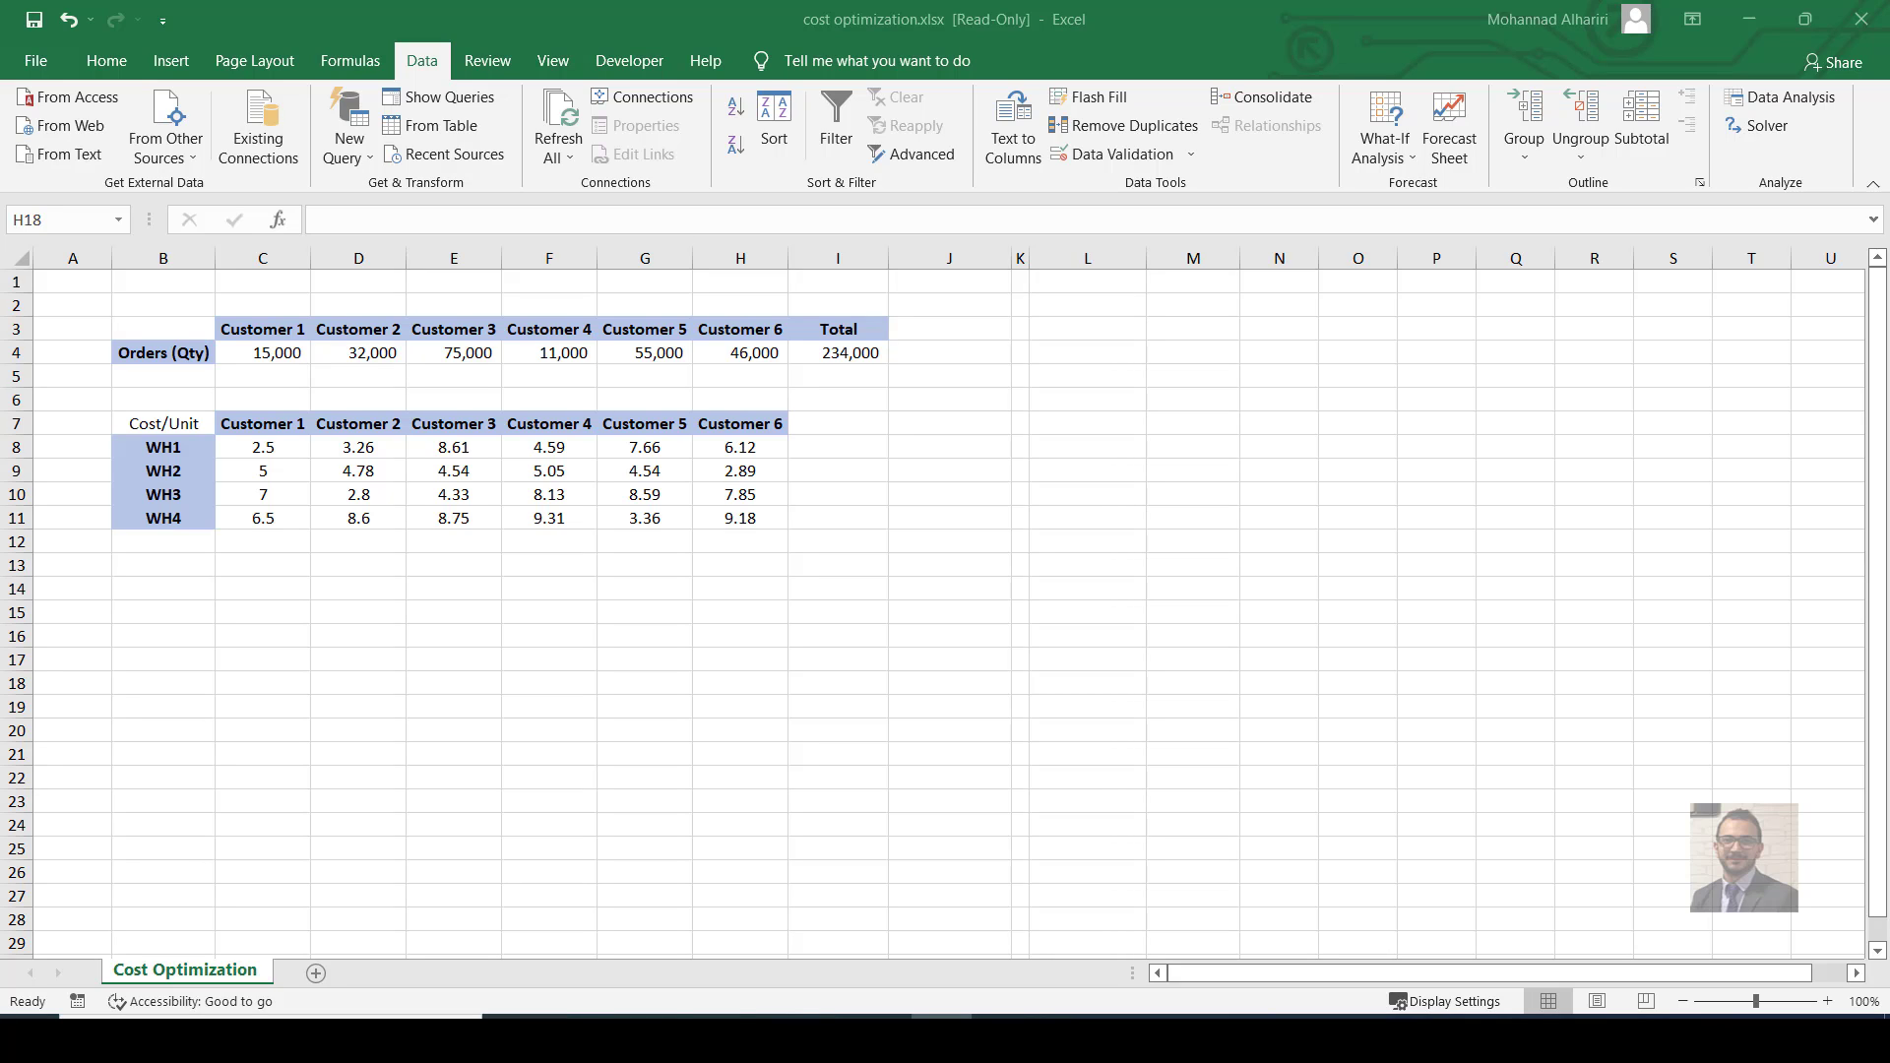
# Copy the Customer 1 to Customer 6 headers from the Cost/Unit table into row 14, starting at C14.
pyautogui.click(280, 332)
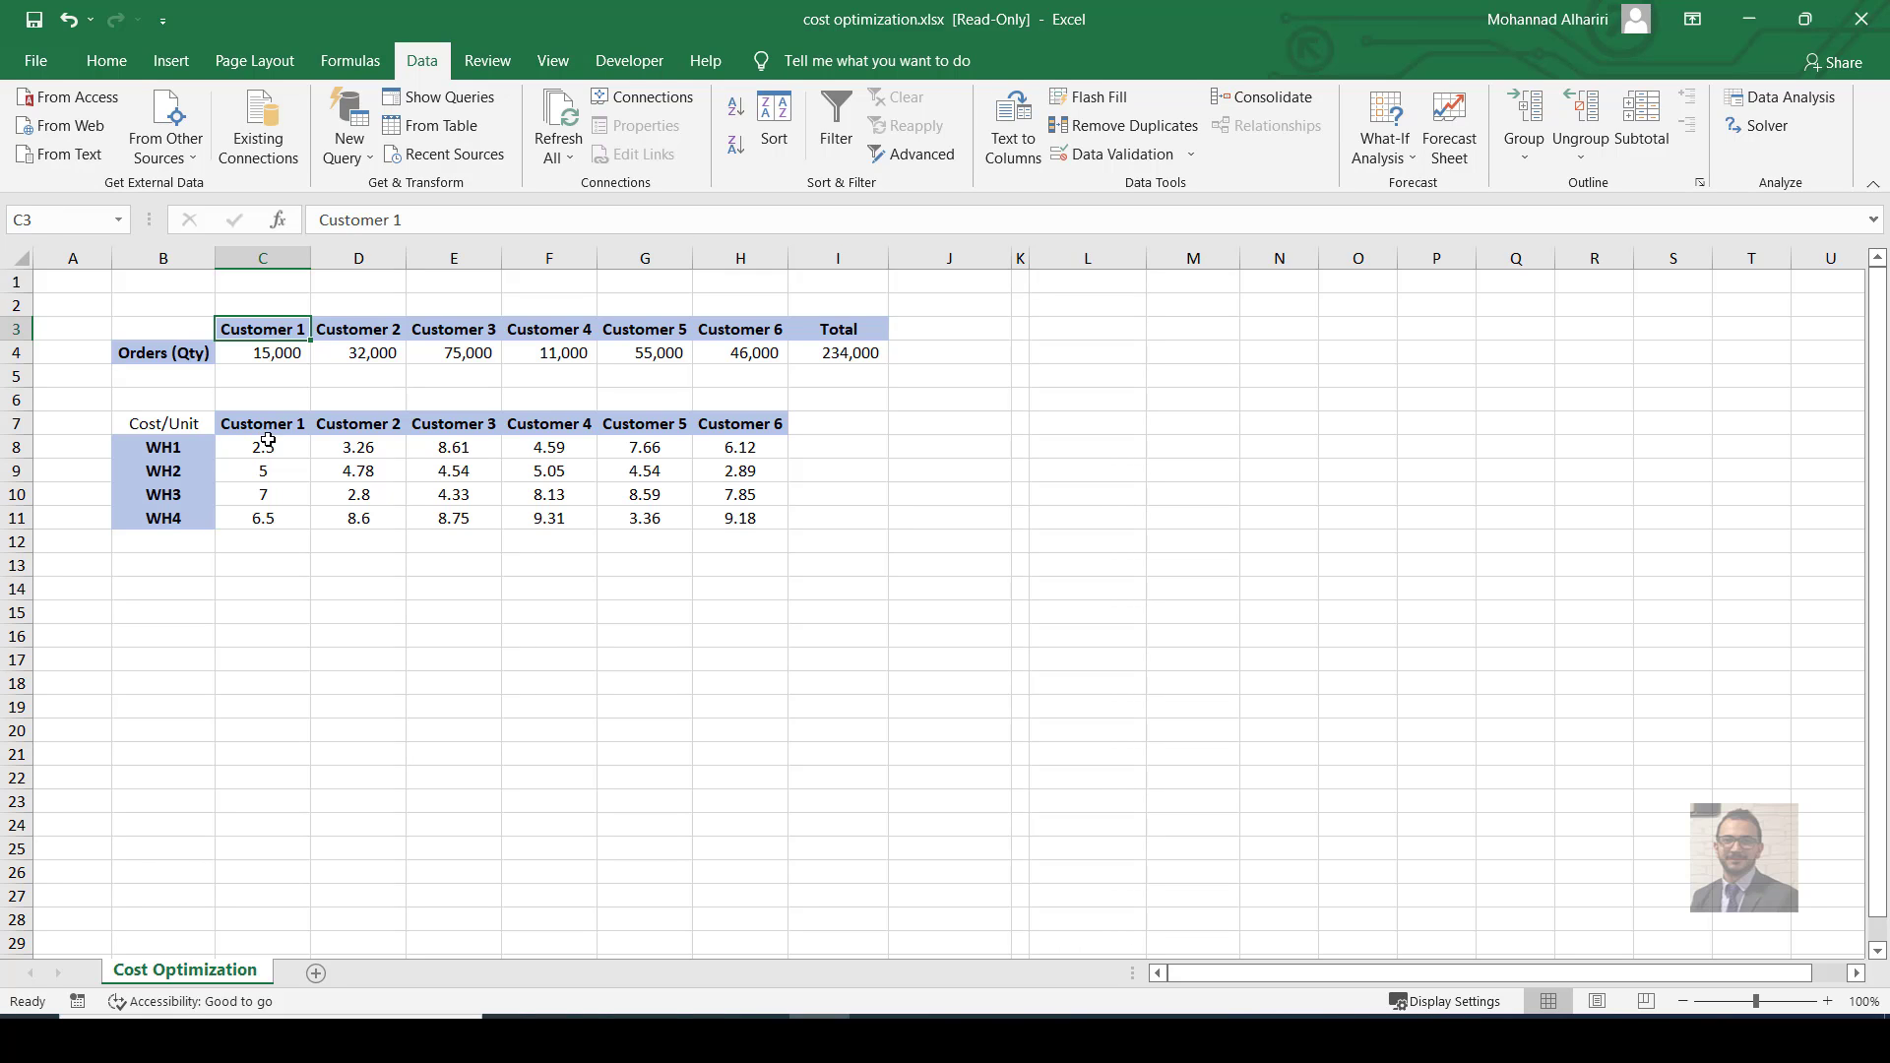
pyautogui.moveTo(254, 424); pyautogui.dragTo(711, 425)
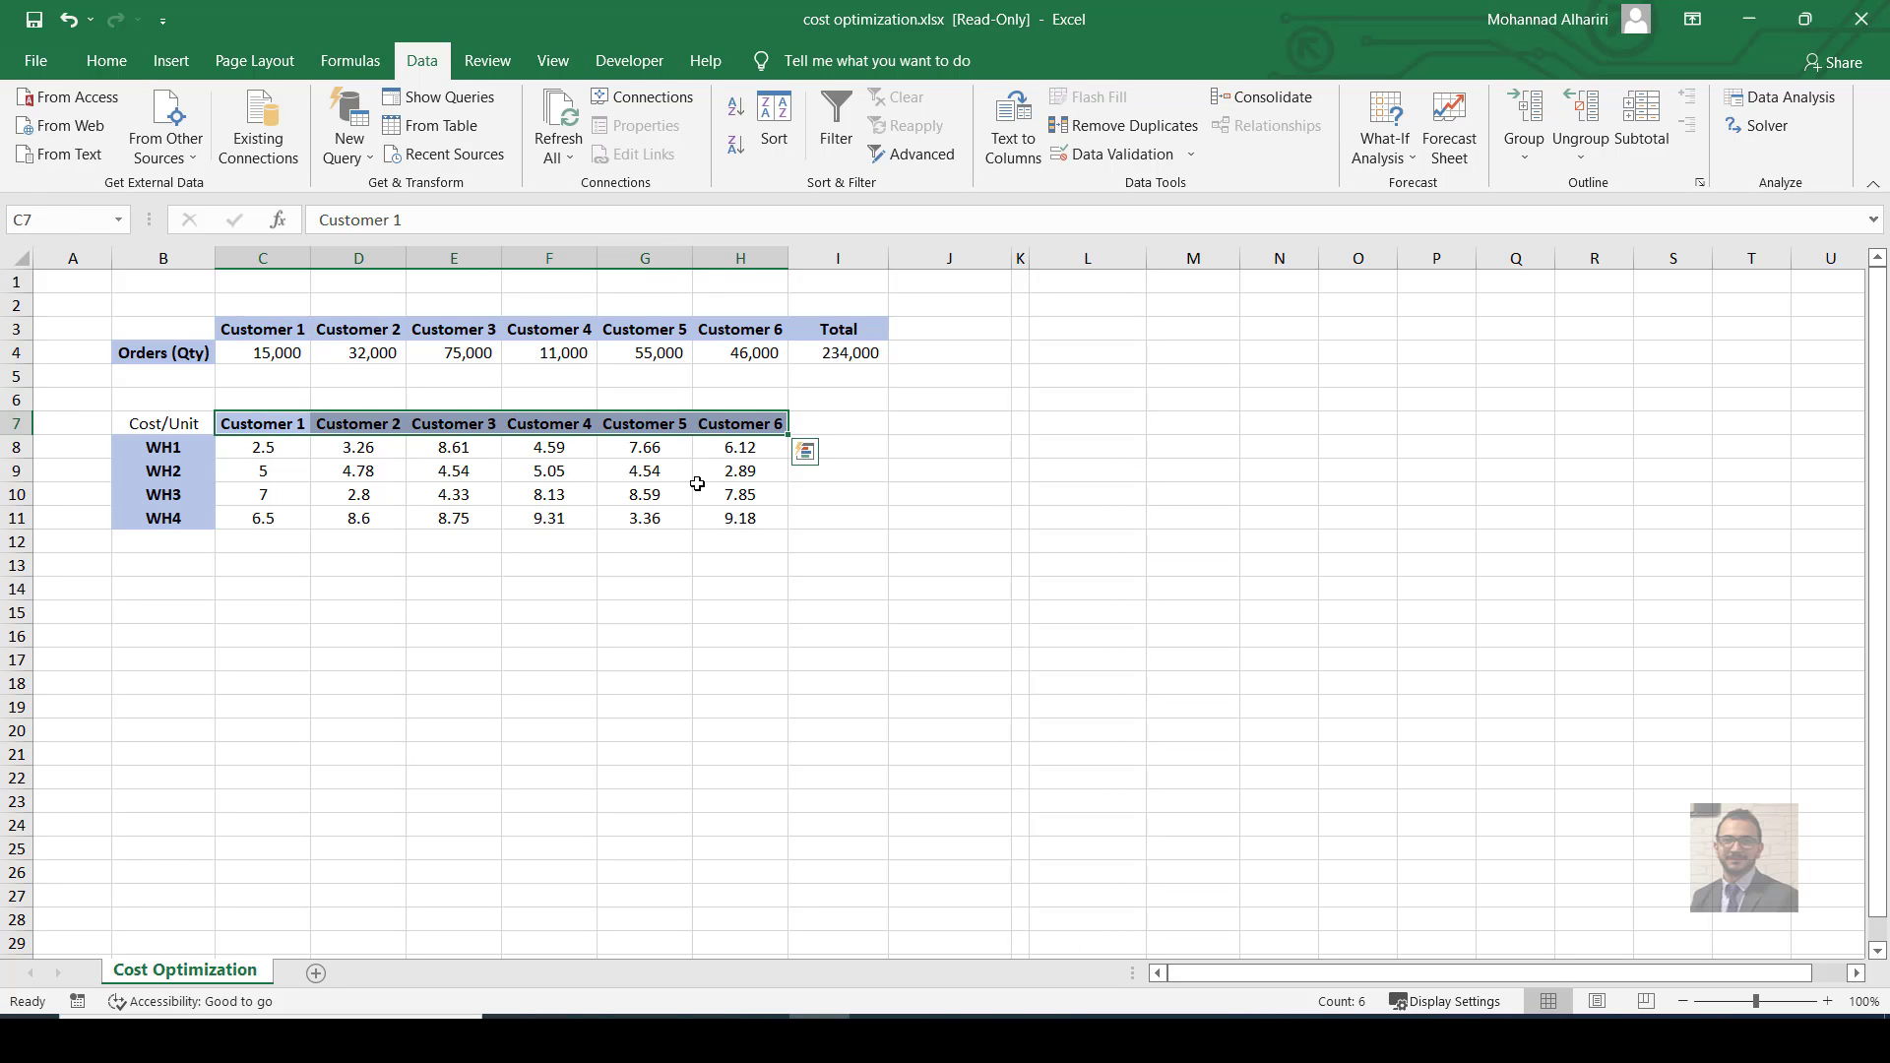
pyautogui.hotkey('ctrl', 'c')
pyautogui.click(252, 583)
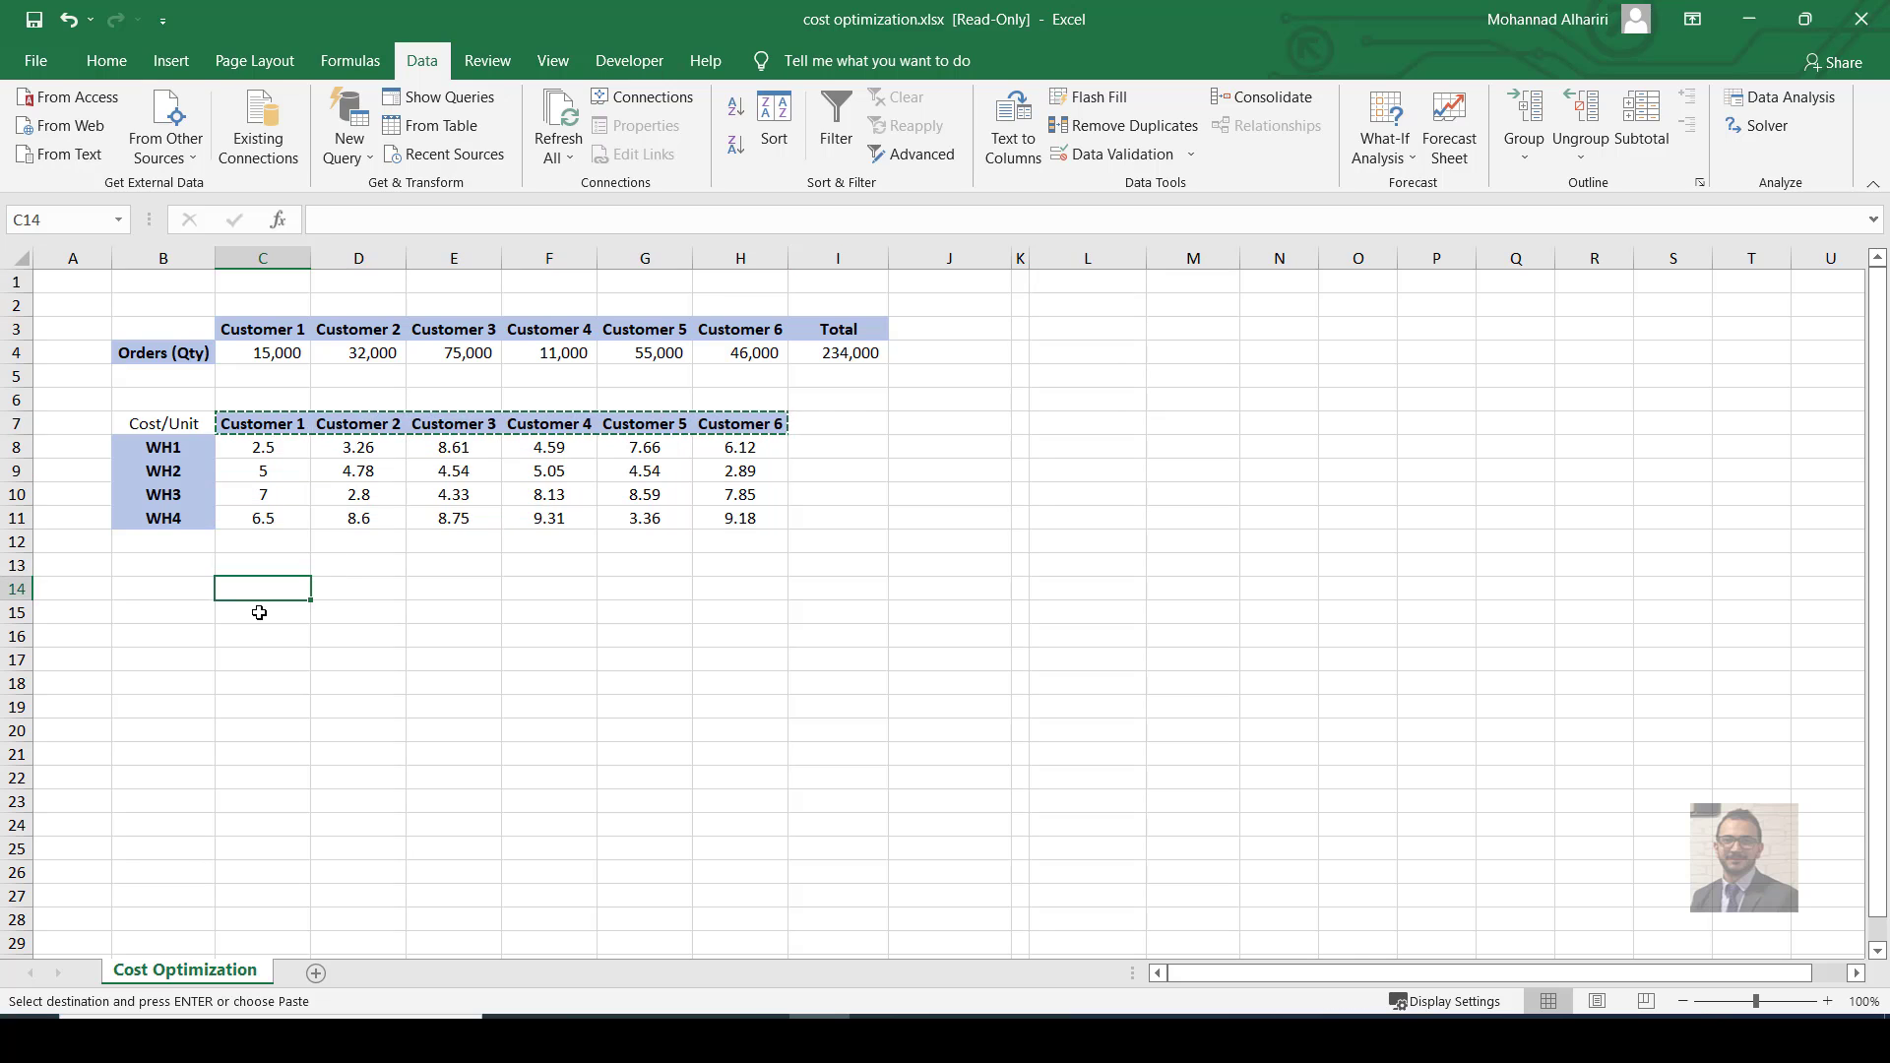
pyautogui.hotkey('ctrl', 'v')
# Copy the WH1 to WH4 row labels from the Cost/Unit table into B15:B18.
pyautogui.click(164, 455)
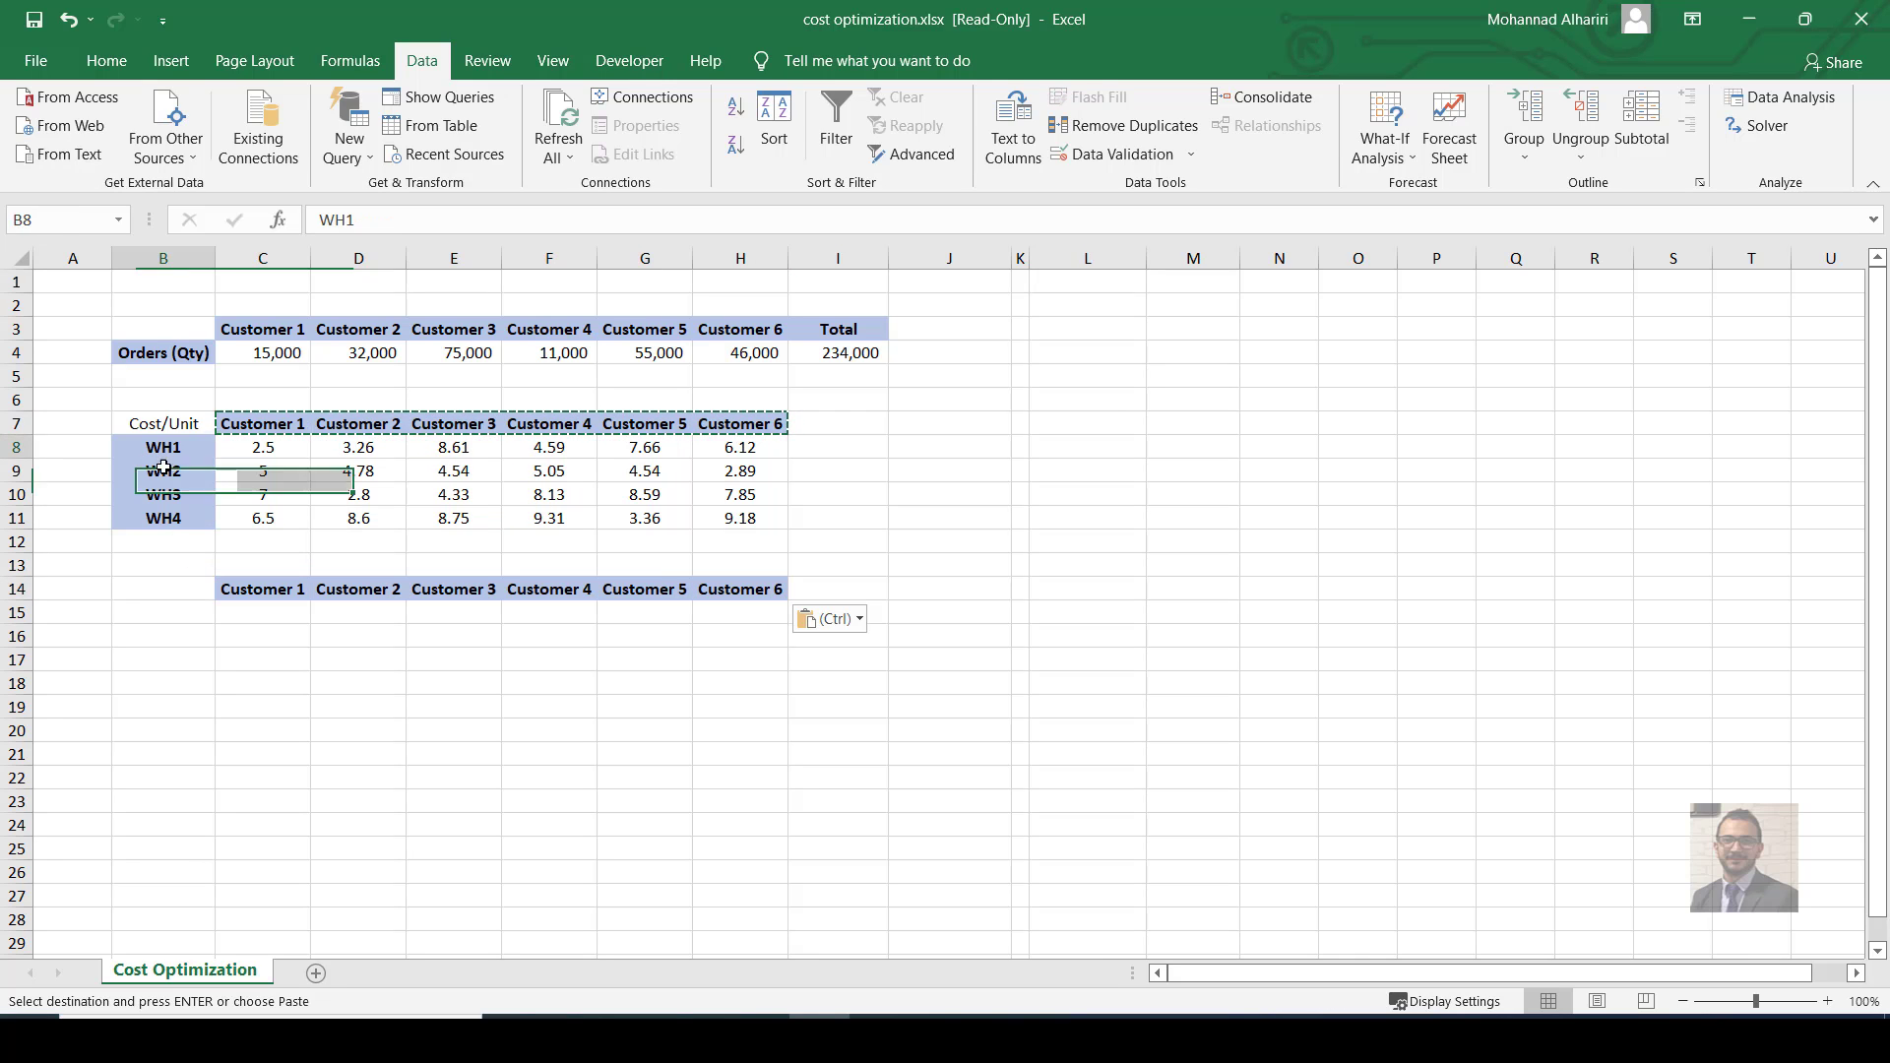
pyautogui.moveTo(163, 468); pyautogui.dragTo(164, 518)
pyautogui.hotkey('ctrl', 'c')
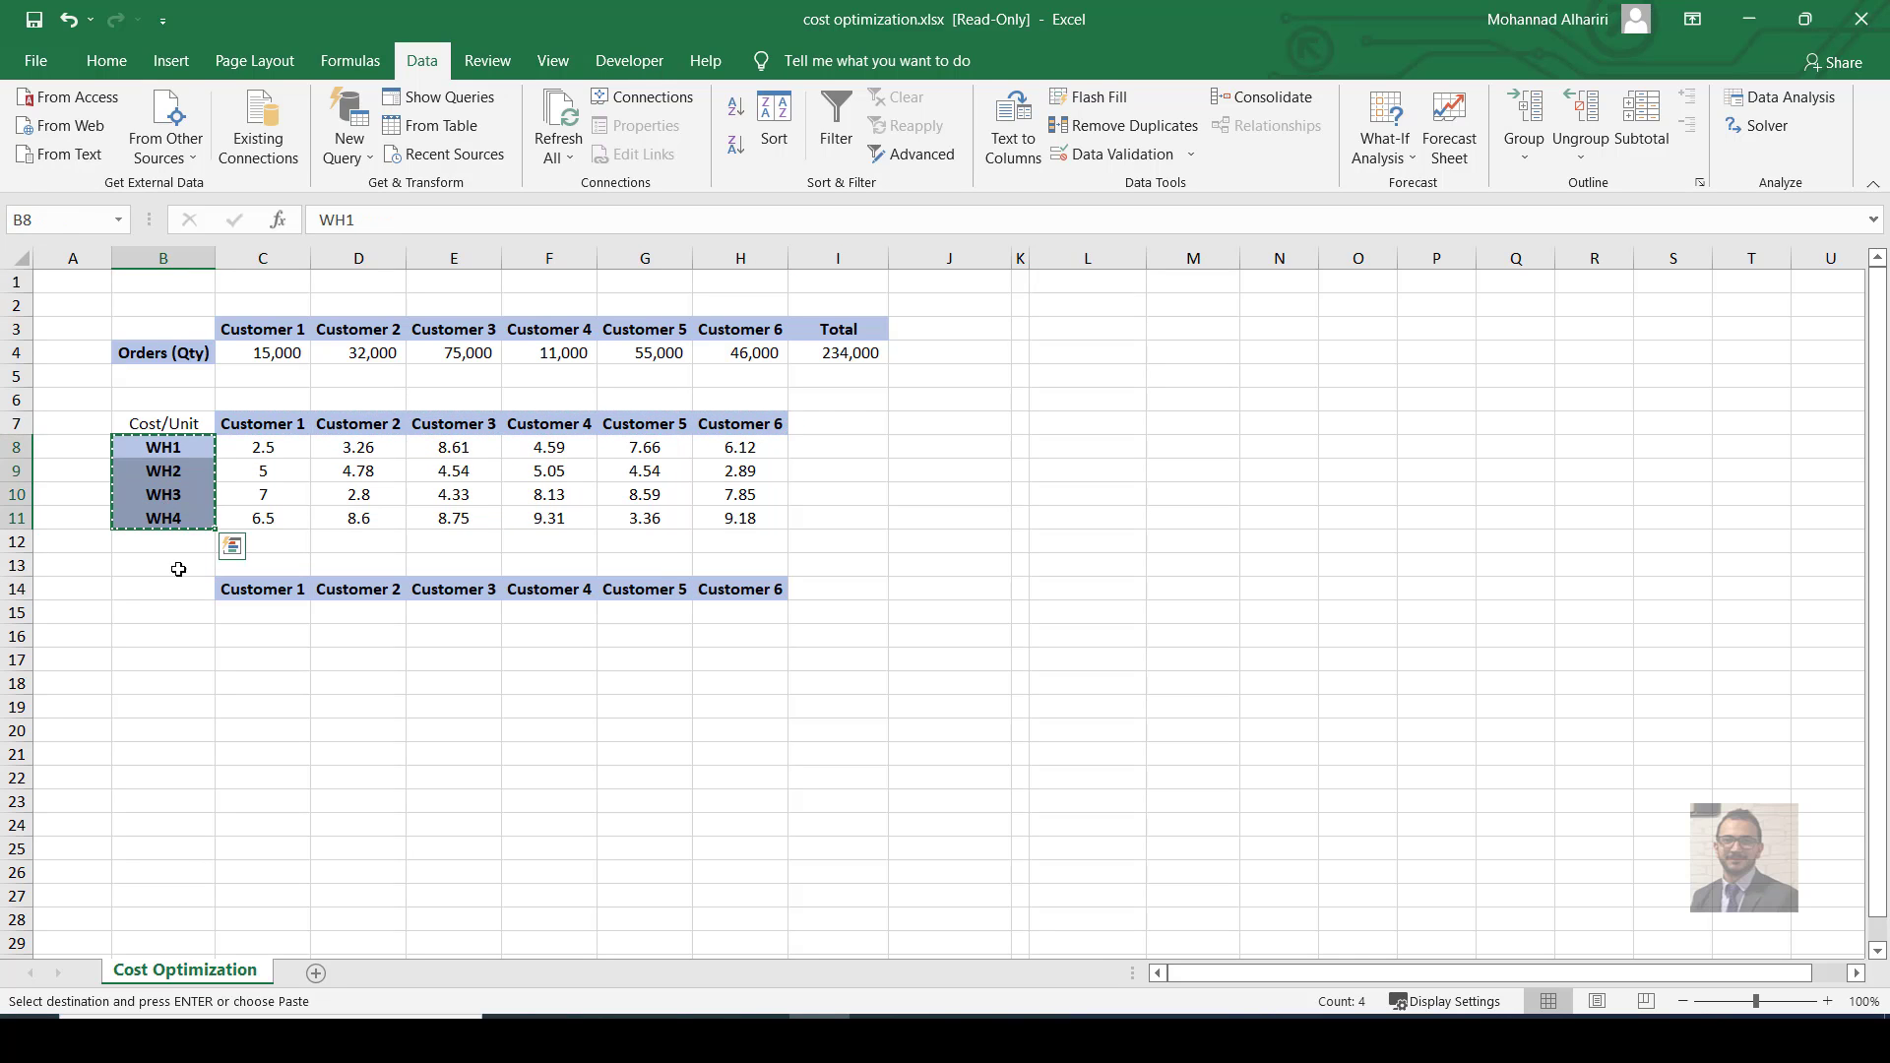
pyautogui.click(184, 621)
pyautogui.hotkey('ctrl', 'v')
# Label the new table's totals by entering "Total" in B19 below WH4 and in I14 beside Customer 6.
pyautogui.click(186, 713)
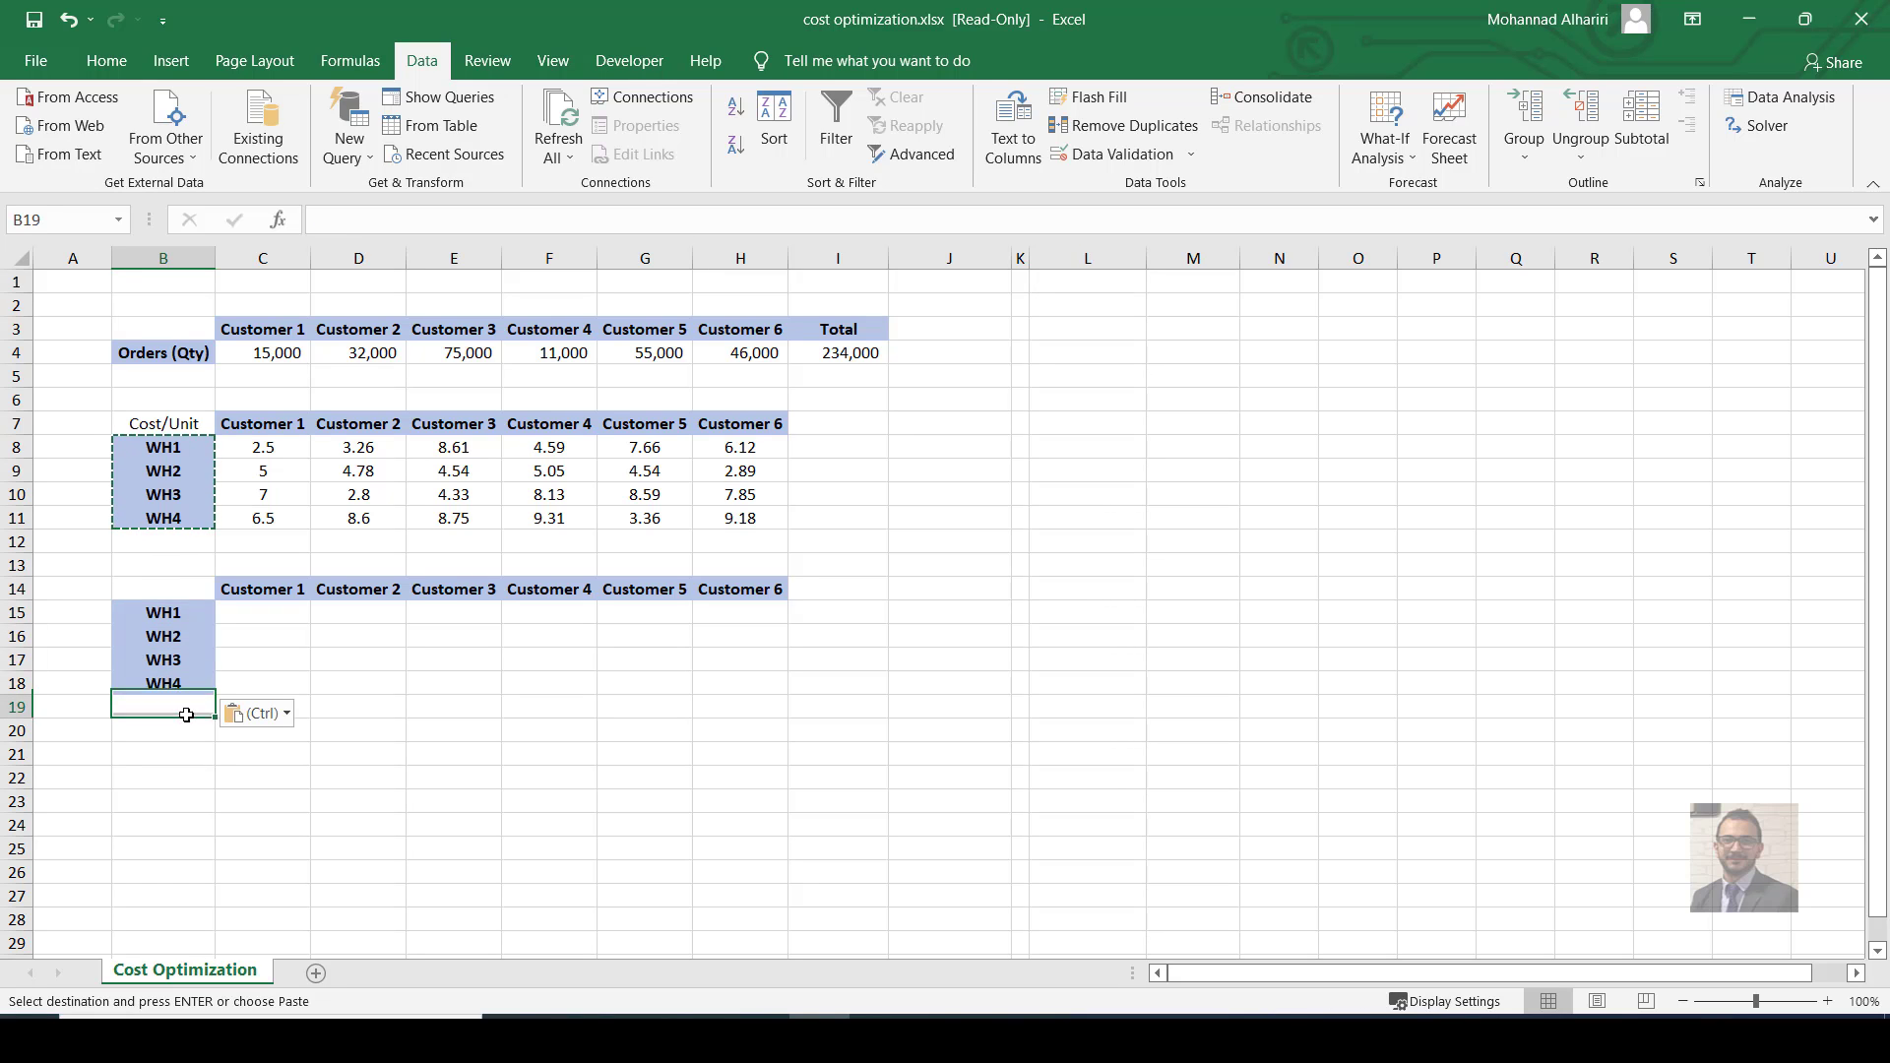
pyautogui.write('Tota')
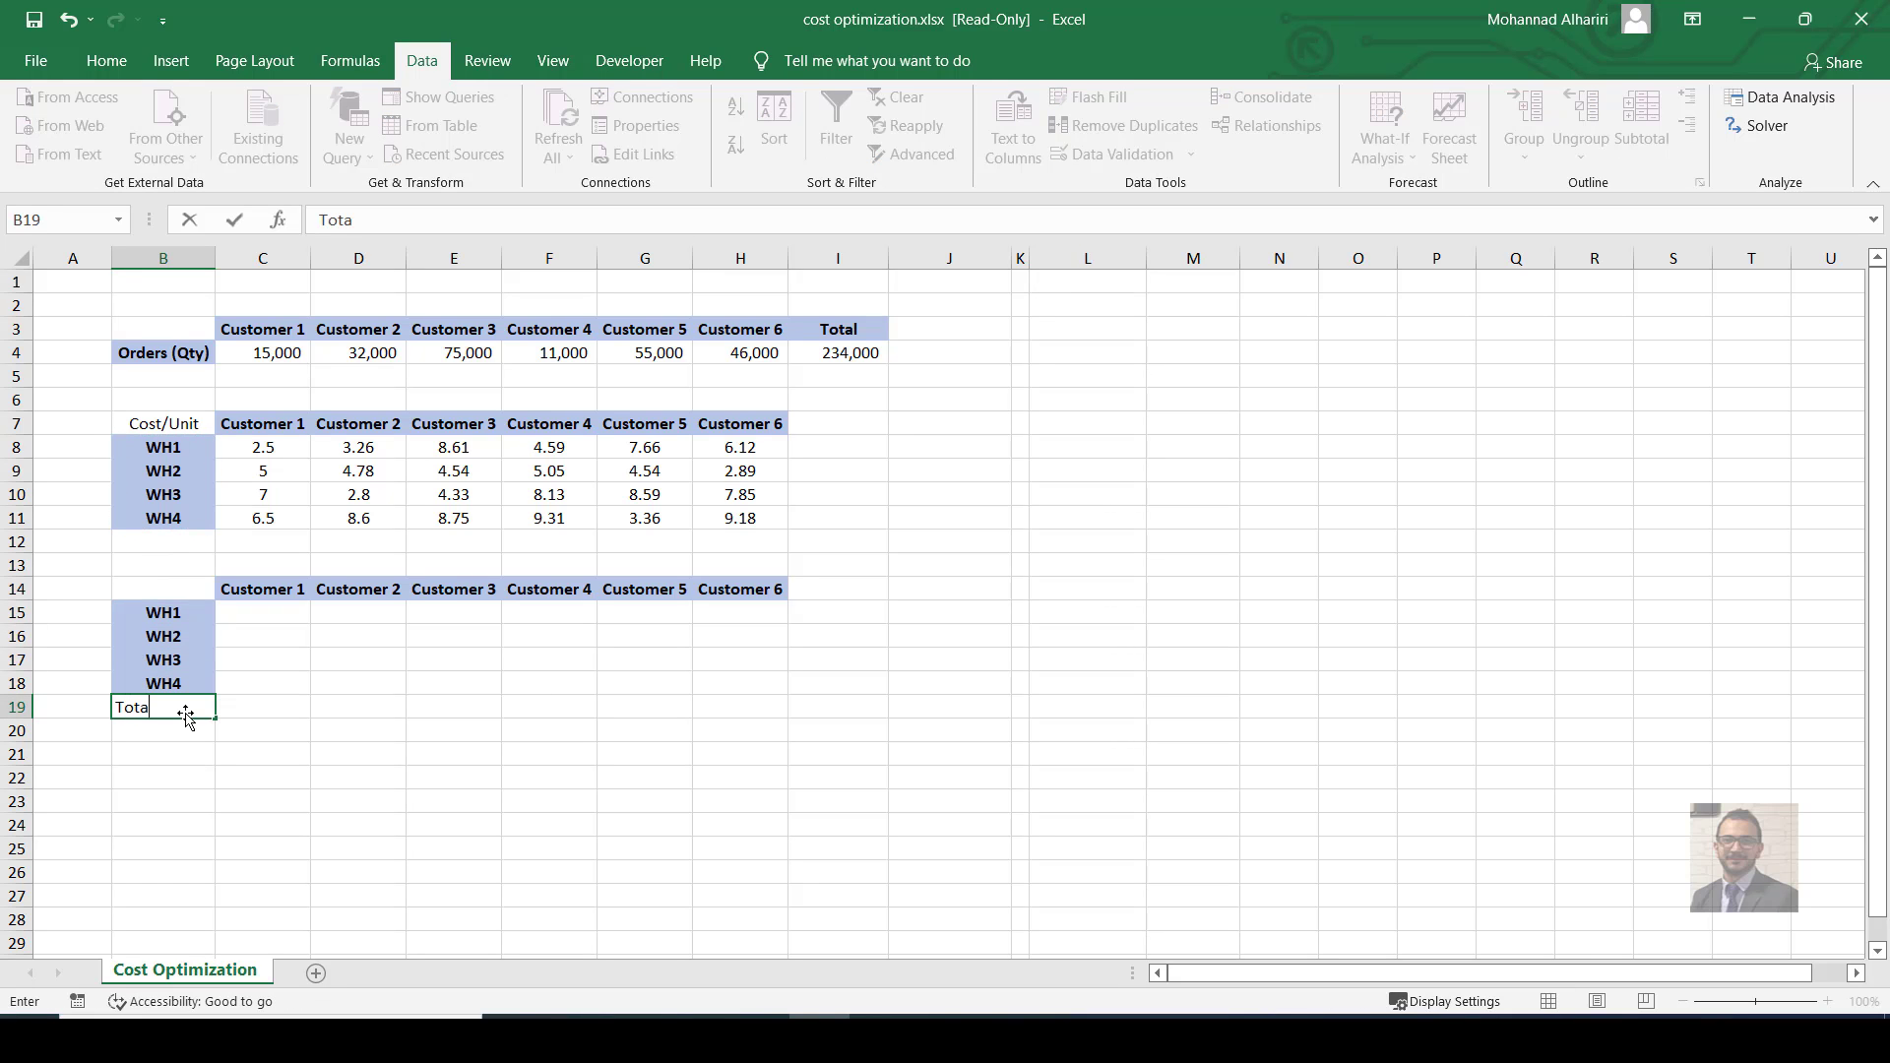
pyautogui.write('l')
pyautogui.press('Return')
pyautogui.click(701, 642)
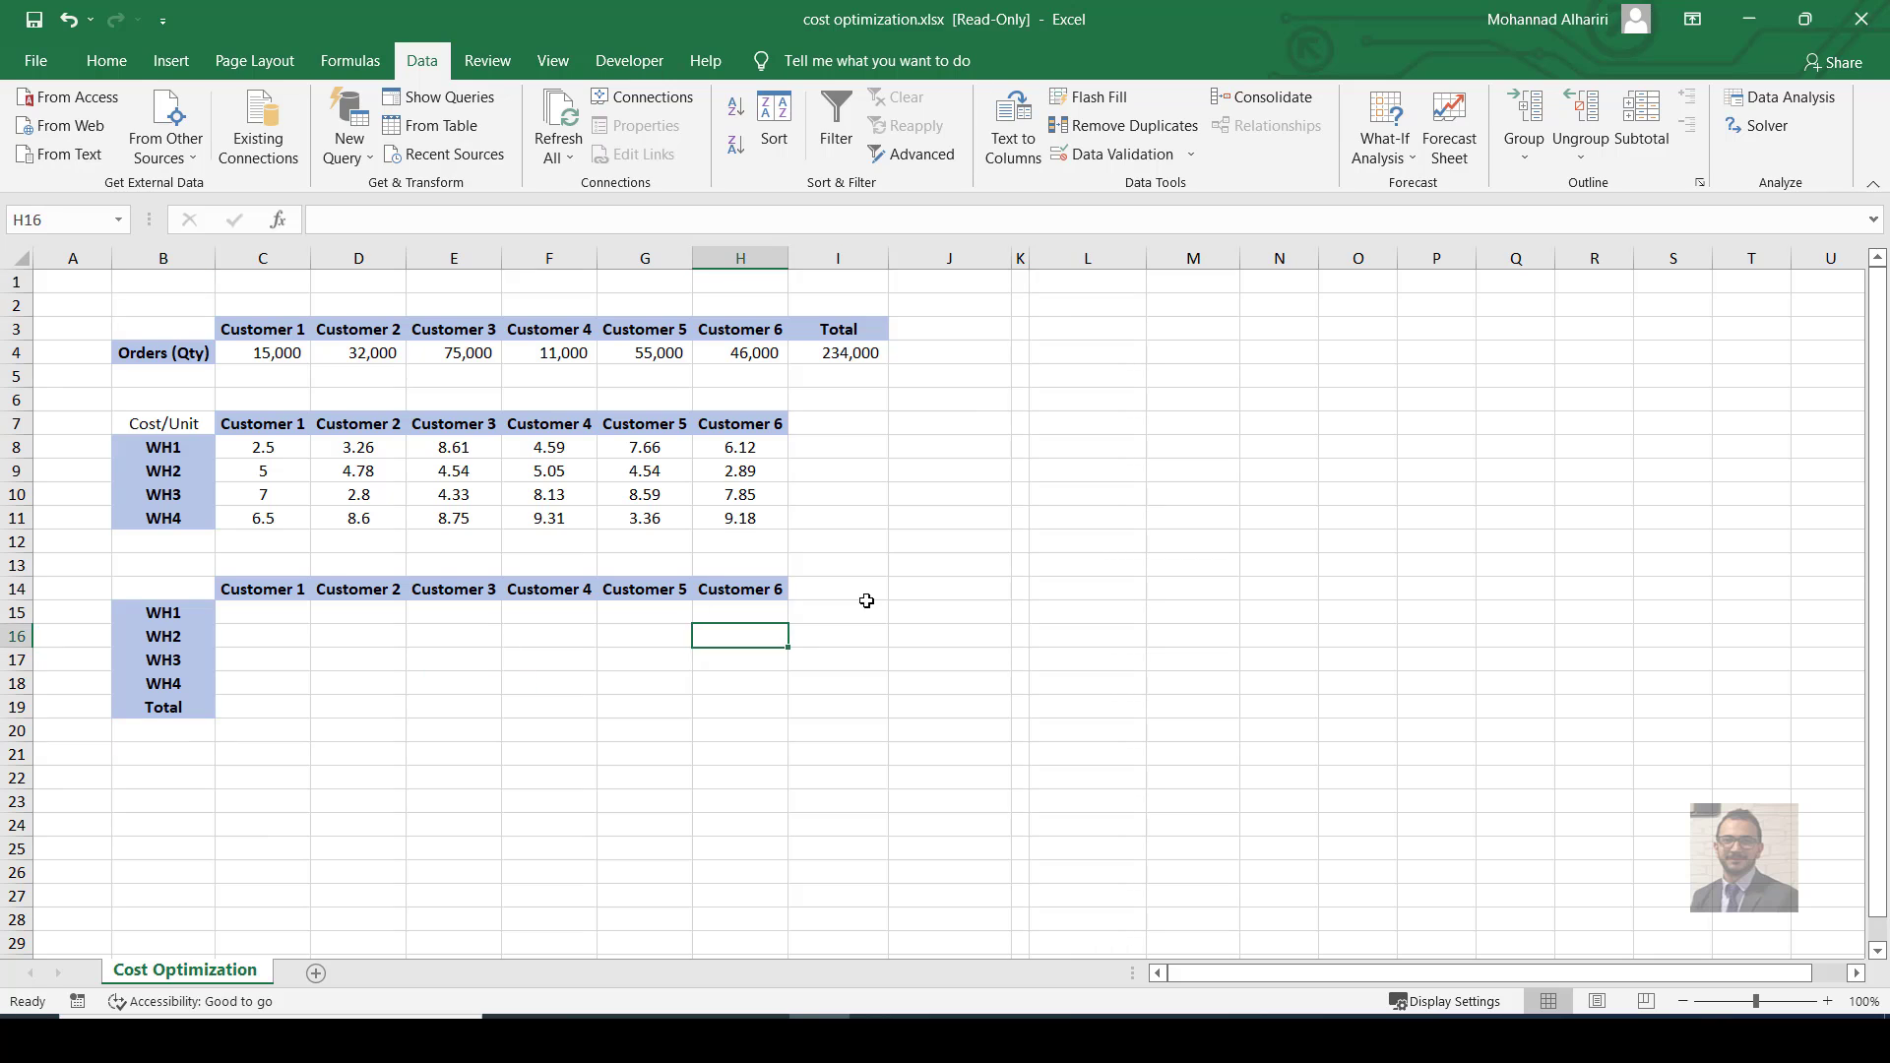
pyautogui.click(847, 610)
pyautogui.click(827, 588)
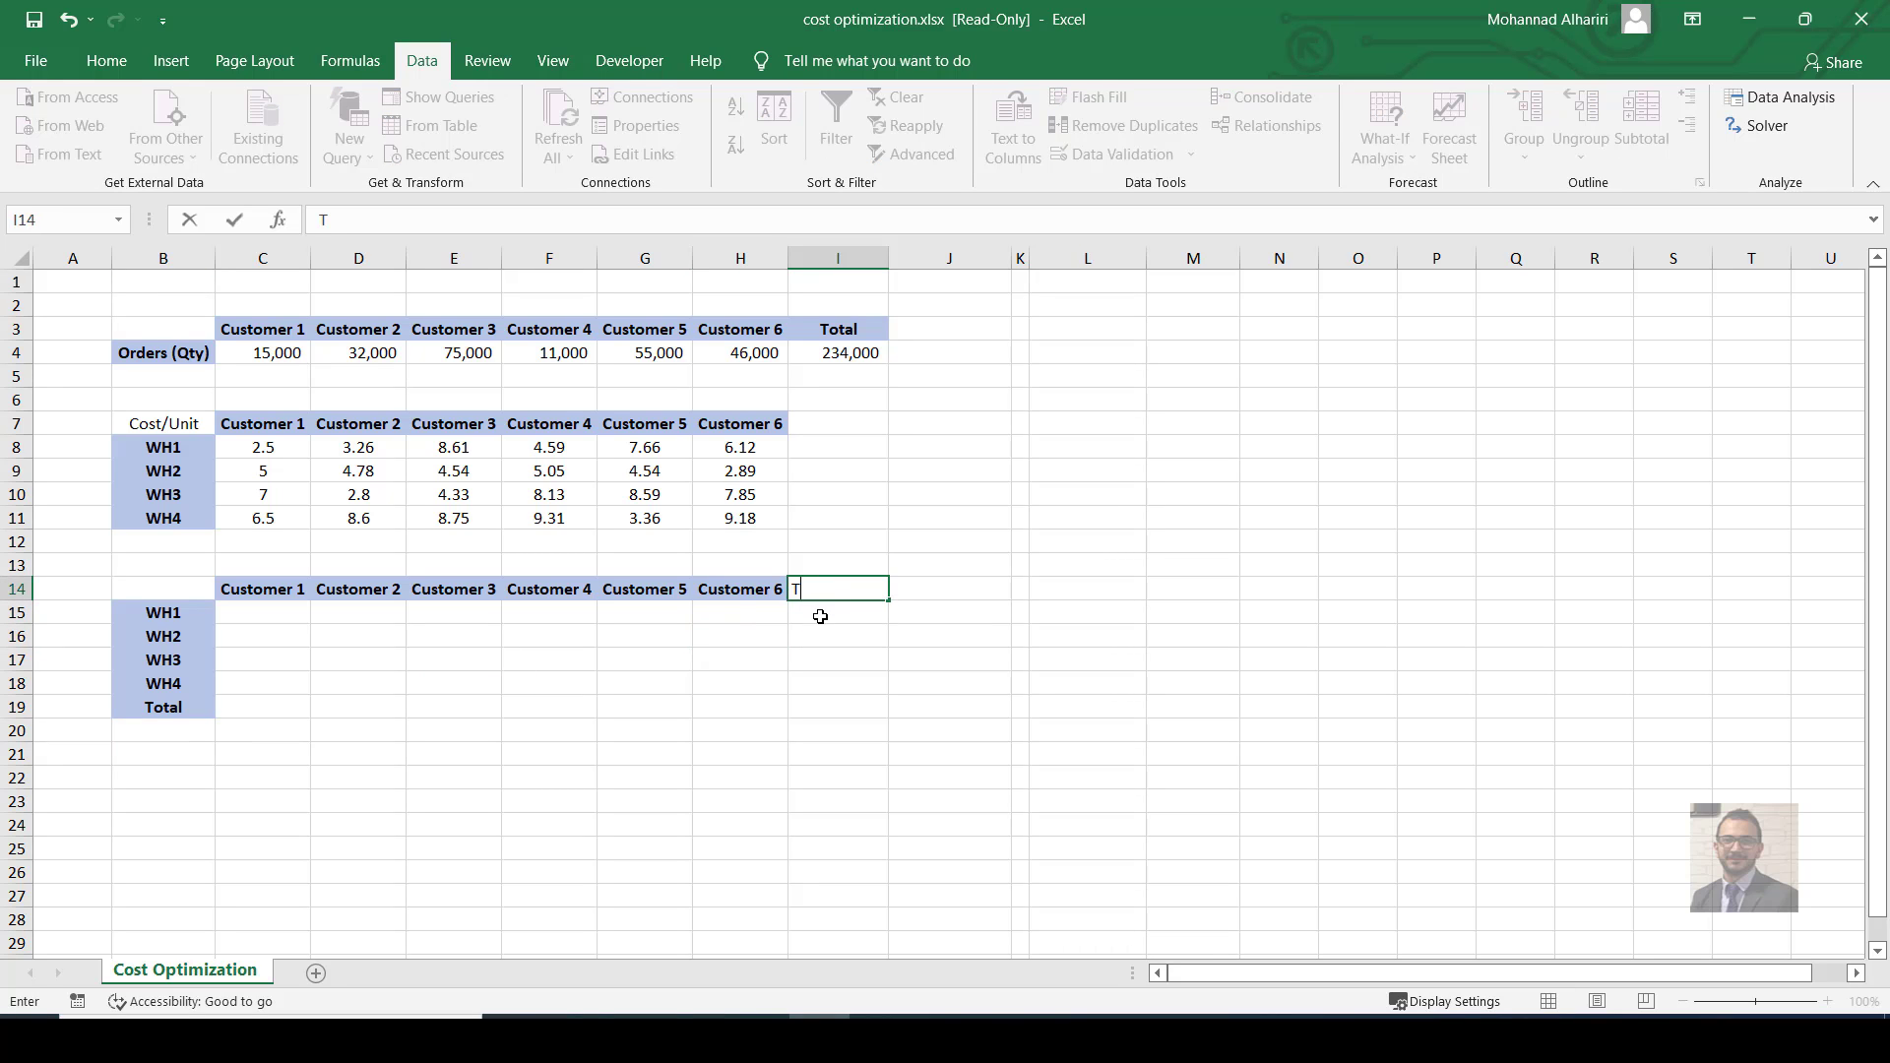
pyautogui.write('Total')
pyautogui.press('Return')
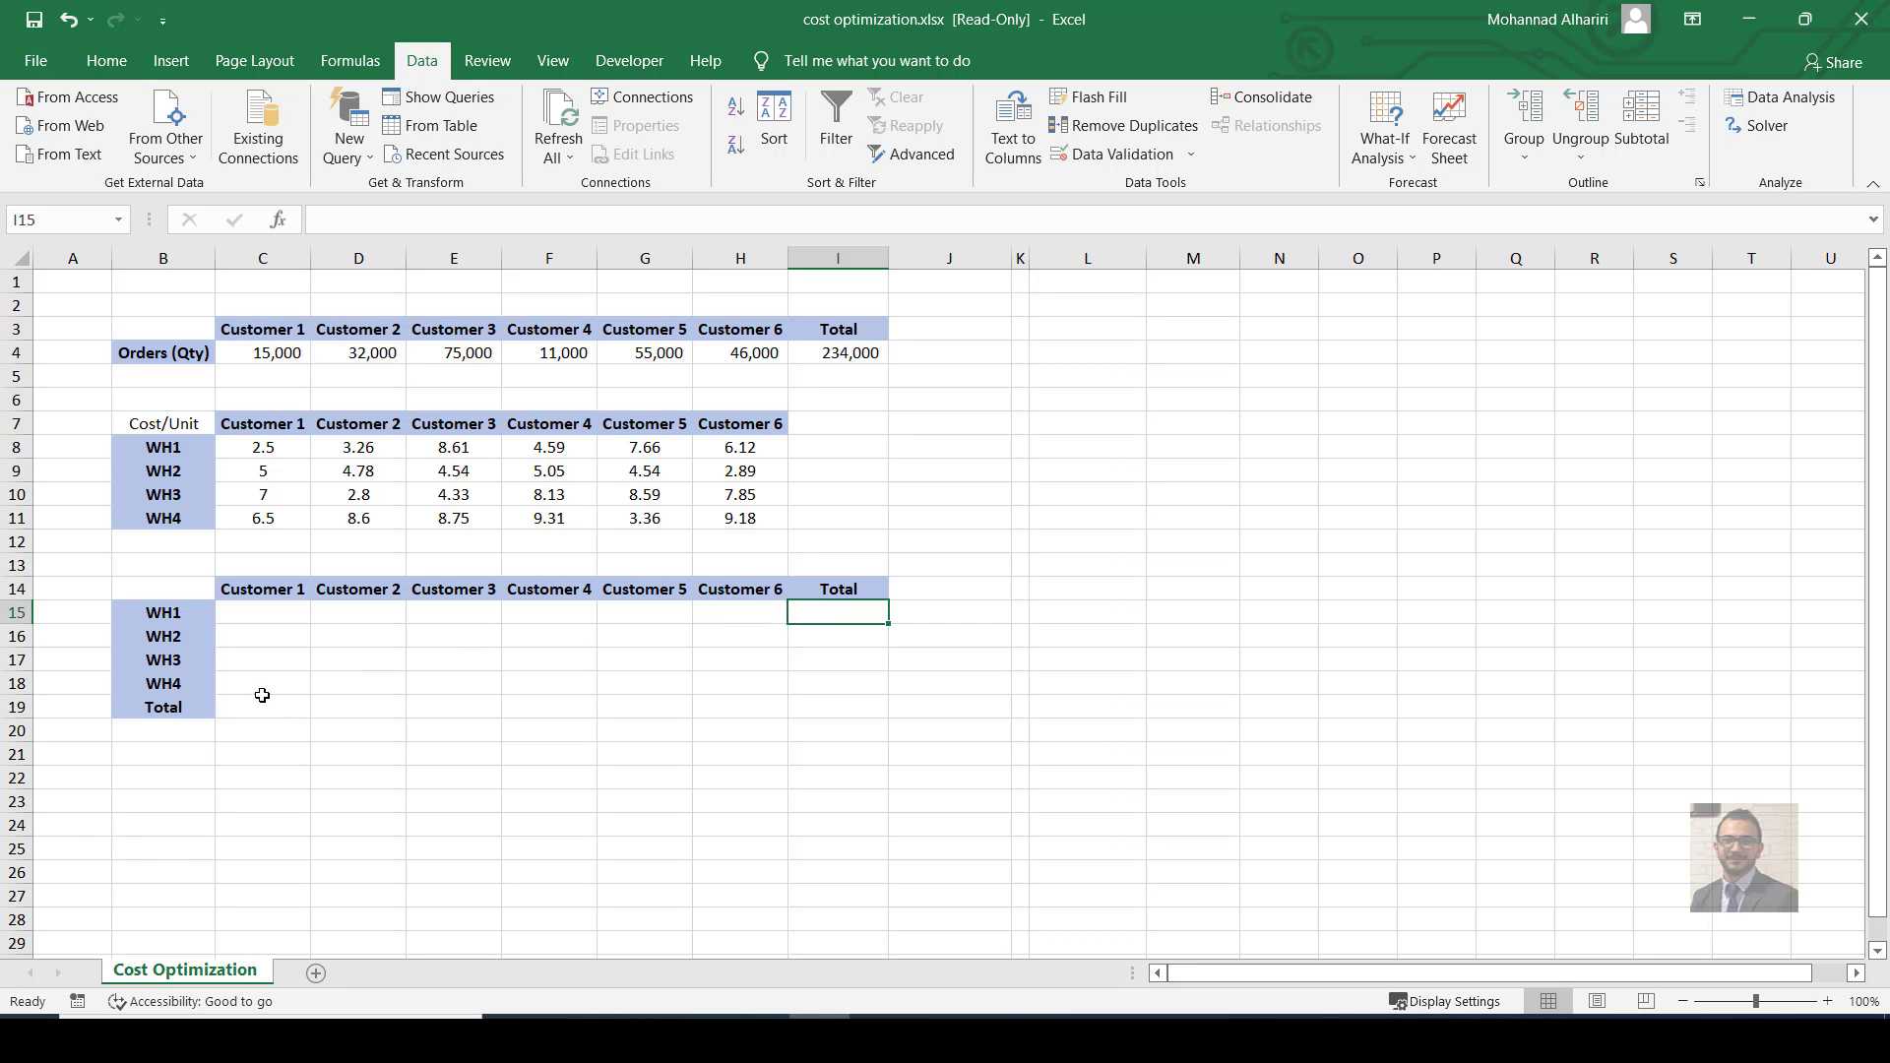
# Add the headers "Available Stock" in J14 and "Total Cost" in L14.
pyautogui.click(996, 608)
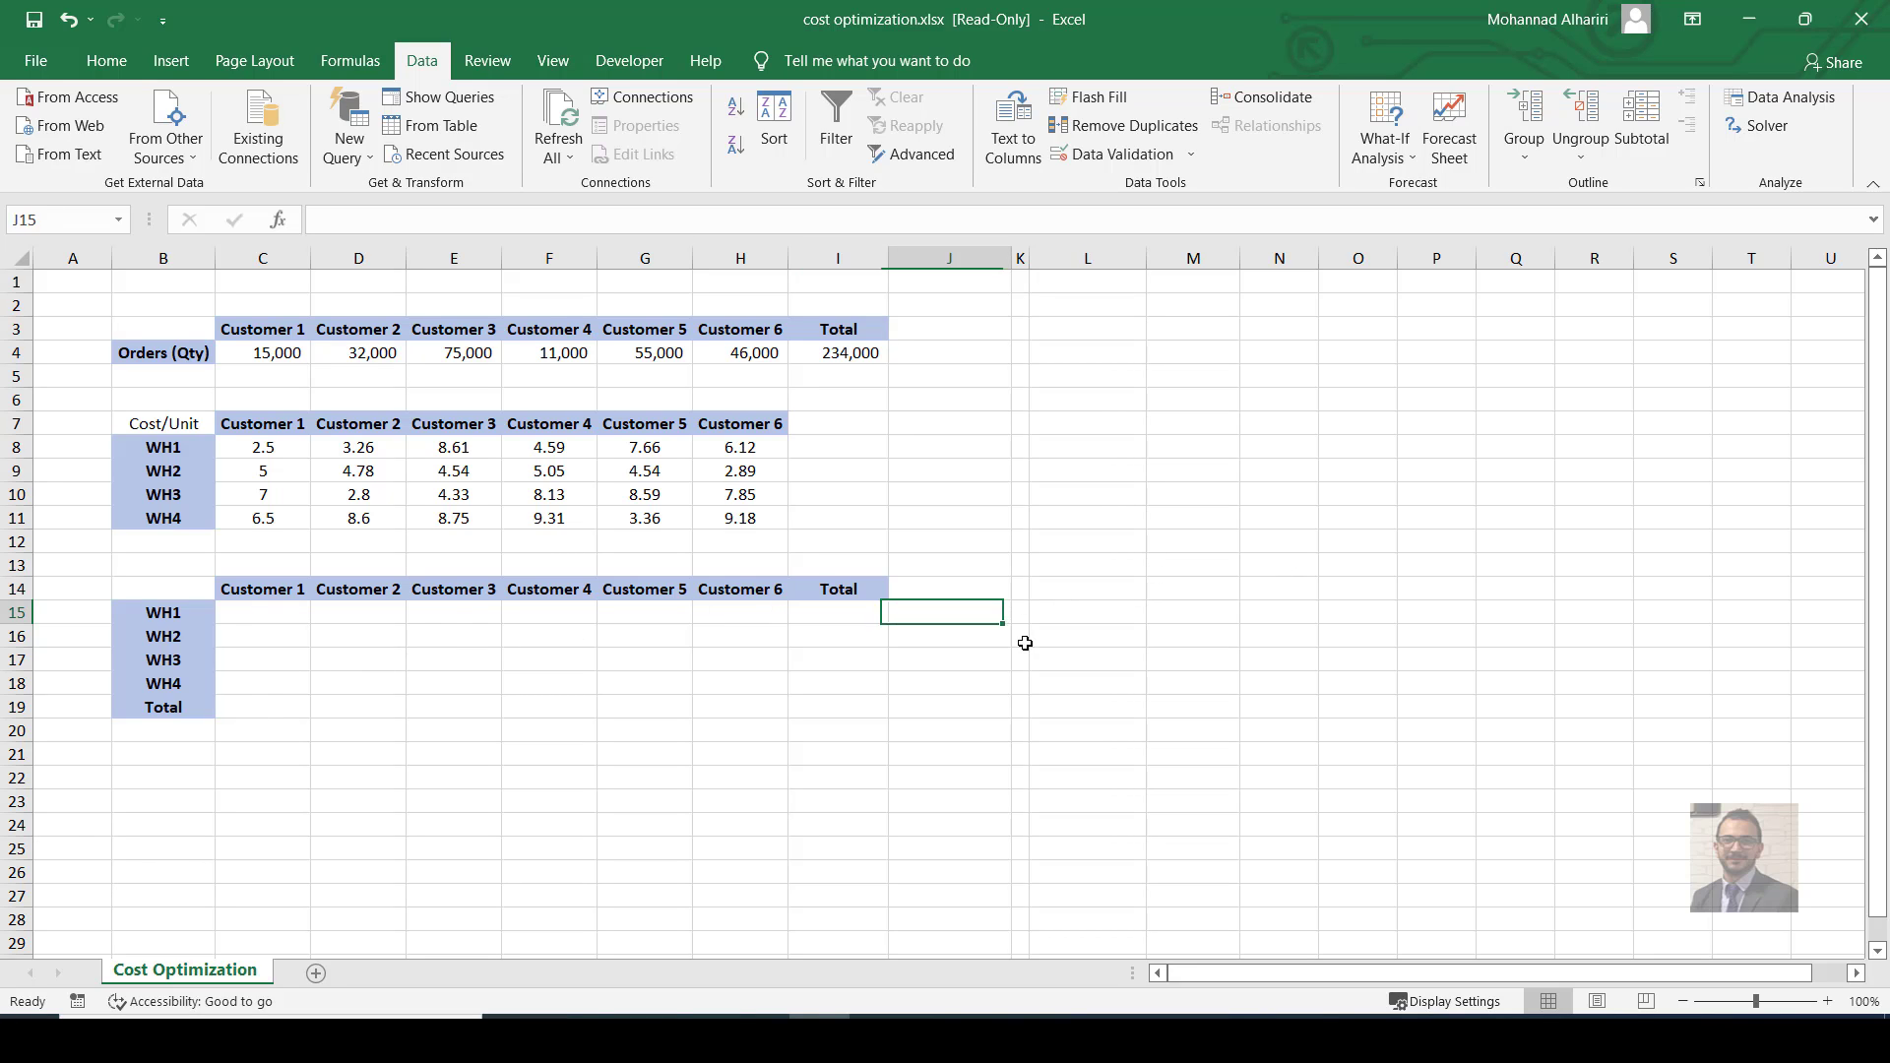
pyautogui.click(966, 587)
pyautogui.write('A')
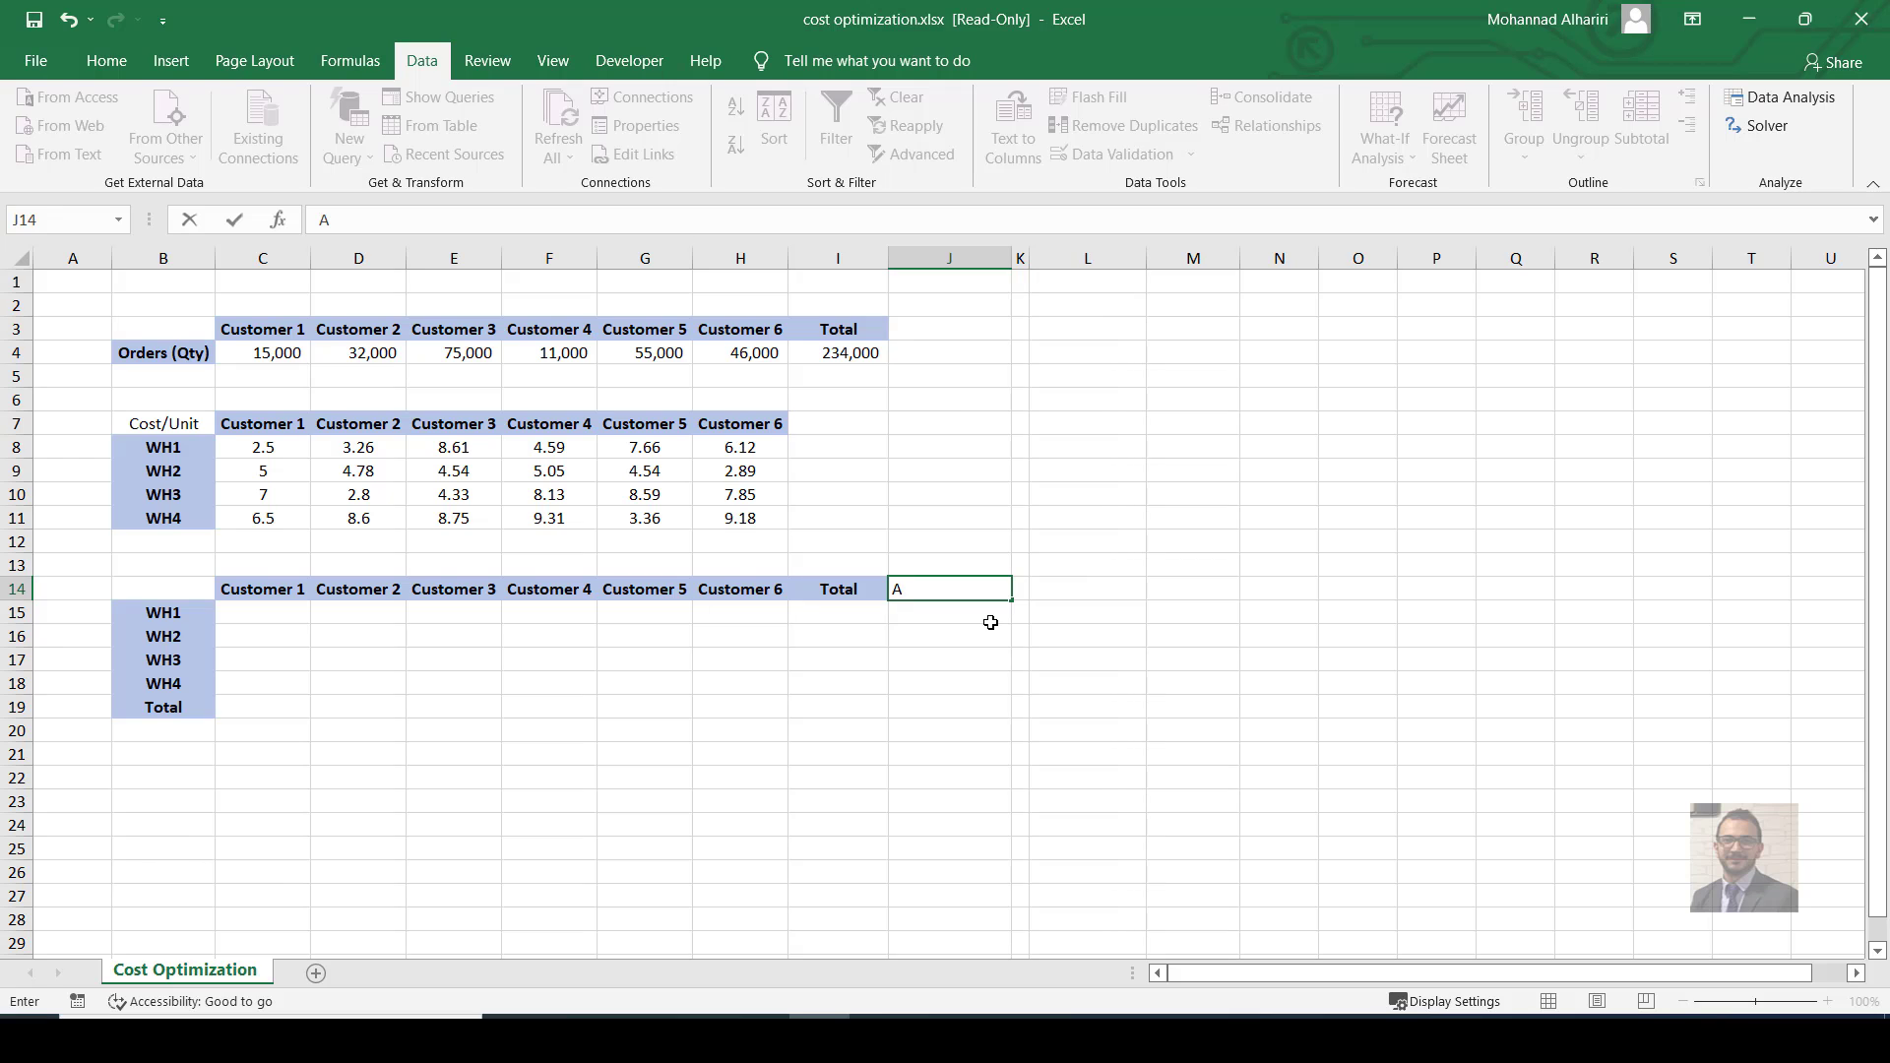
pyautogui.write('vailable Stock')
pyautogui.press('Tab')
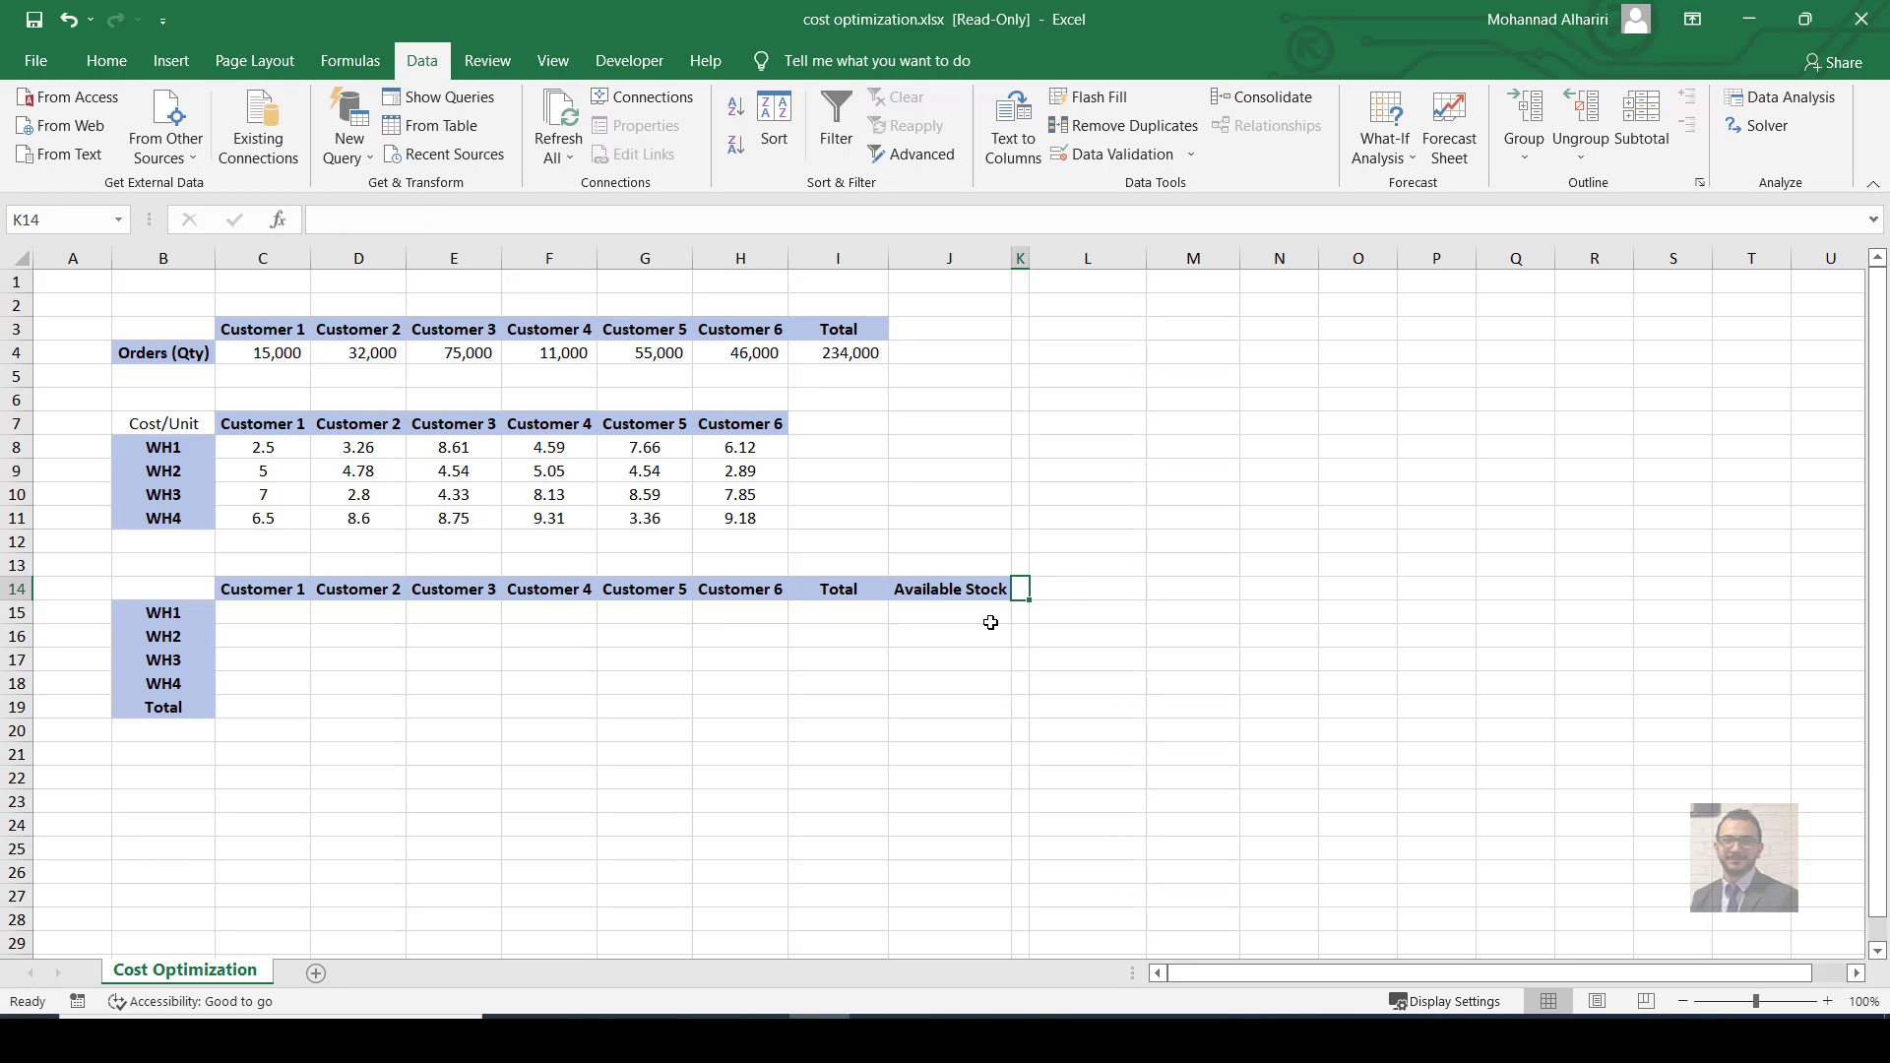
pyautogui.press('Tab')
pyautogui.write('To')
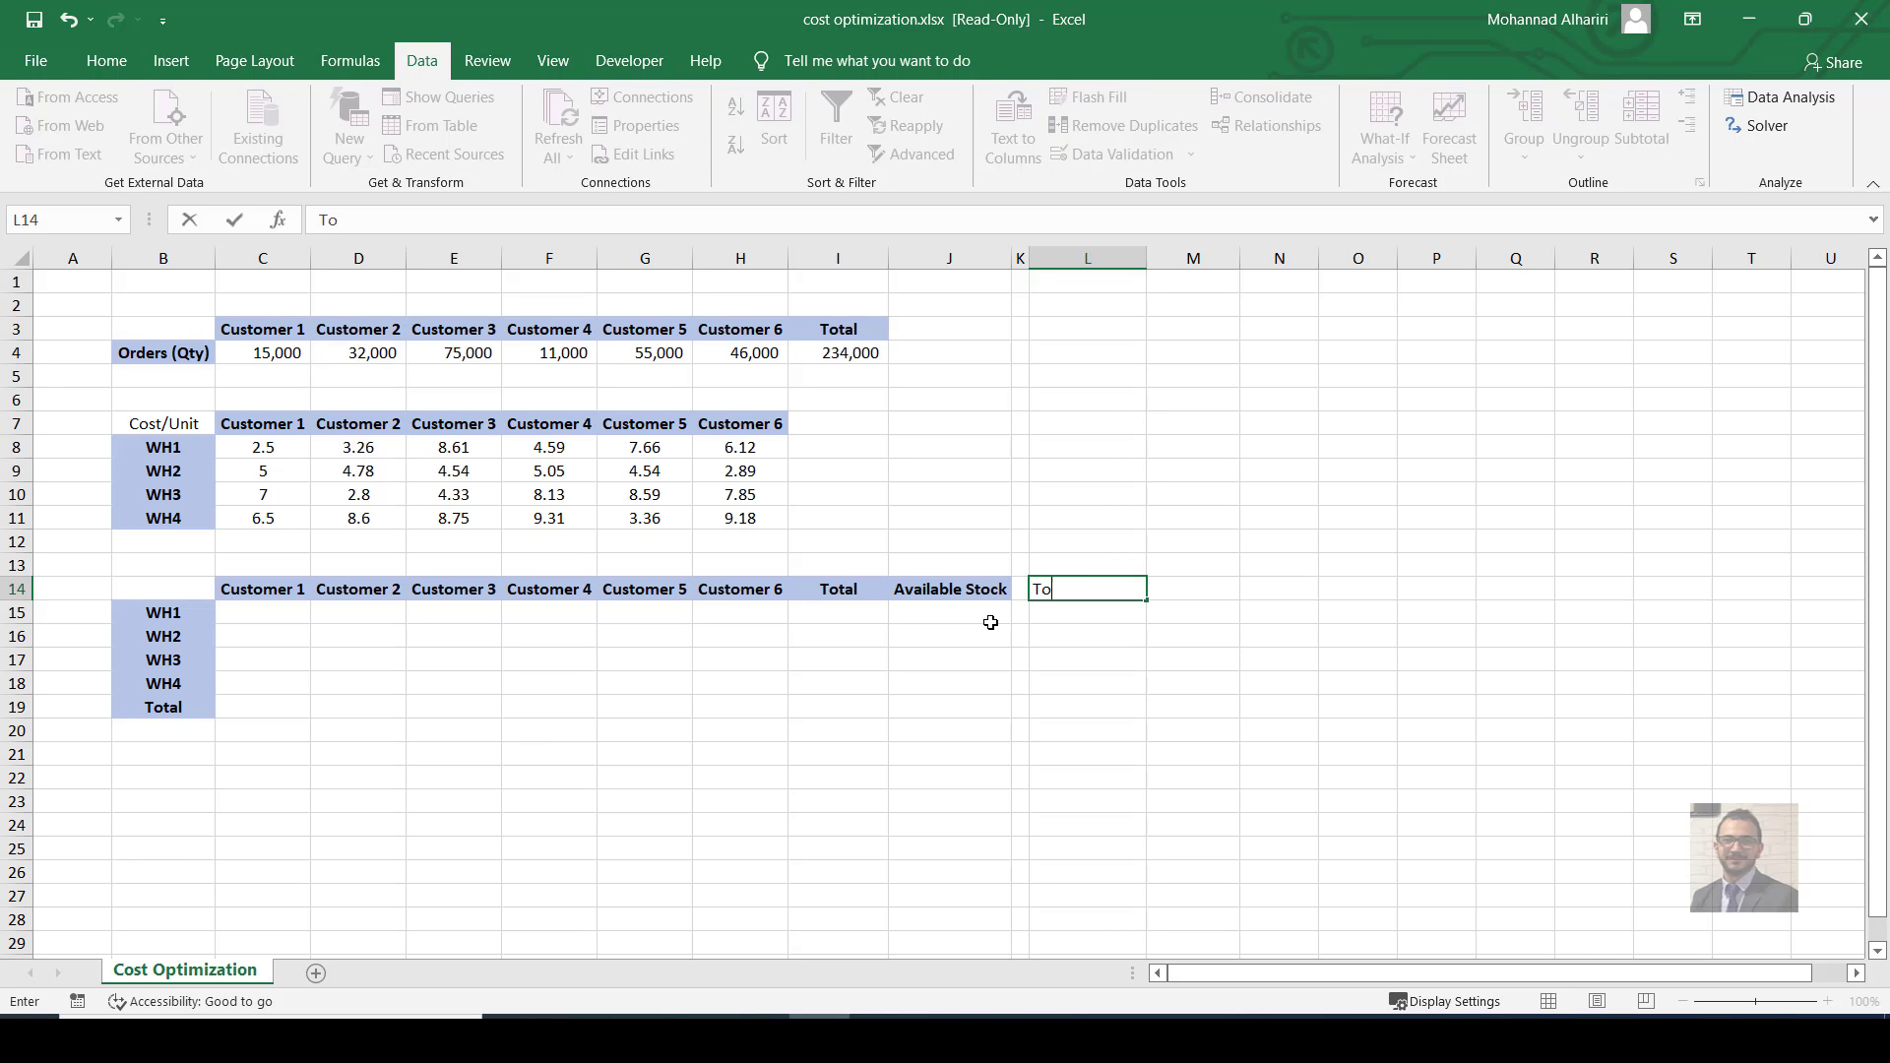
pyautogui.write('tal Cost')
# Enter the available stock for WH1 to WH4 in J15:J18 as 60000, 55000, 50000 and 75000.
pyautogui.click(992, 622)
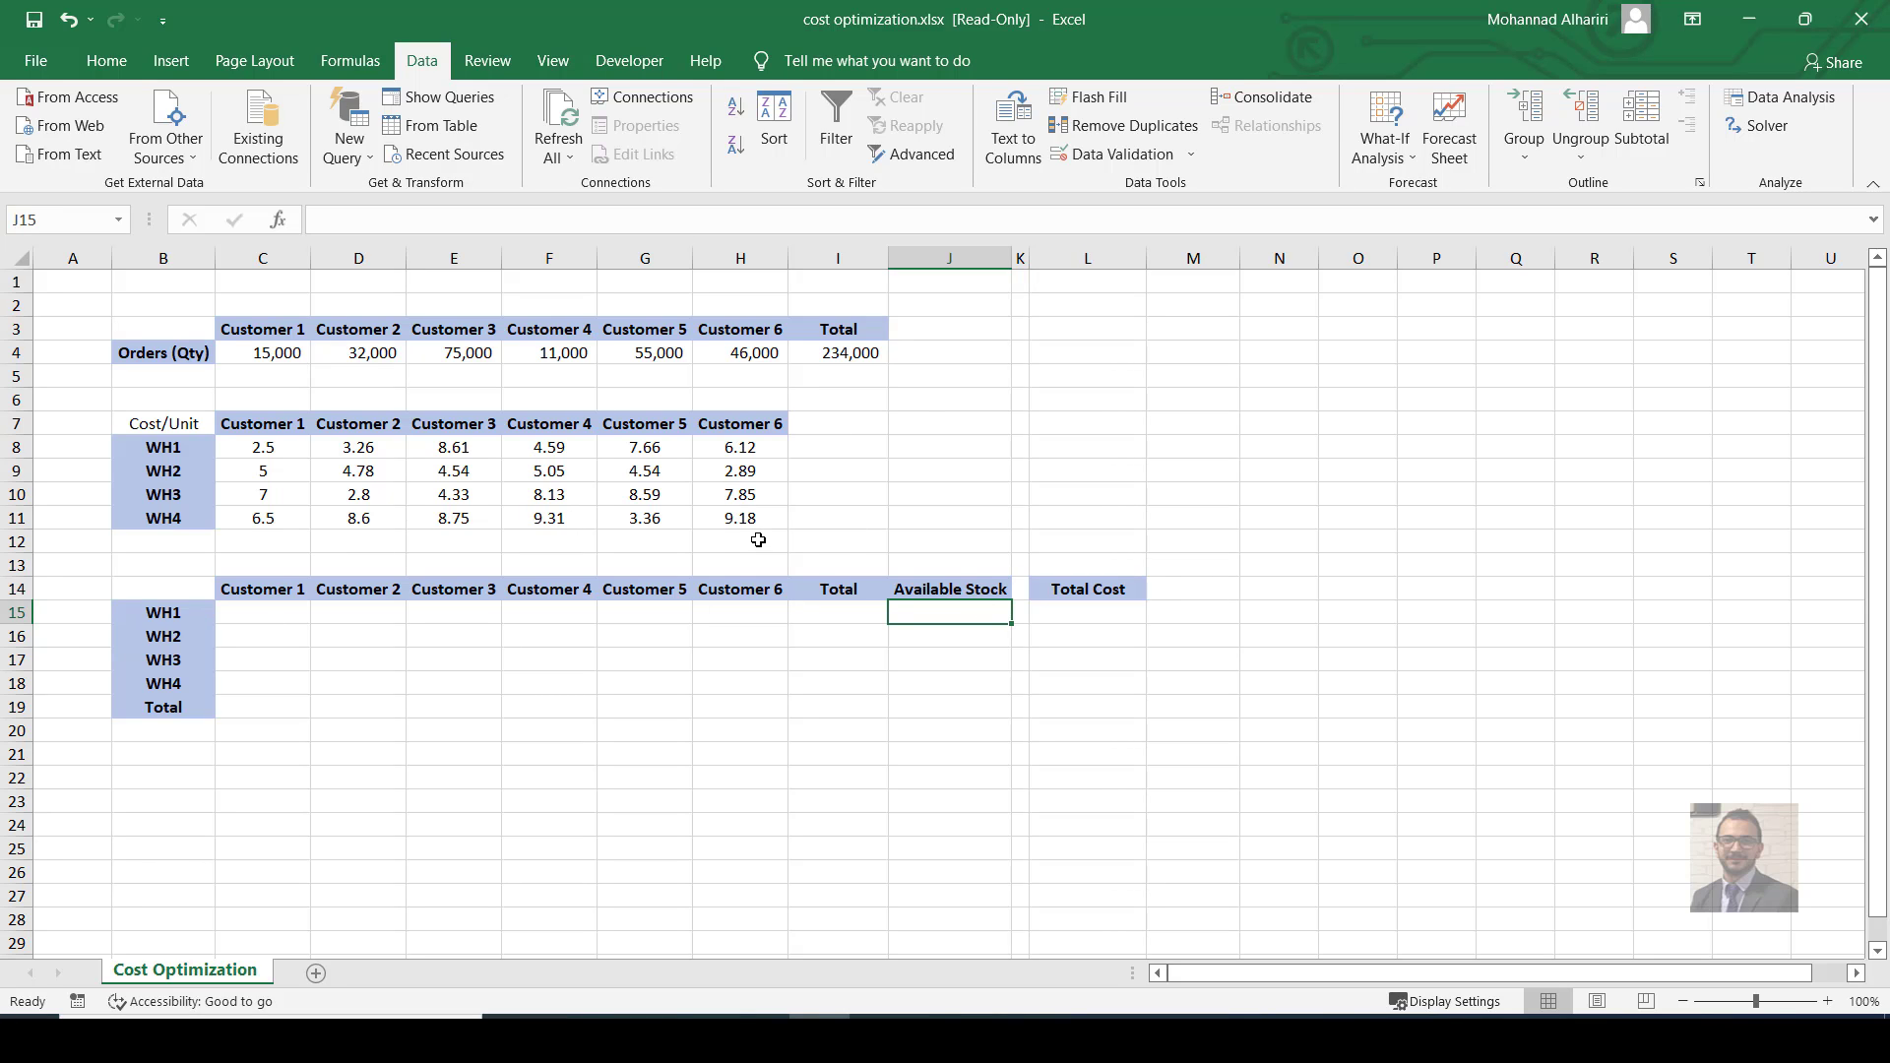
pyautogui.write('60000')
pyautogui.press('Return')
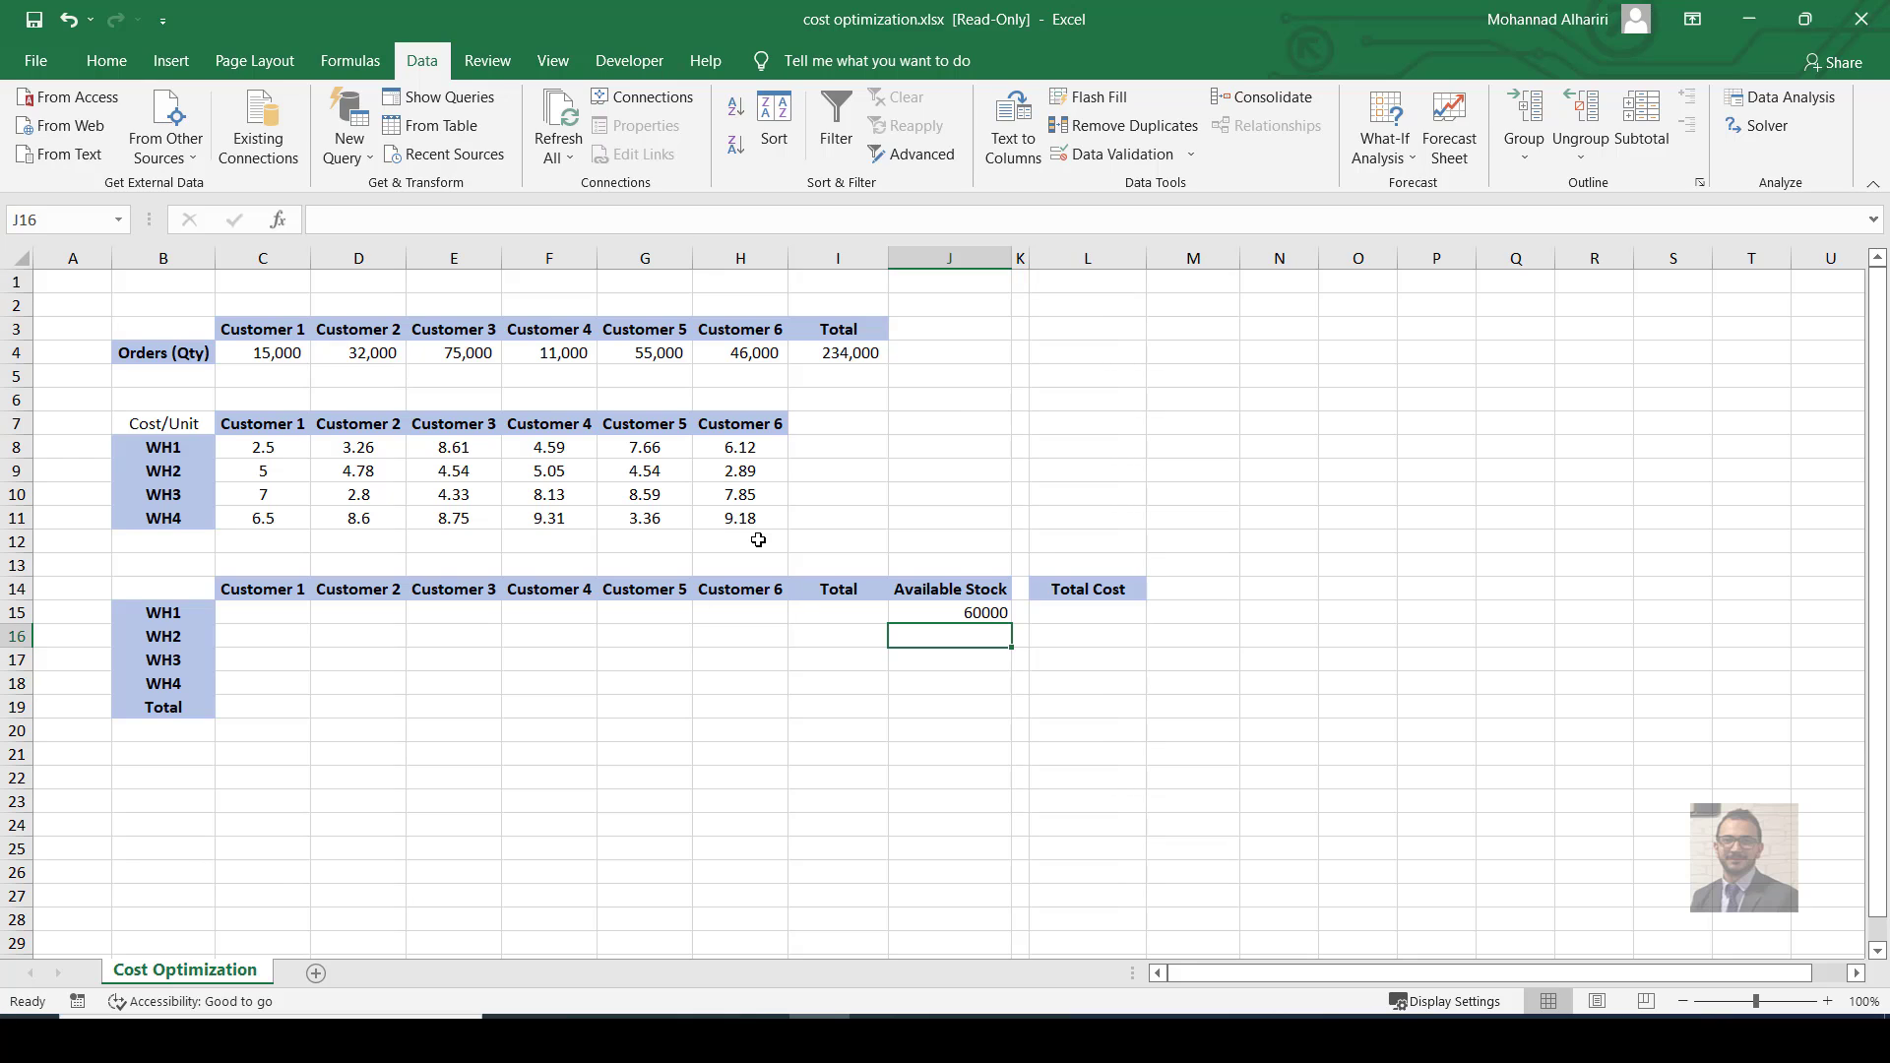
pyautogui.write('55000')
pyautogui.press('Return')
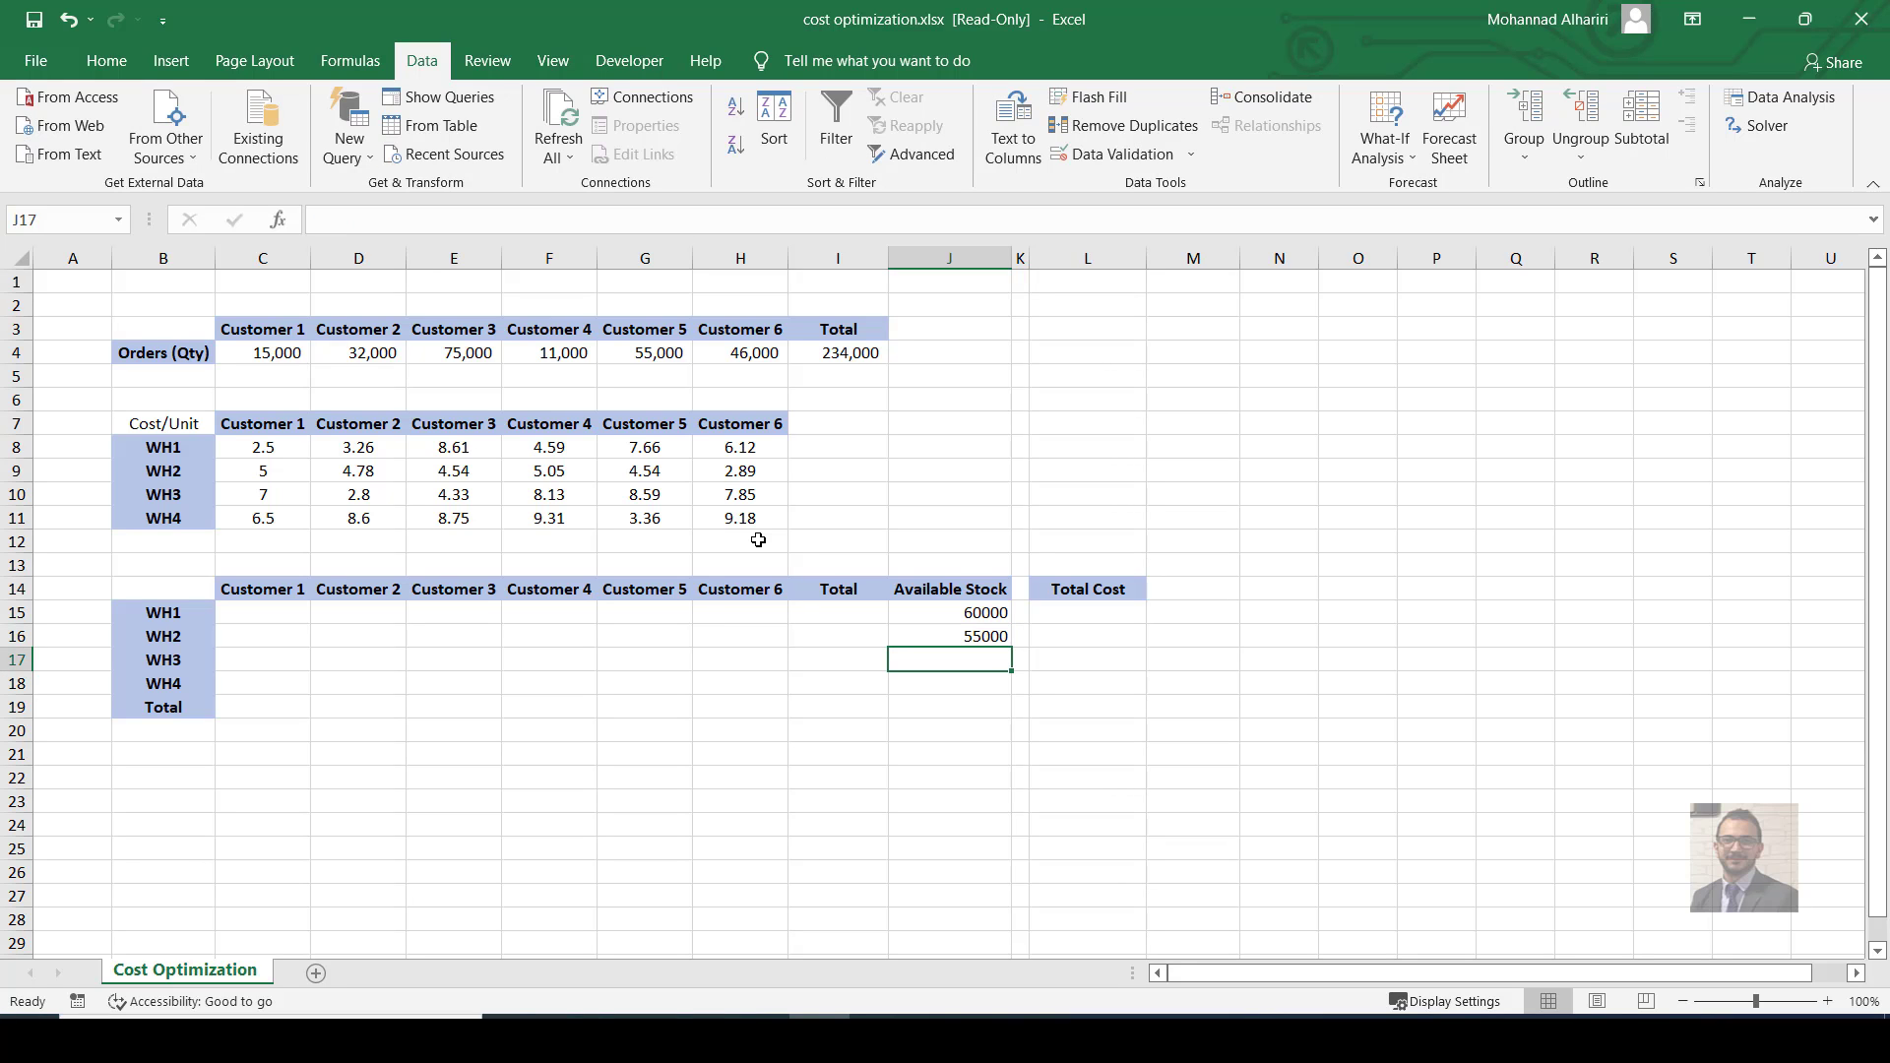
pyautogui.write('50000')
pyautogui.press('Return')
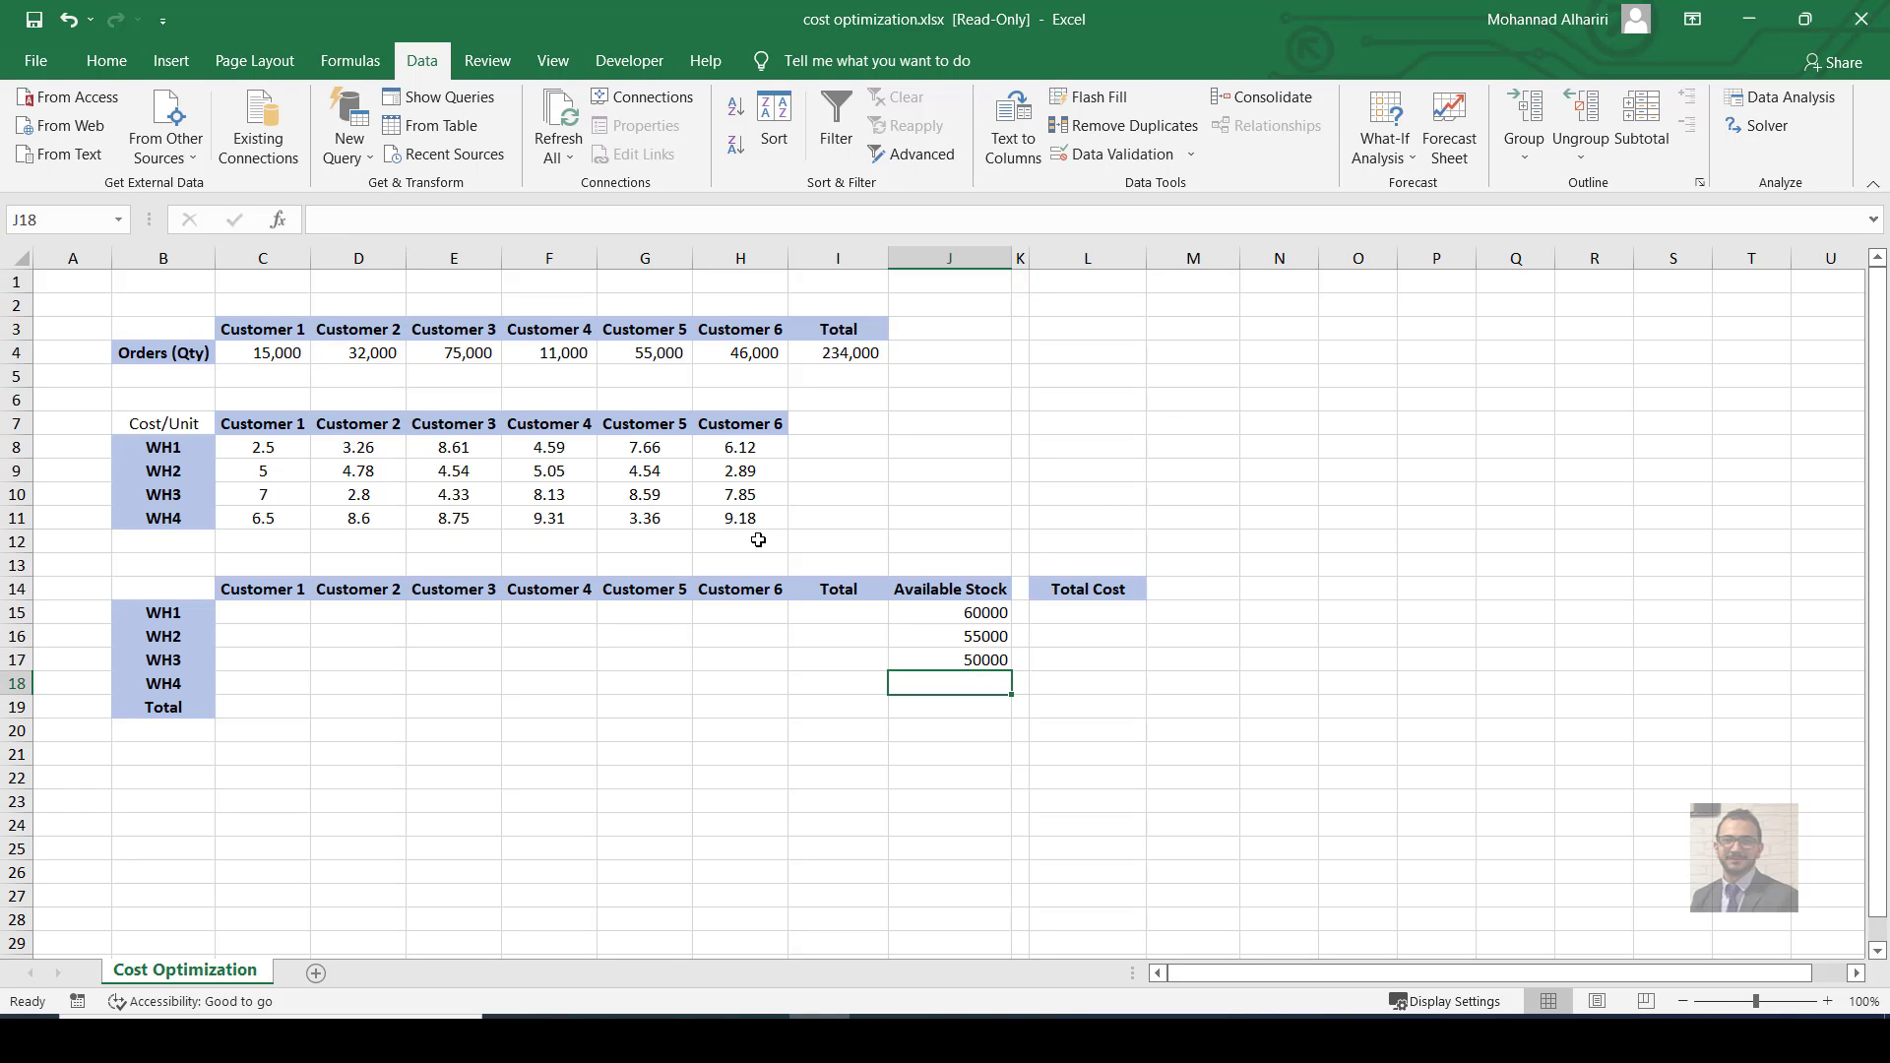
pyautogui.write('75000')
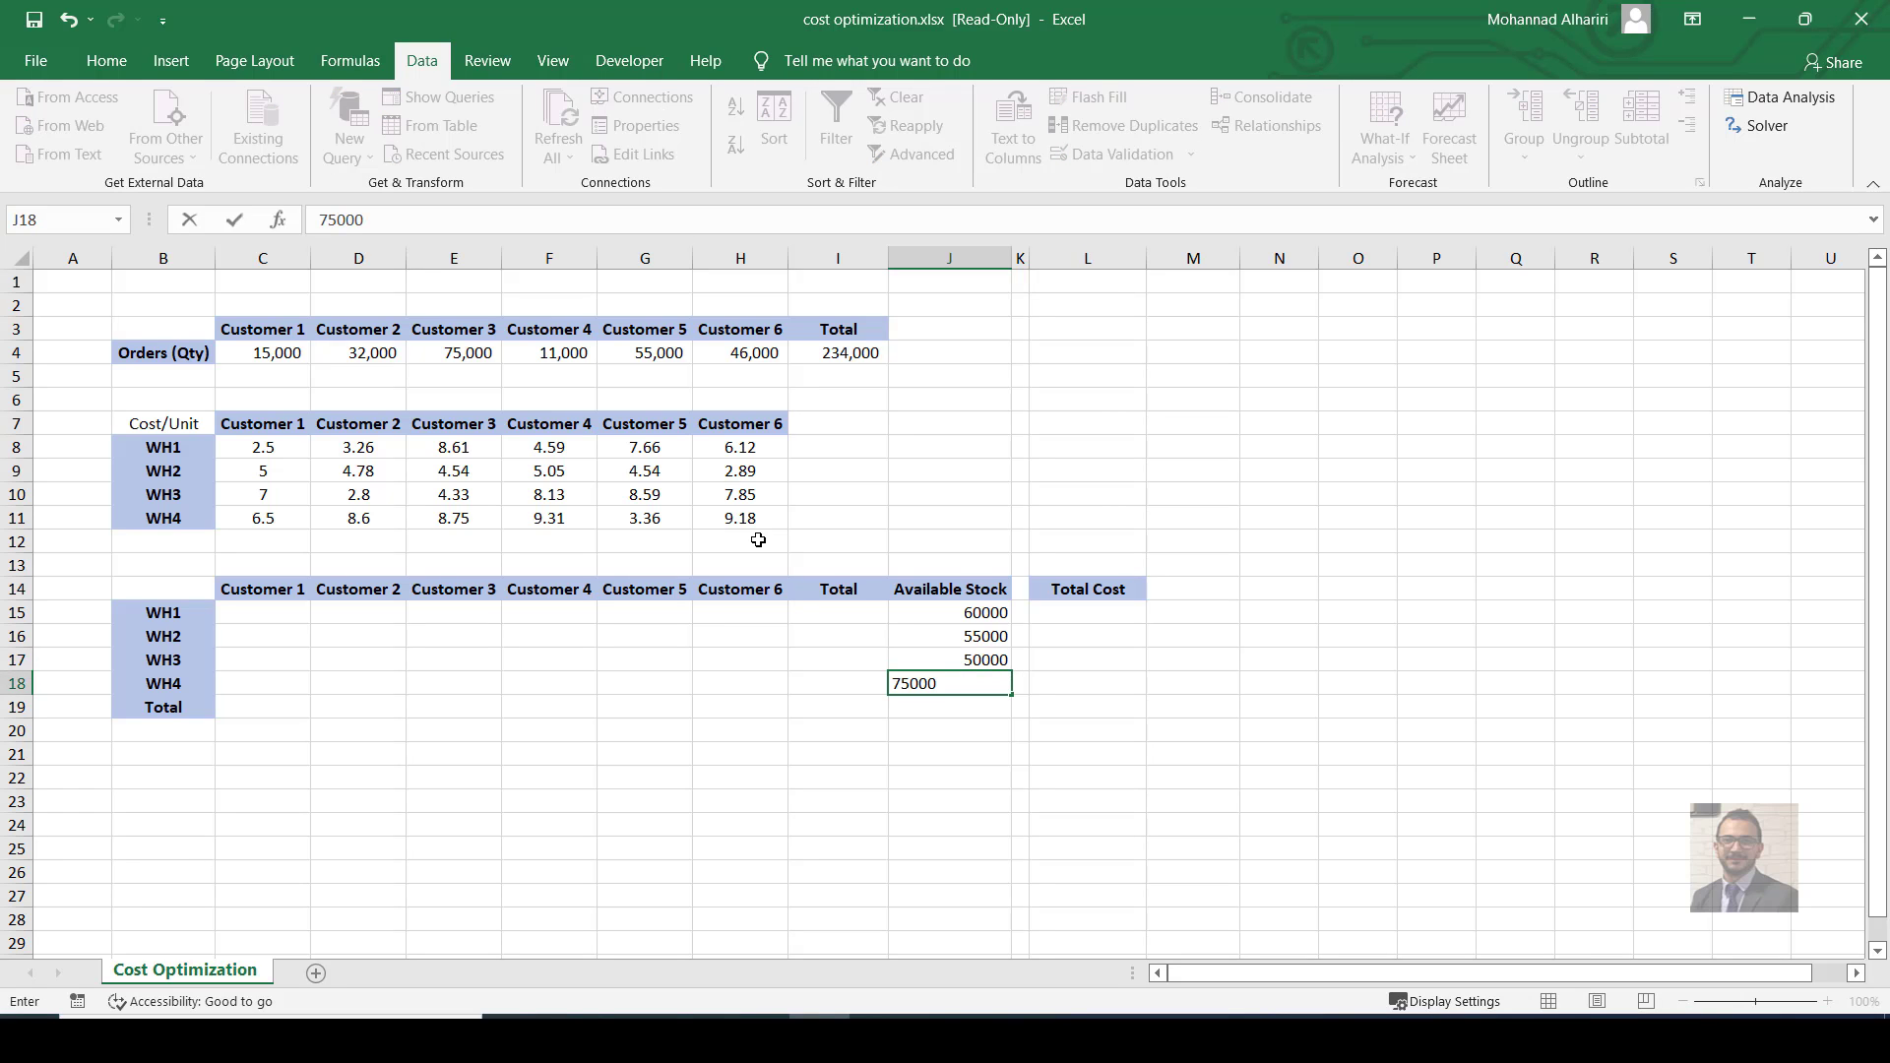
pyautogui.press('Return')
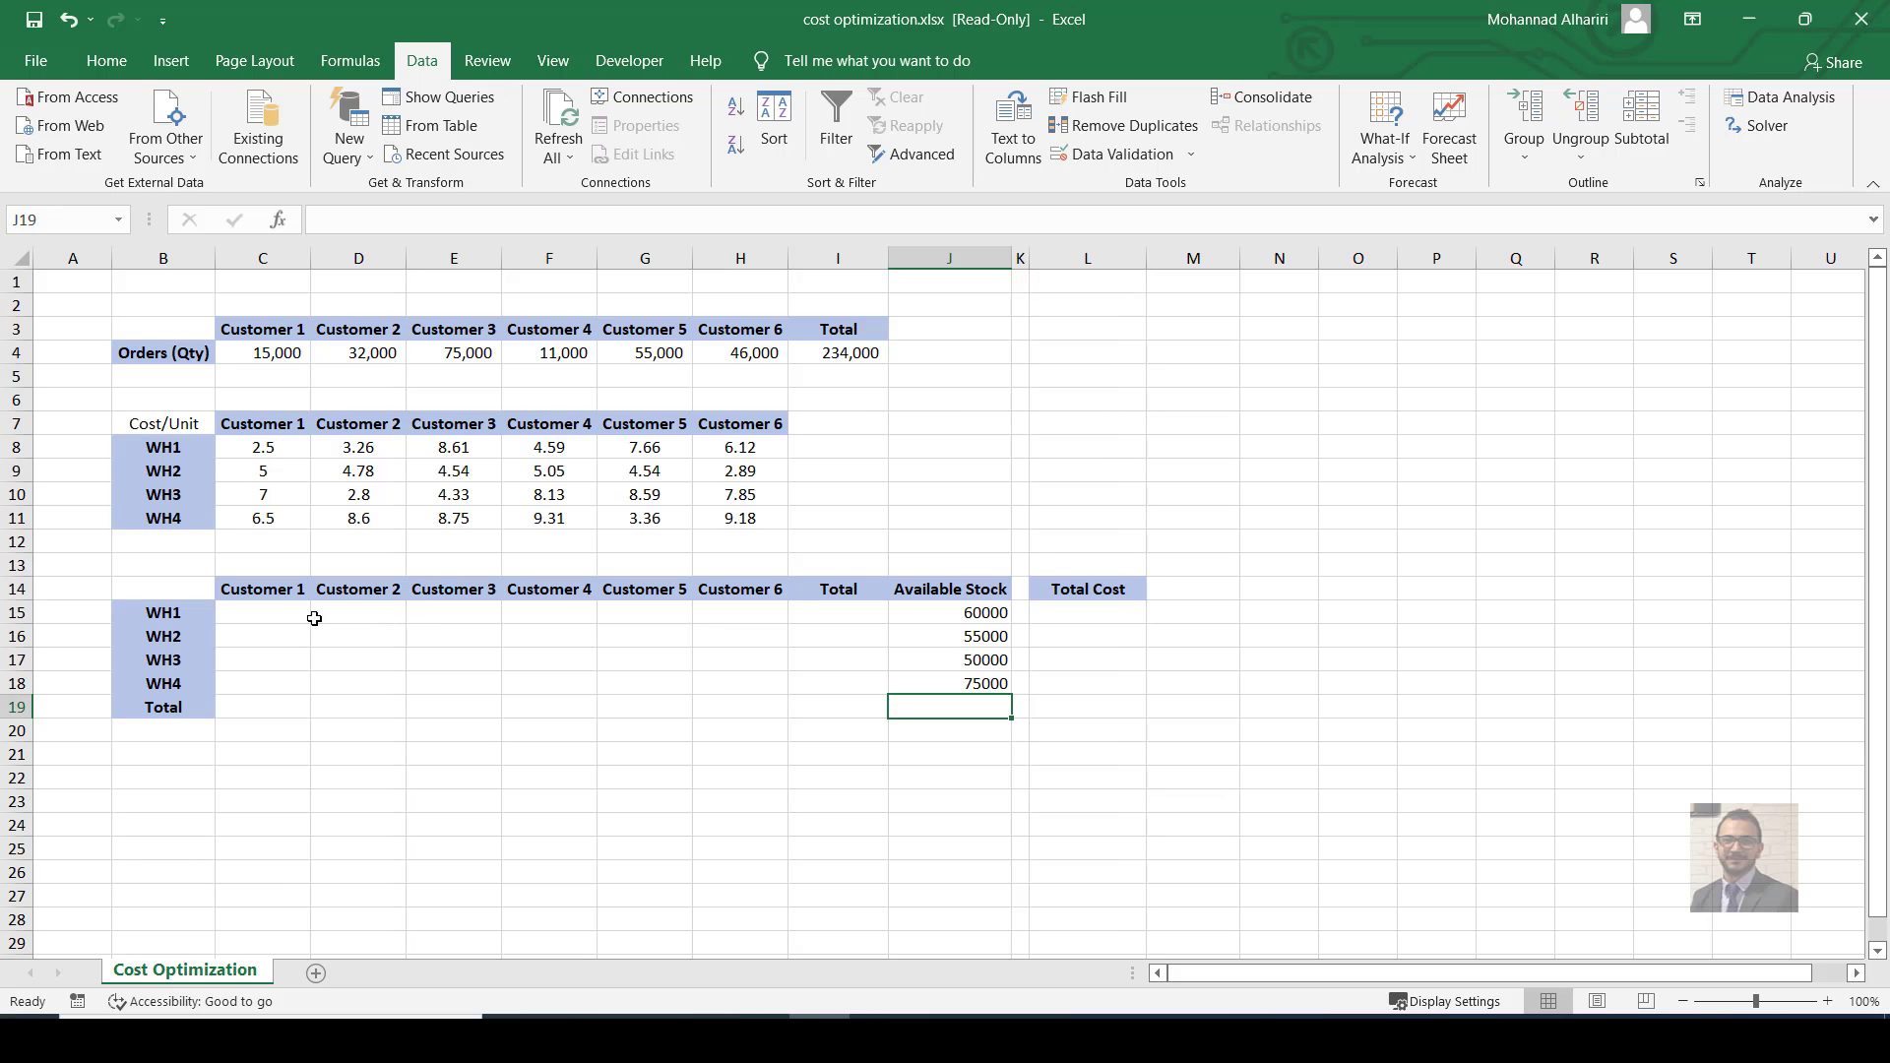
# Format C15:M21 with the comma number style and no decimal places.
pyautogui.moveTo(308, 617); pyautogui.dragTo(1211, 756)
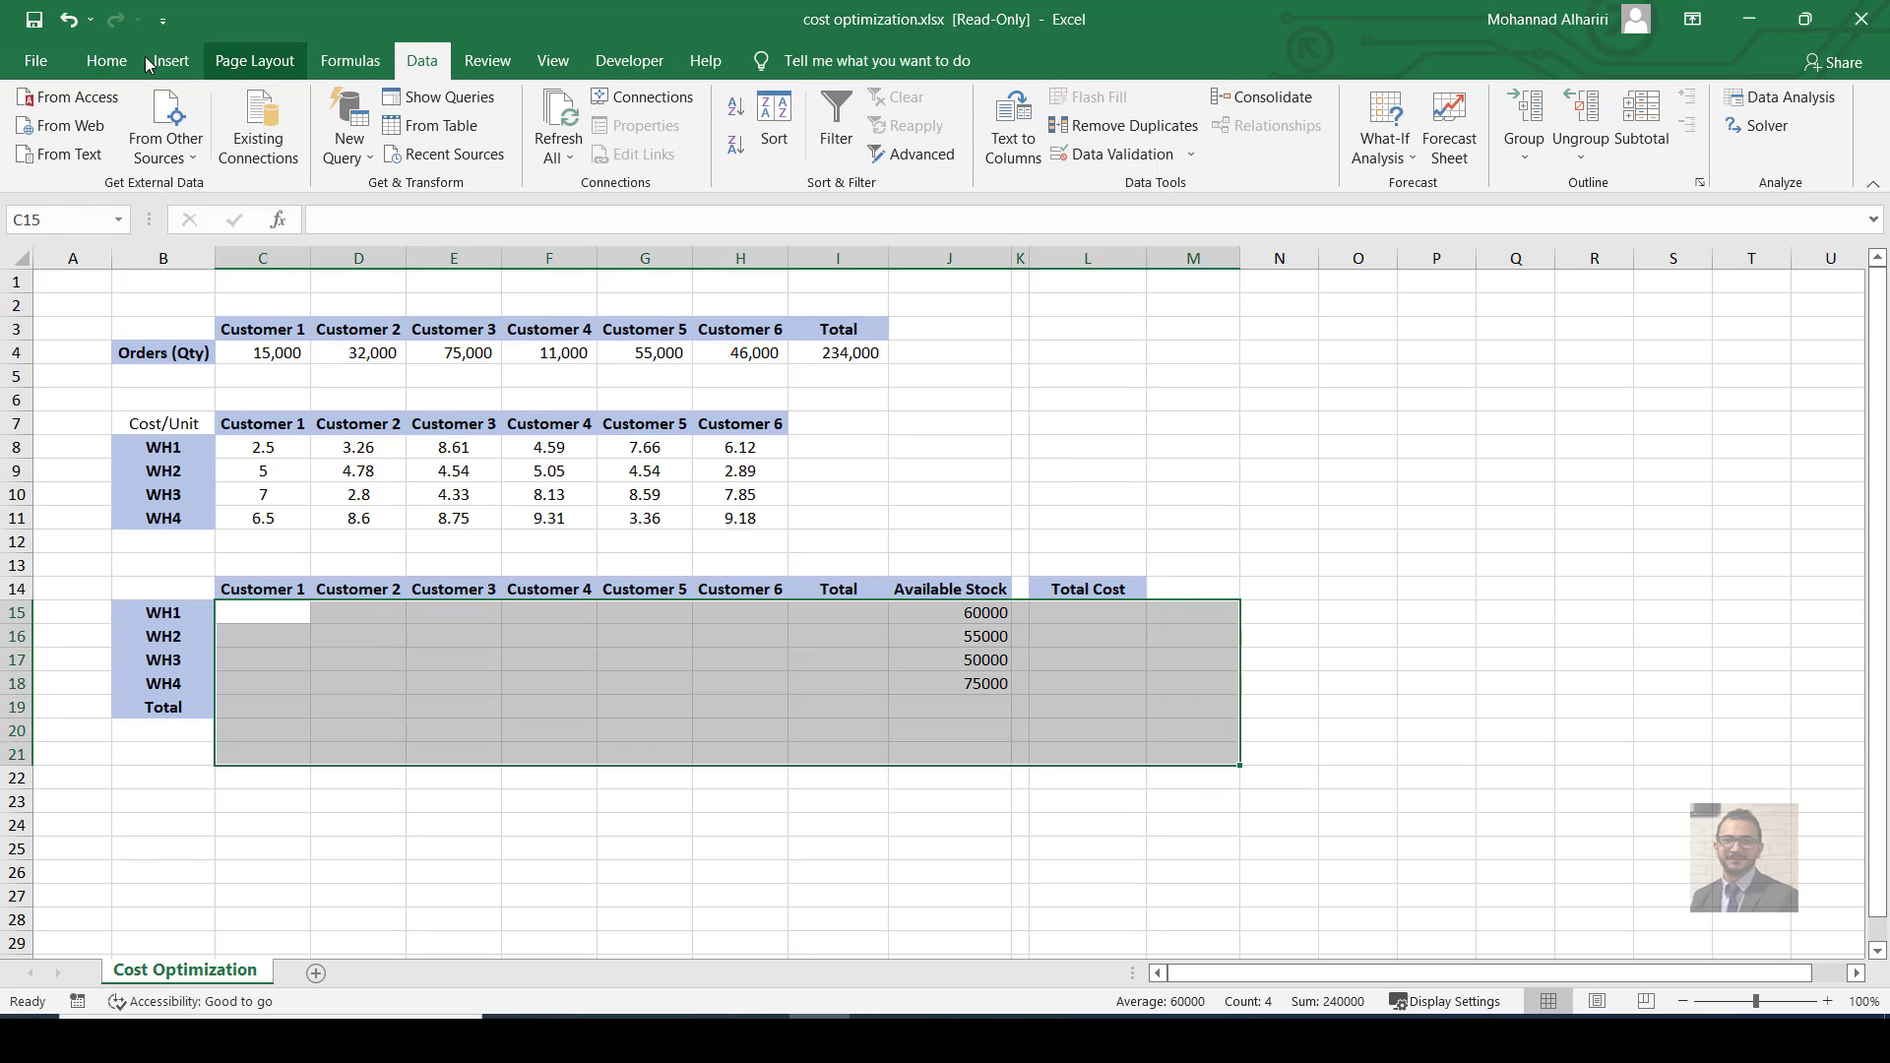
pyautogui.click(106, 61)
pyautogui.click(973, 148)
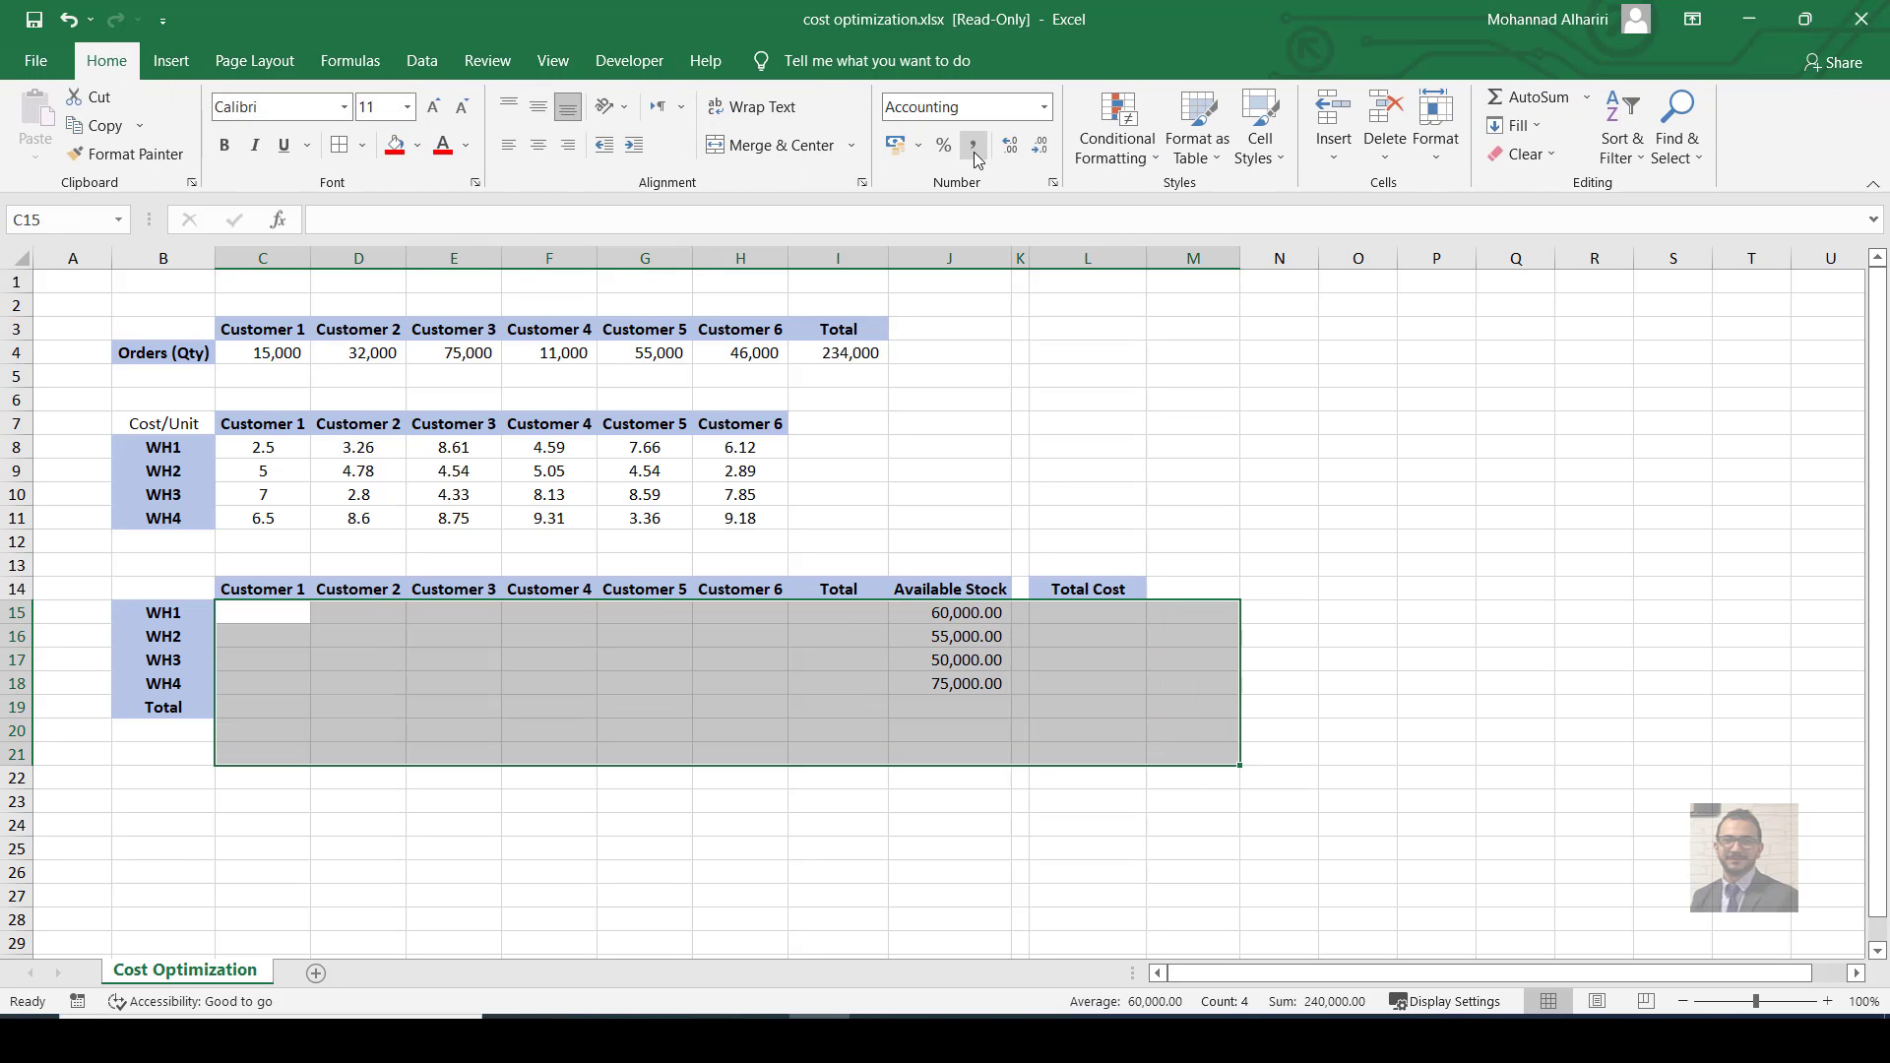
pyautogui.doubleClick(1039, 147)
pyautogui.click(740, 731)
pyautogui.click(1020, 730)
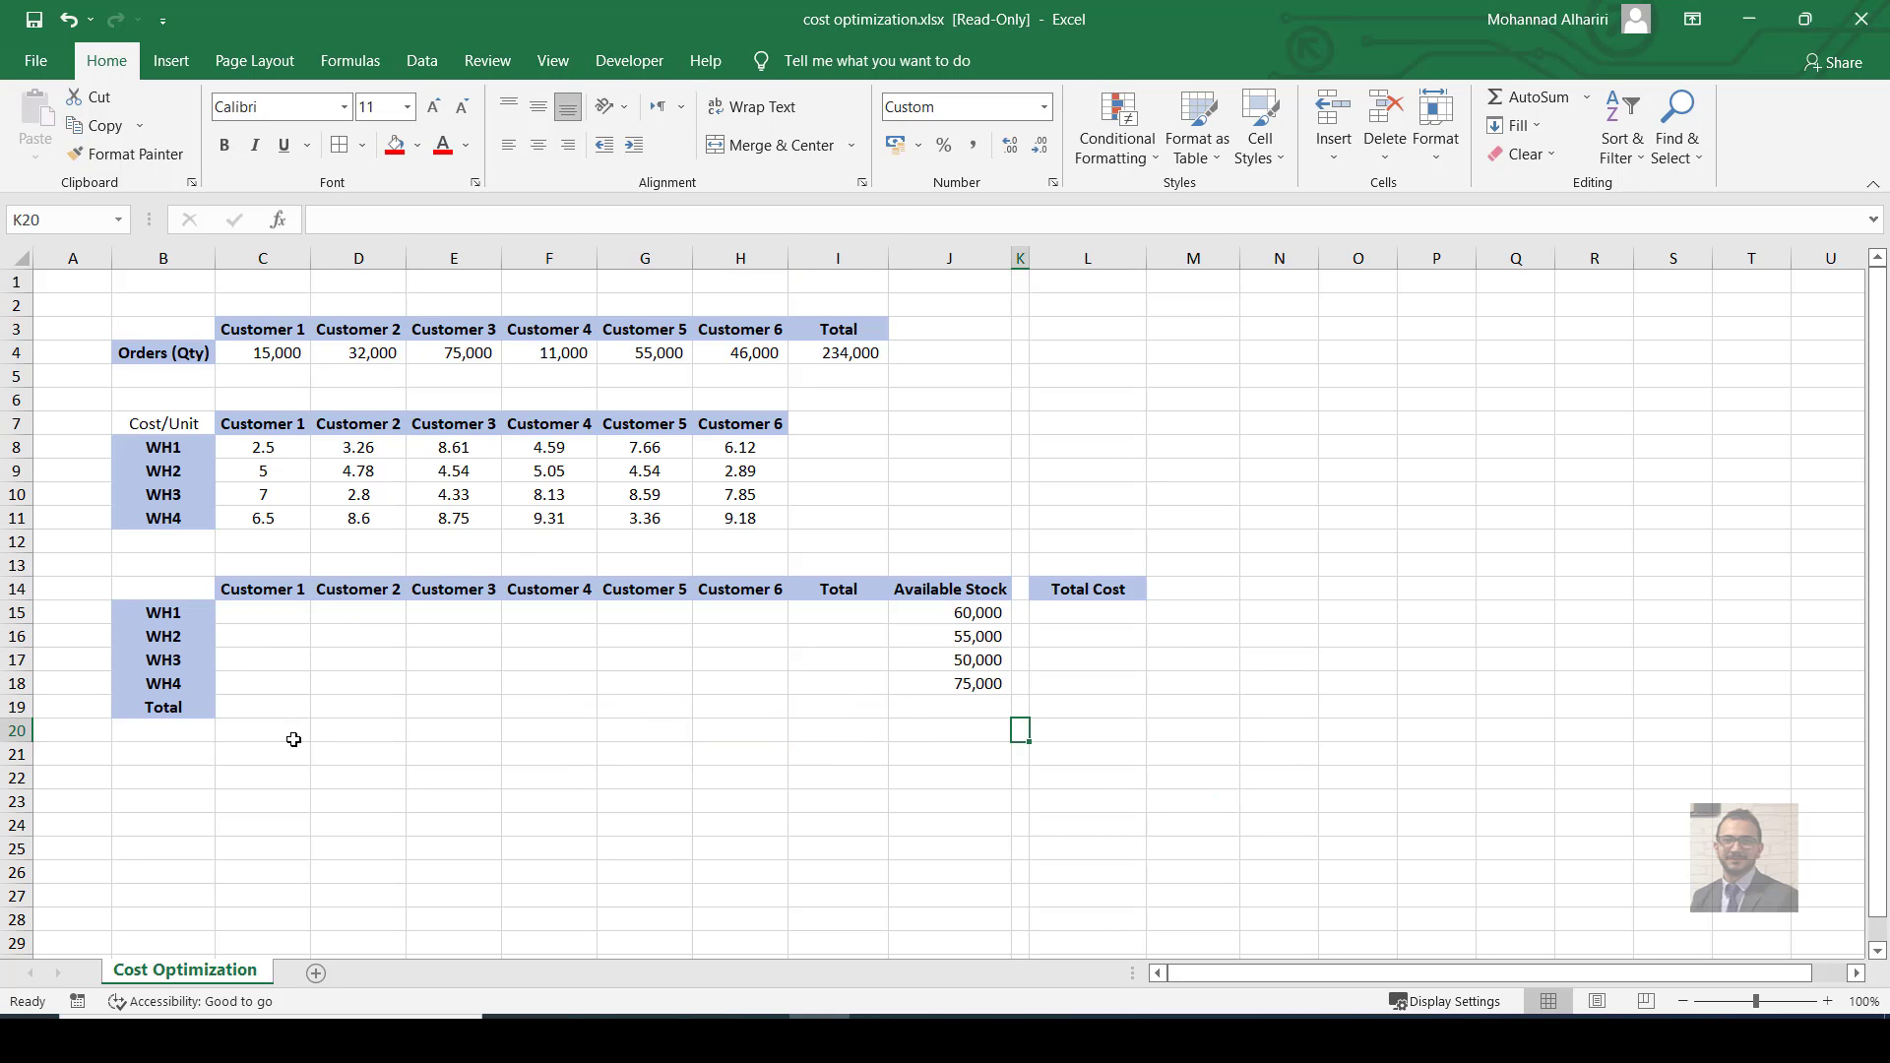
# Sum the Customer 1 warehouse quantities in C19 with =SUM(C15:C18).
pyautogui.click(294, 706)
pyautogui.hotkey('alt', '=')
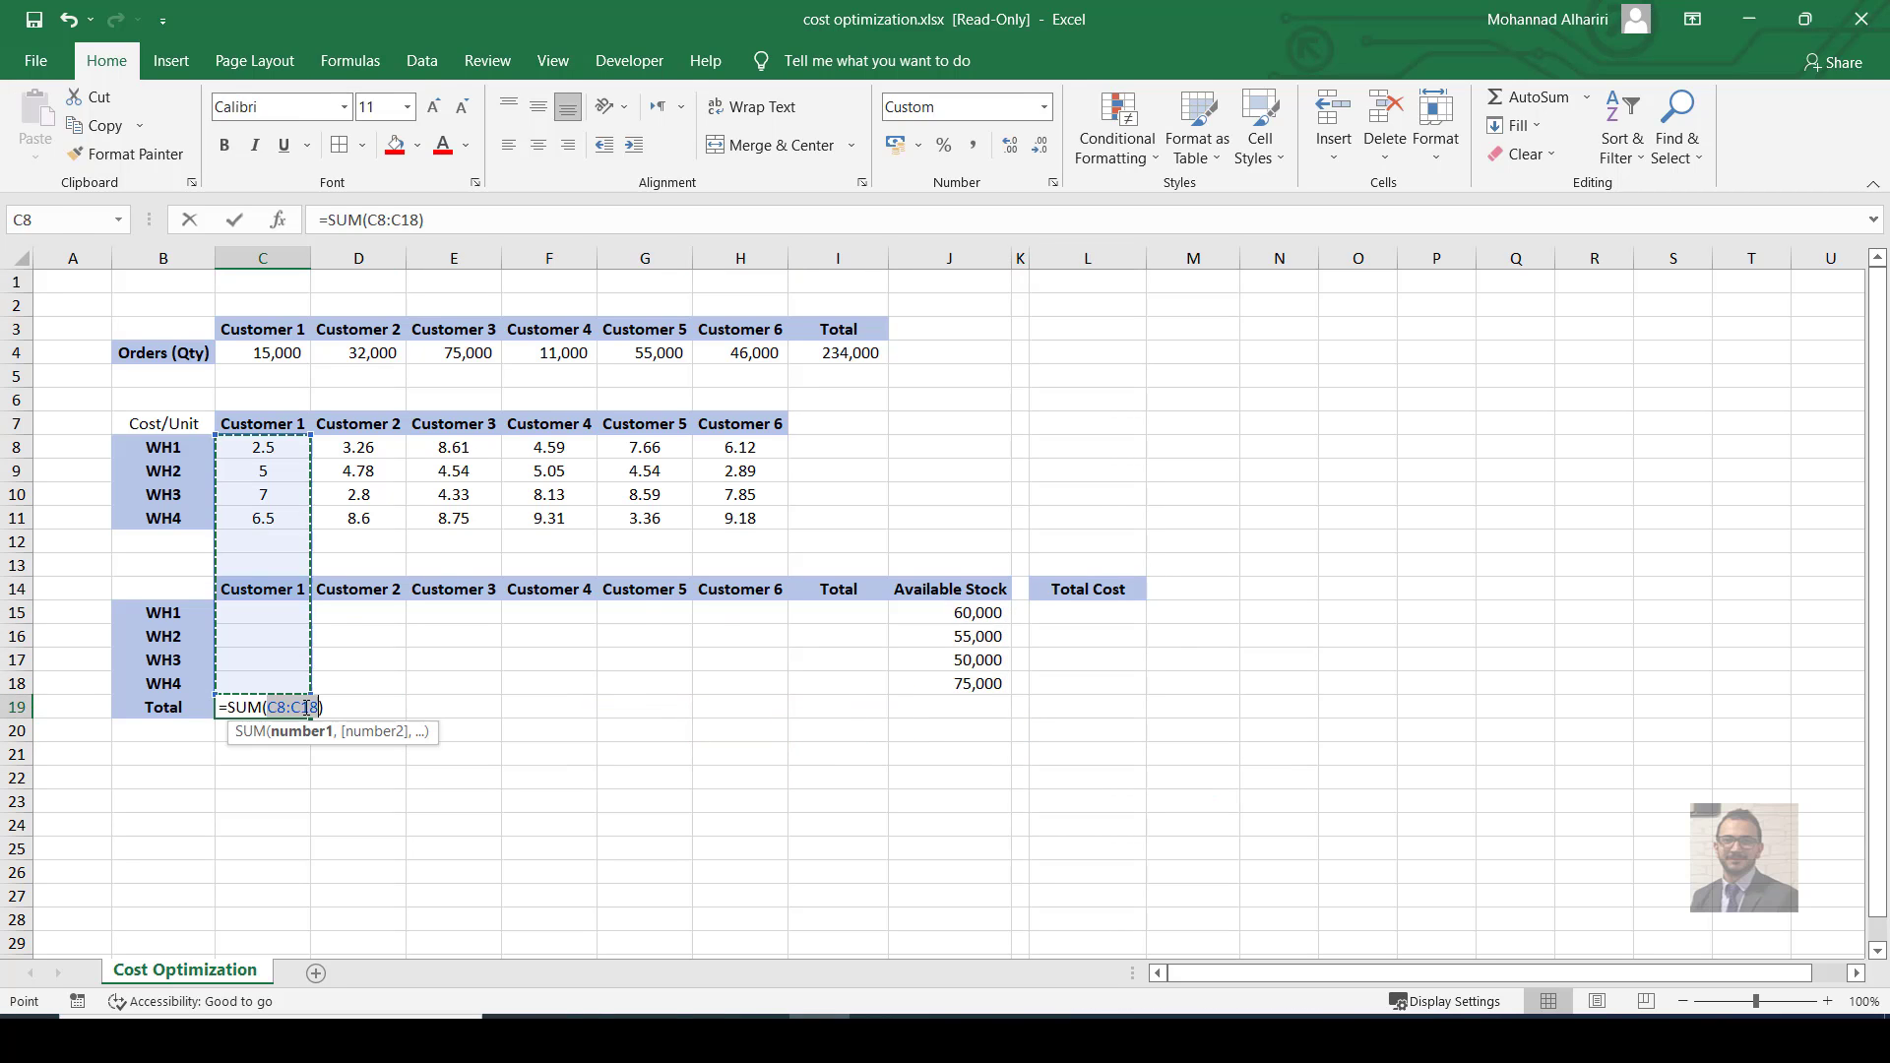
pyautogui.moveTo(295, 612); pyautogui.dragTo(305, 695)
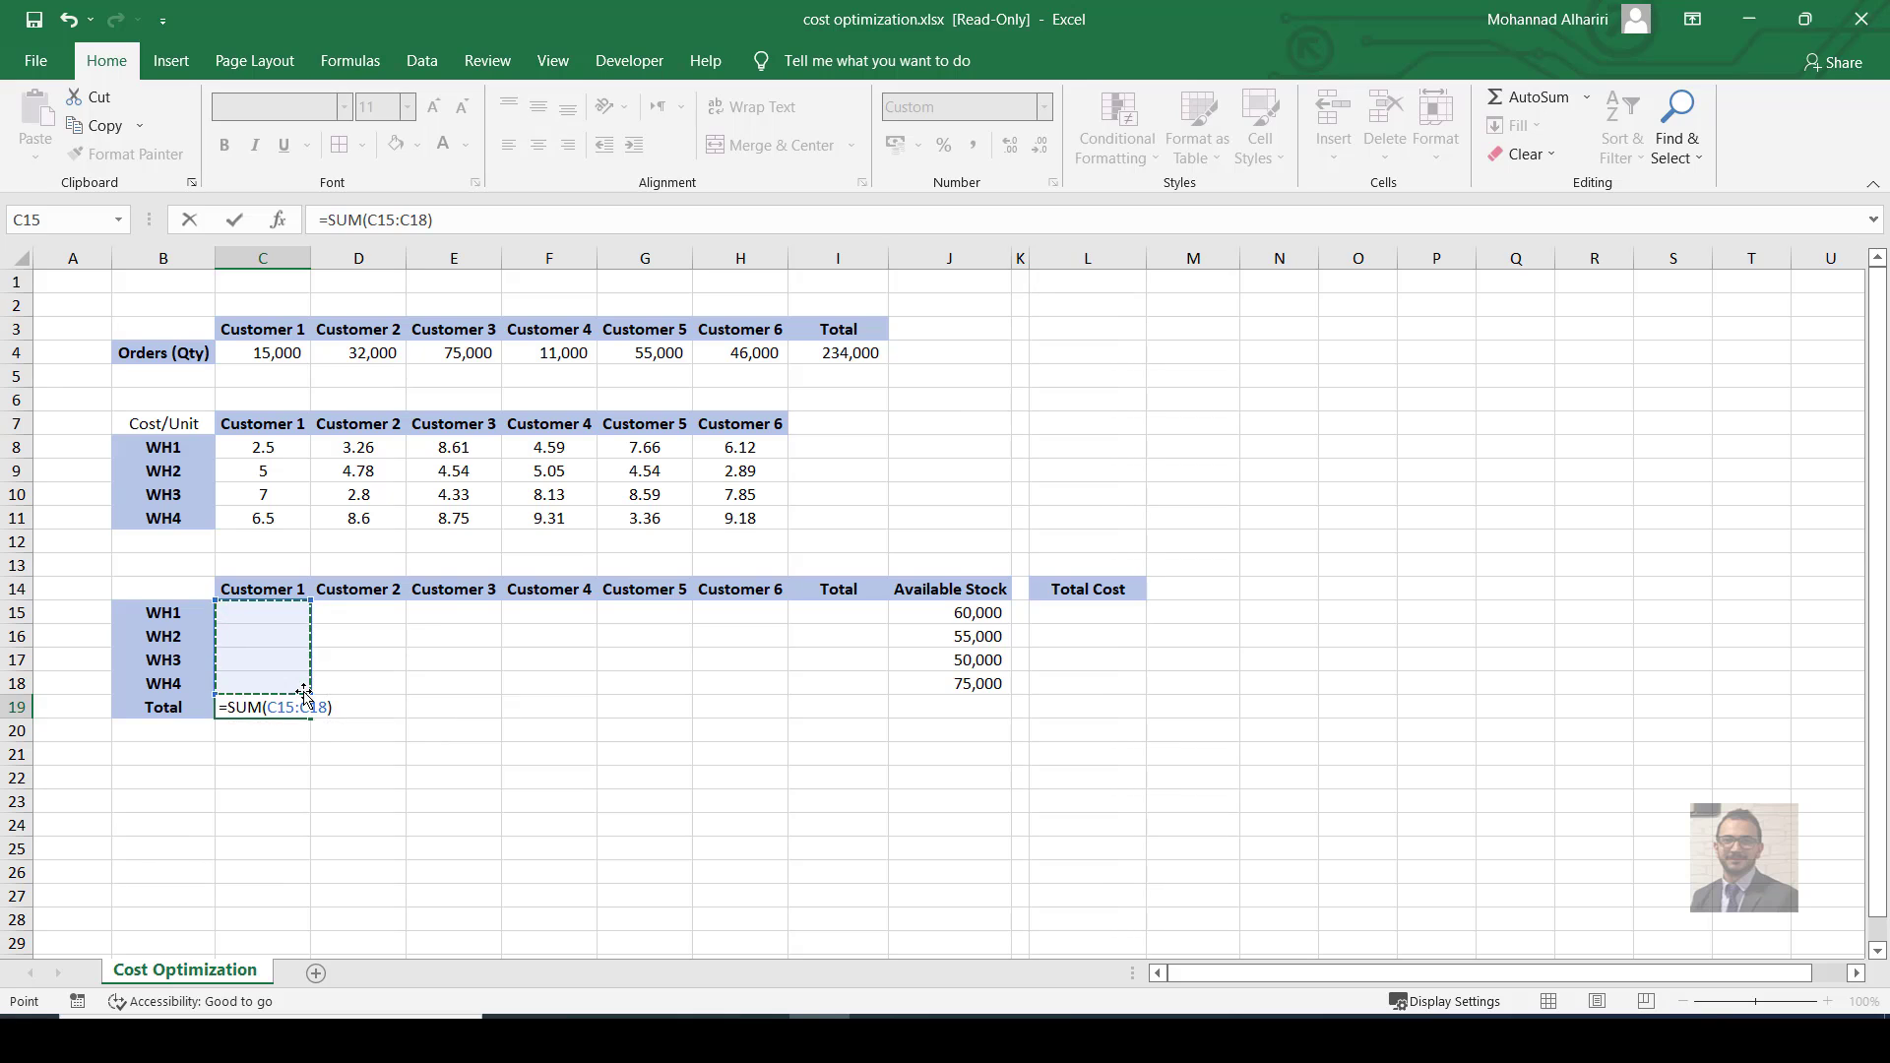
pyautogui.press('Return')
# Copy the Customer 1 total formula across to D19:H19 for the remaining customers.
pyautogui.press('Up')
pyautogui.hotkey('ctrl', 'c')
pyautogui.press('Right')
pyautogui.hotkey('shift', 'Right')
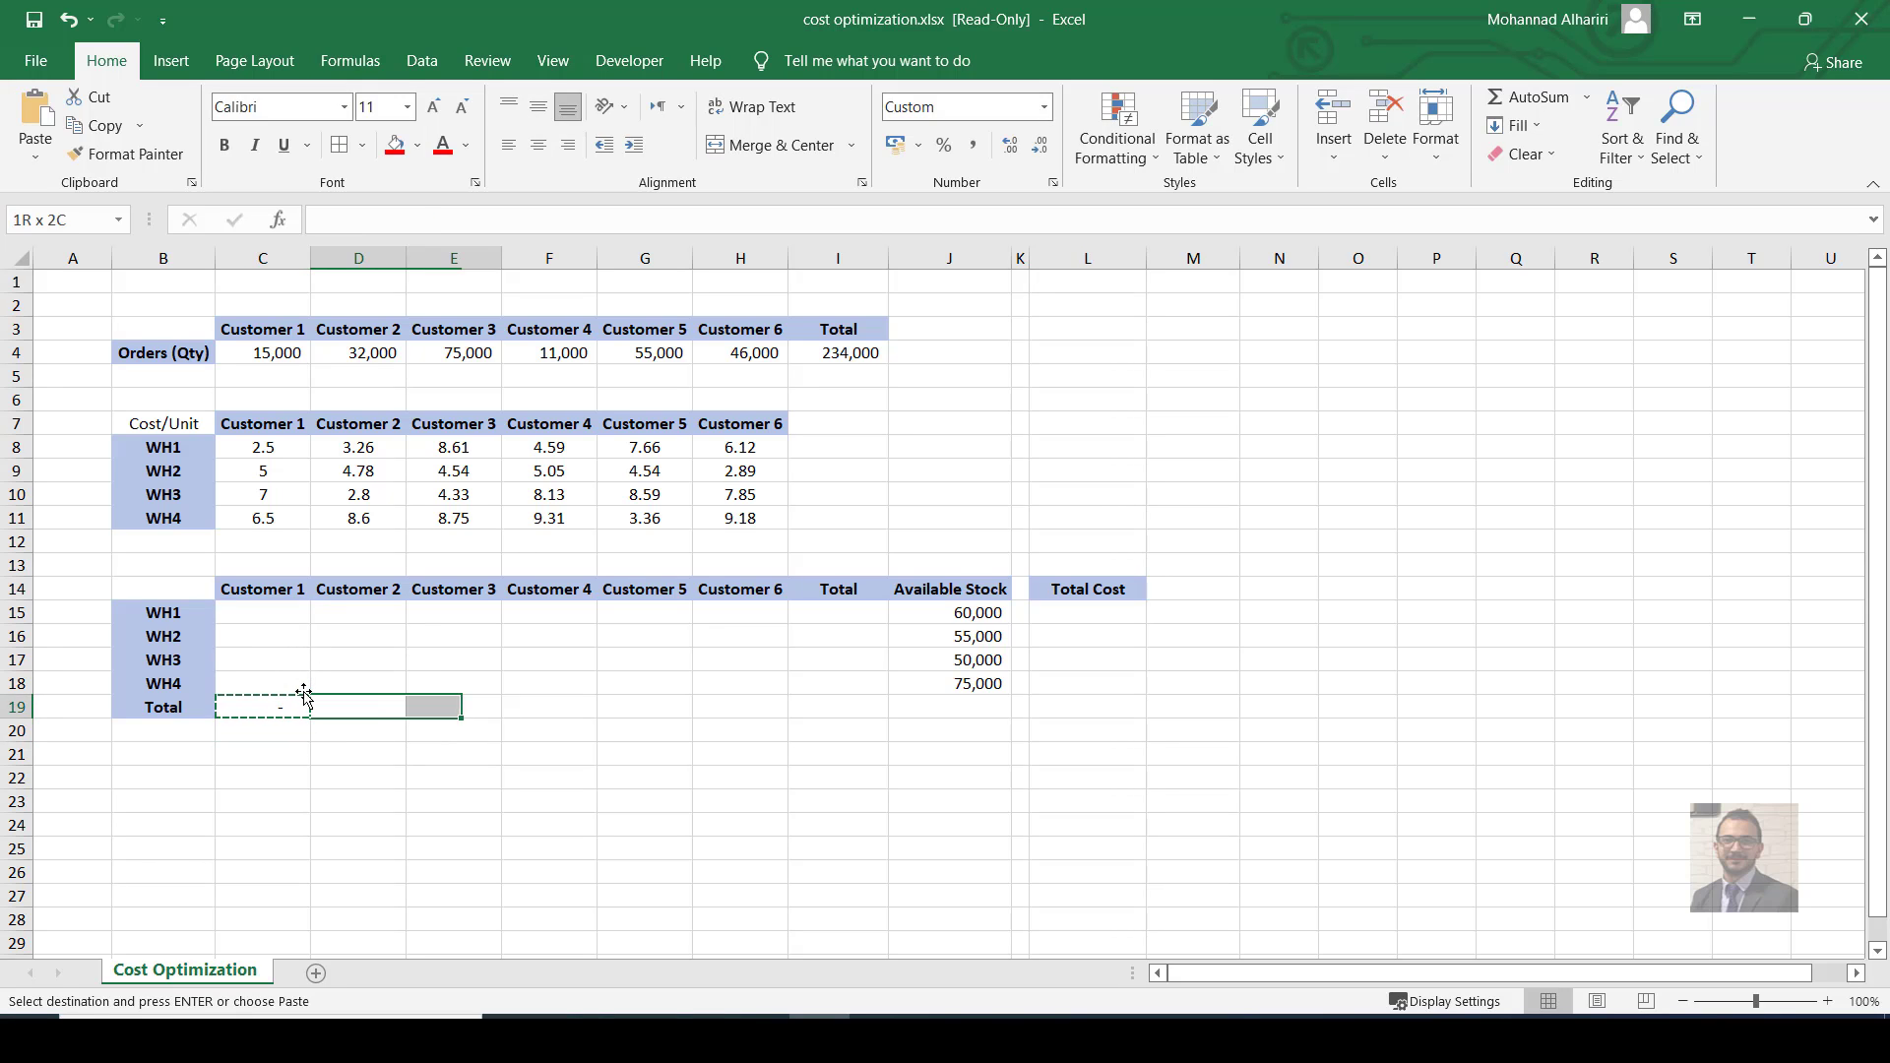
pyautogui.hotkey('shift', 'Right')
pyautogui.hotkey('shift', 'Right')
pyautogui.hotkey('shift', 'Right')
pyautogui.hotkey('ctrl', 'v')
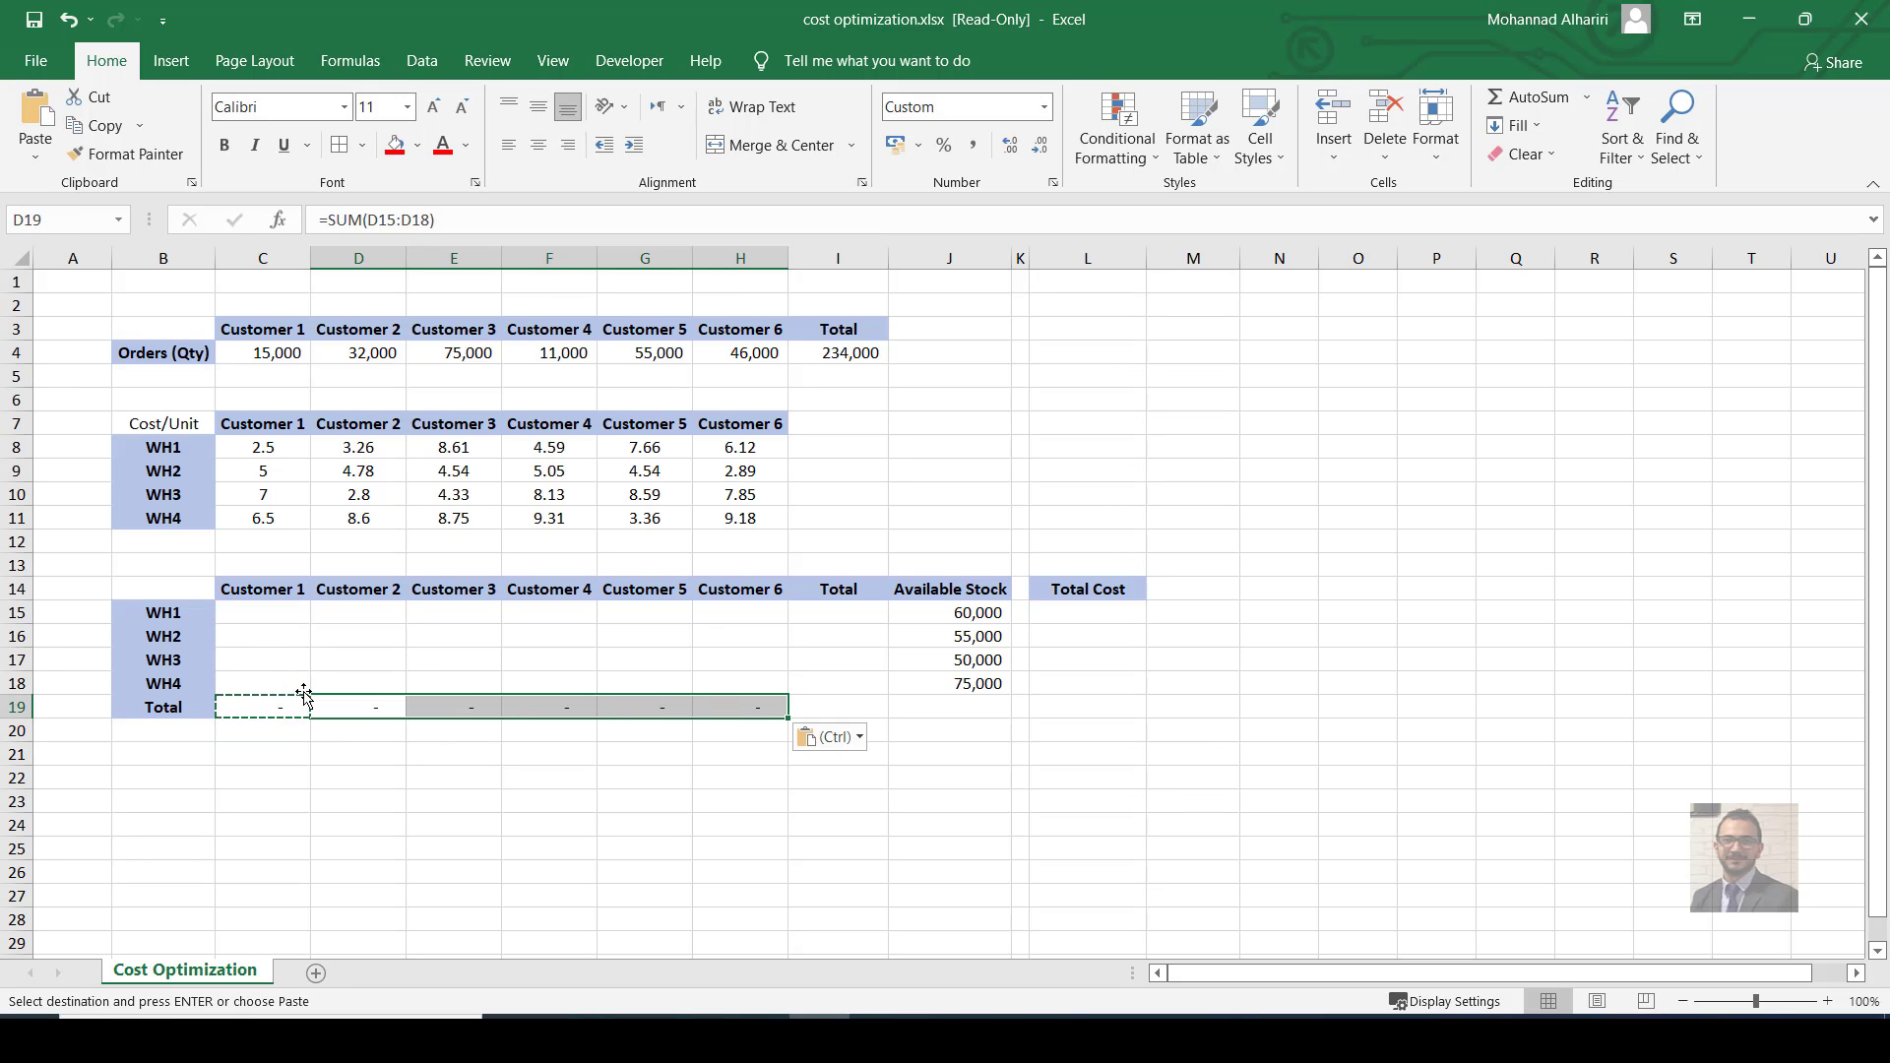
# Sum WH1's quantities across all customers in I15 with =SUM(C15:H15).
pyautogui.press('Right')
pyautogui.press('Right')
pyautogui.press('Up')
pyautogui.press('Up')
pyautogui.press('Up')
pyautogui.press('Right')
pyautogui.press('Right')
pyautogui.press('Right')
pyautogui.press('Up')
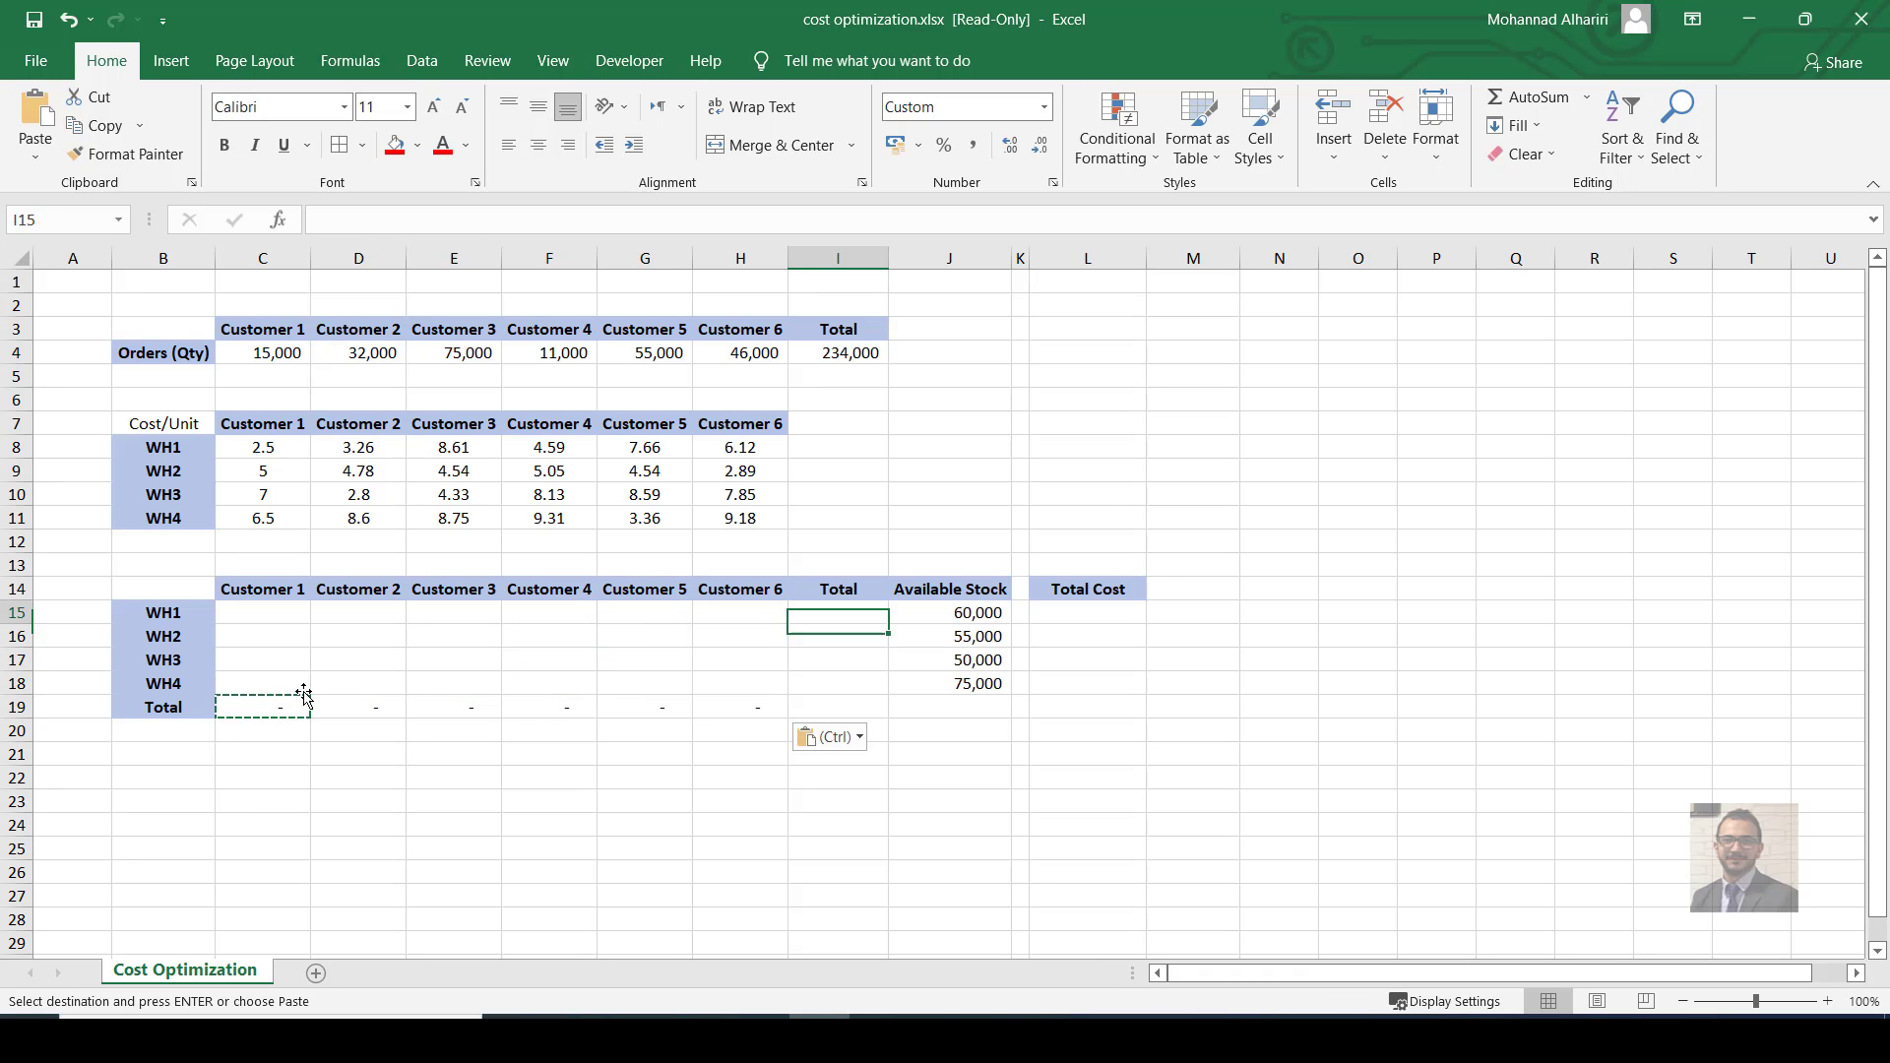
pyautogui.hotkey('alt', '=')
pyautogui.press('Left')
pyautogui.press('Down')
pyautogui.press('Down')
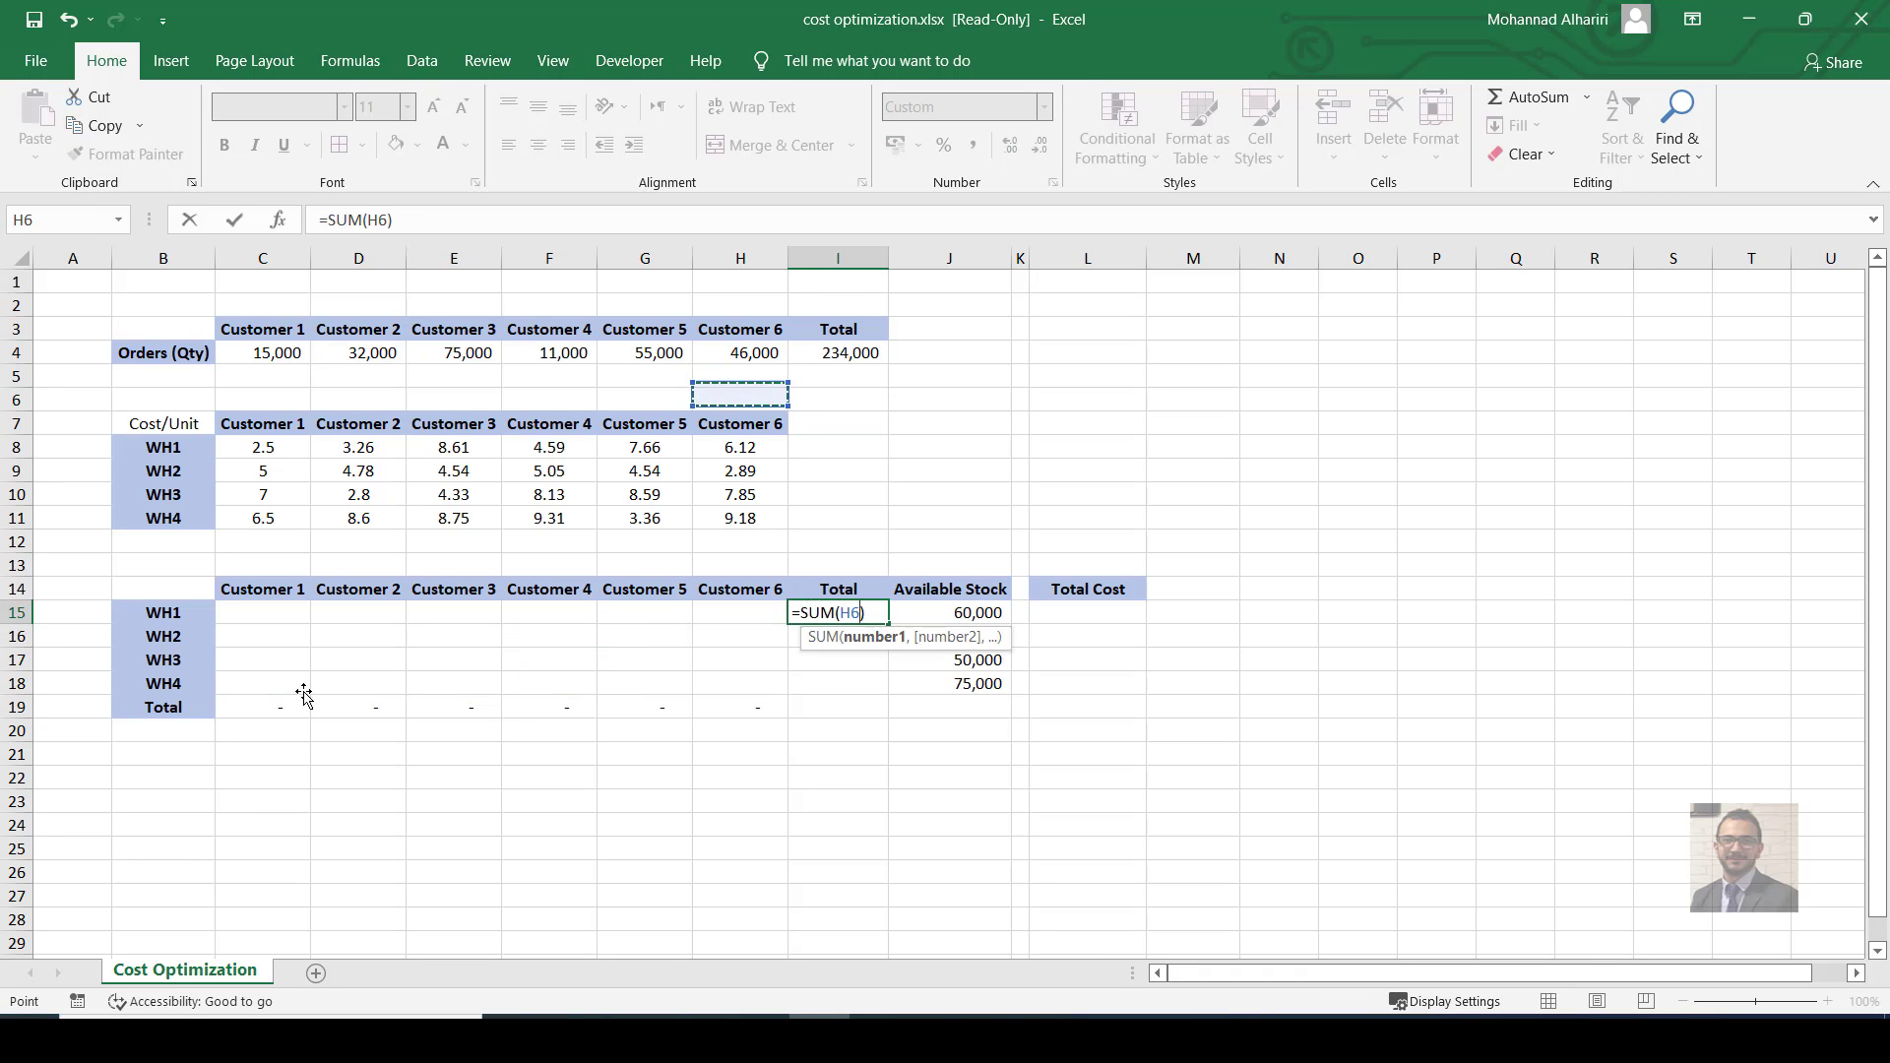
pyautogui.press('Down')
pyautogui.press('Down')
pyautogui.press('Down')
pyautogui.press('Down')
pyautogui.press('Down')
pyautogui.press('Down')
pyautogui.press('Down')
pyautogui.press('Down')
pyautogui.press('Down')
pyautogui.hotkey('shift', 'Left')
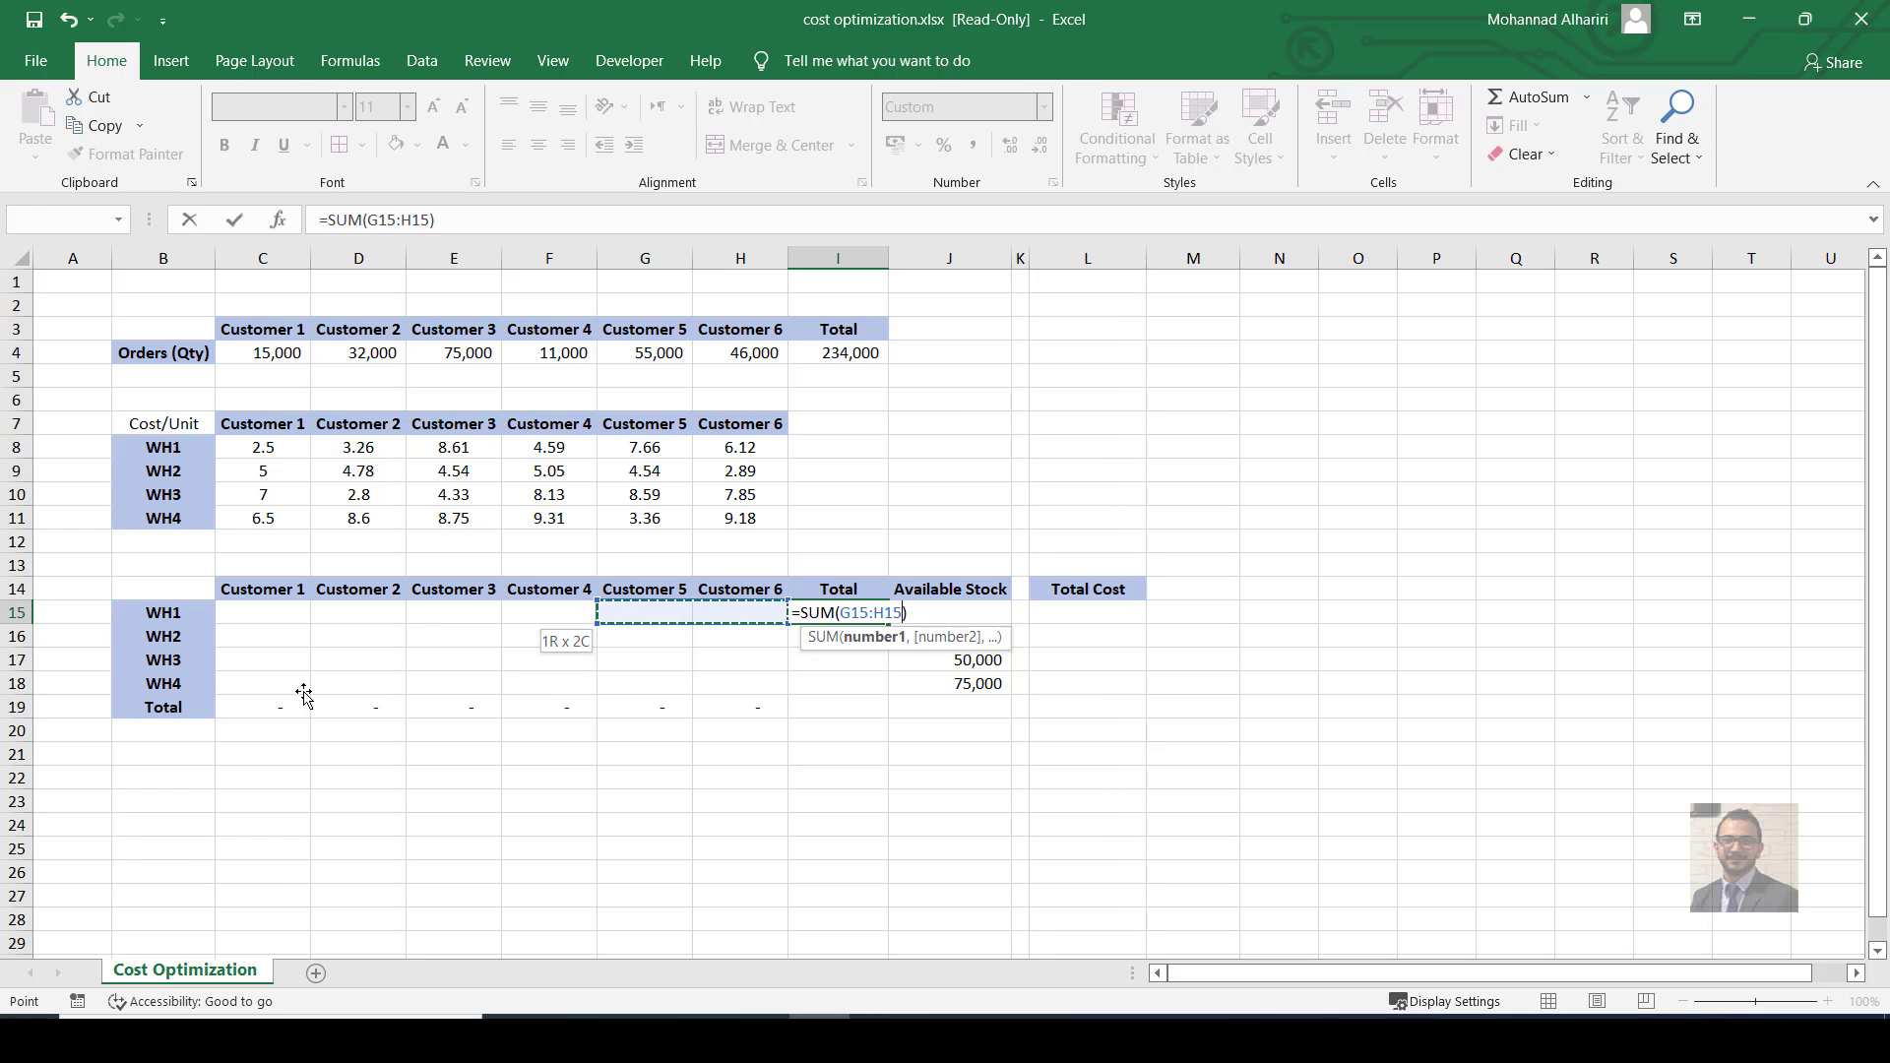
pyautogui.hotkey('shift', 'Left')
pyautogui.hotkey('shift', 'Left')
pyautogui.hotkey('shift', 'Left')
pyautogui.hotkey('shift', 'Left')
pyautogui.hotkey('ctrl', 'Return')
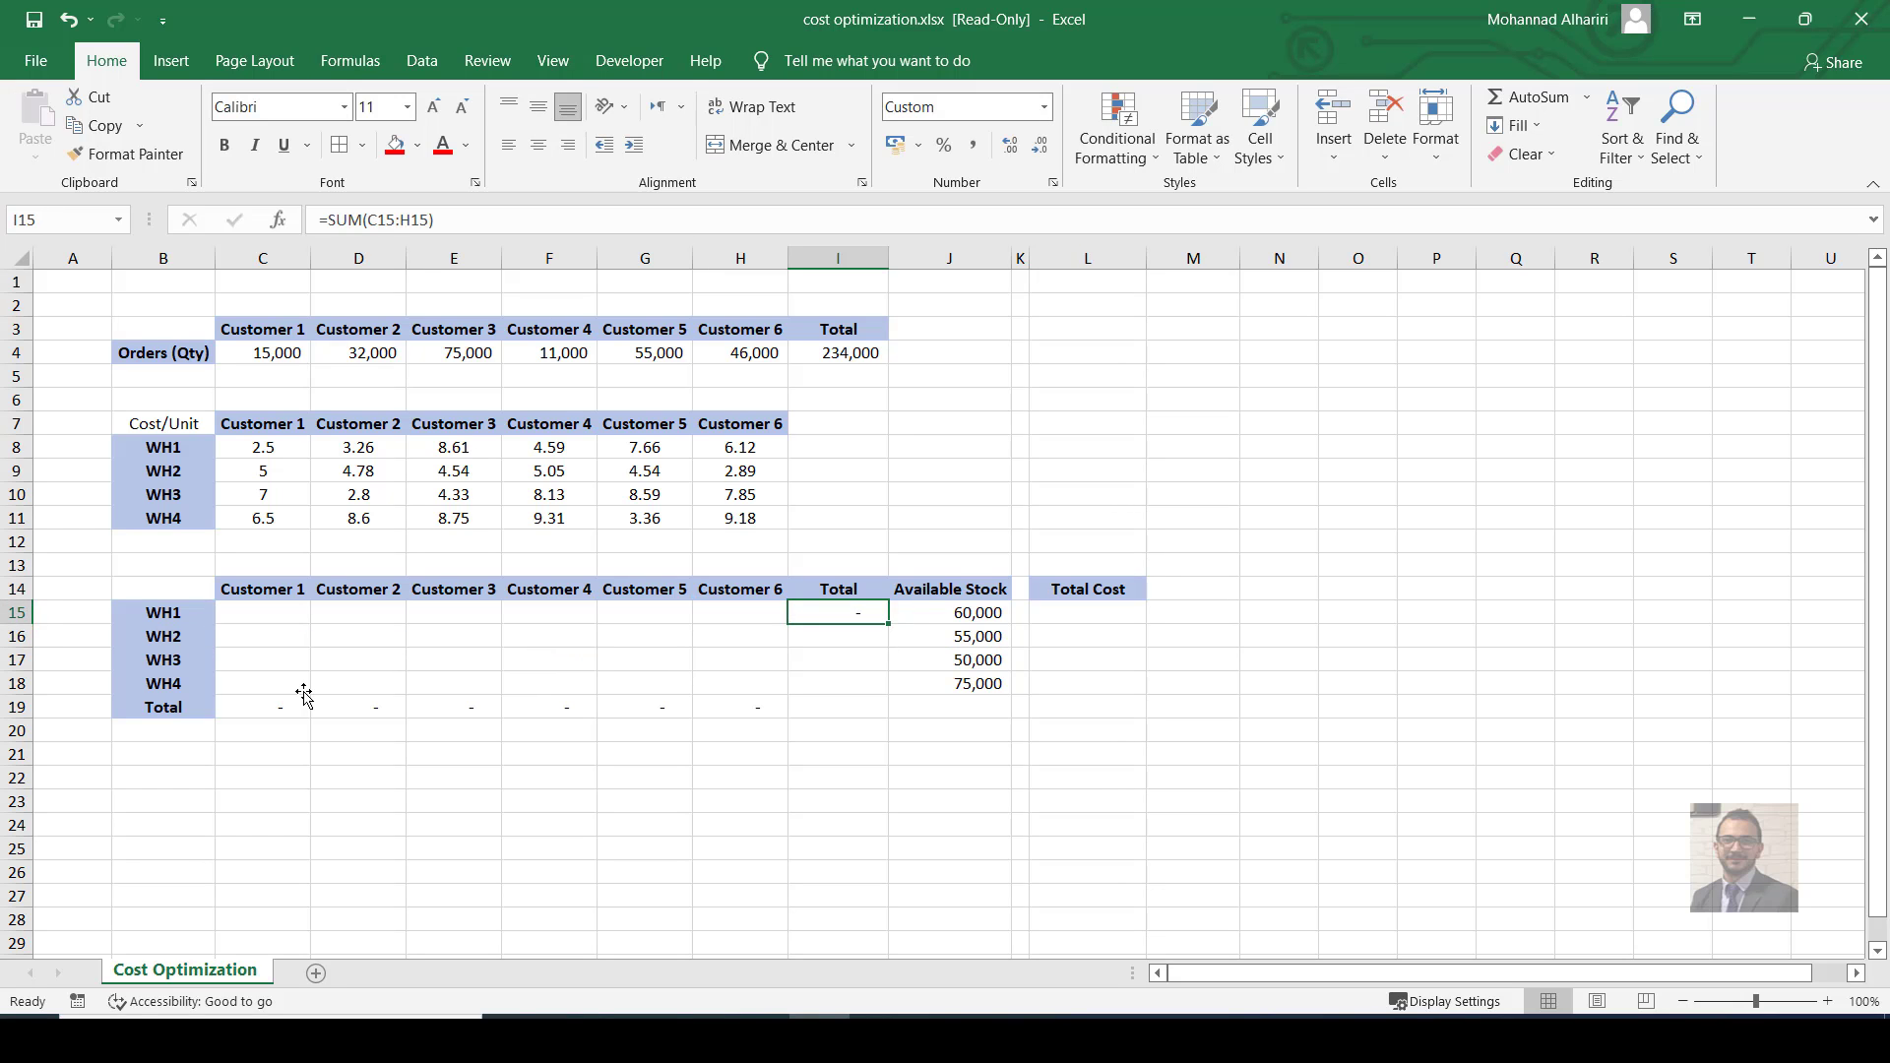
# Copy the WH1 total formula down to I16:I19 for the other warehouses and the Total row.
pyautogui.hotkey('ctrl', 'c')
pyautogui.press('Down')
pyautogui.hotkey('shift', 'Down')
pyautogui.hotkey('shift', 'Down')
pyautogui.hotkey('shift', 'Down')
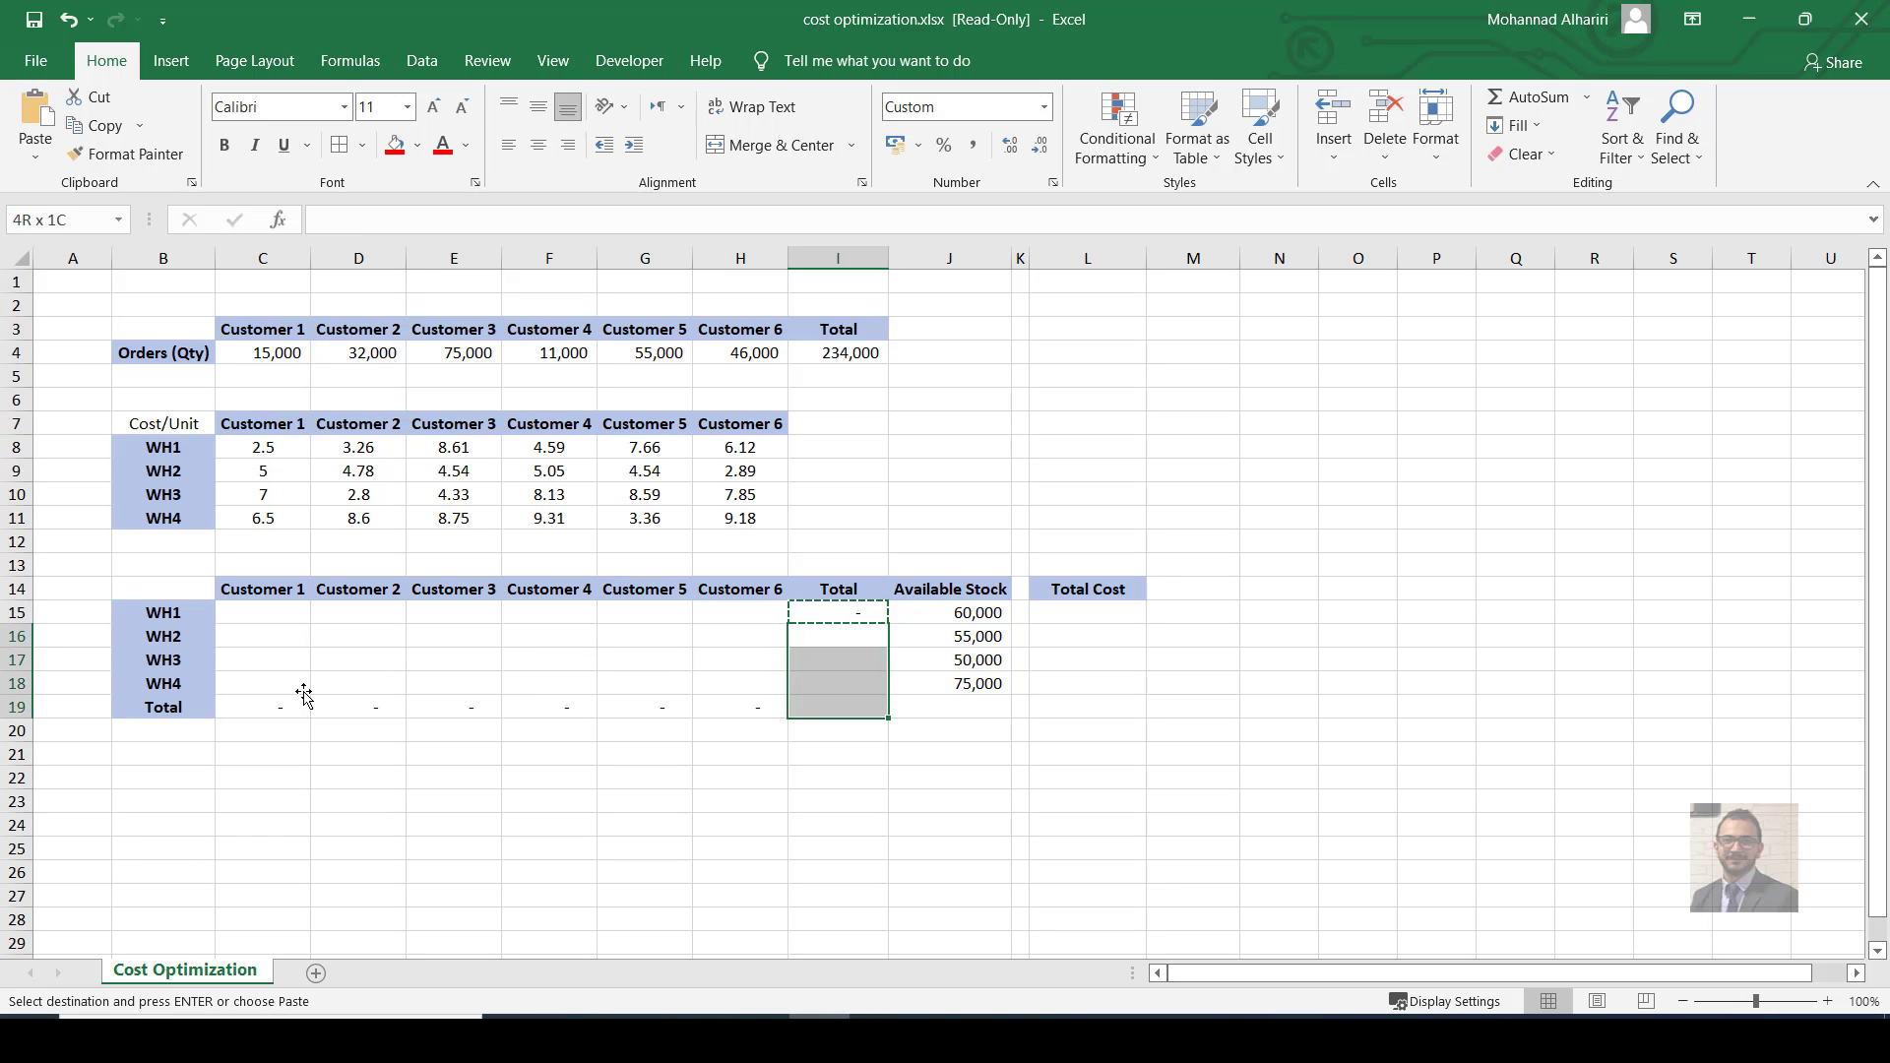
pyautogui.hotkey('ctrl', 'v')
pyautogui.moveTo(384, 680); pyautogui.dragTo(324, 652)
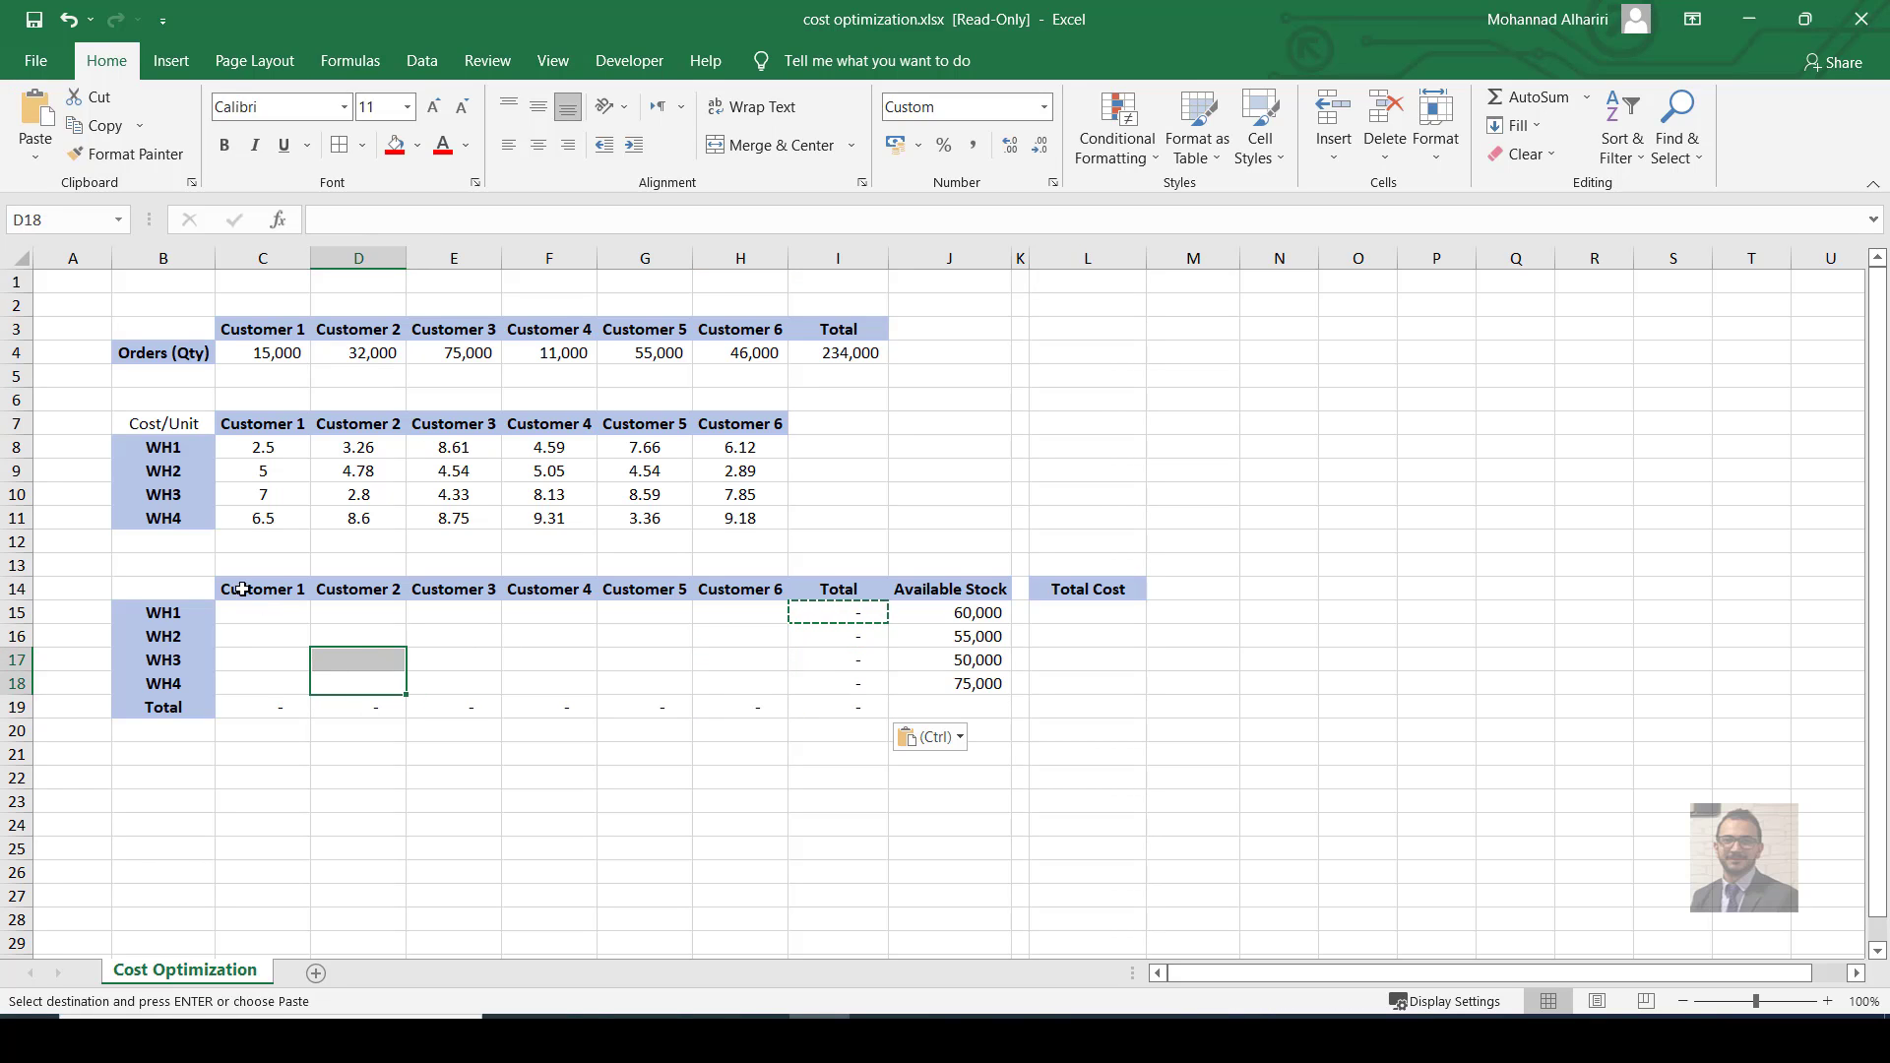
pyautogui.click(266, 619)
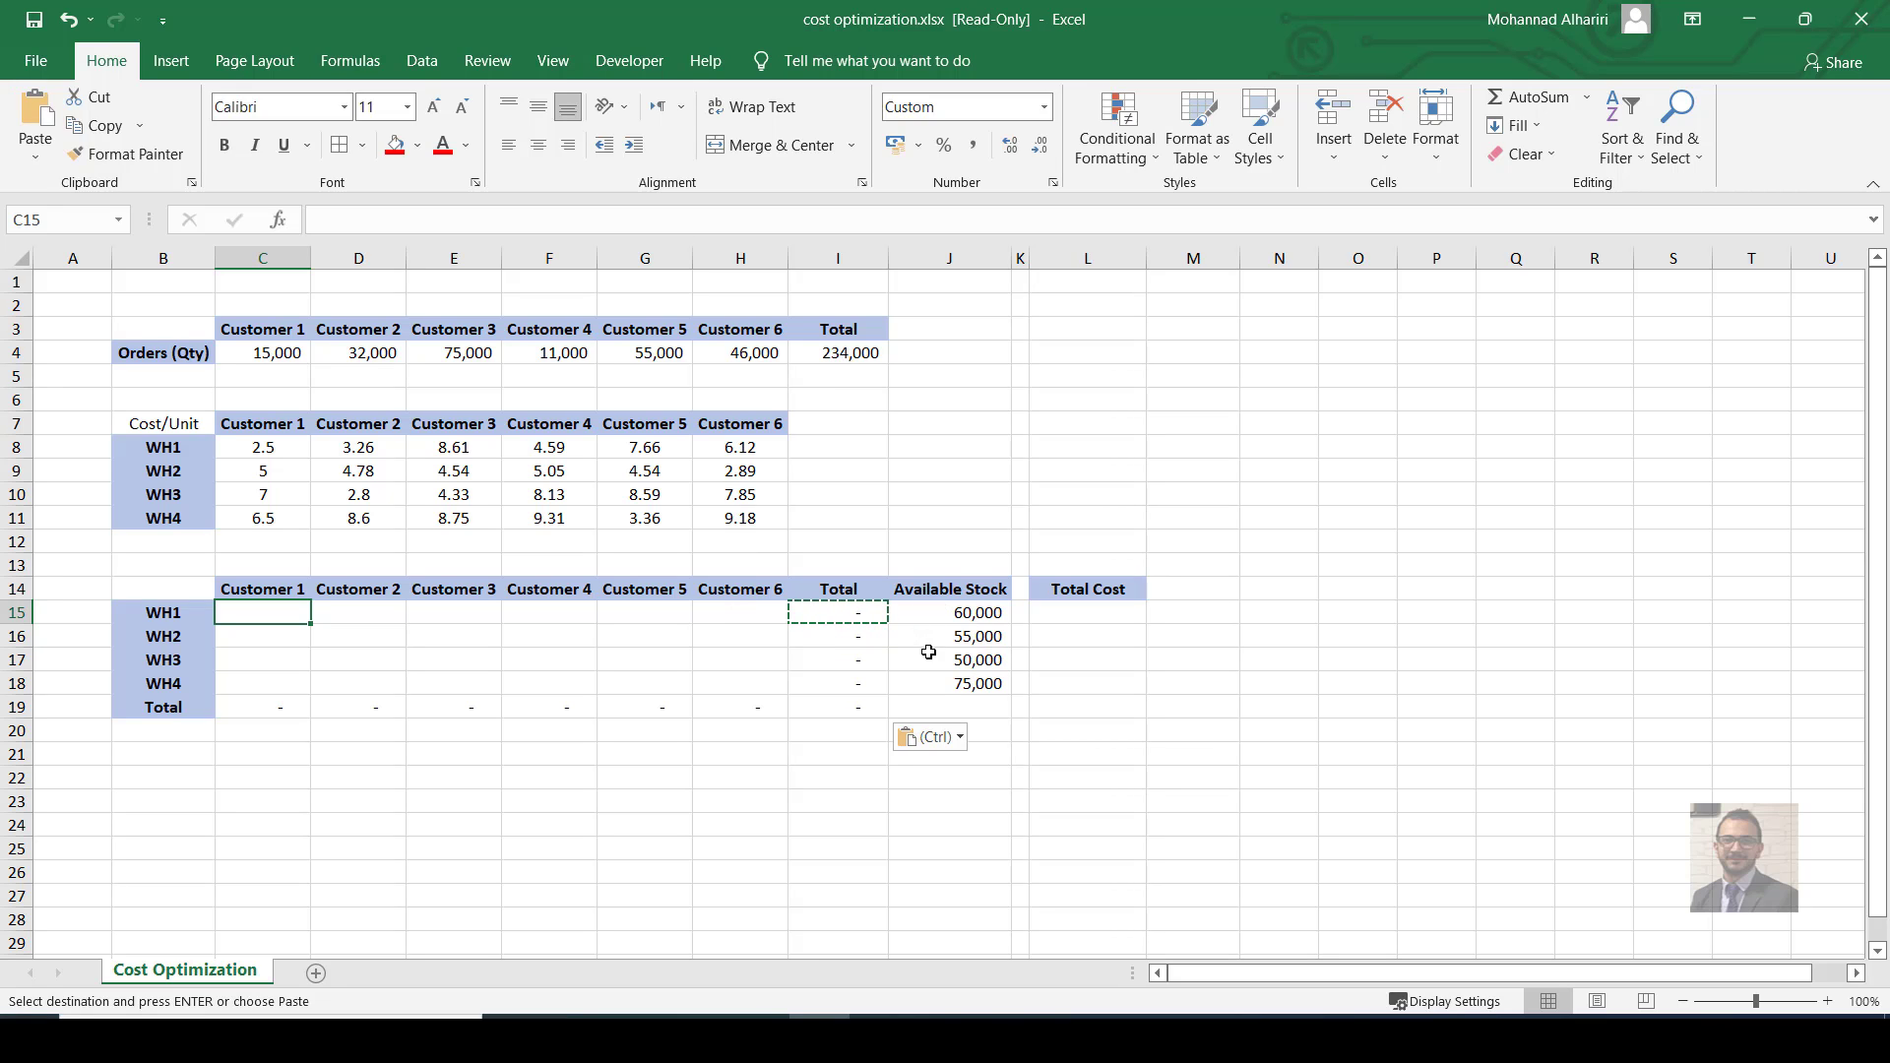
pyautogui.moveTo(977, 613); pyautogui.dragTo(968, 693)
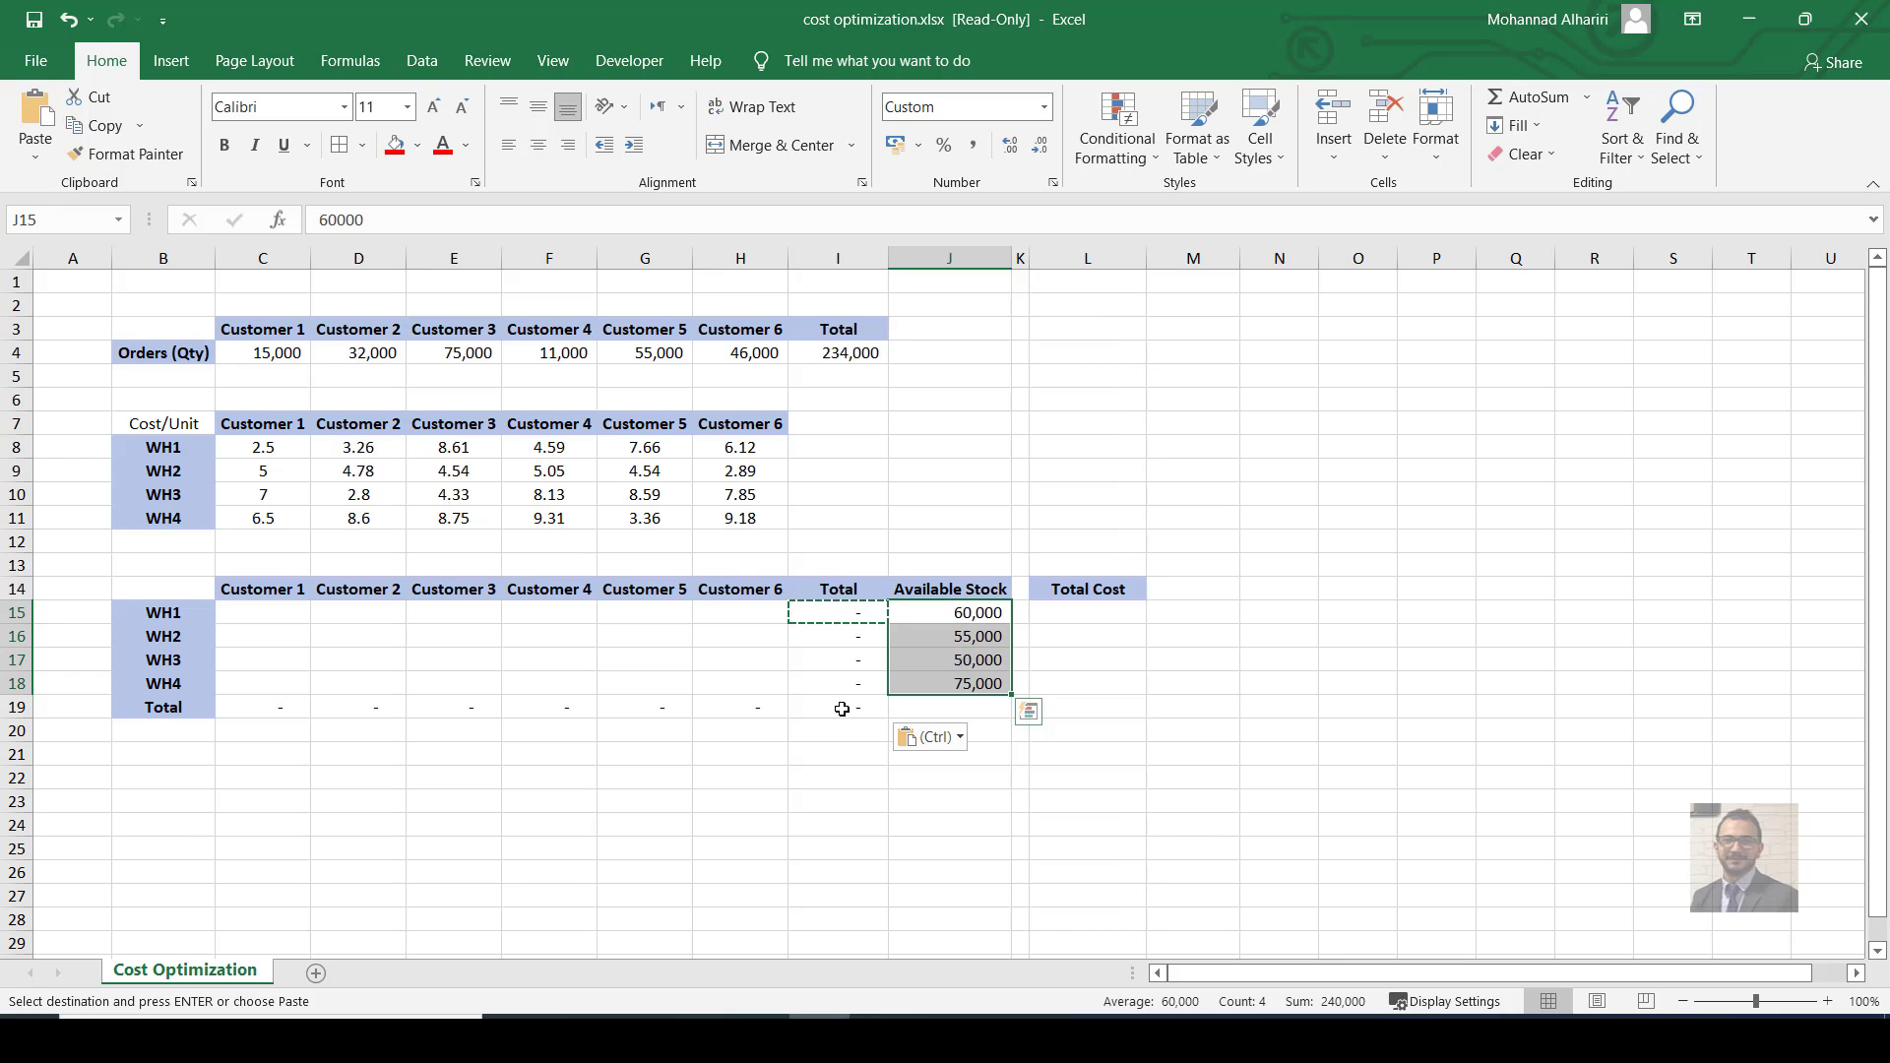
# Enter trial quantities for Customer 1 in the allocation table: 100 for WH1 in C15 and 300 for WH2 in C16.
pyautogui.click(1094, 610)
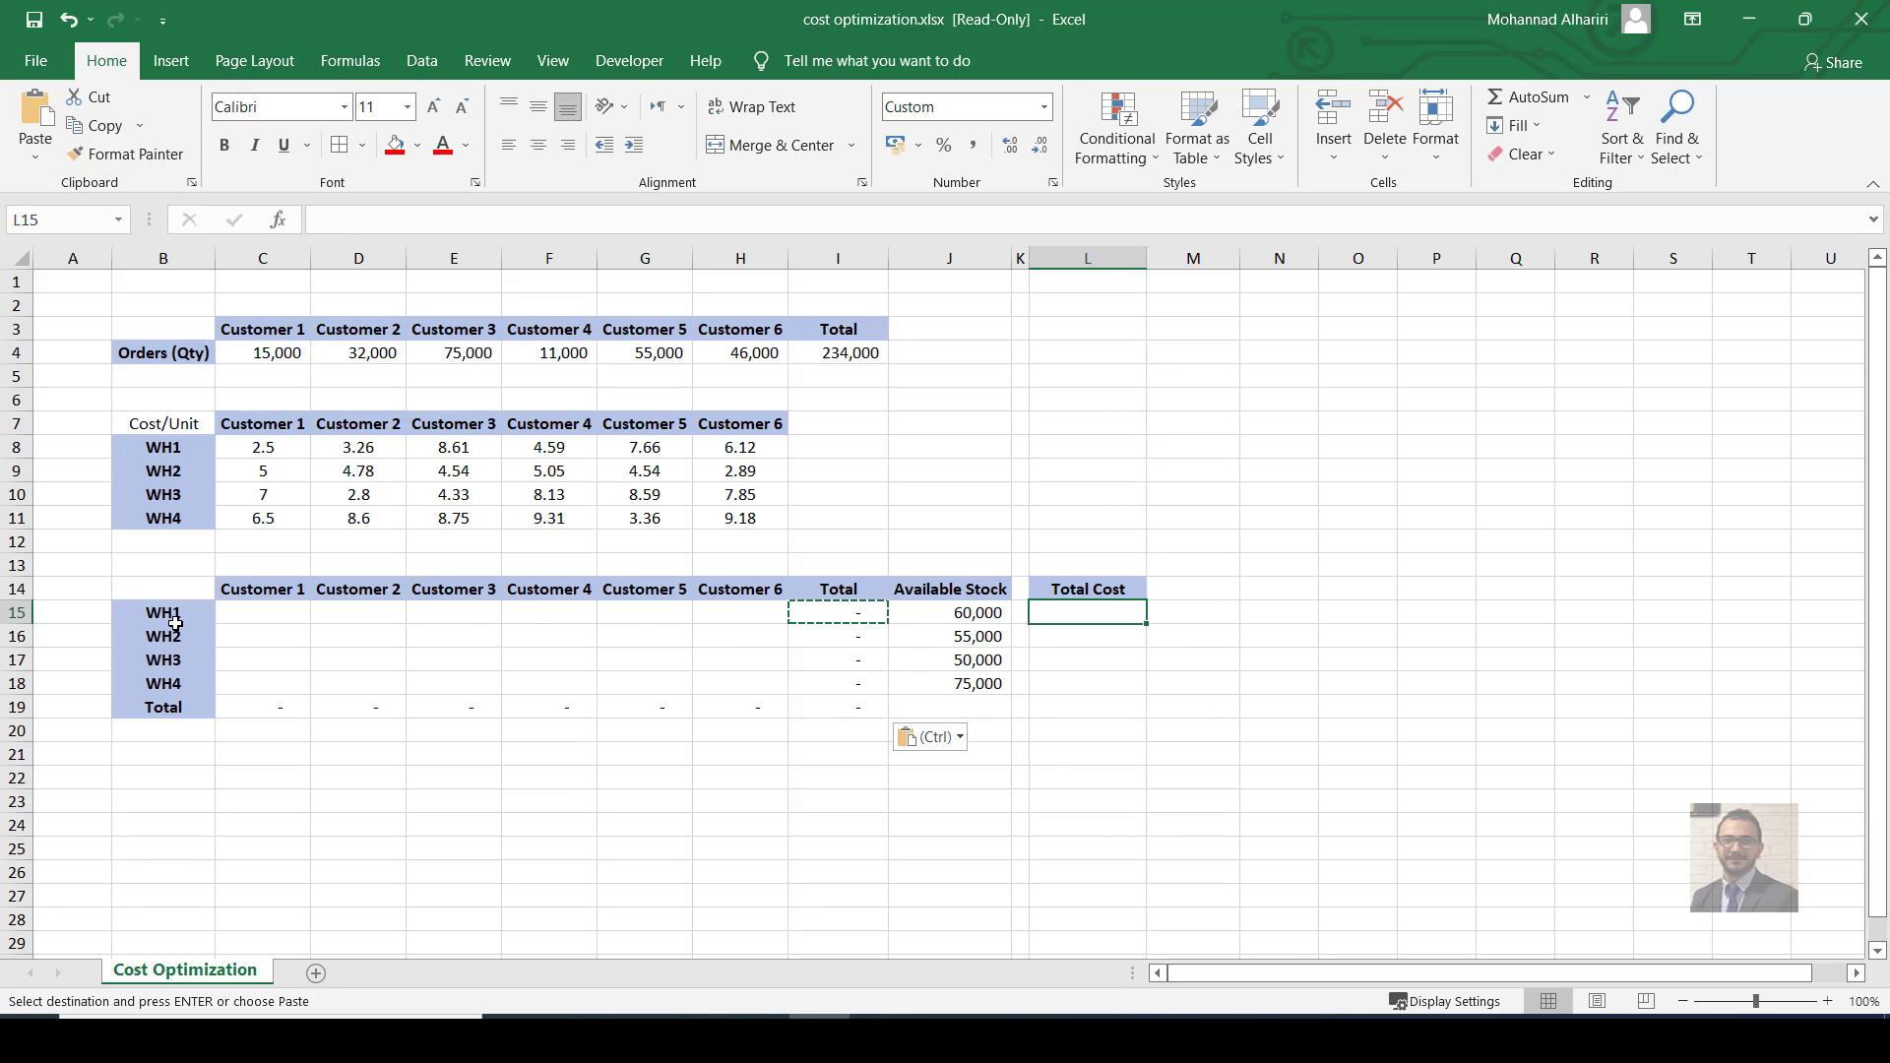
pyautogui.click(239, 614)
pyautogui.write('100')
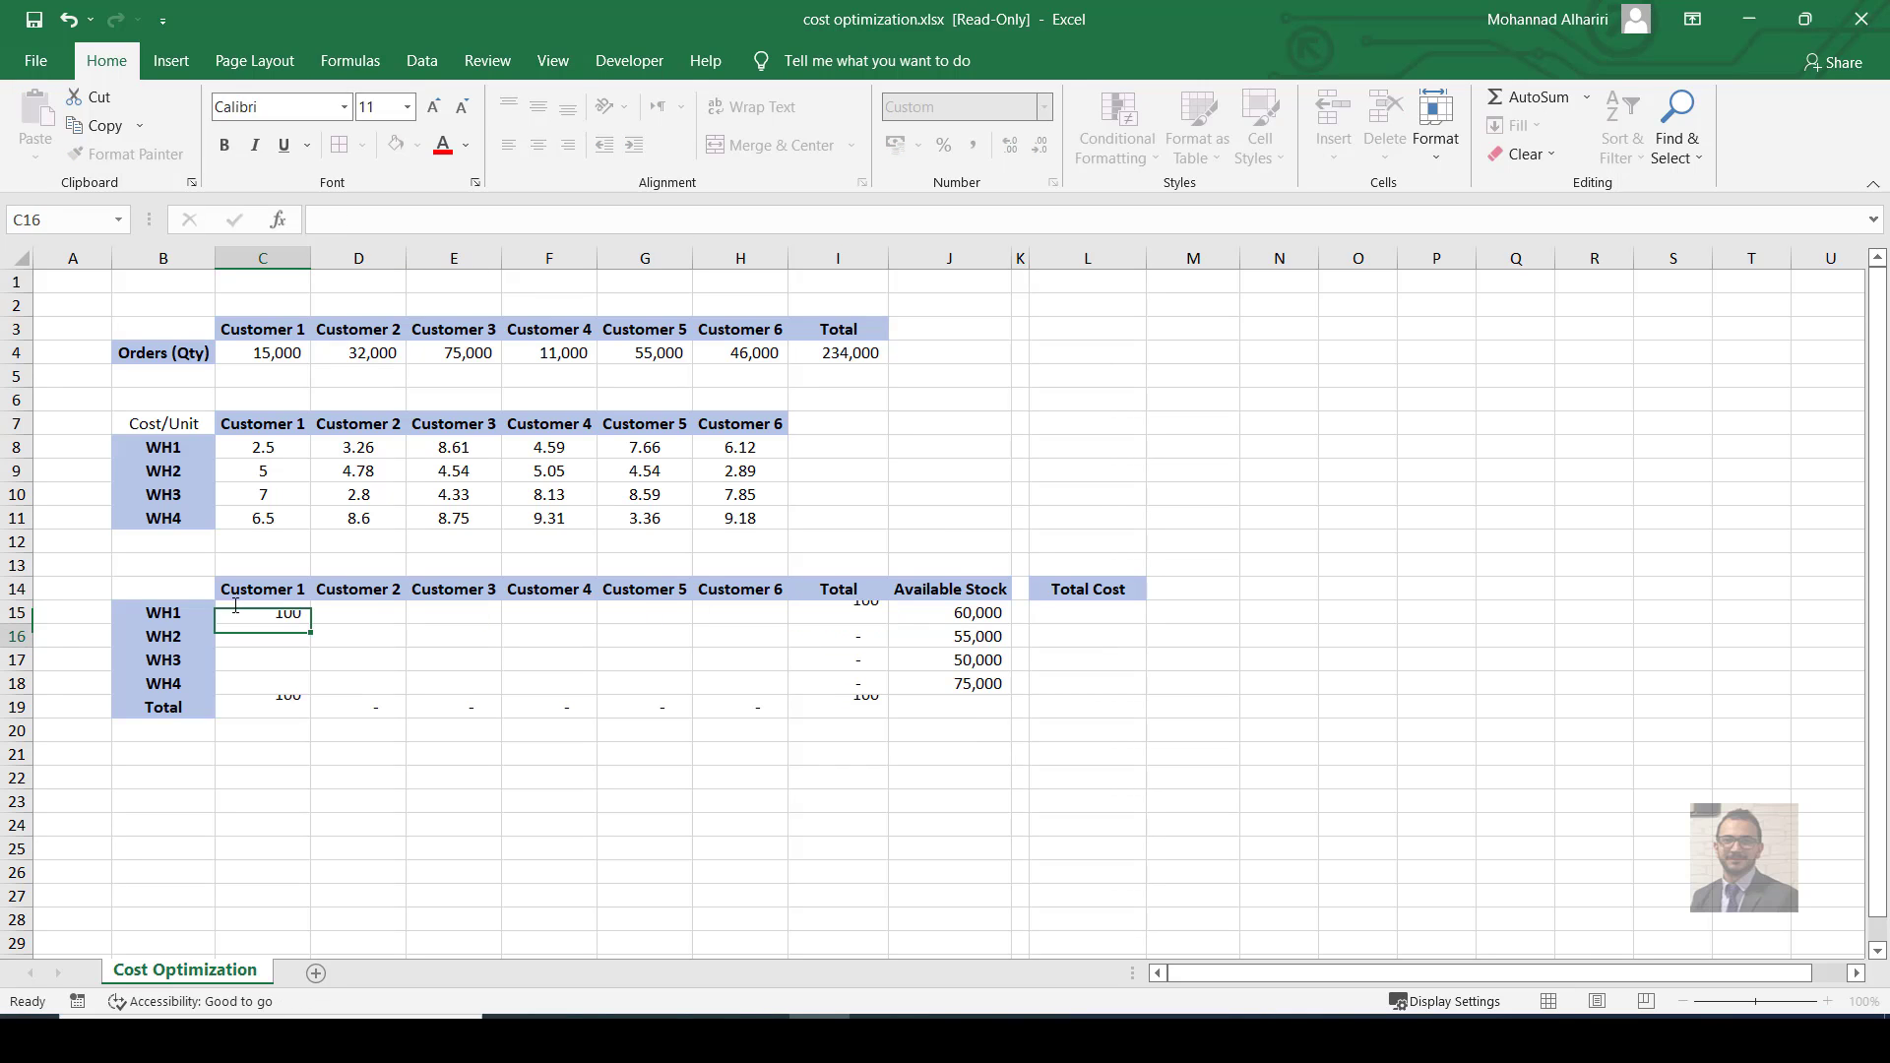
pyautogui.press('Return')
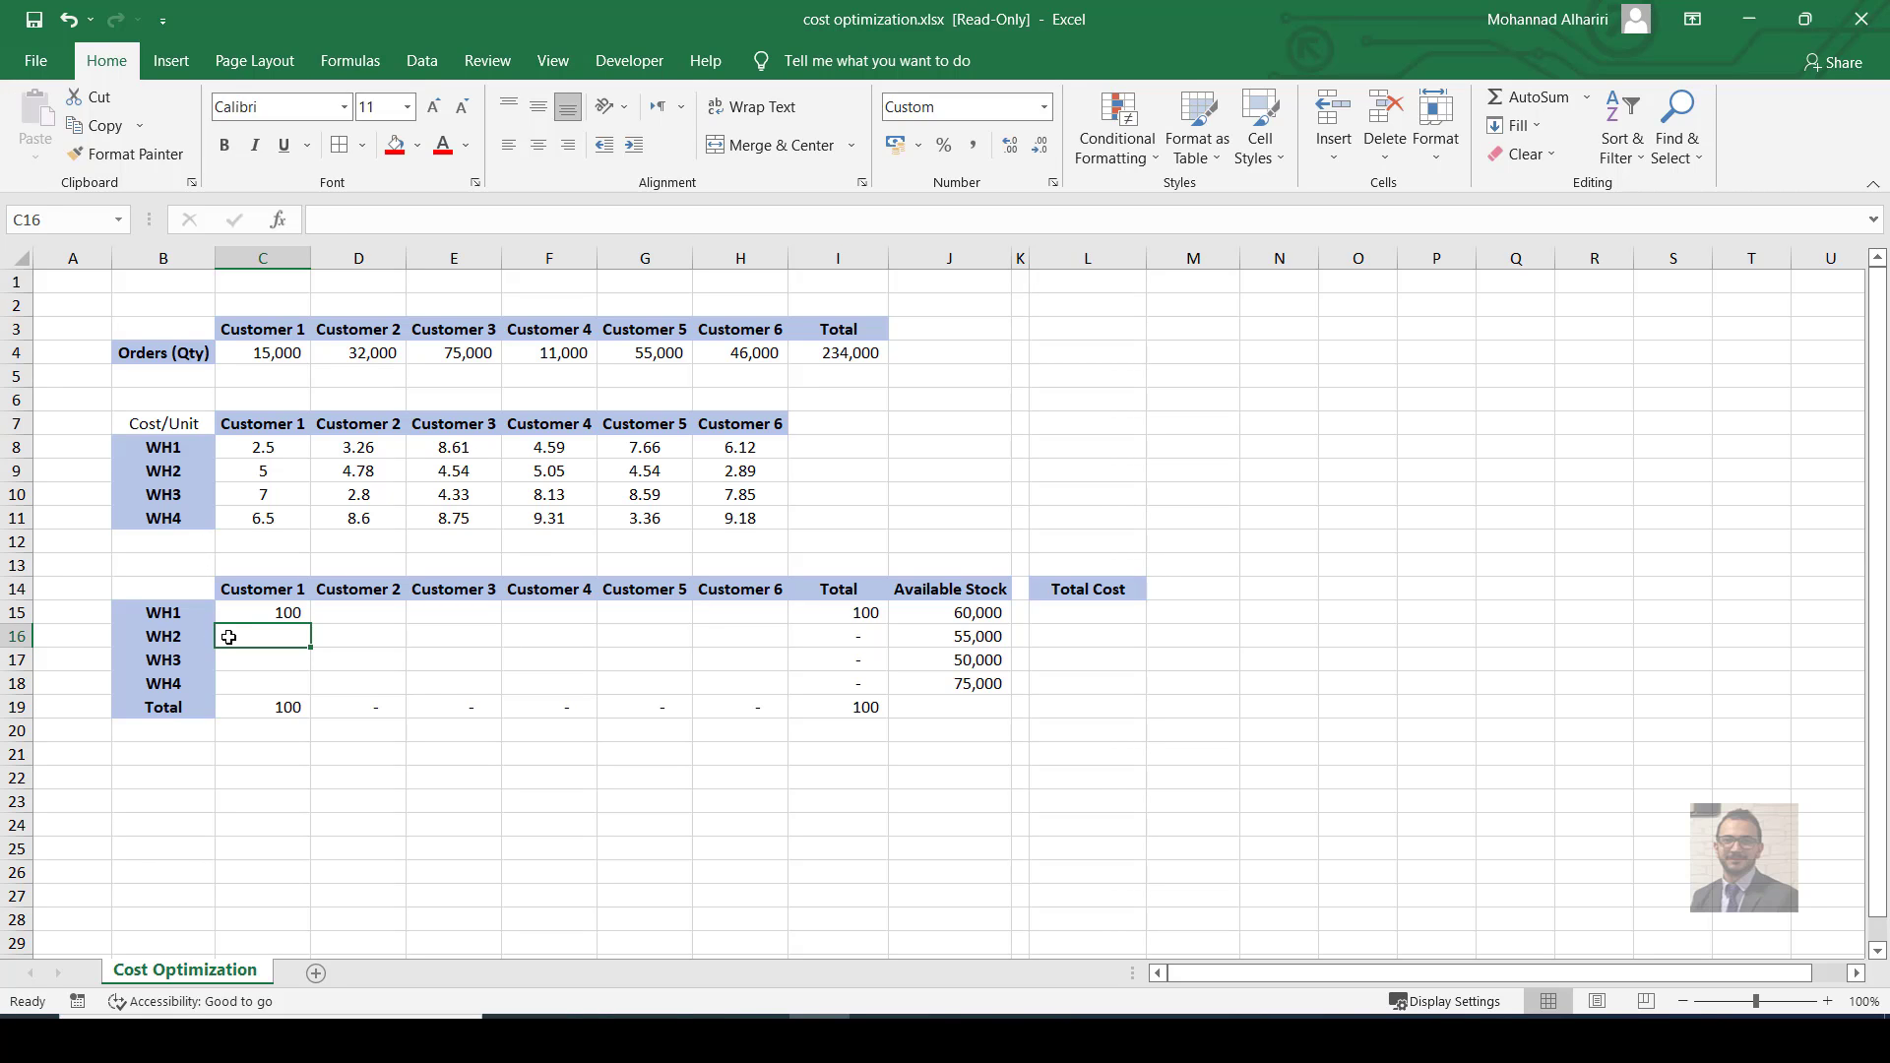
pyautogui.write('300')
pyautogui.press('Return')
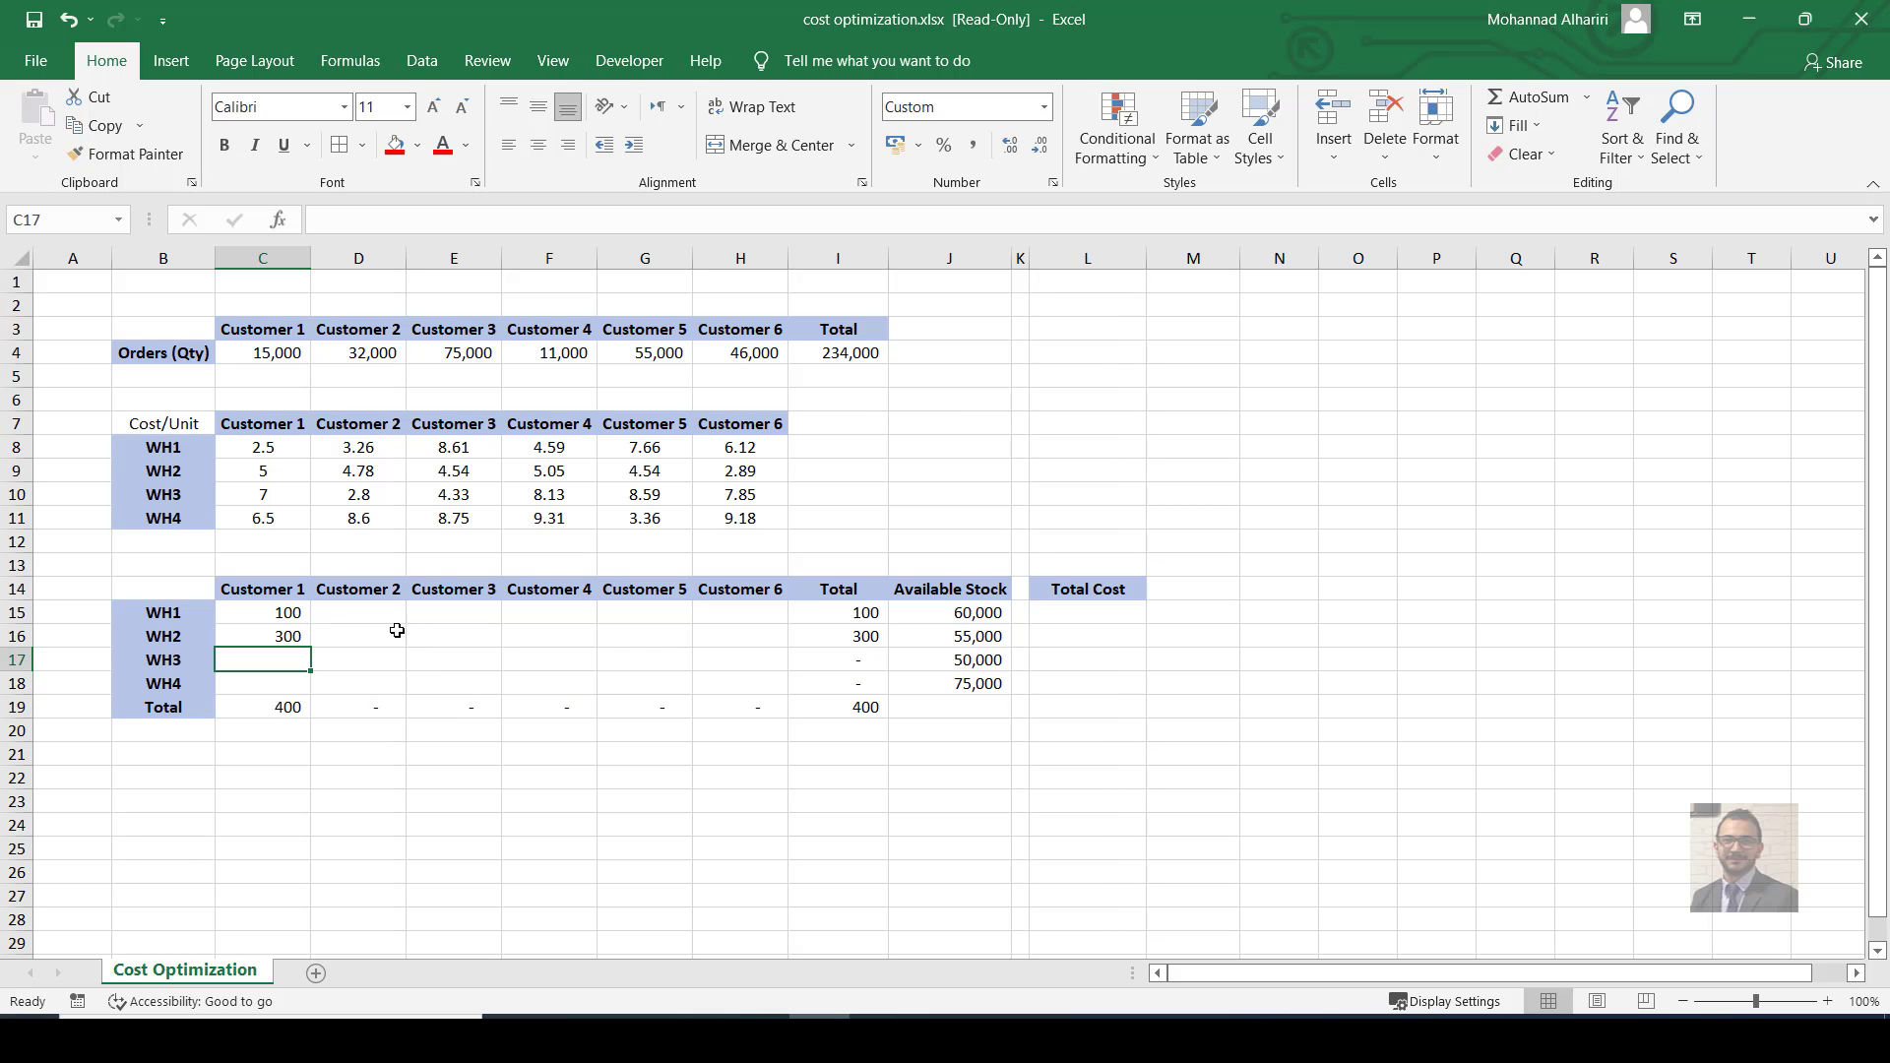
# Calculate the total cost in L15 with SUMPRODUCT over the unit costs C8:H11 and the allocated quantities C15:H18.
pyautogui.click(1088, 612)
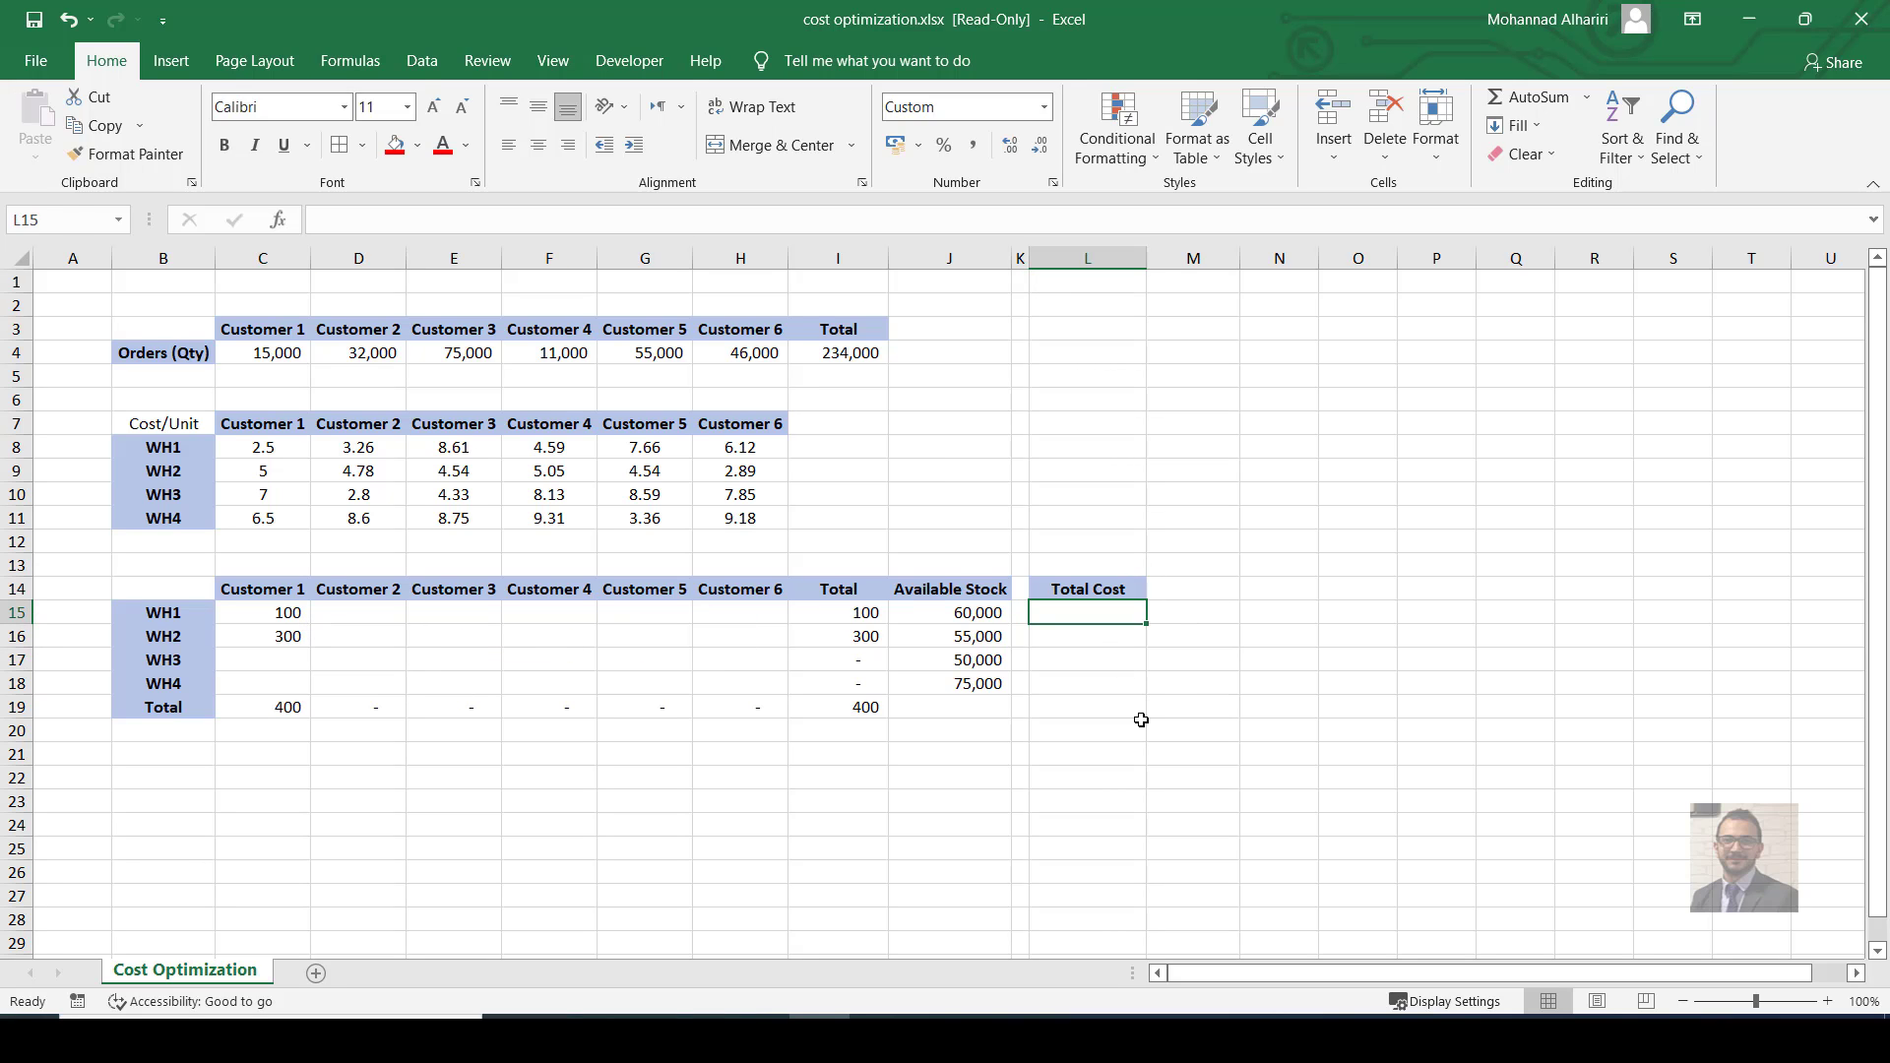
pyautogui.write('=sum')
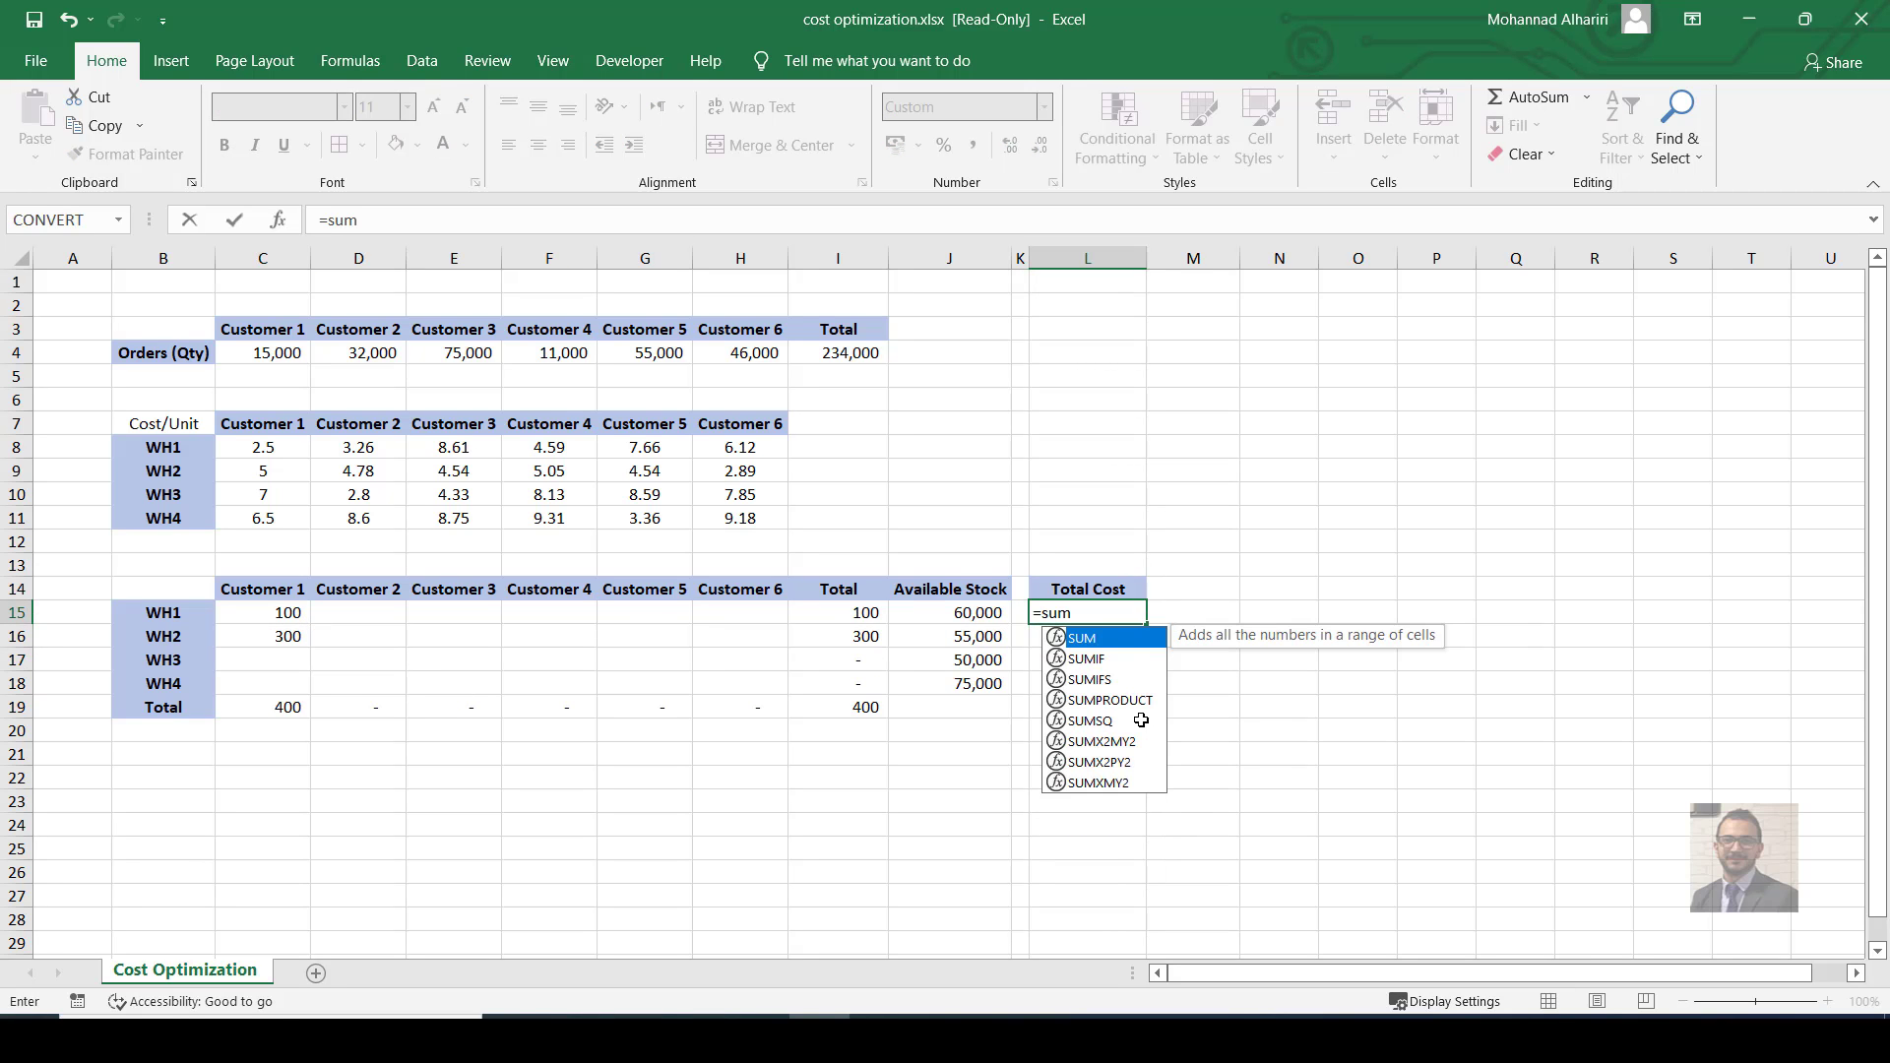
pyautogui.press('Down')
pyautogui.press('Down')
pyautogui.press('Down')
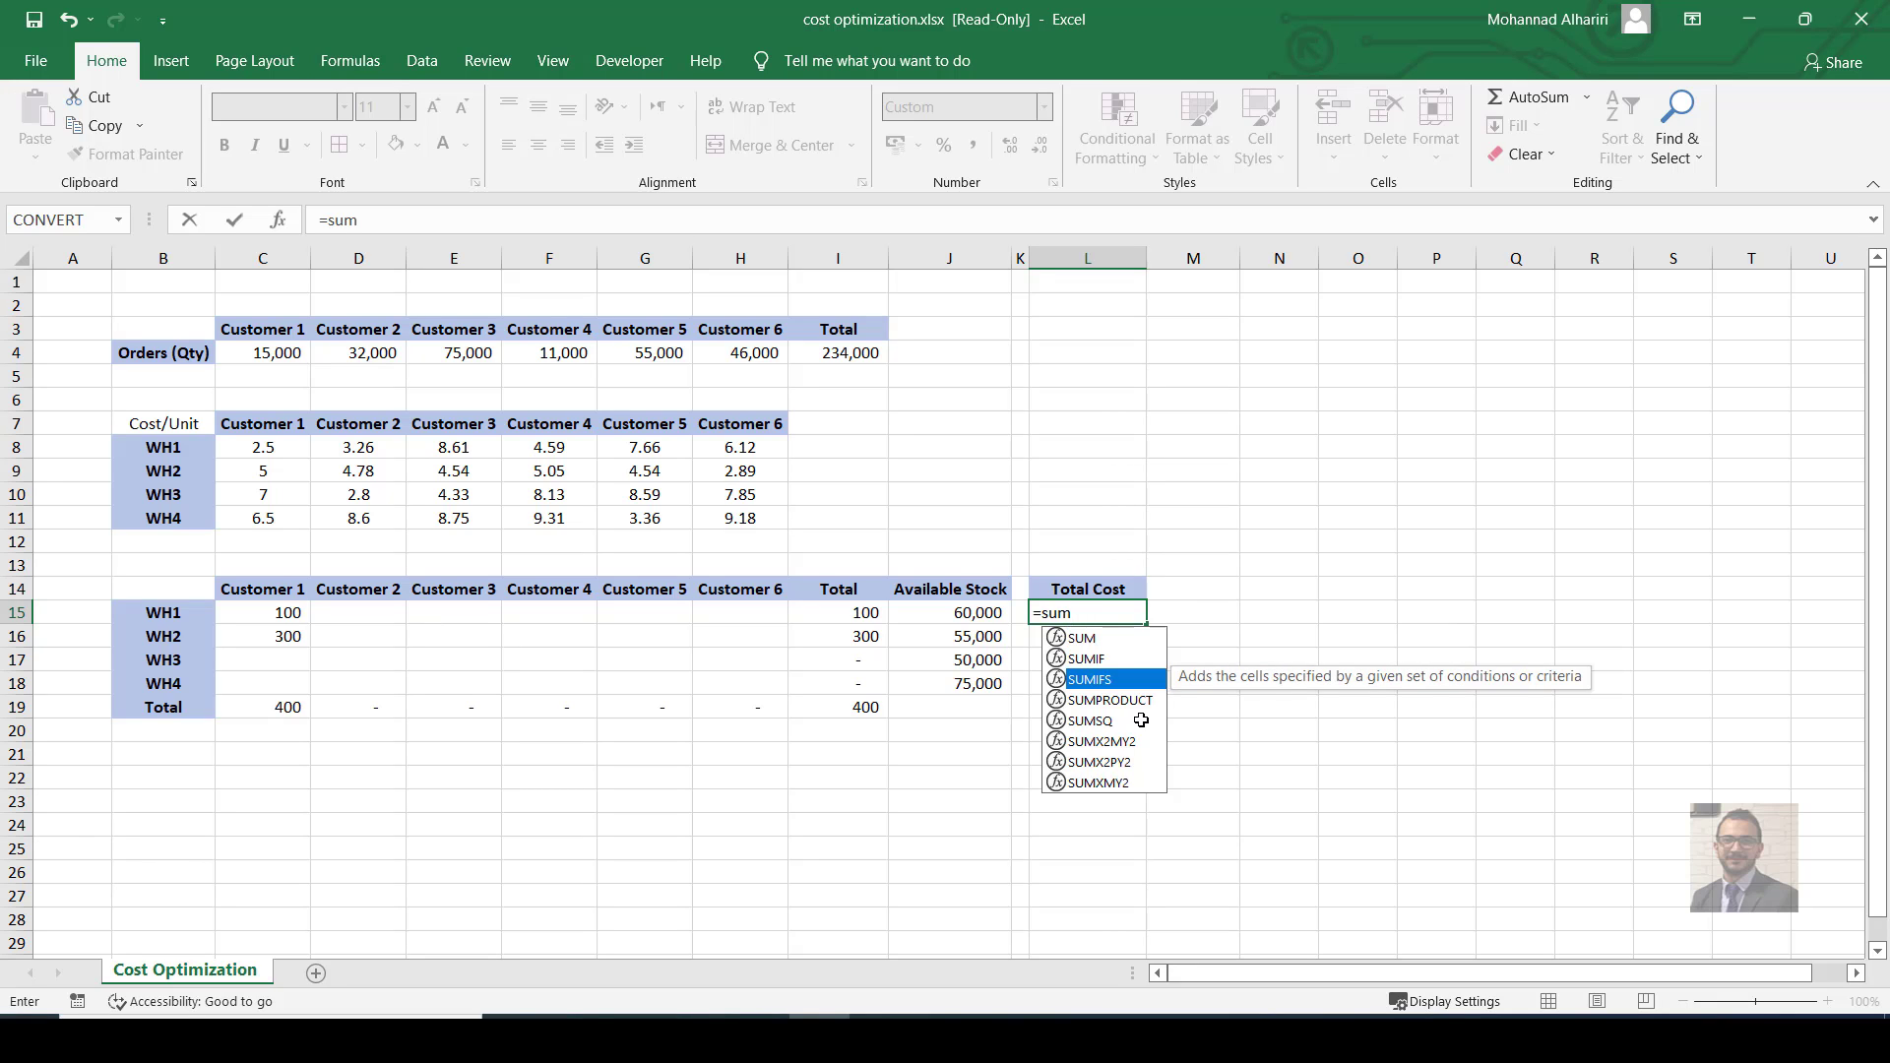
pyautogui.press('Tab')
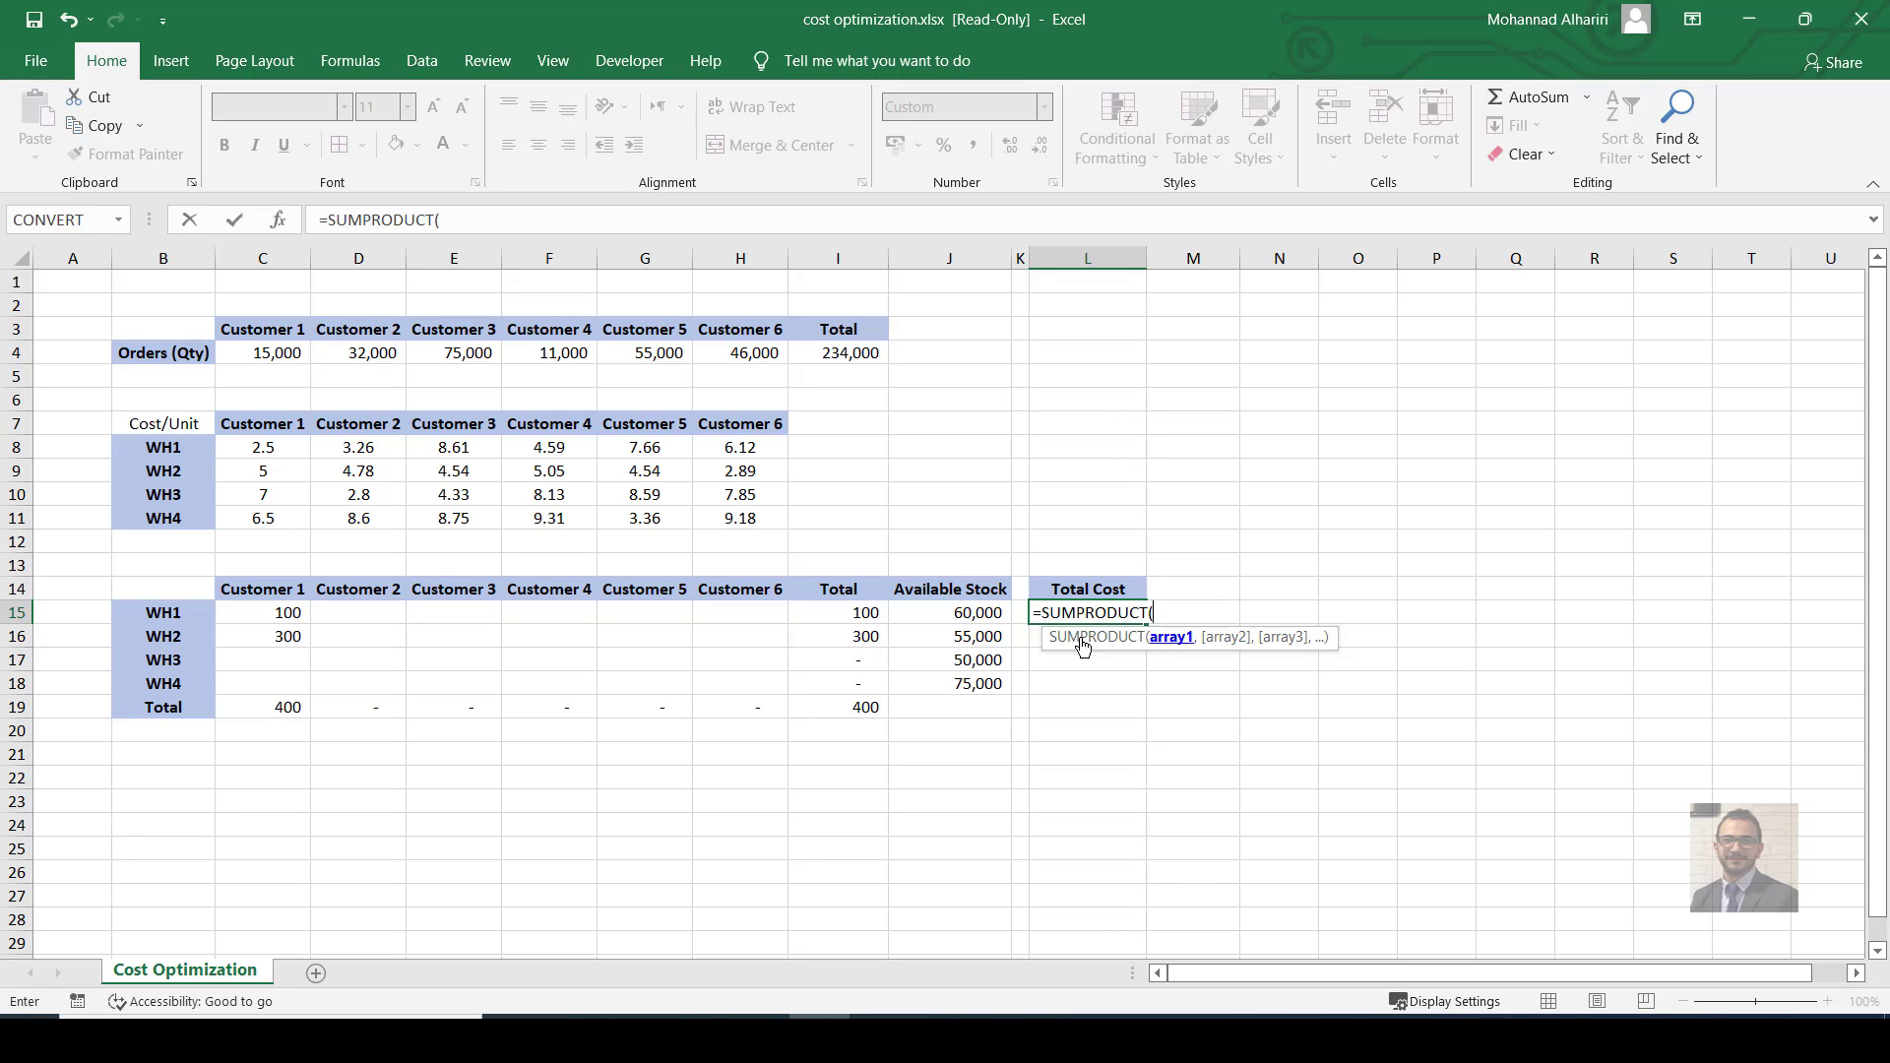
pyautogui.moveTo(242, 445); pyautogui.dragTo(748, 518)
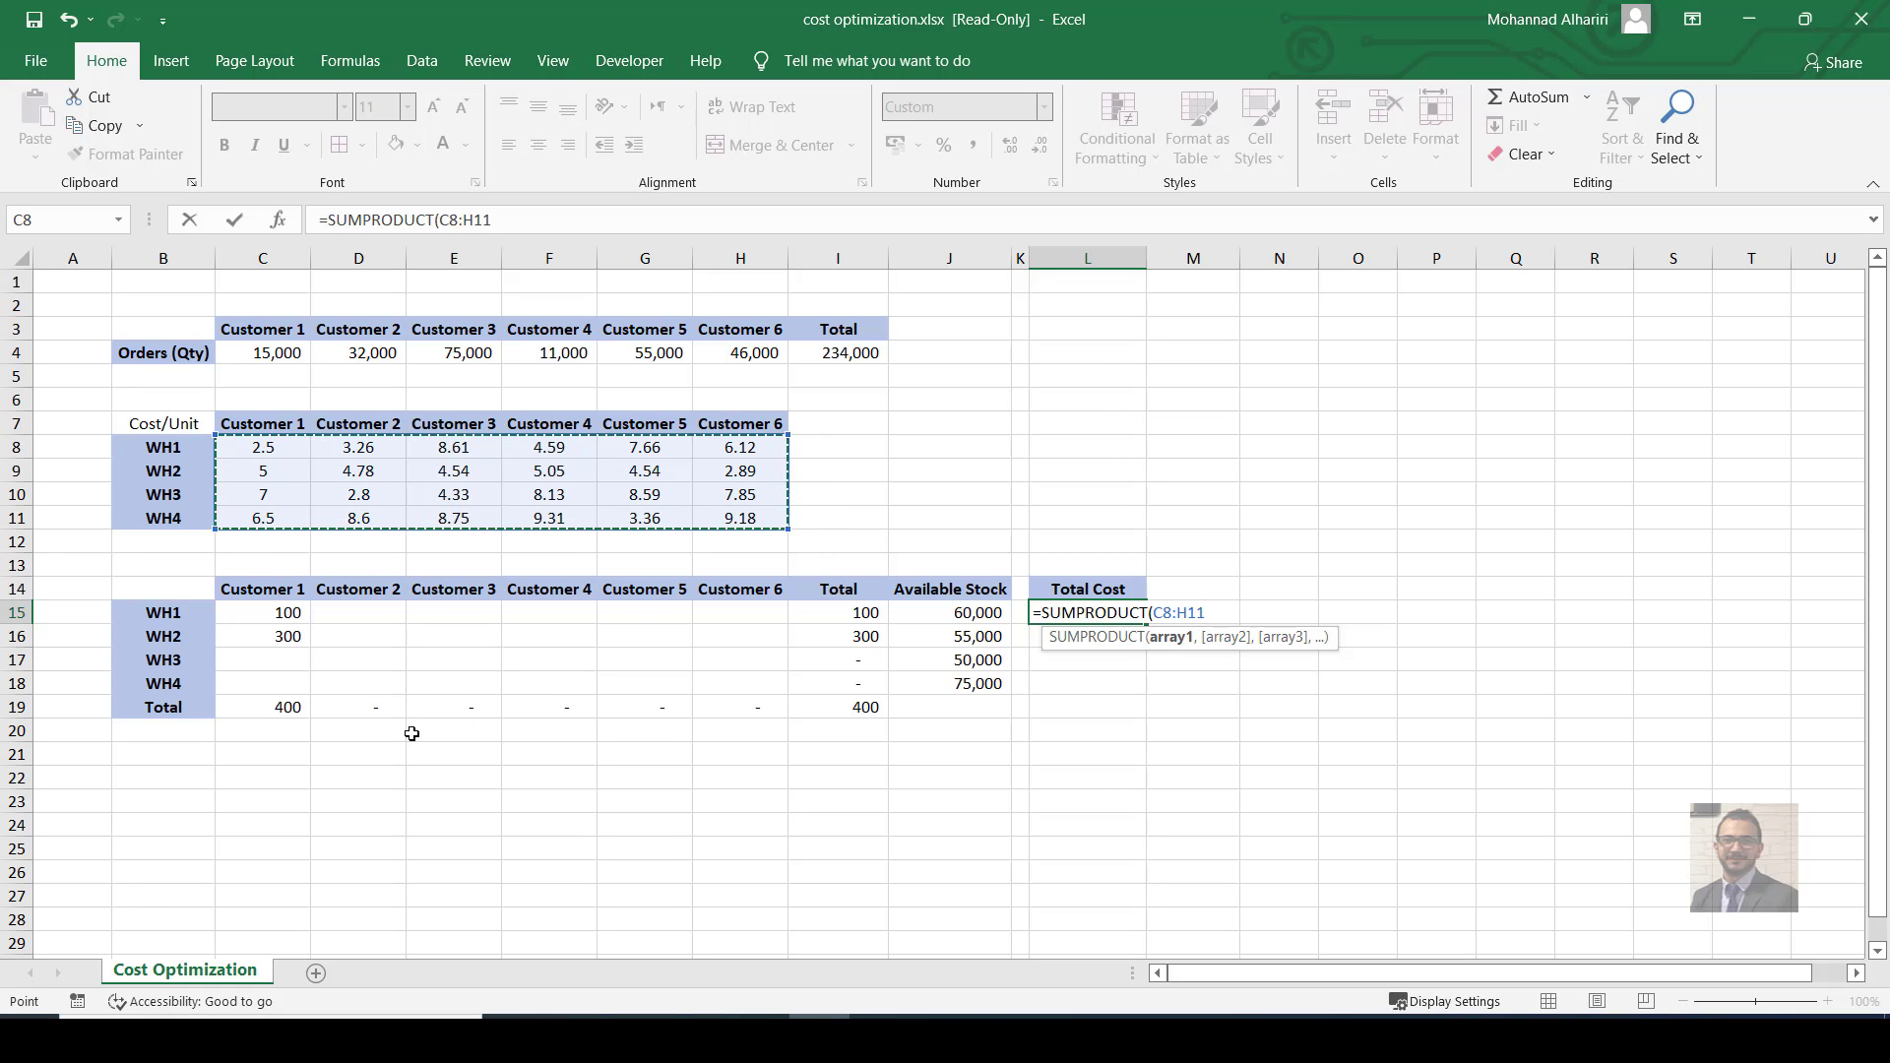
pyautogui.write(',')
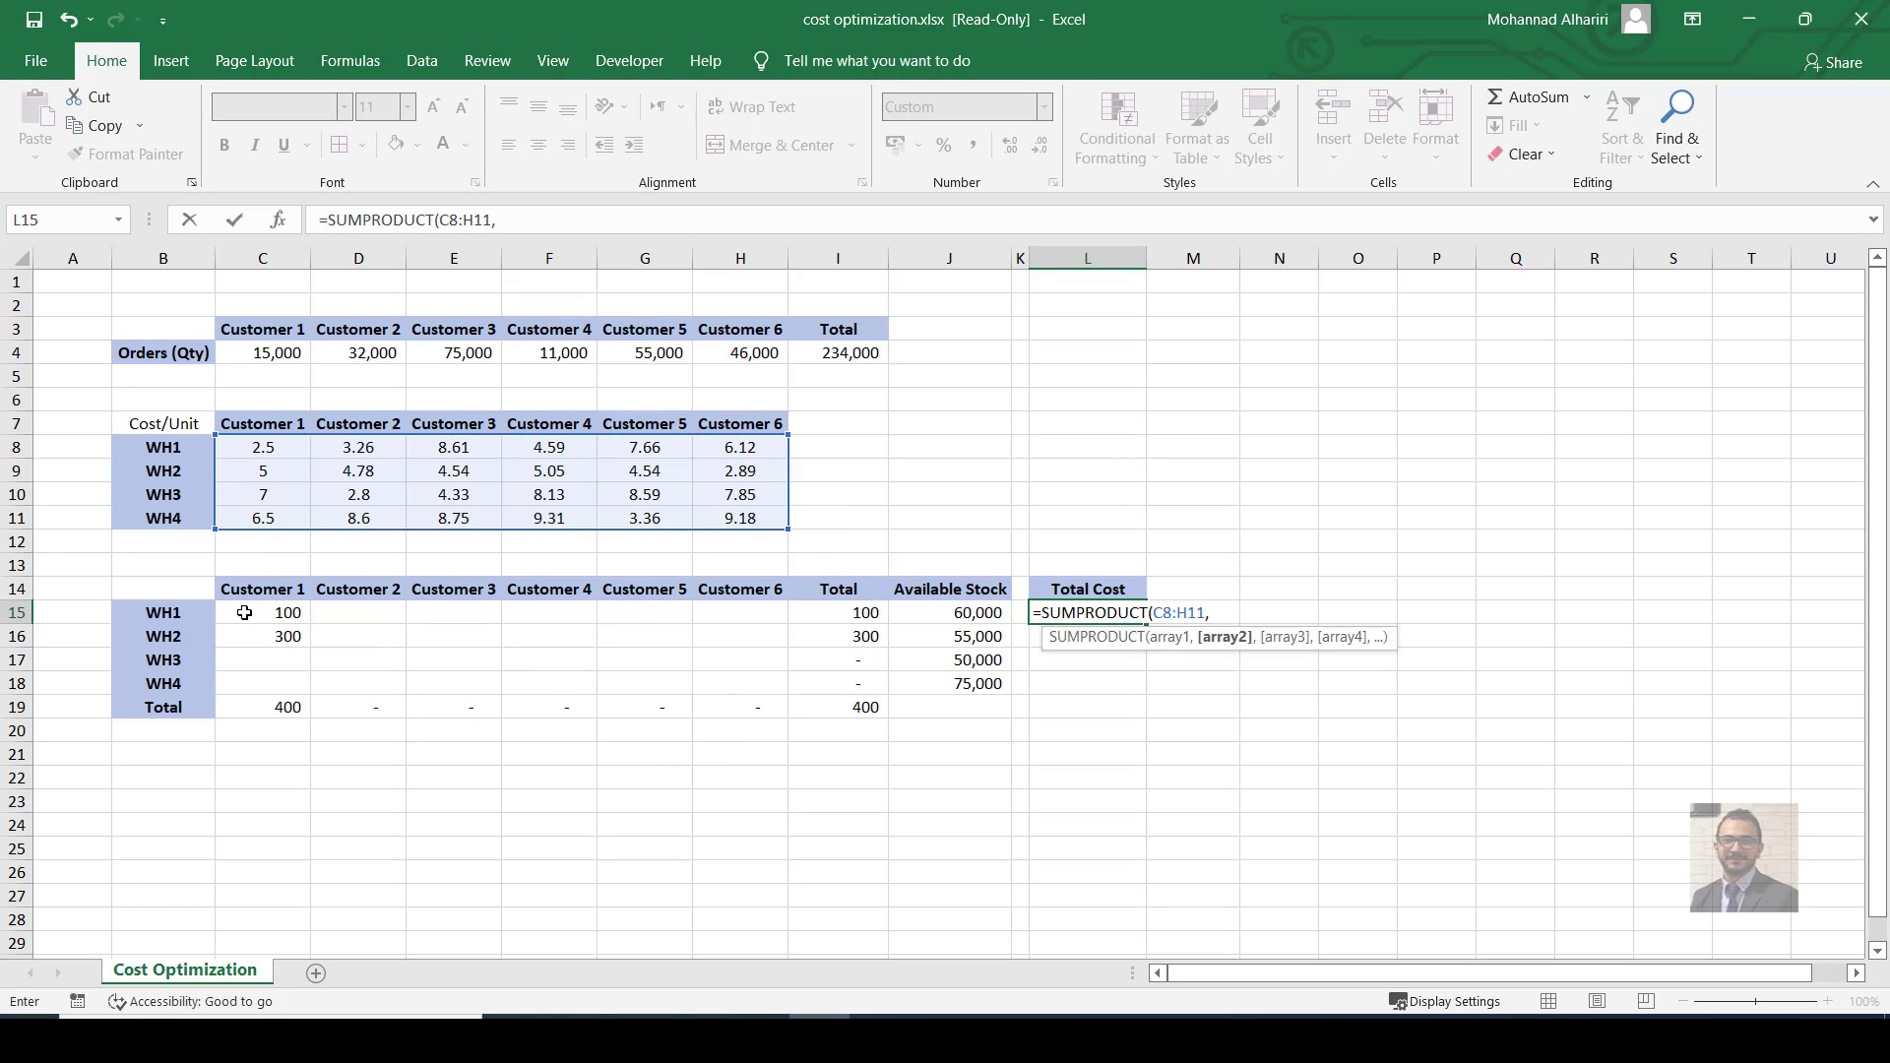
pyautogui.moveTo(248, 609); pyautogui.dragTo(723, 678)
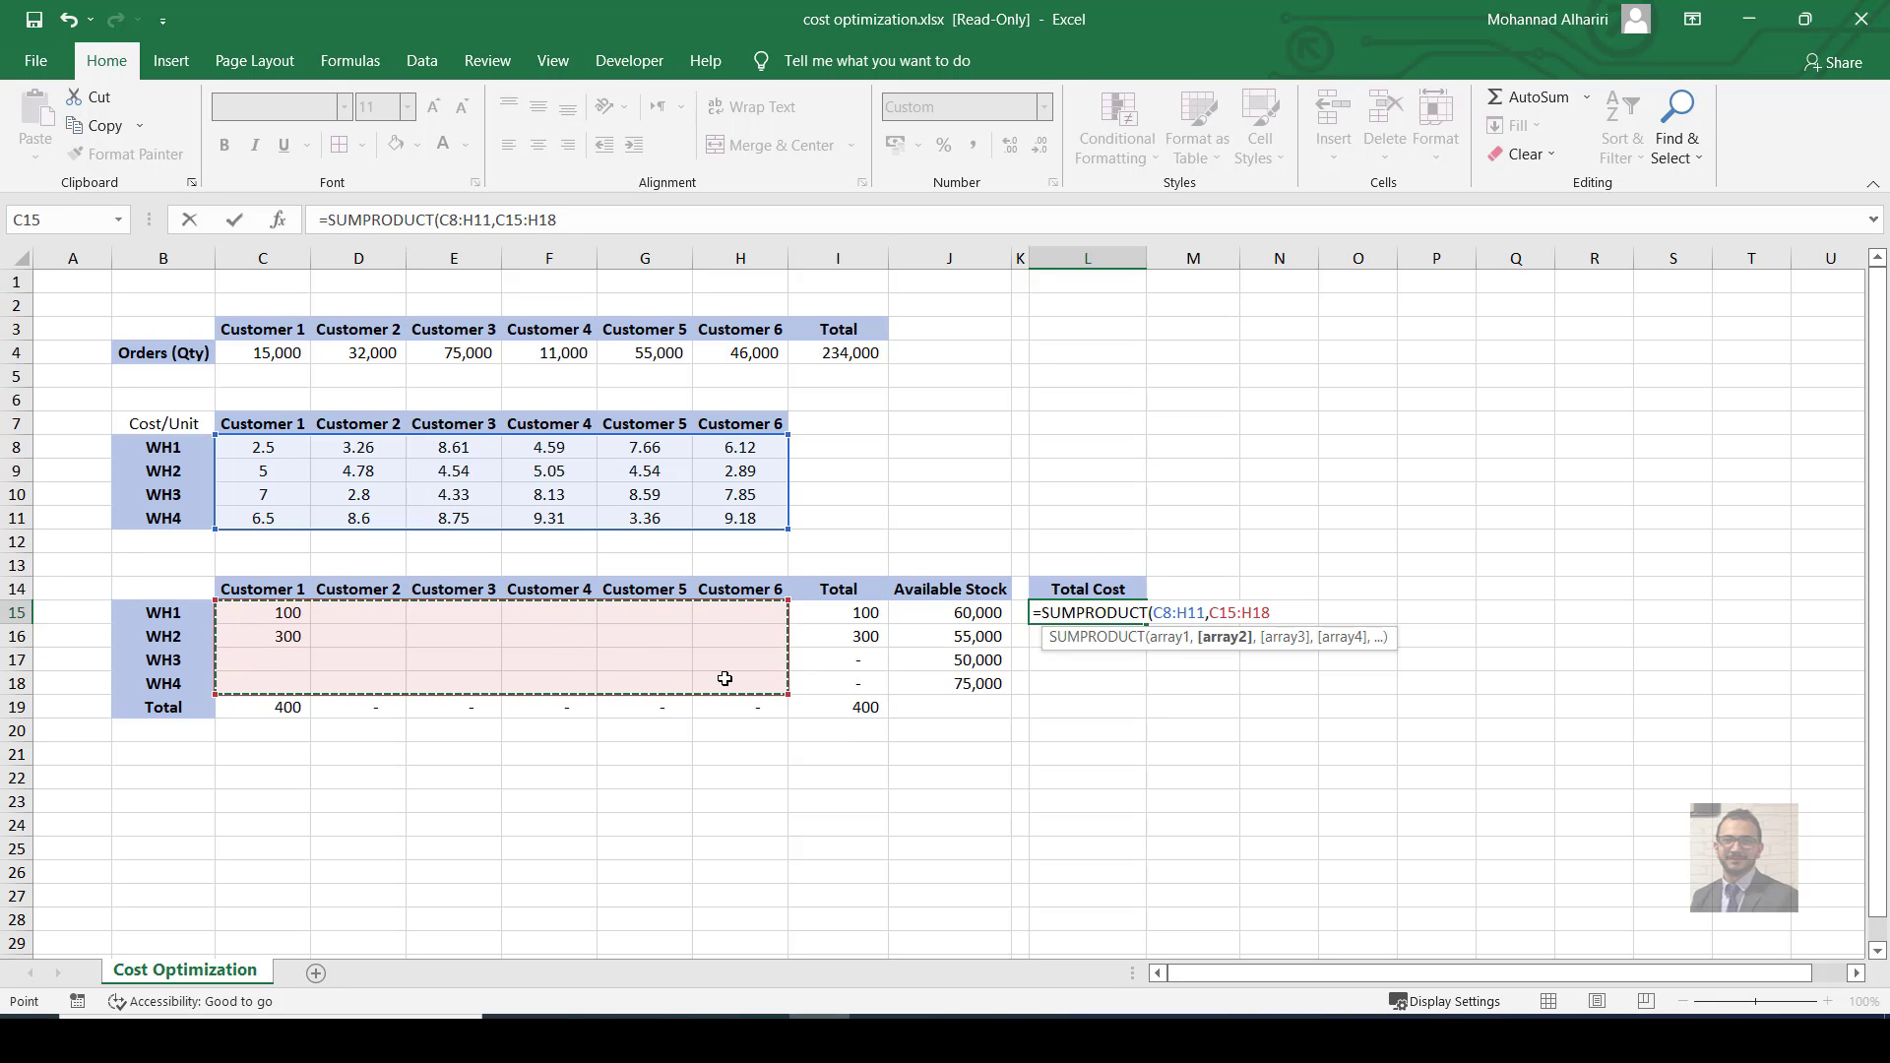
pyautogui.press('Return')
# Clear the trial Customer 1 quantities for WH1 and WH2 from C15 and C16.
pyautogui.click(301, 610)
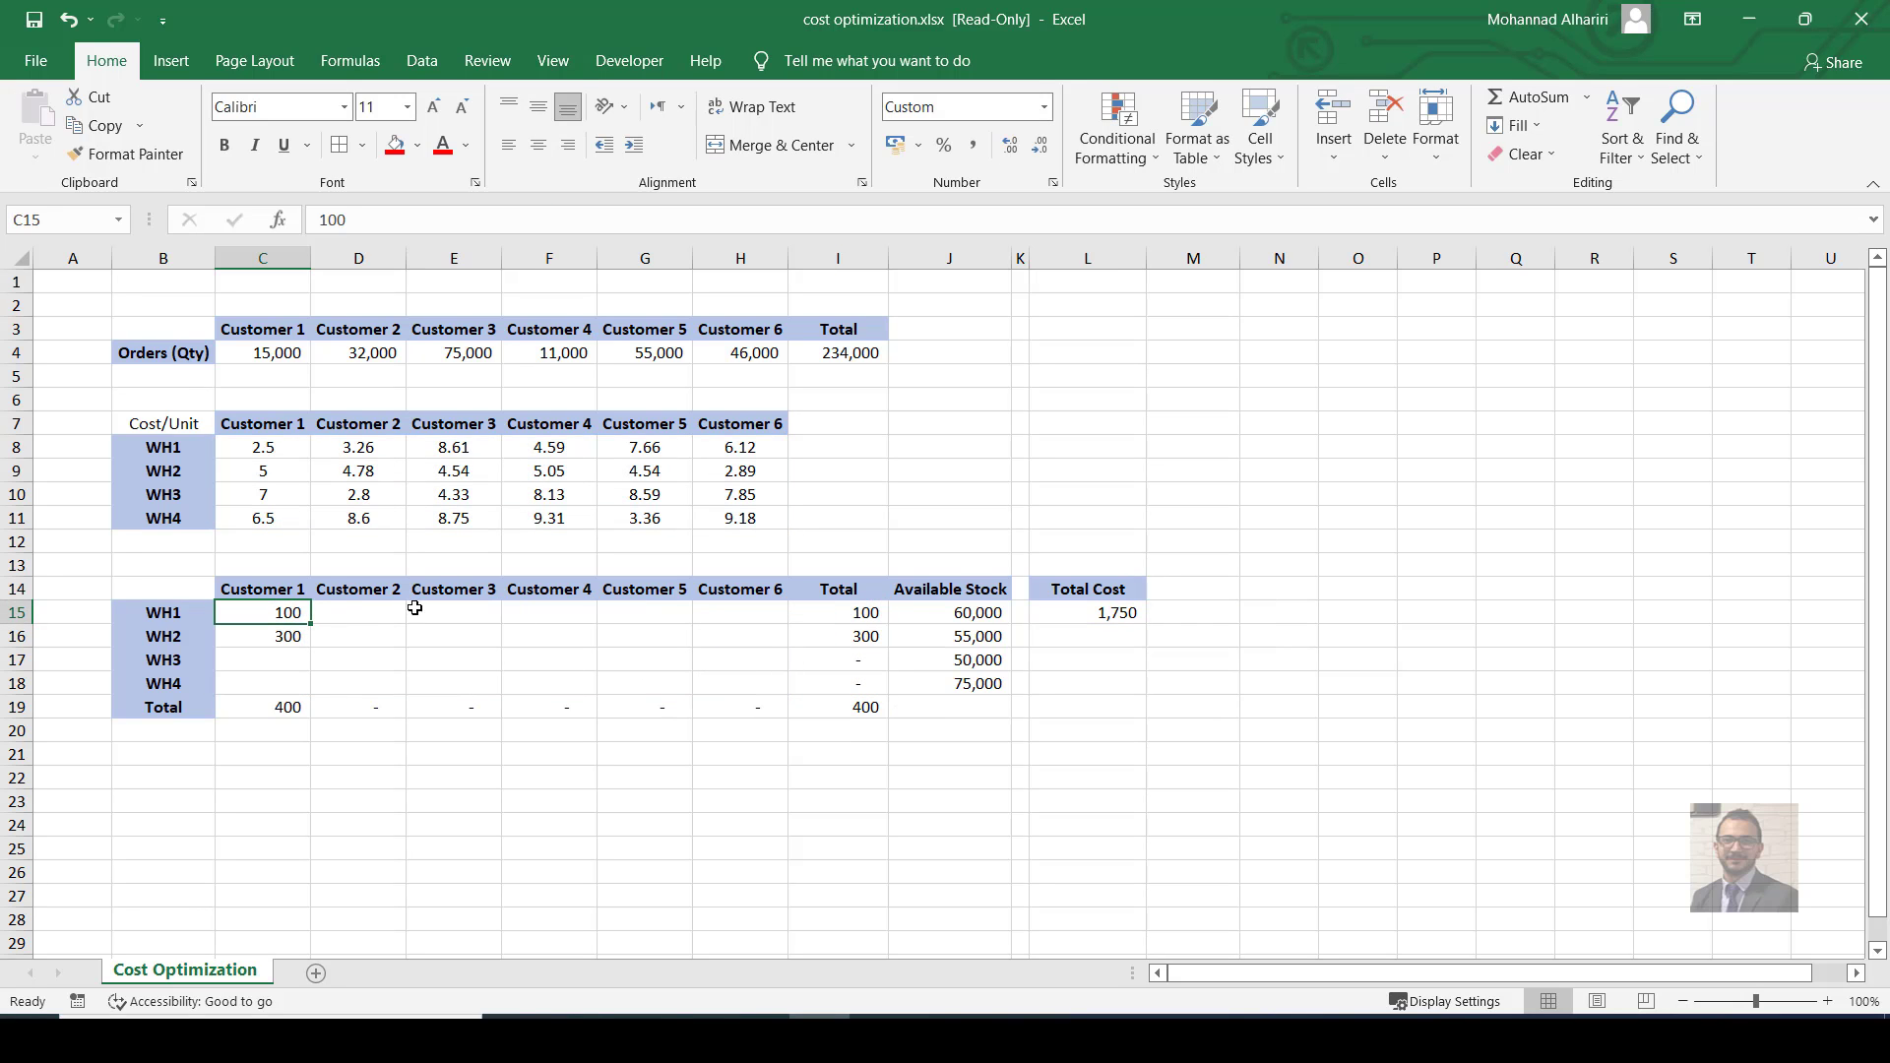
pyautogui.press('Delete')
pyautogui.press('Down')
pyautogui.press('Delete')
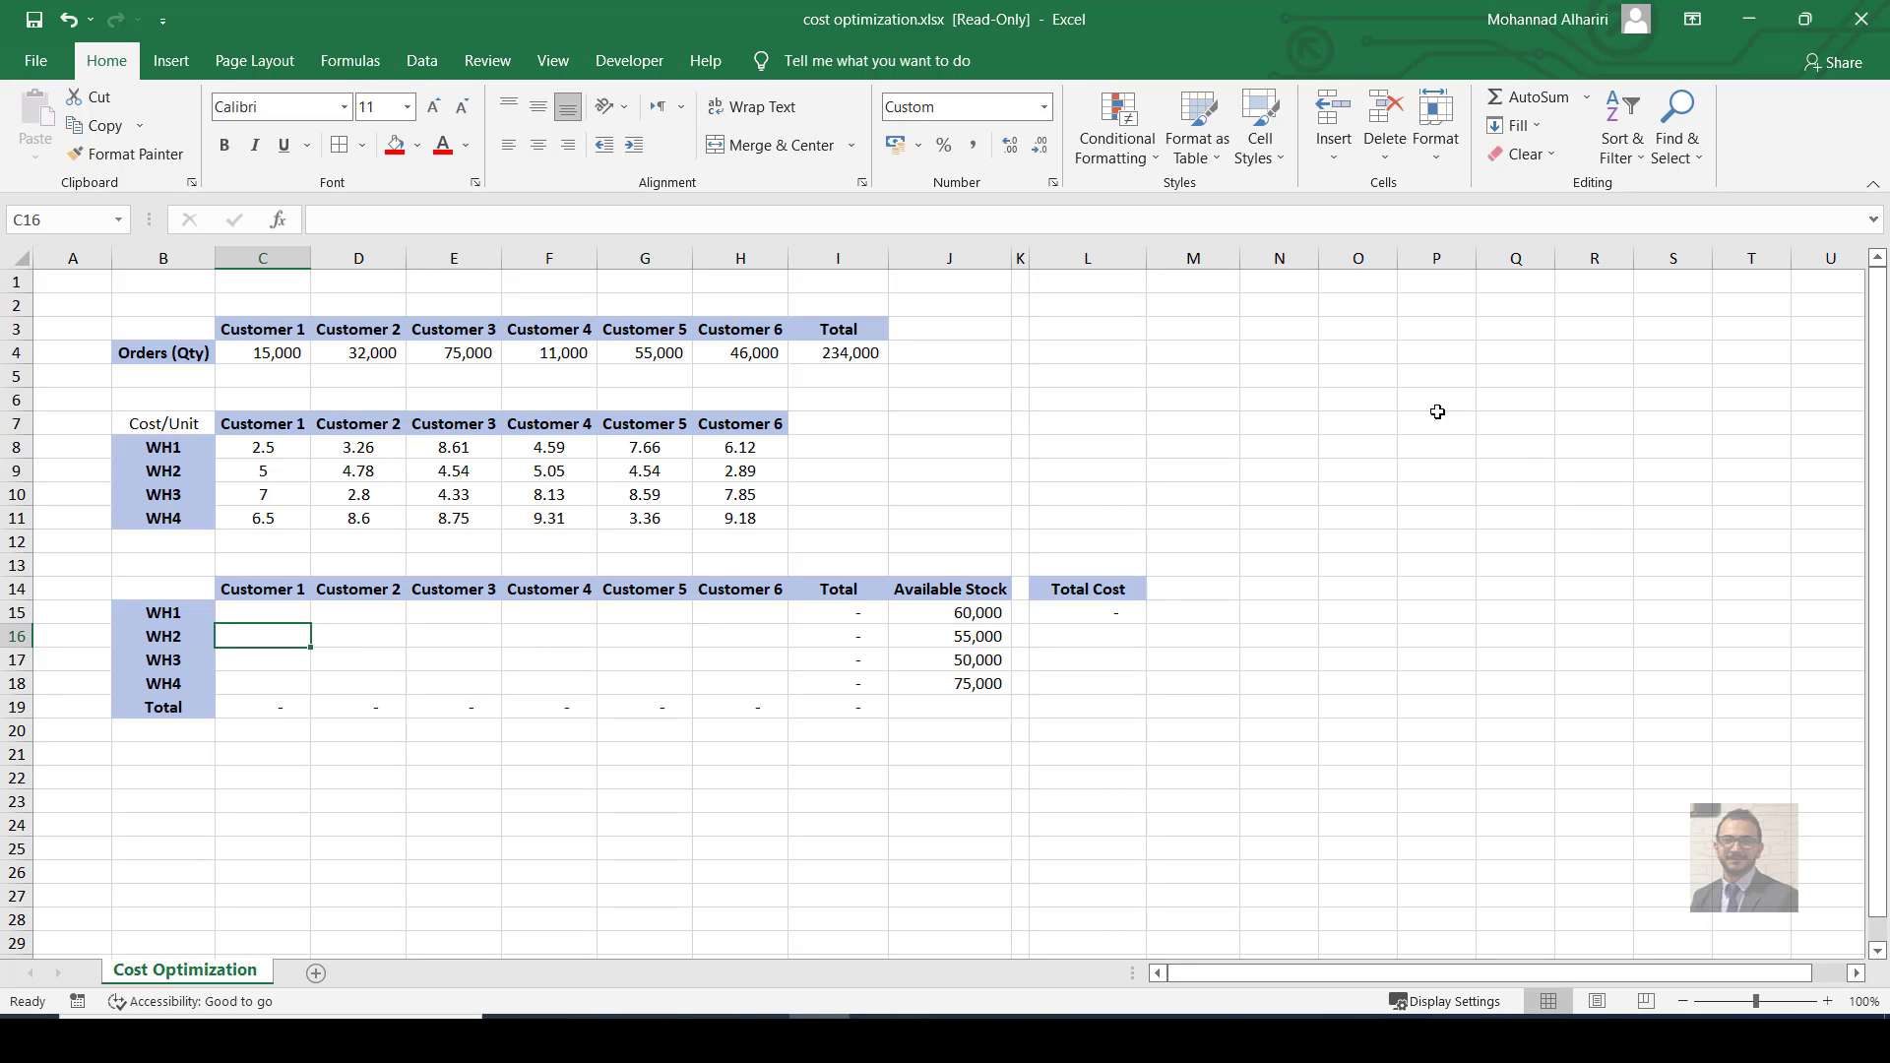
# Check in the Excel add-ins list that the Solver Add-in is enabled.
pyautogui.click(418, 60)
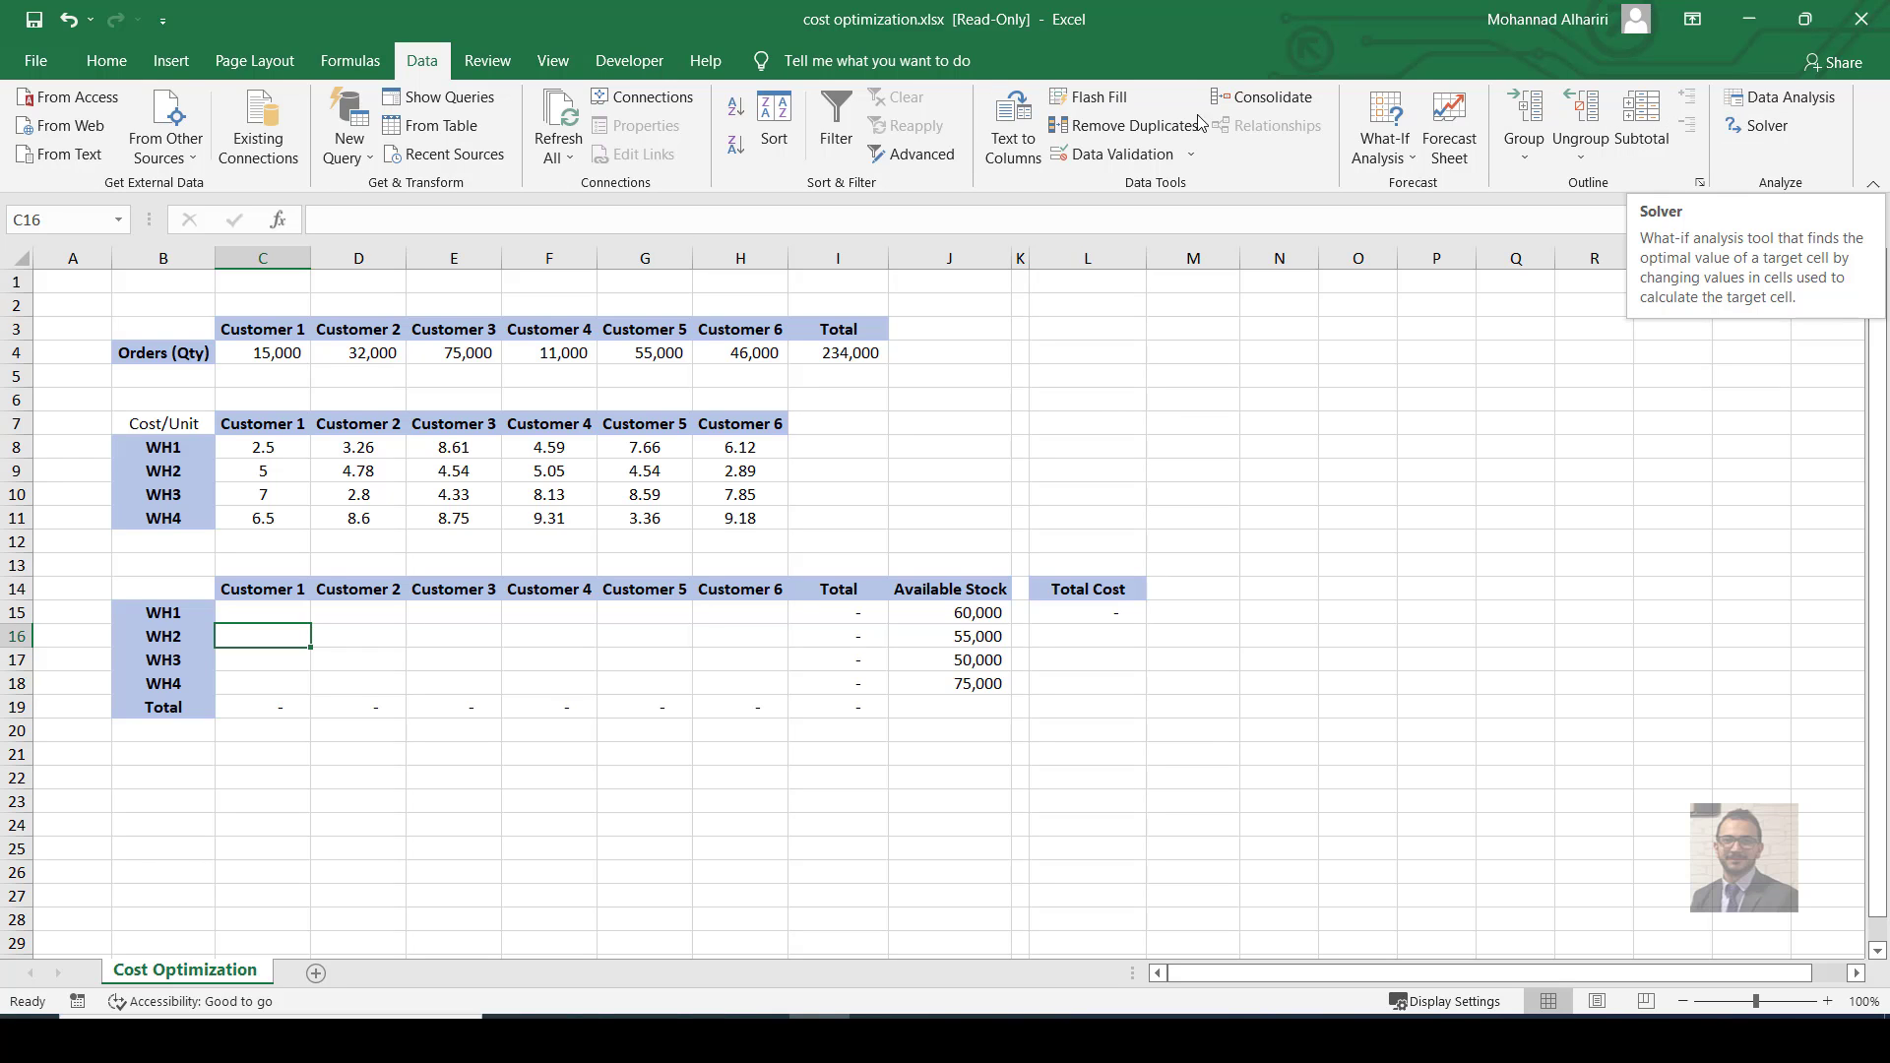
pyautogui.click(38, 61)
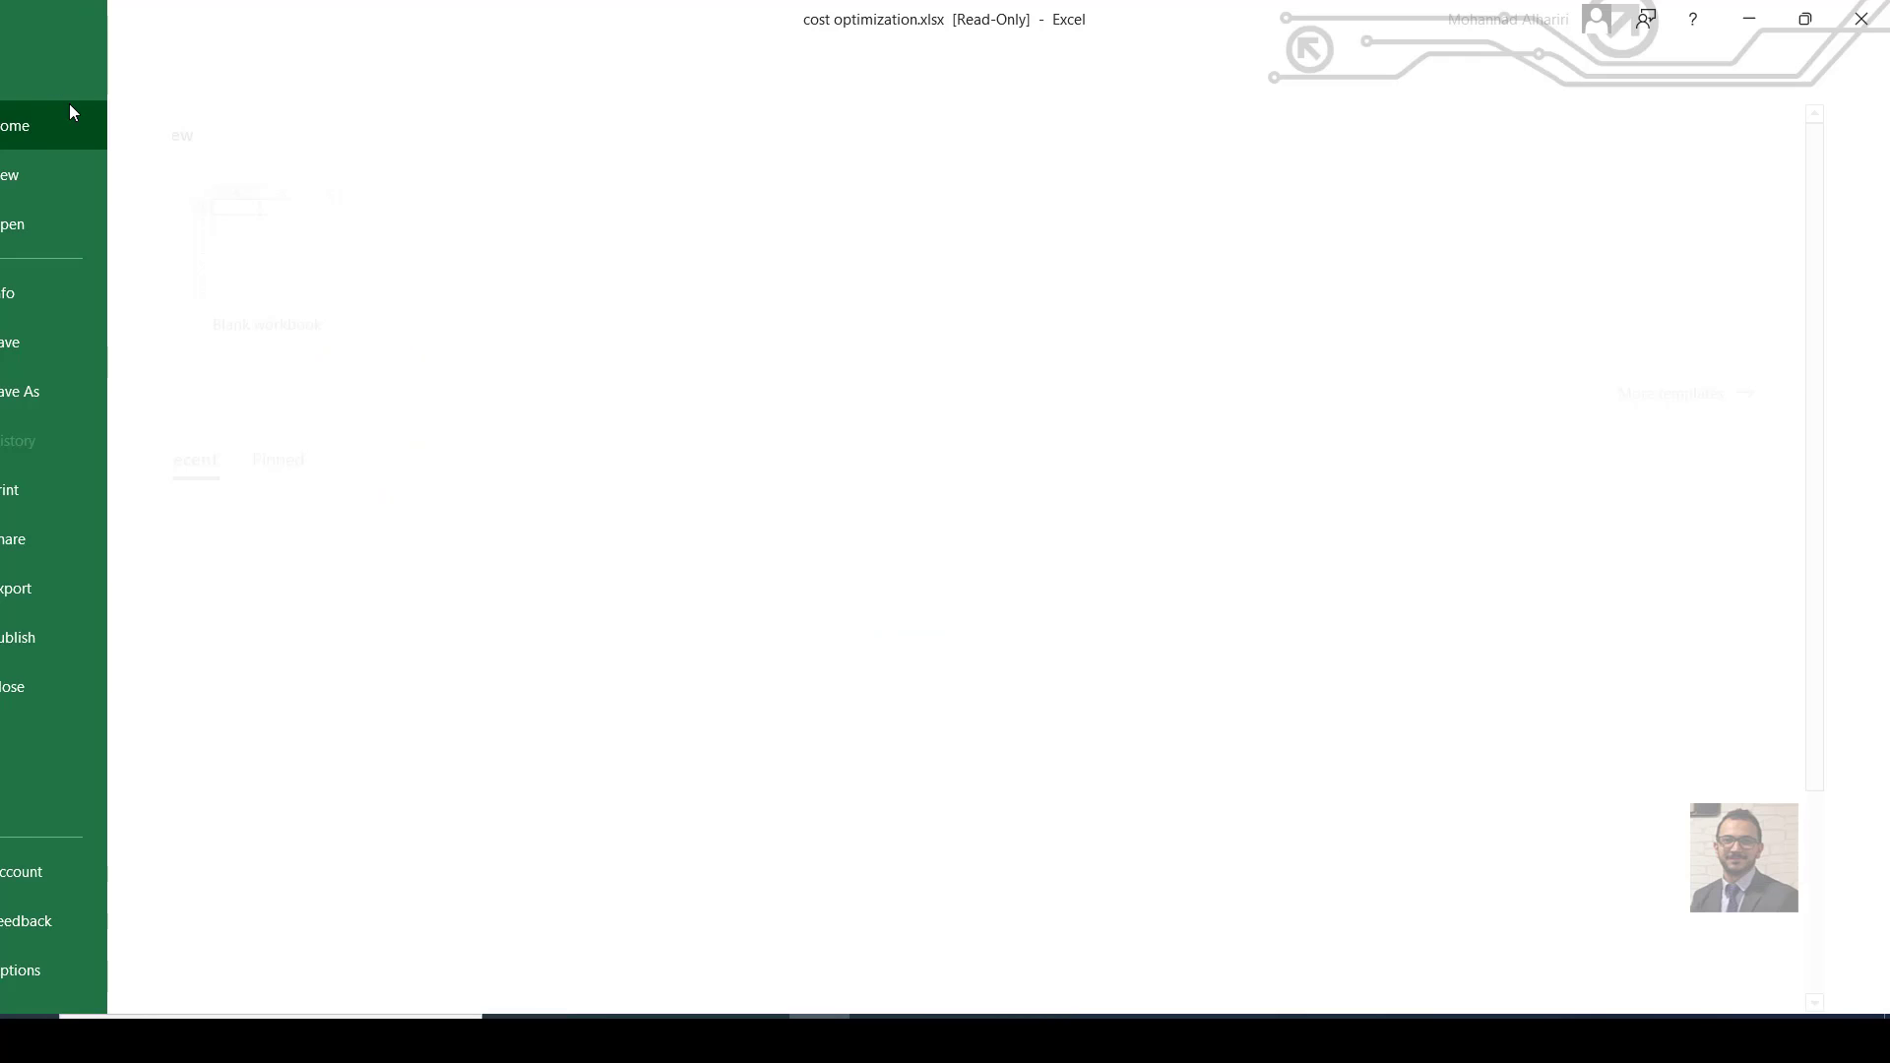
pyautogui.click(86, 971)
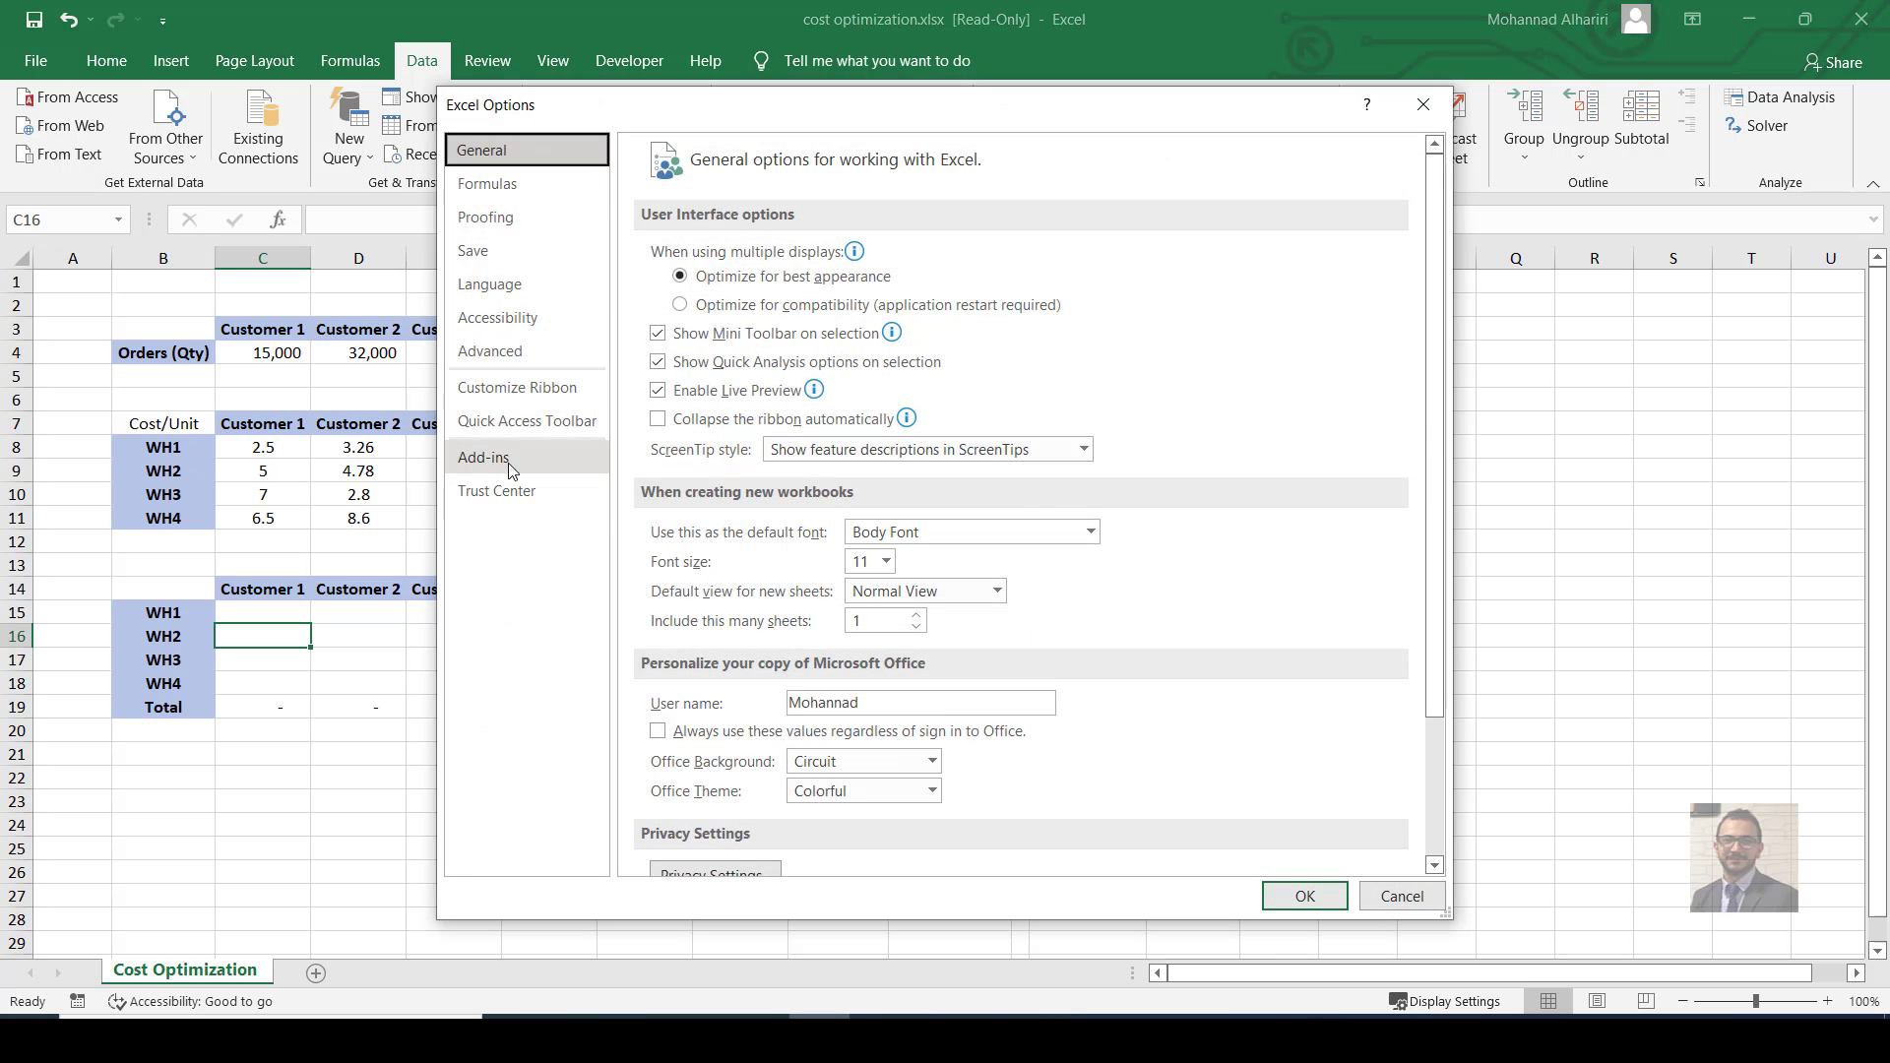
pyautogui.click(492, 460)
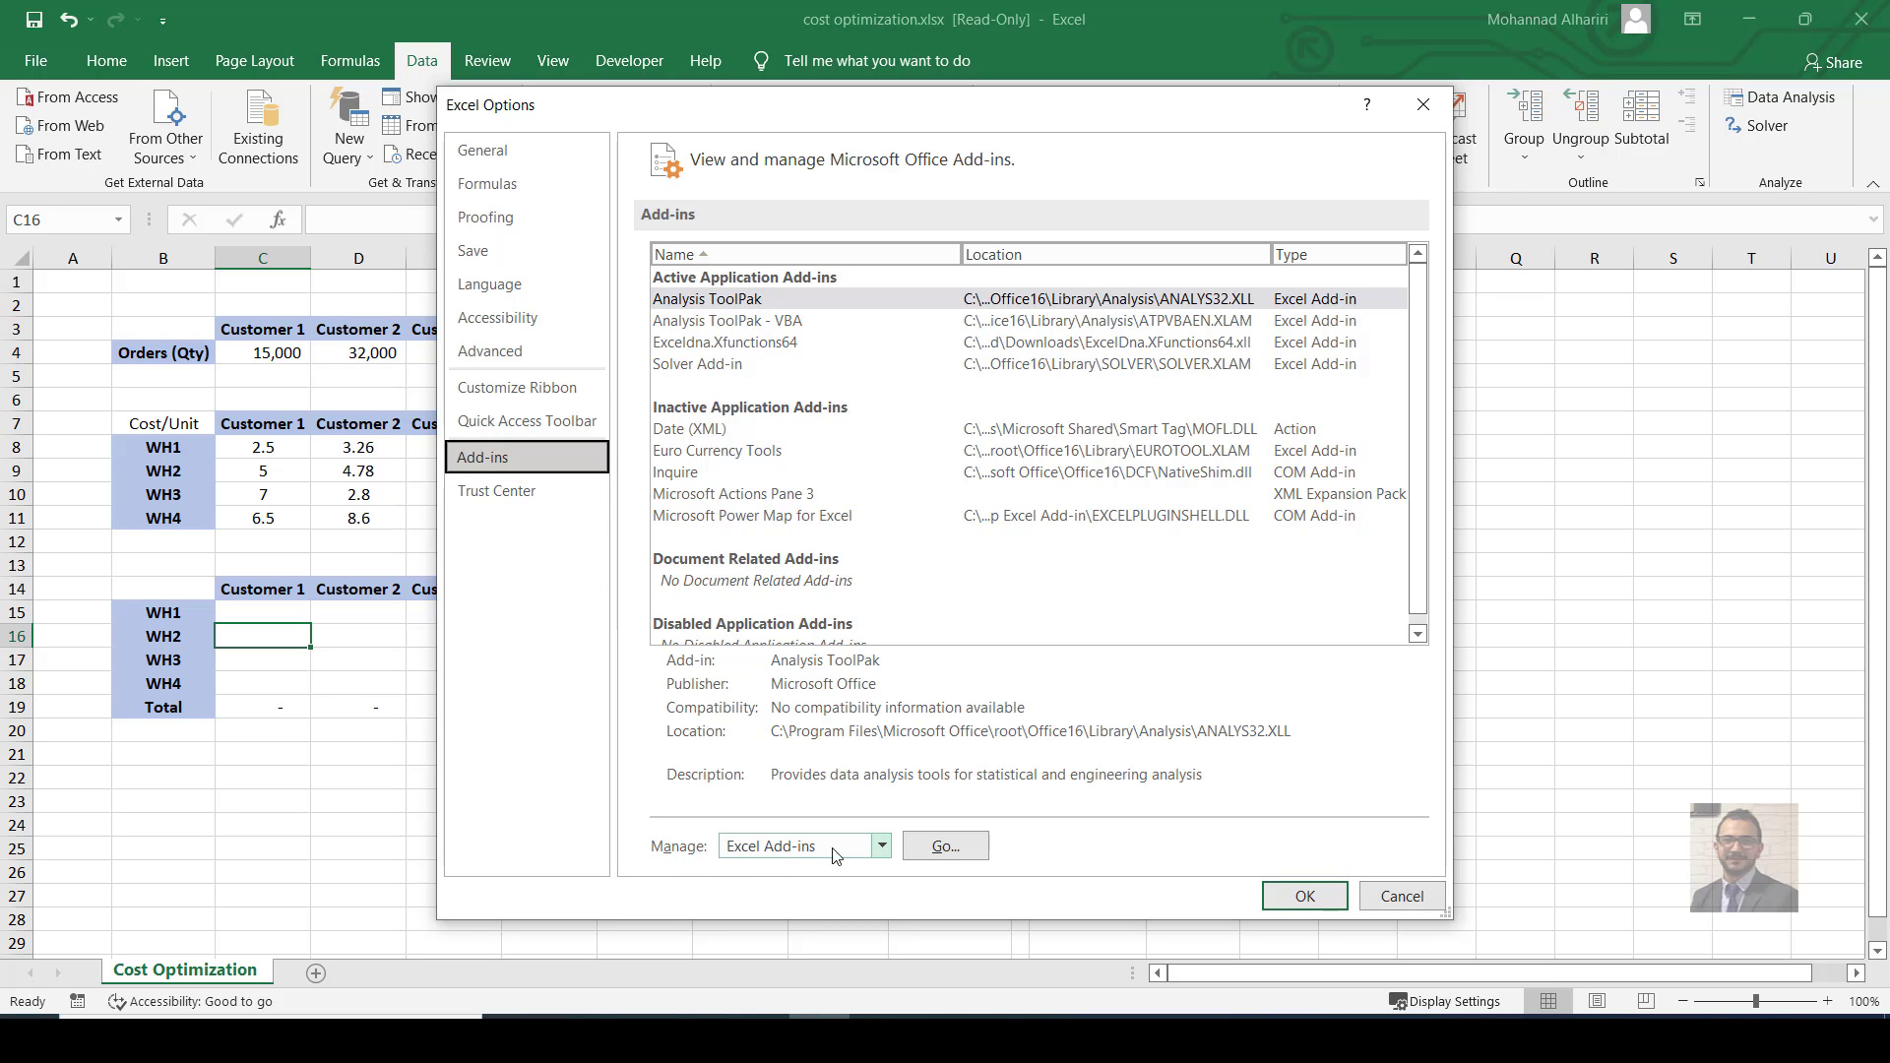
pyautogui.click(945, 848)
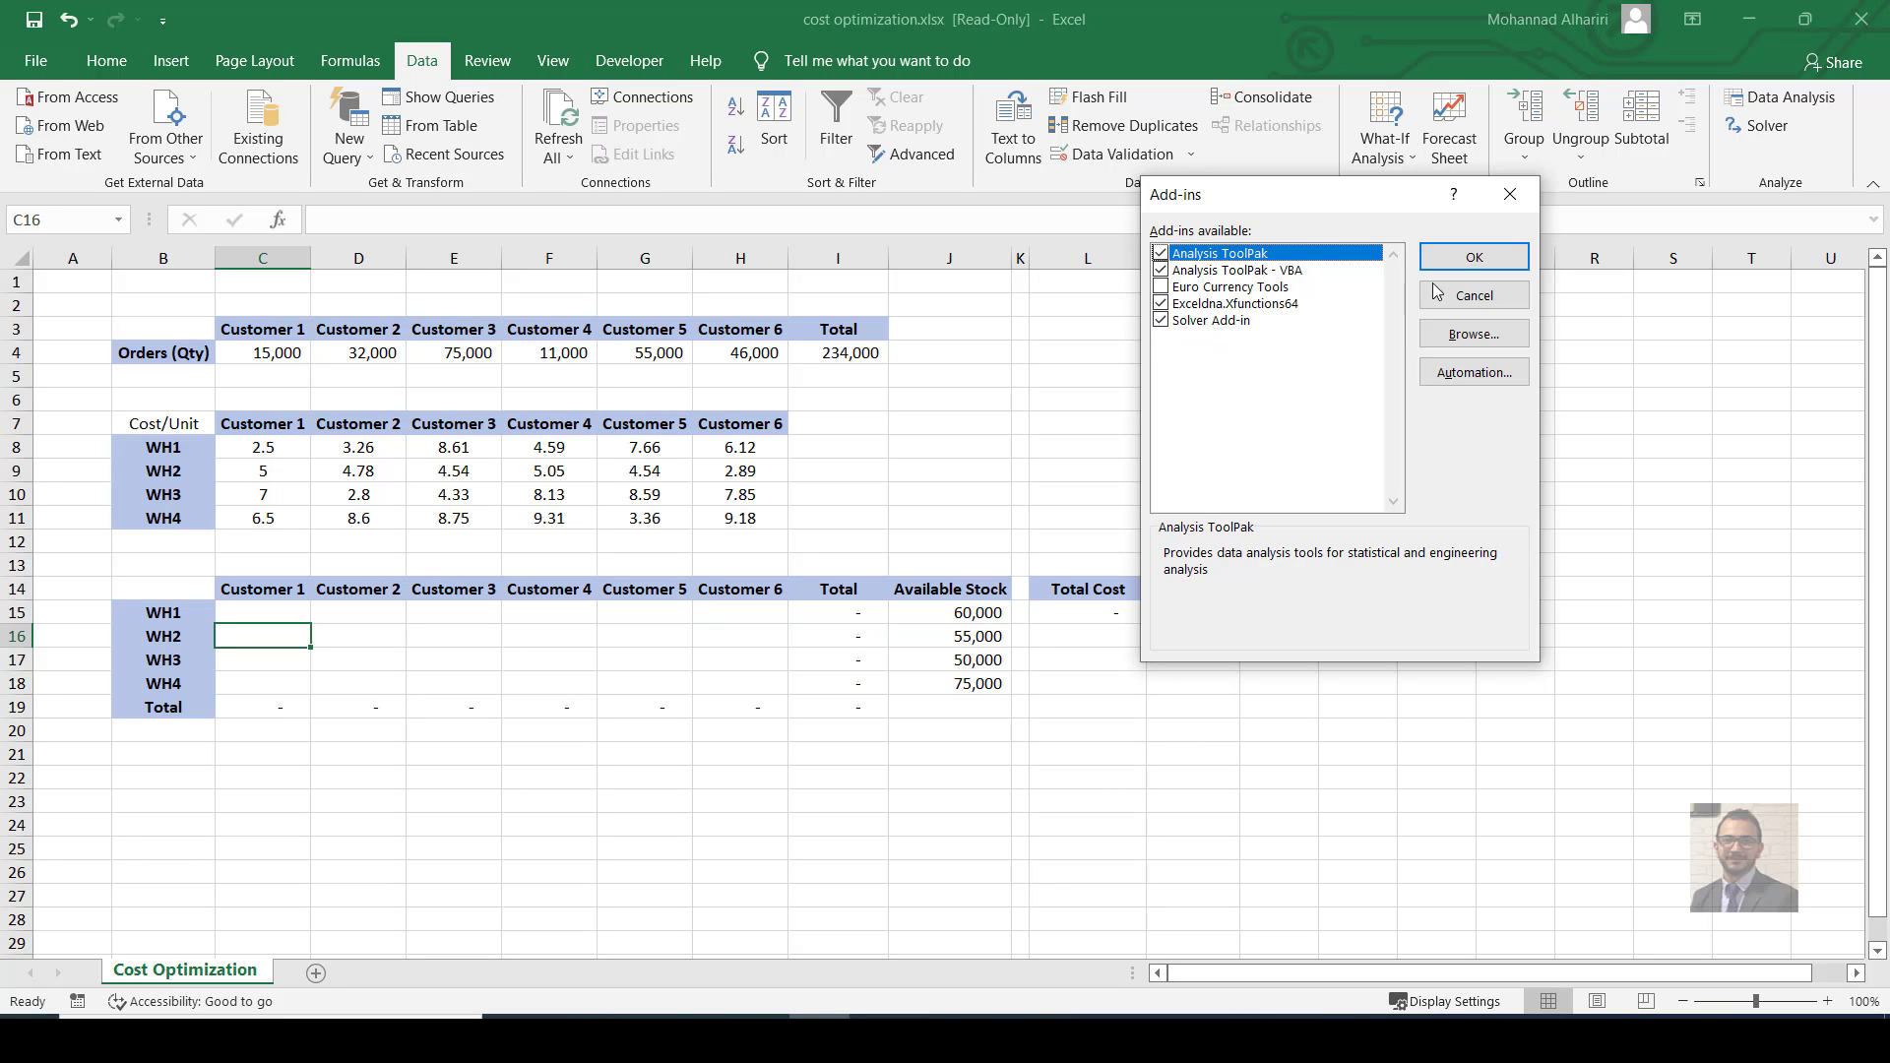
pyautogui.click(1447, 258)
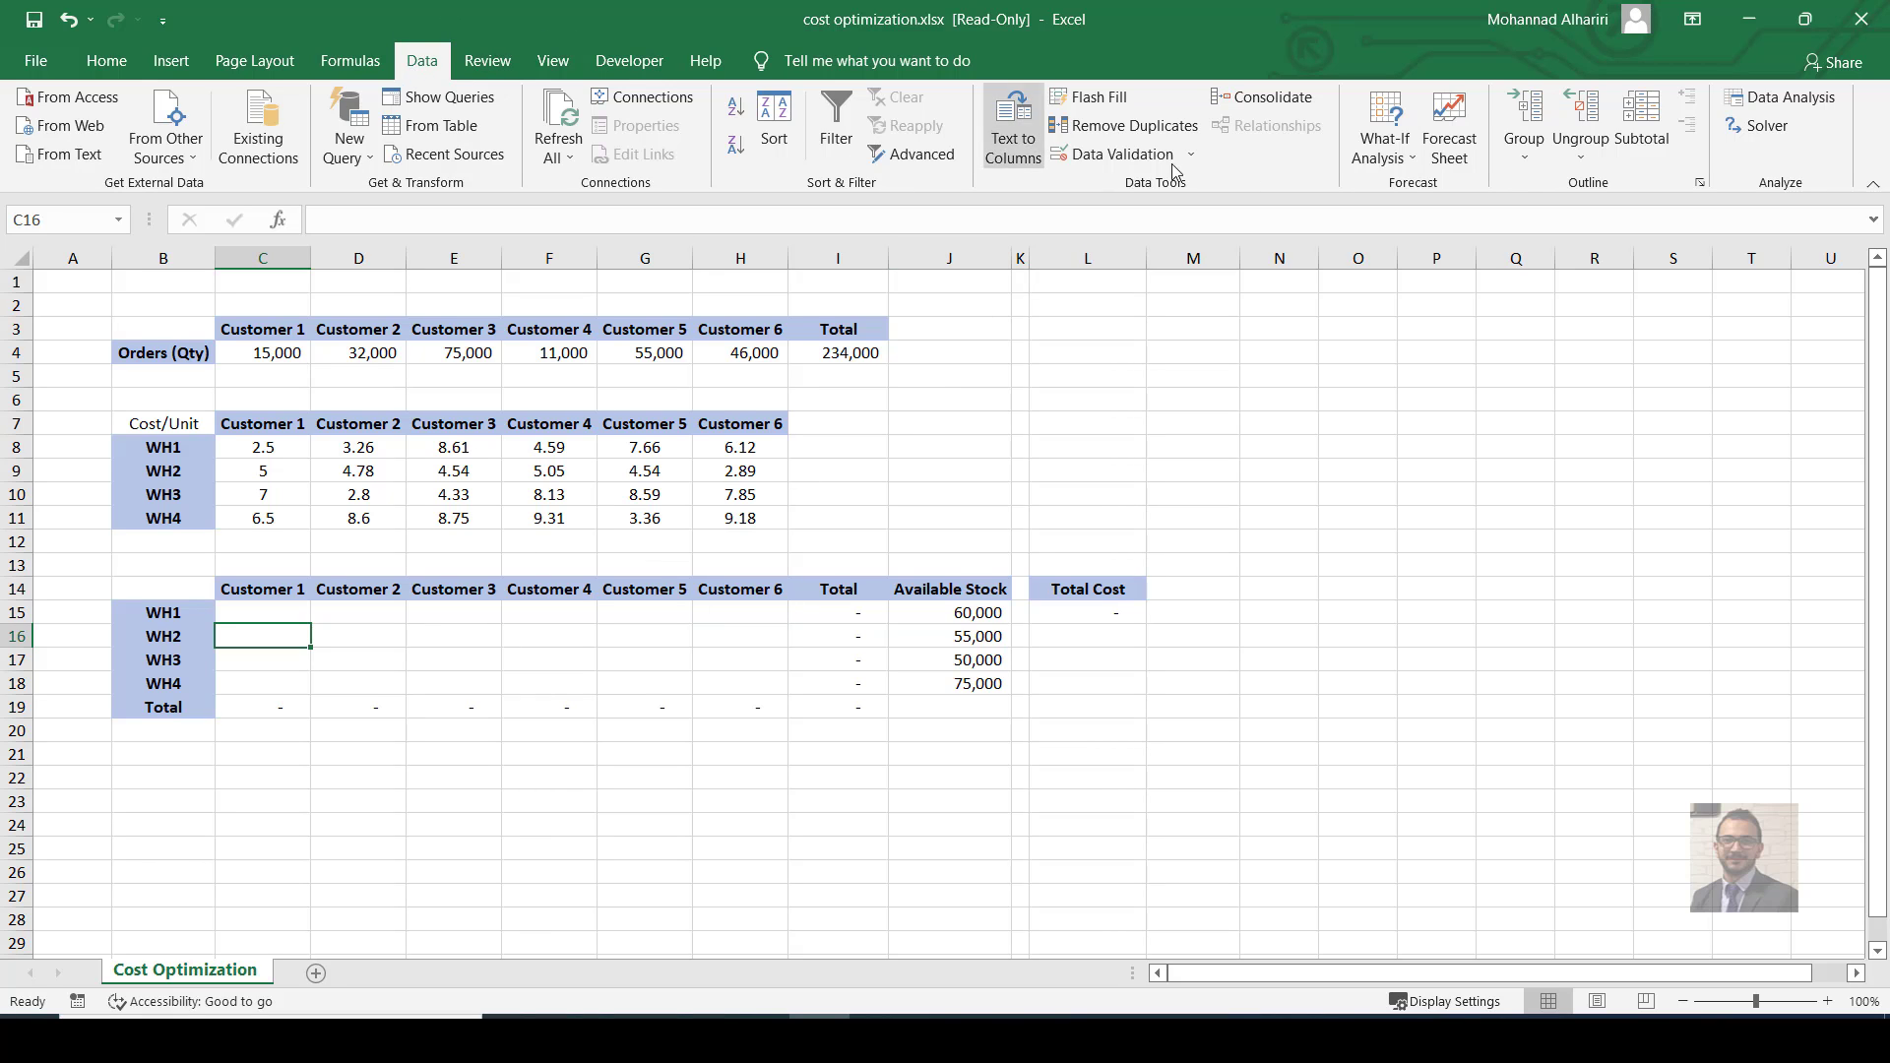
# Open Solver and set its objective to the Total Cost cell L15.
pyautogui.click(1757, 125)
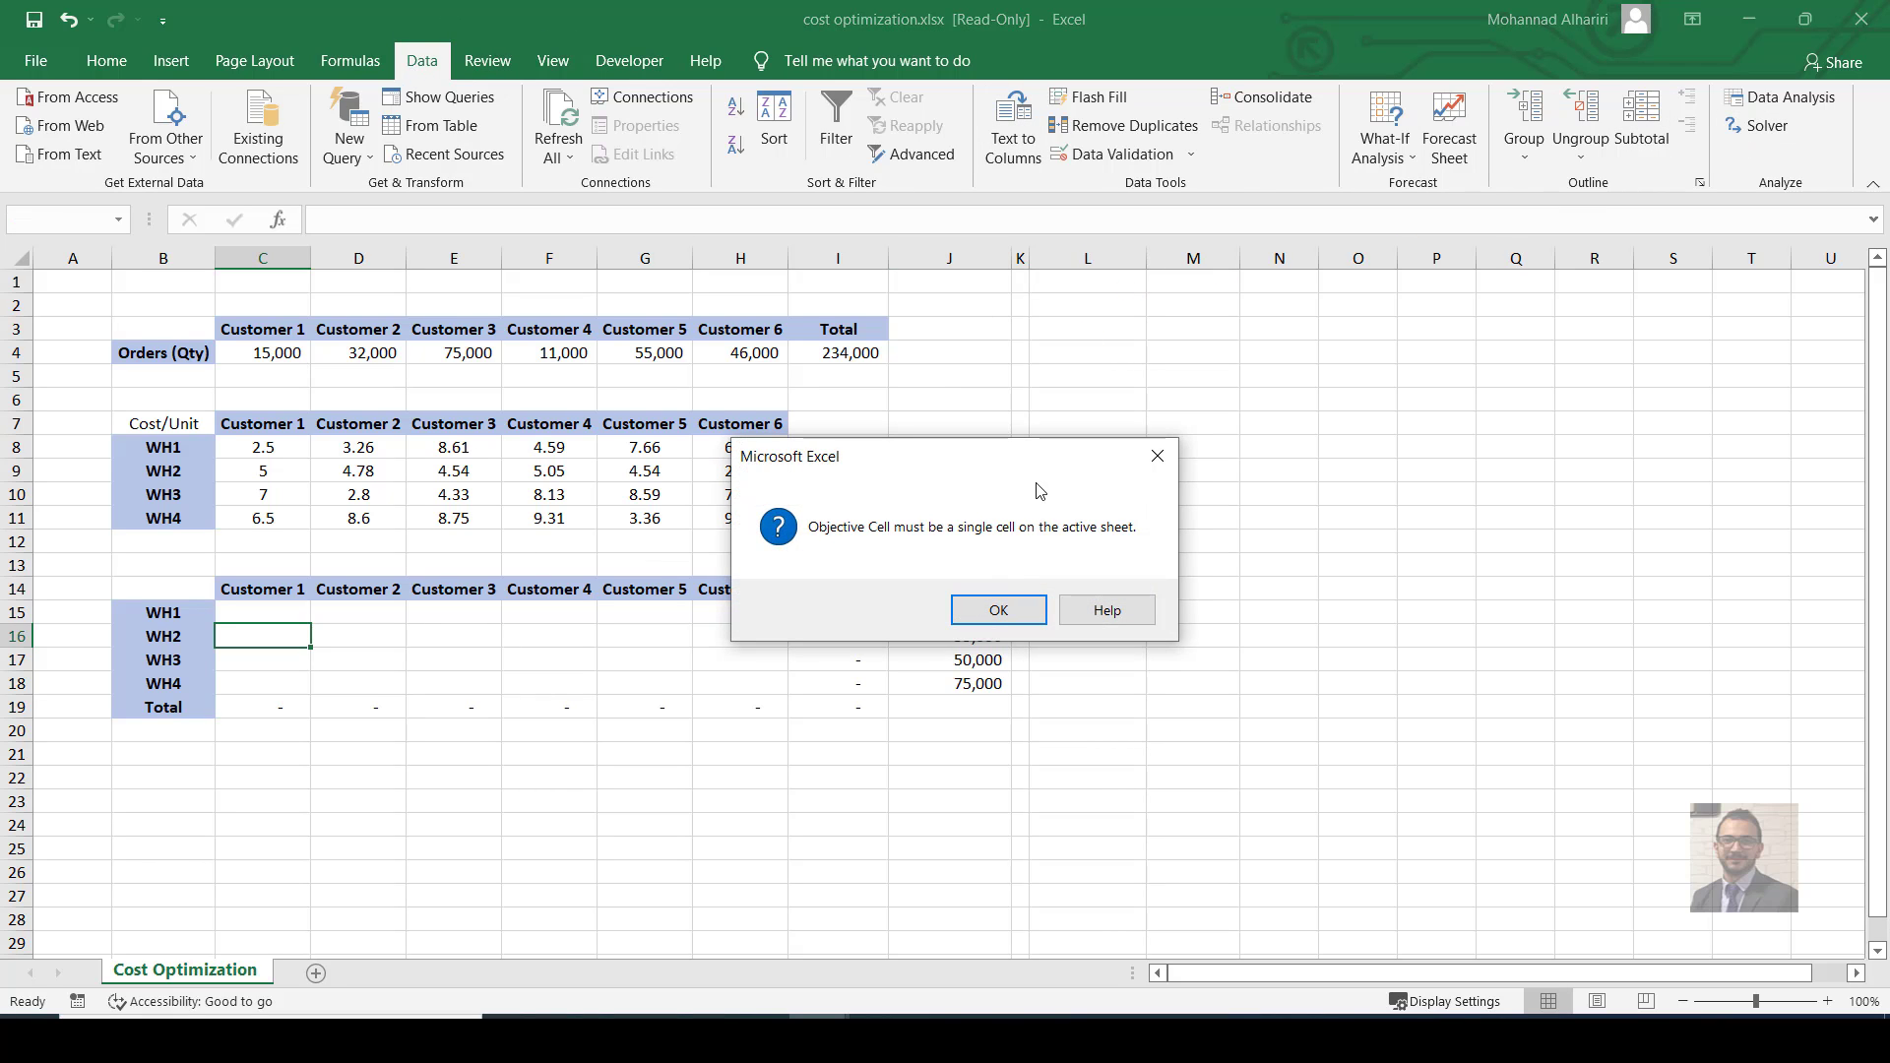
pyautogui.click(1006, 597)
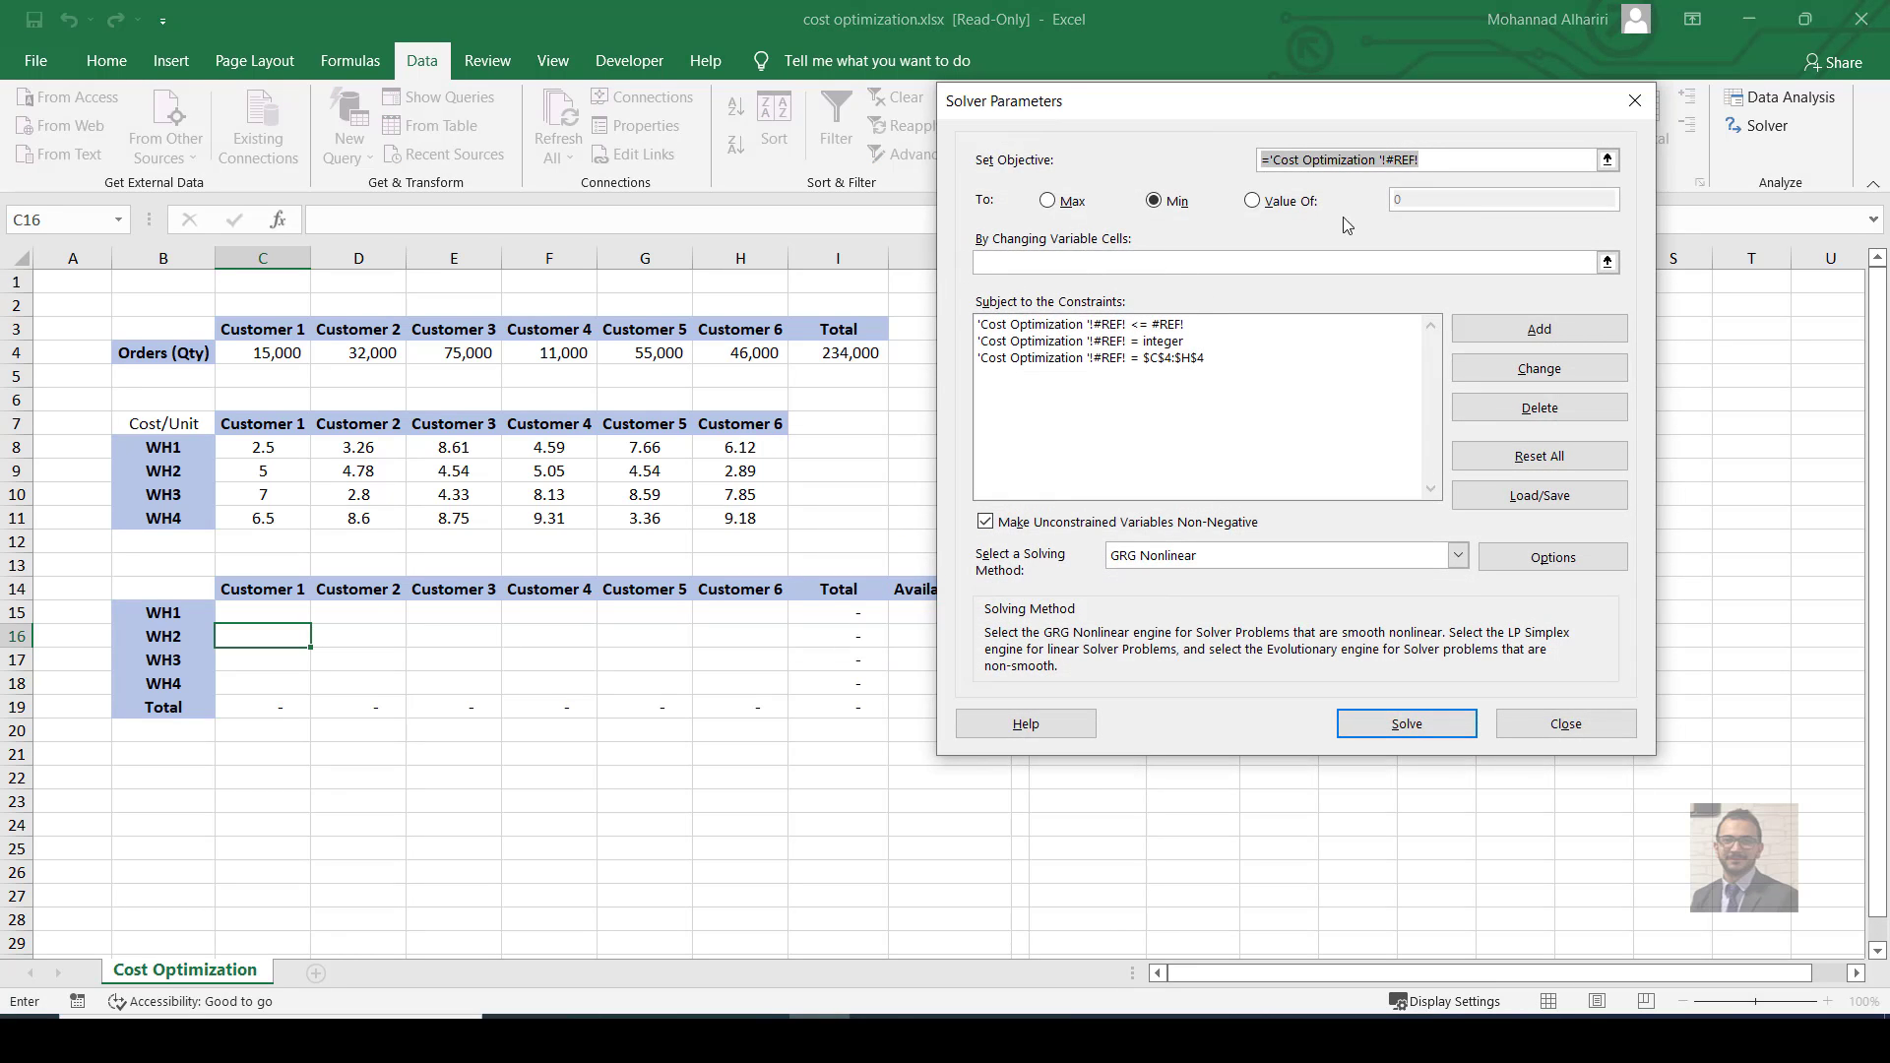
pyautogui.moveTo(1310, 101); pyautogui.dragTo(1476, 100)
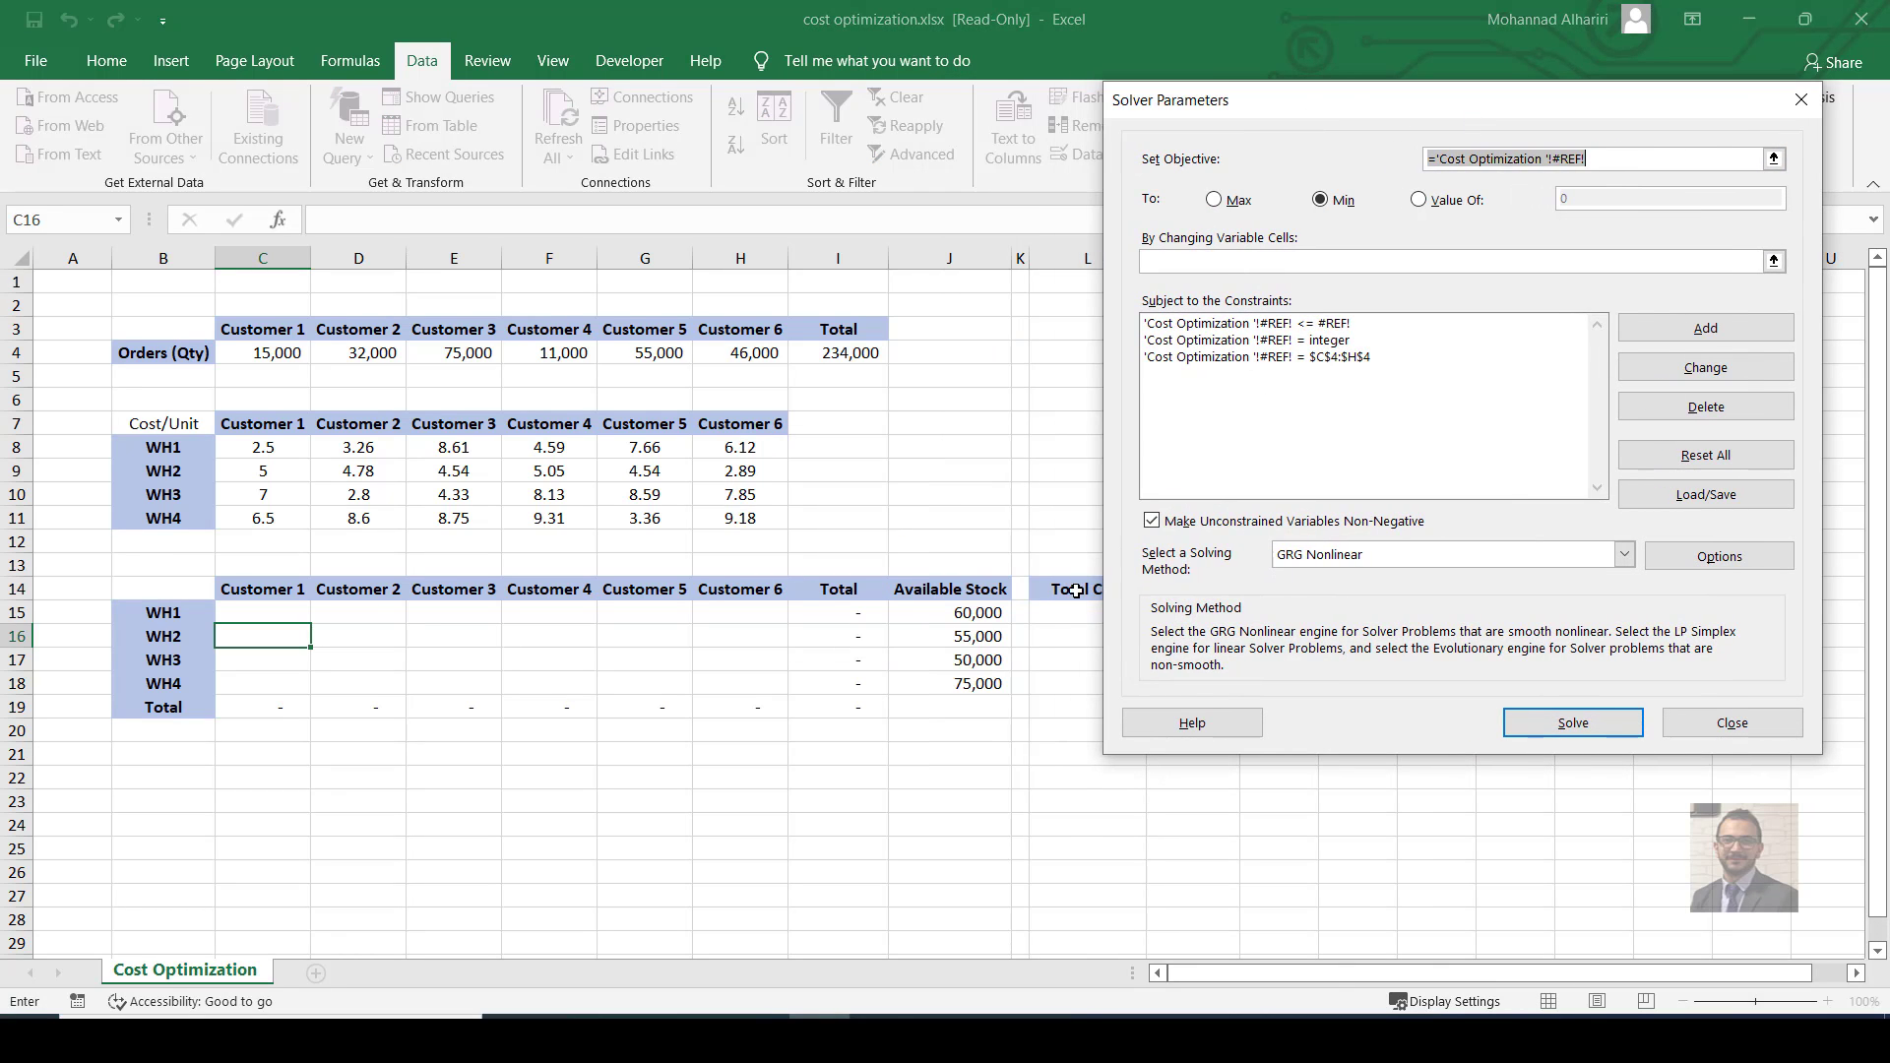
pyautogui.click(1087, 623)
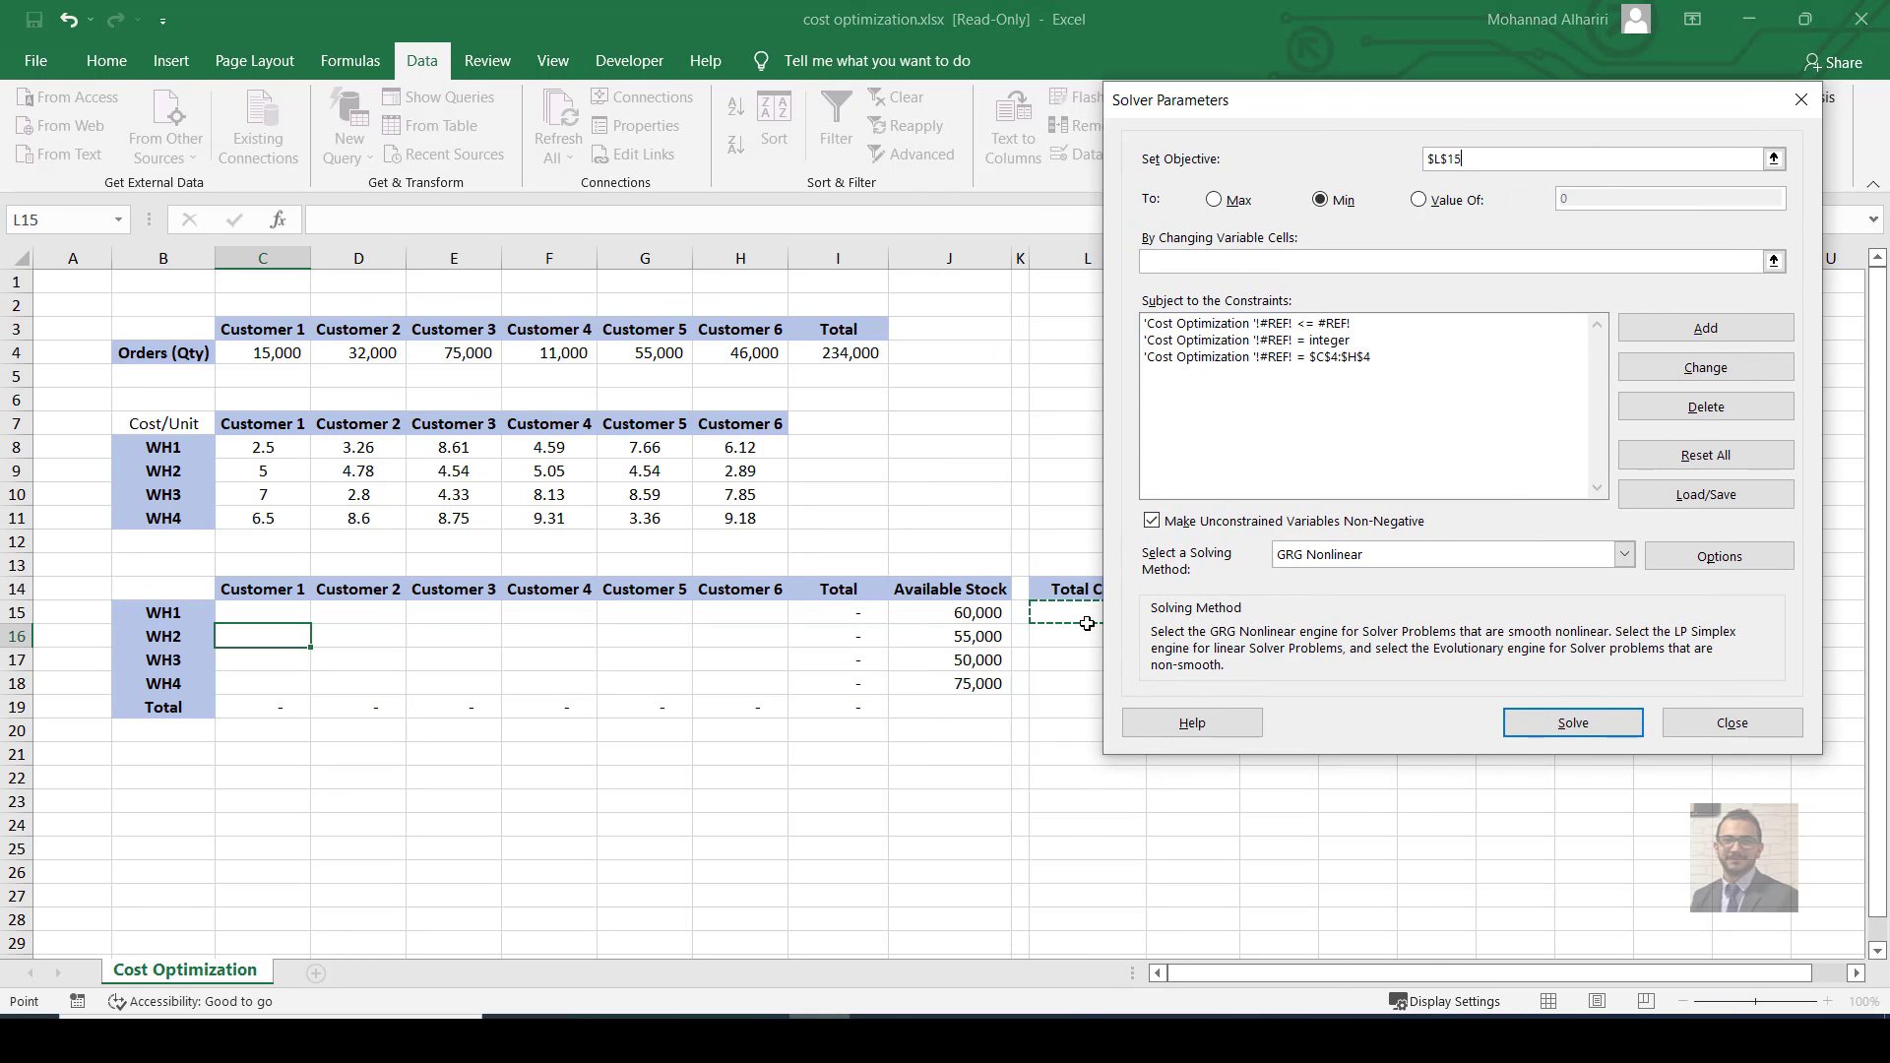
# Delete the three leftover #REF! constraints from the Solver parameters.
pyautogui.click(1240, 324)
pyautogui.click(1706, 406)
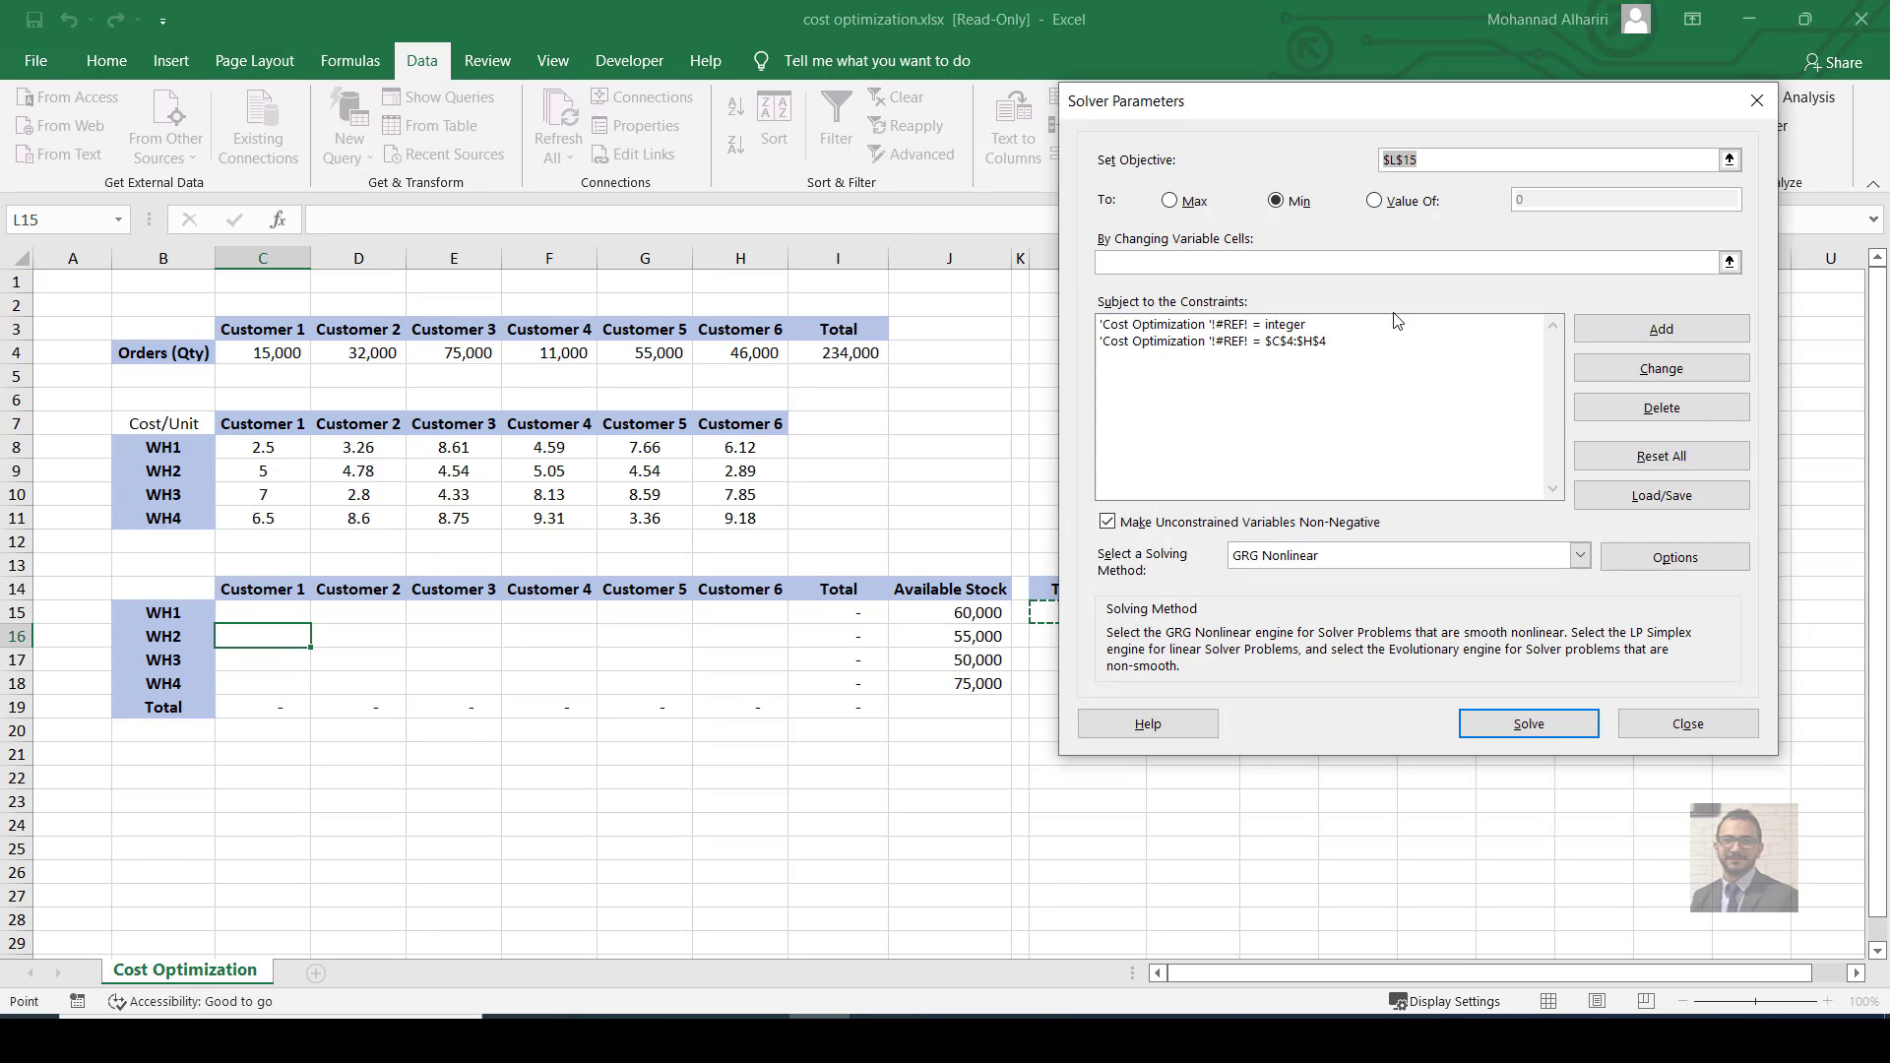
pyautogui.click(1396, 325)
pyautogui.click(1662, 408)
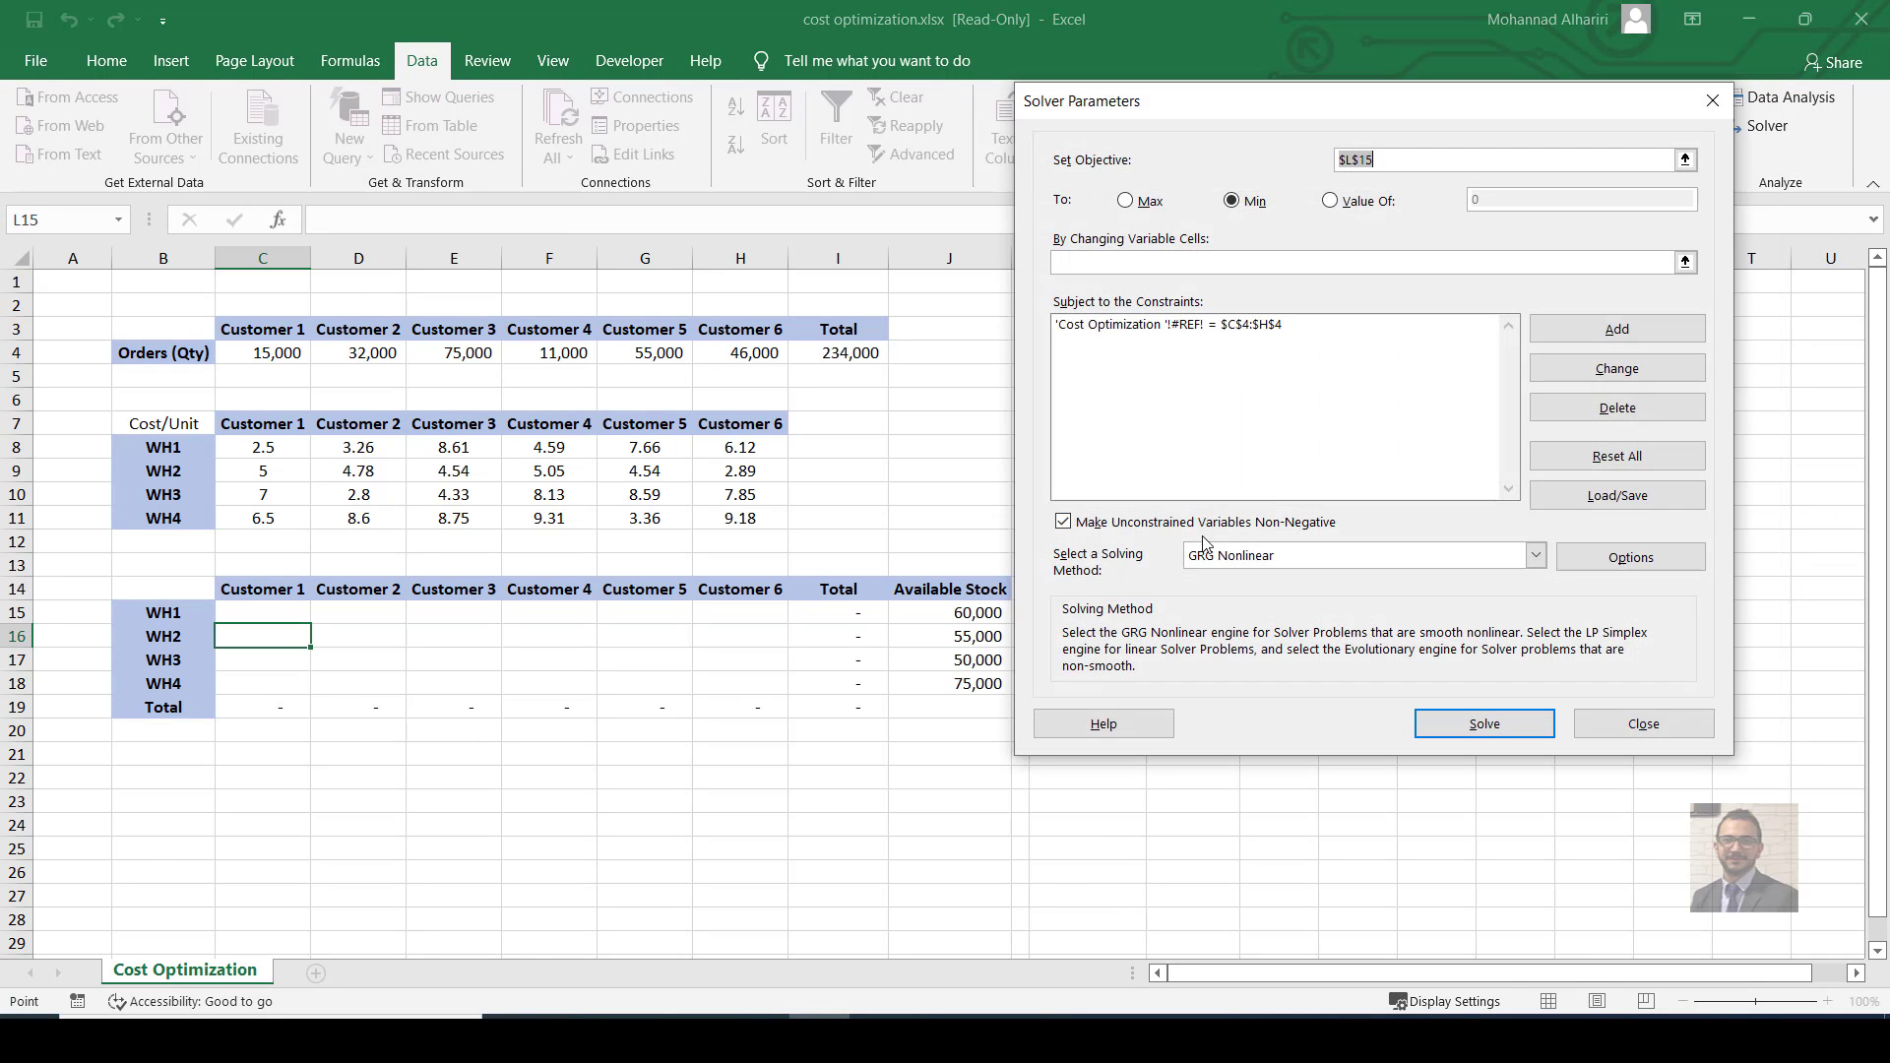
pyautogui.click(1203, 327)
pyautogui.click(1618, 407)
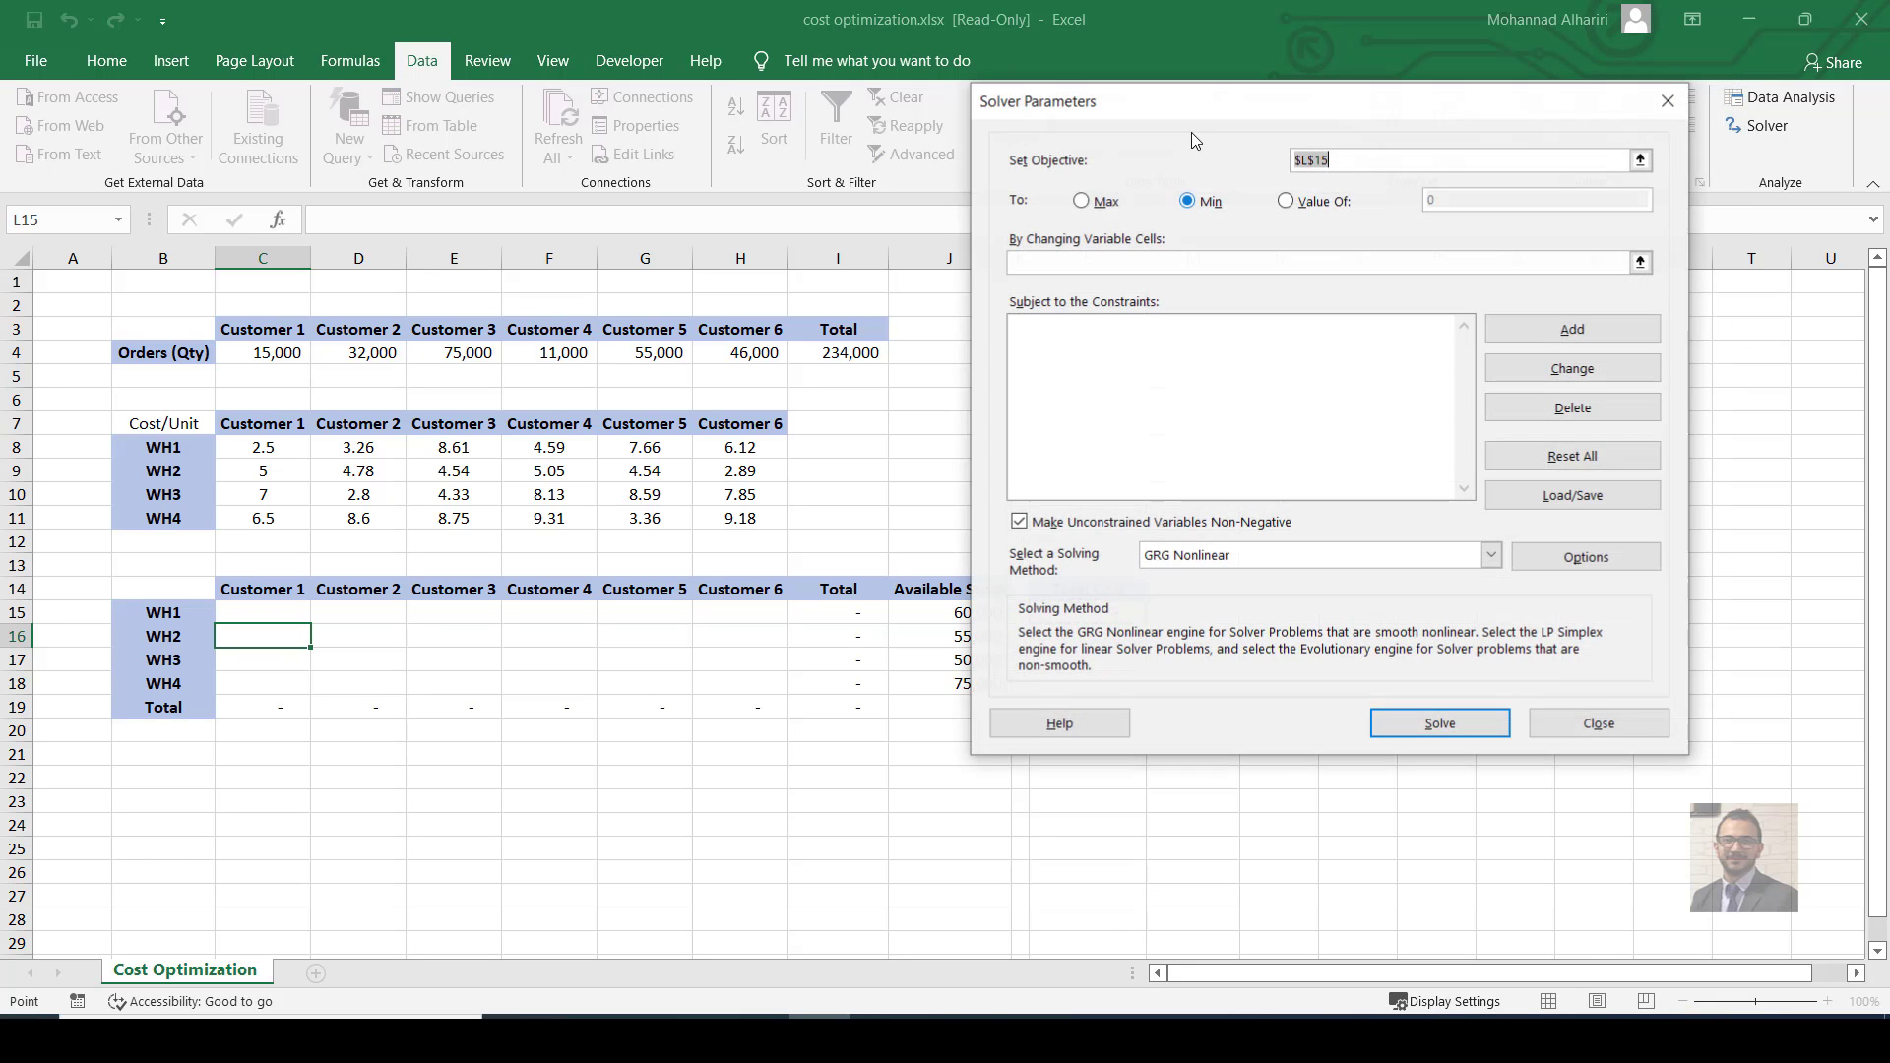
# Reselect L15 as the Solver objective and set the changing variable cells to the allocation range C15:H18.
pyautogui.moveTo(1194, 108); pyautogui.dragTo(1406, 113)
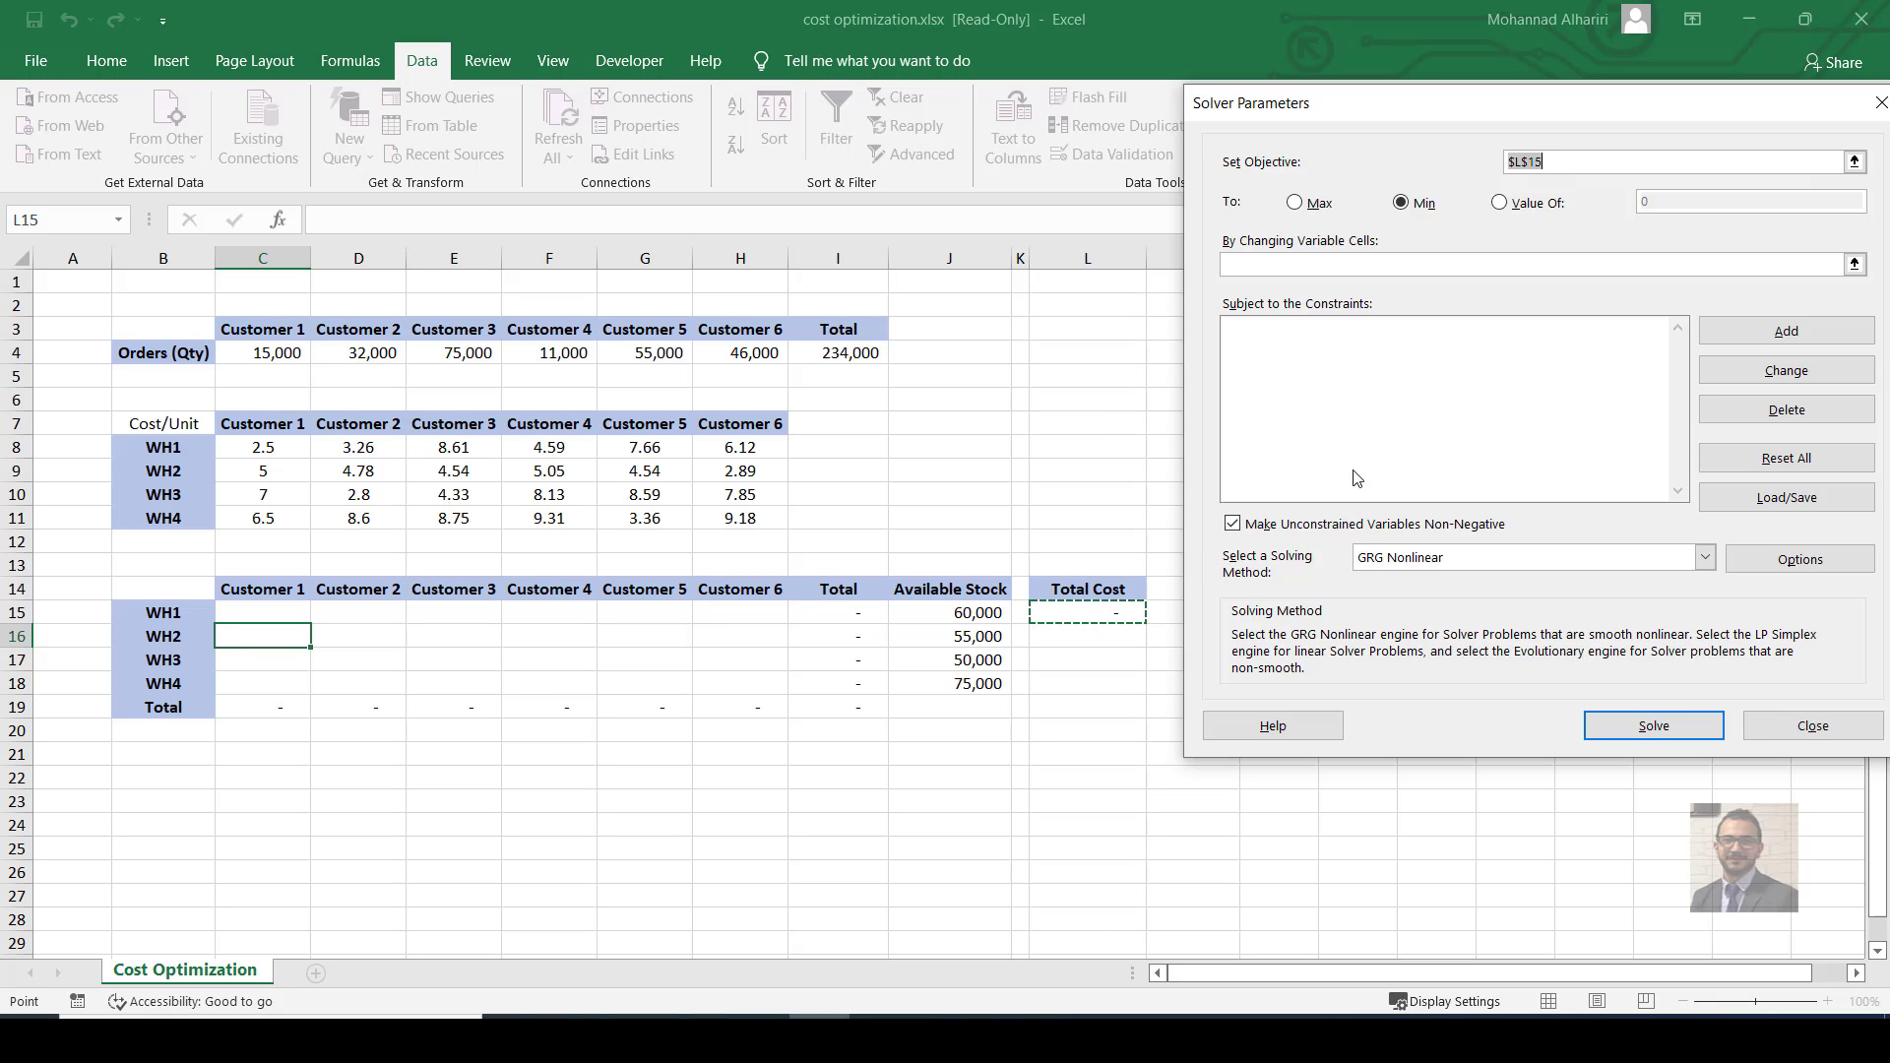
pyautogui.click(1558, 153)
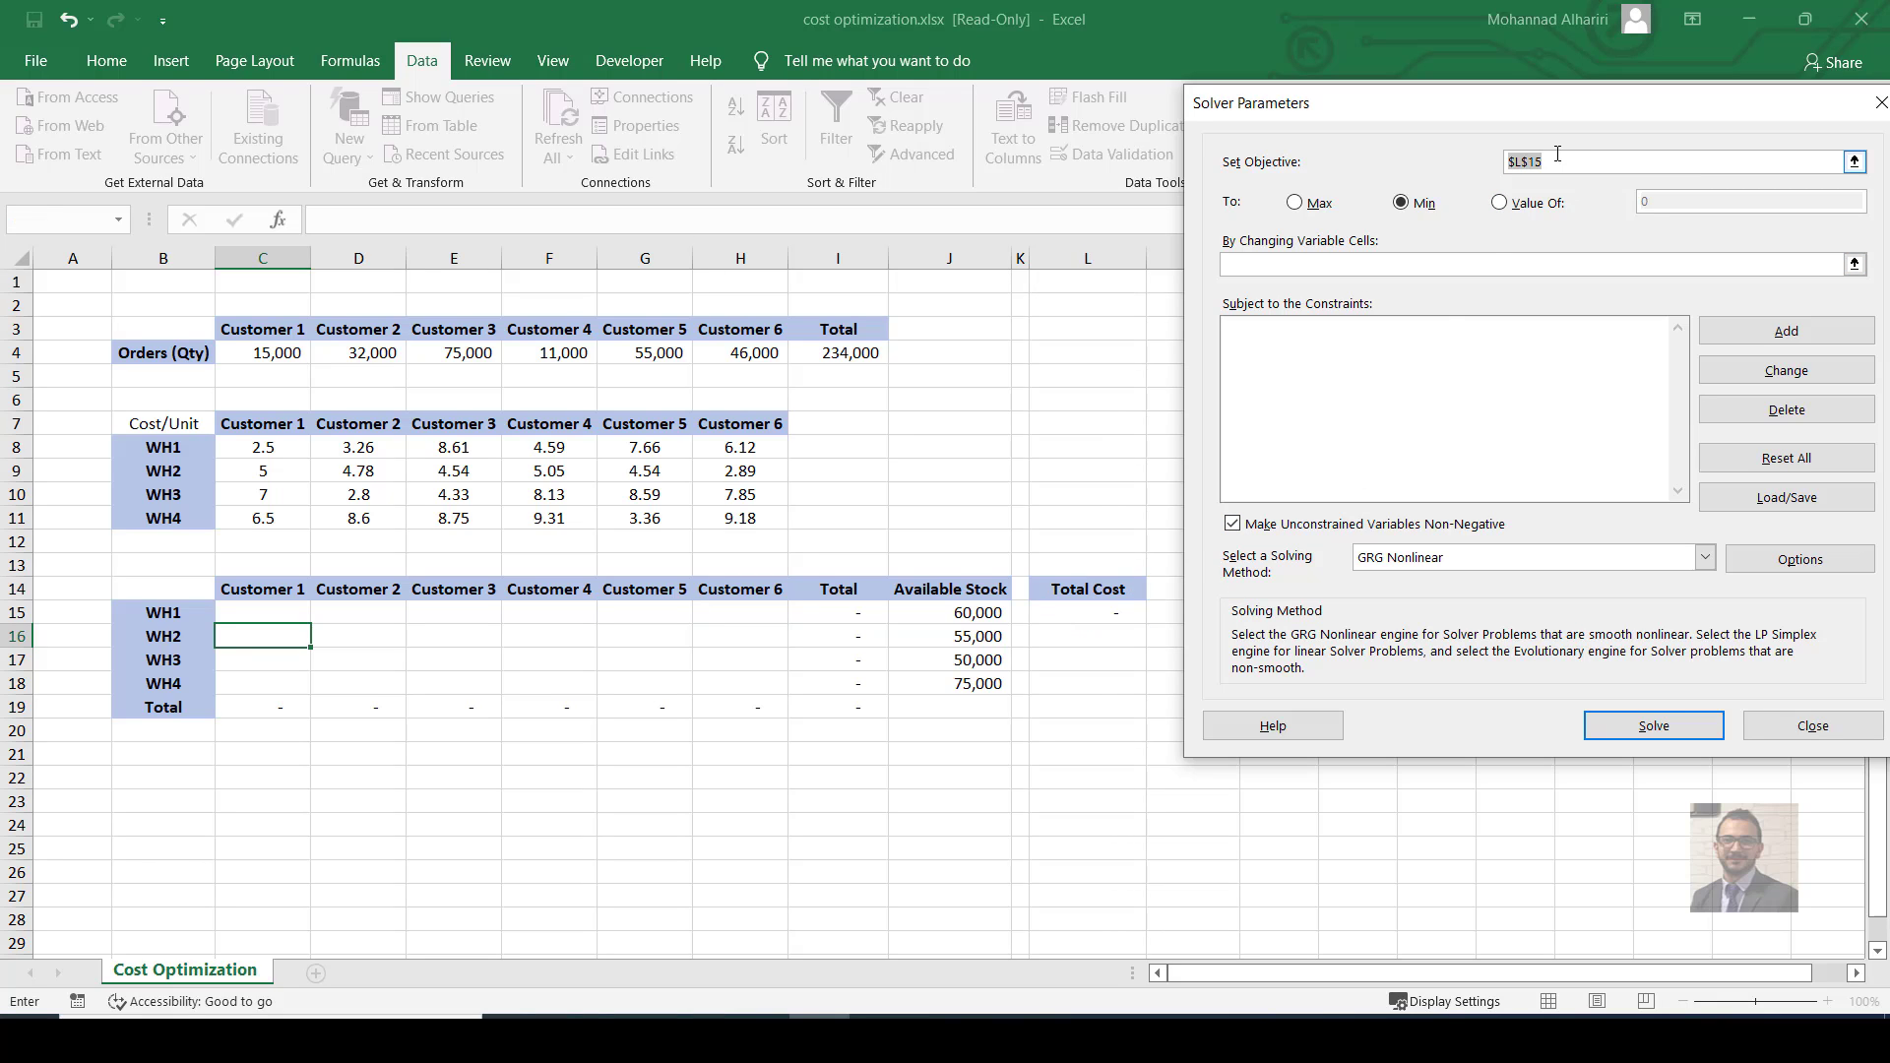
pyautogui.click(1110, 607)
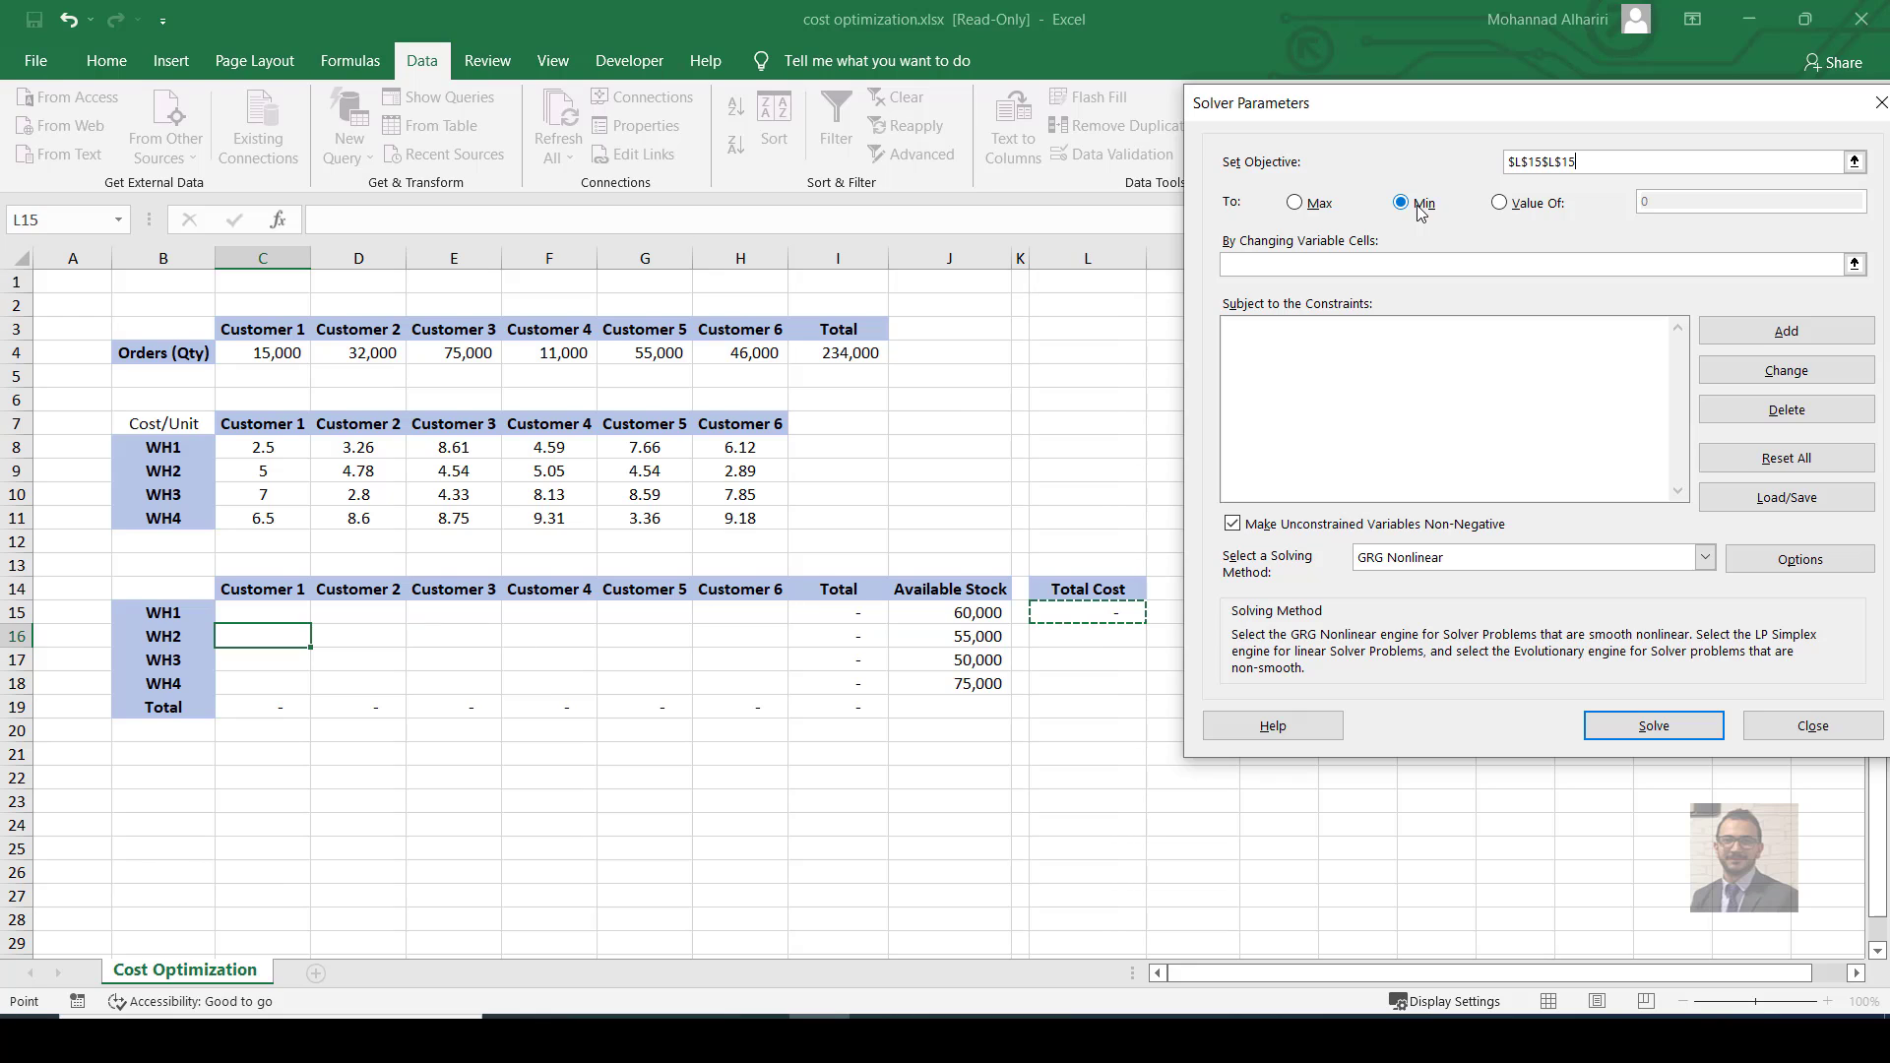
pyautogui.click(1252, 266)
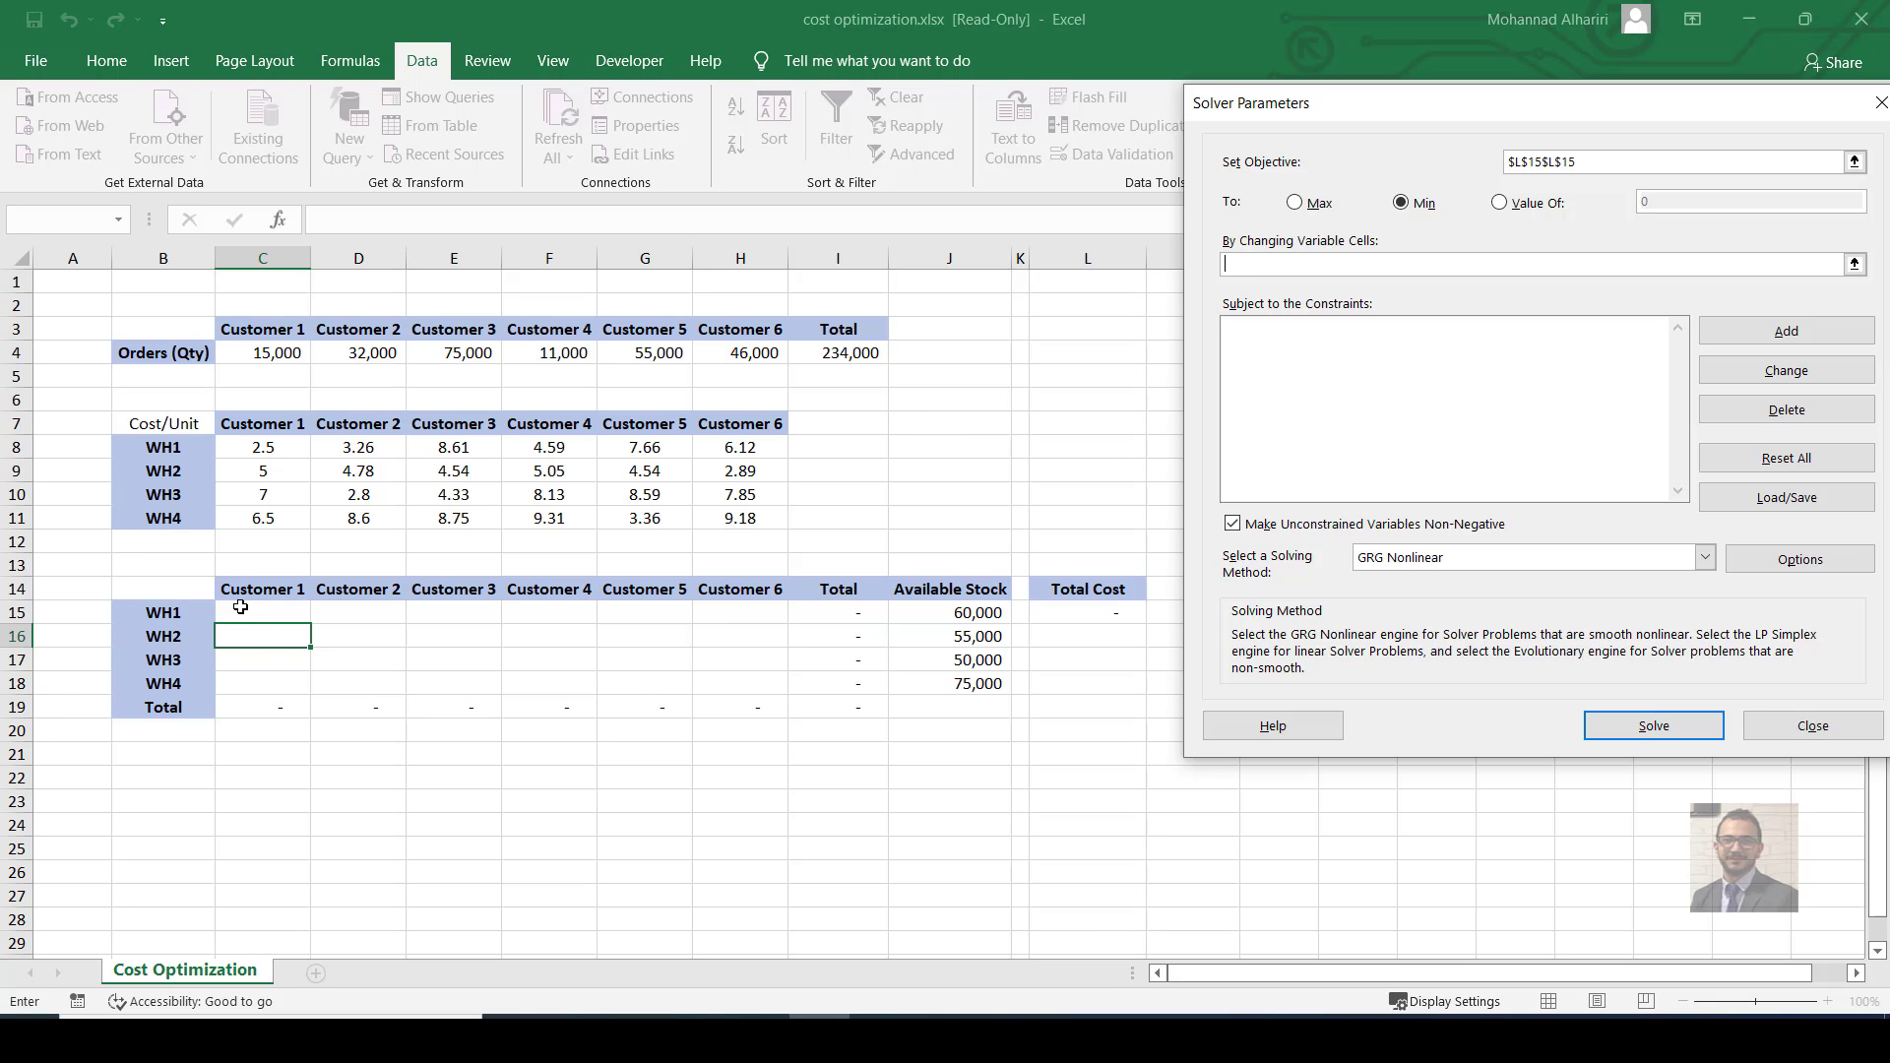
pyautogui.moveTo(240, 607); pyautogui.dragTo(737, 680)
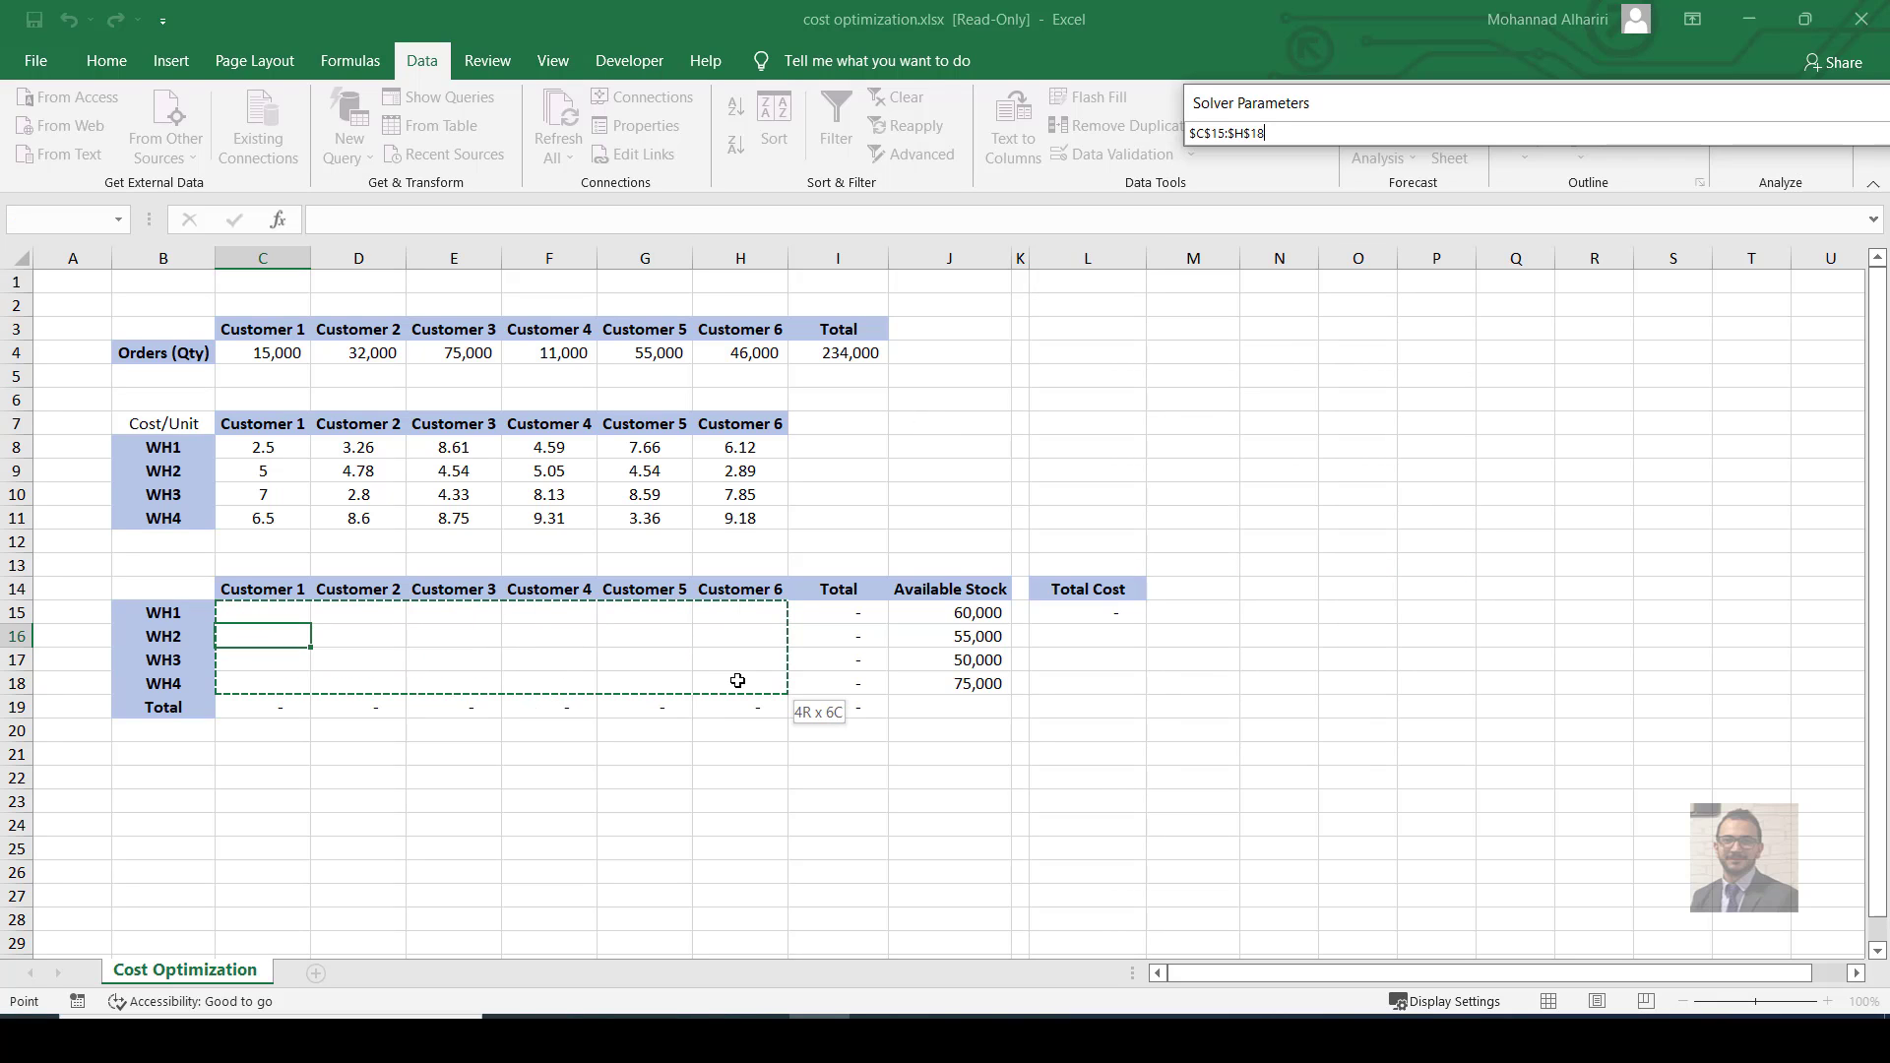
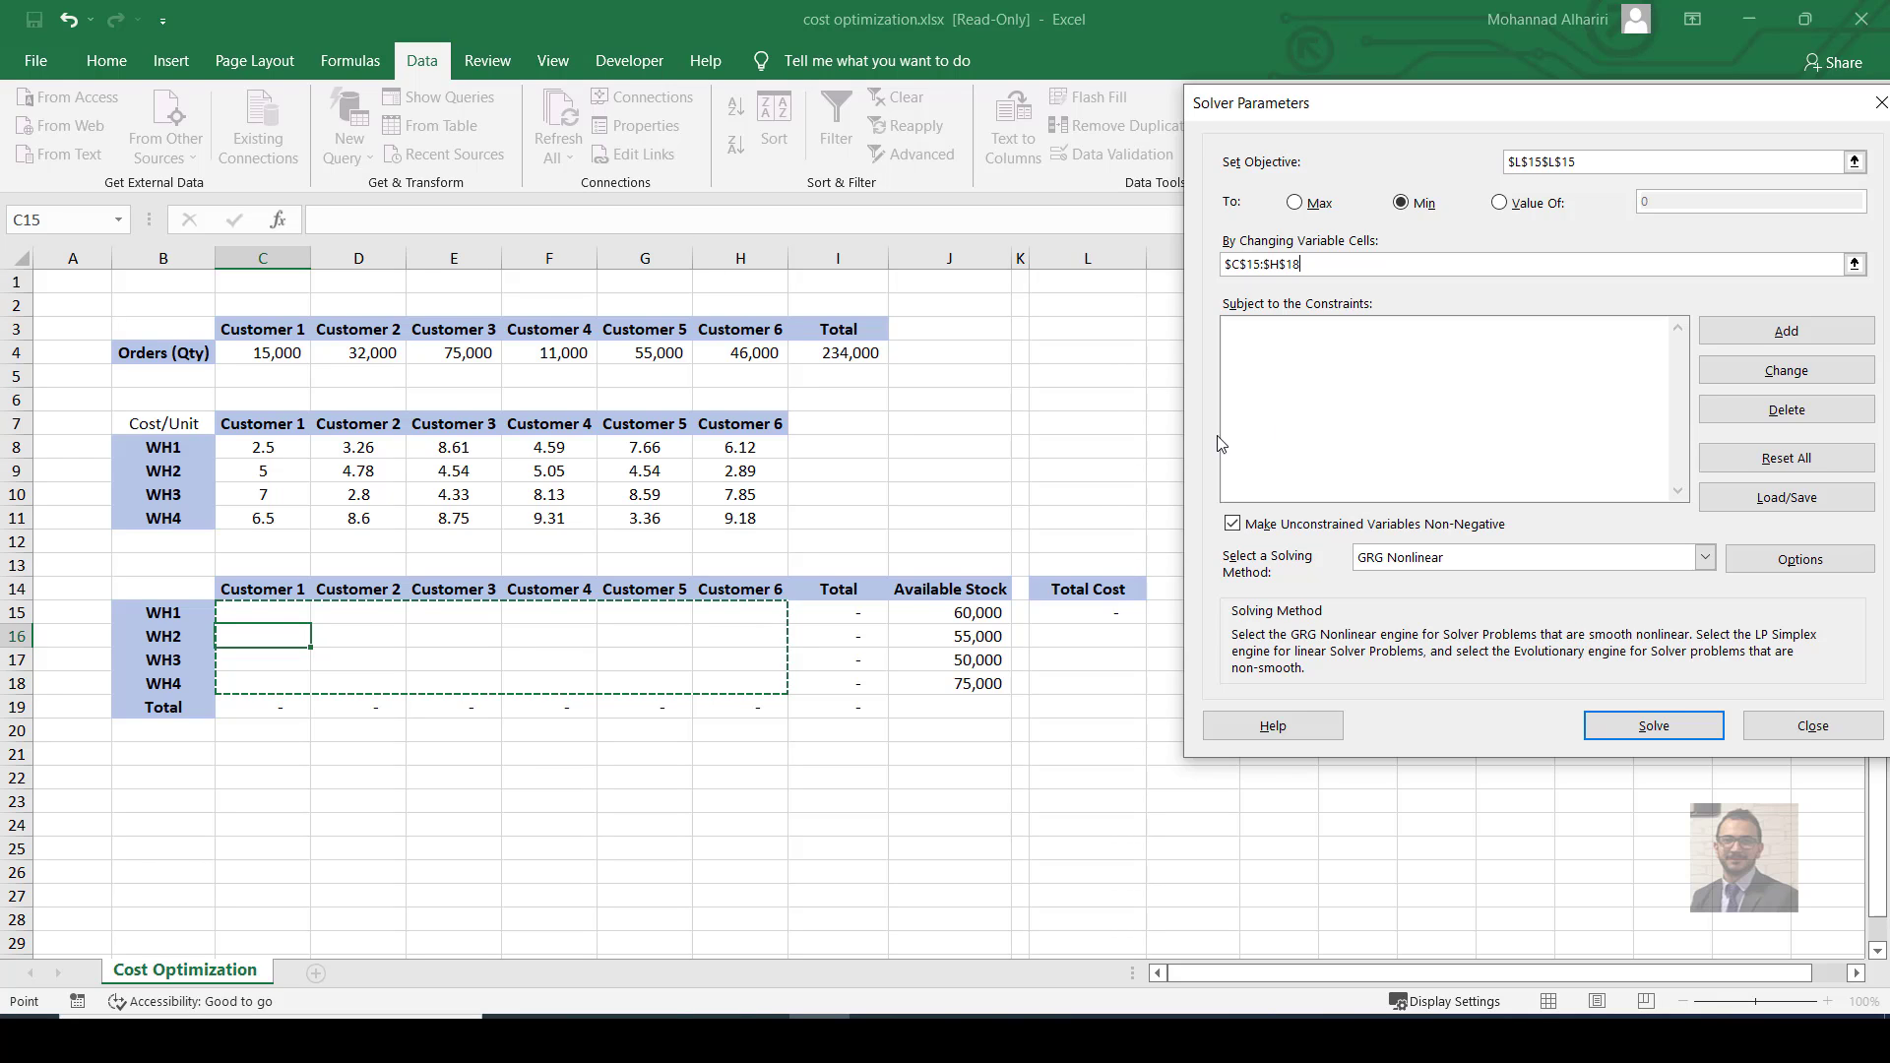
pyautogui.click(1762, 335)
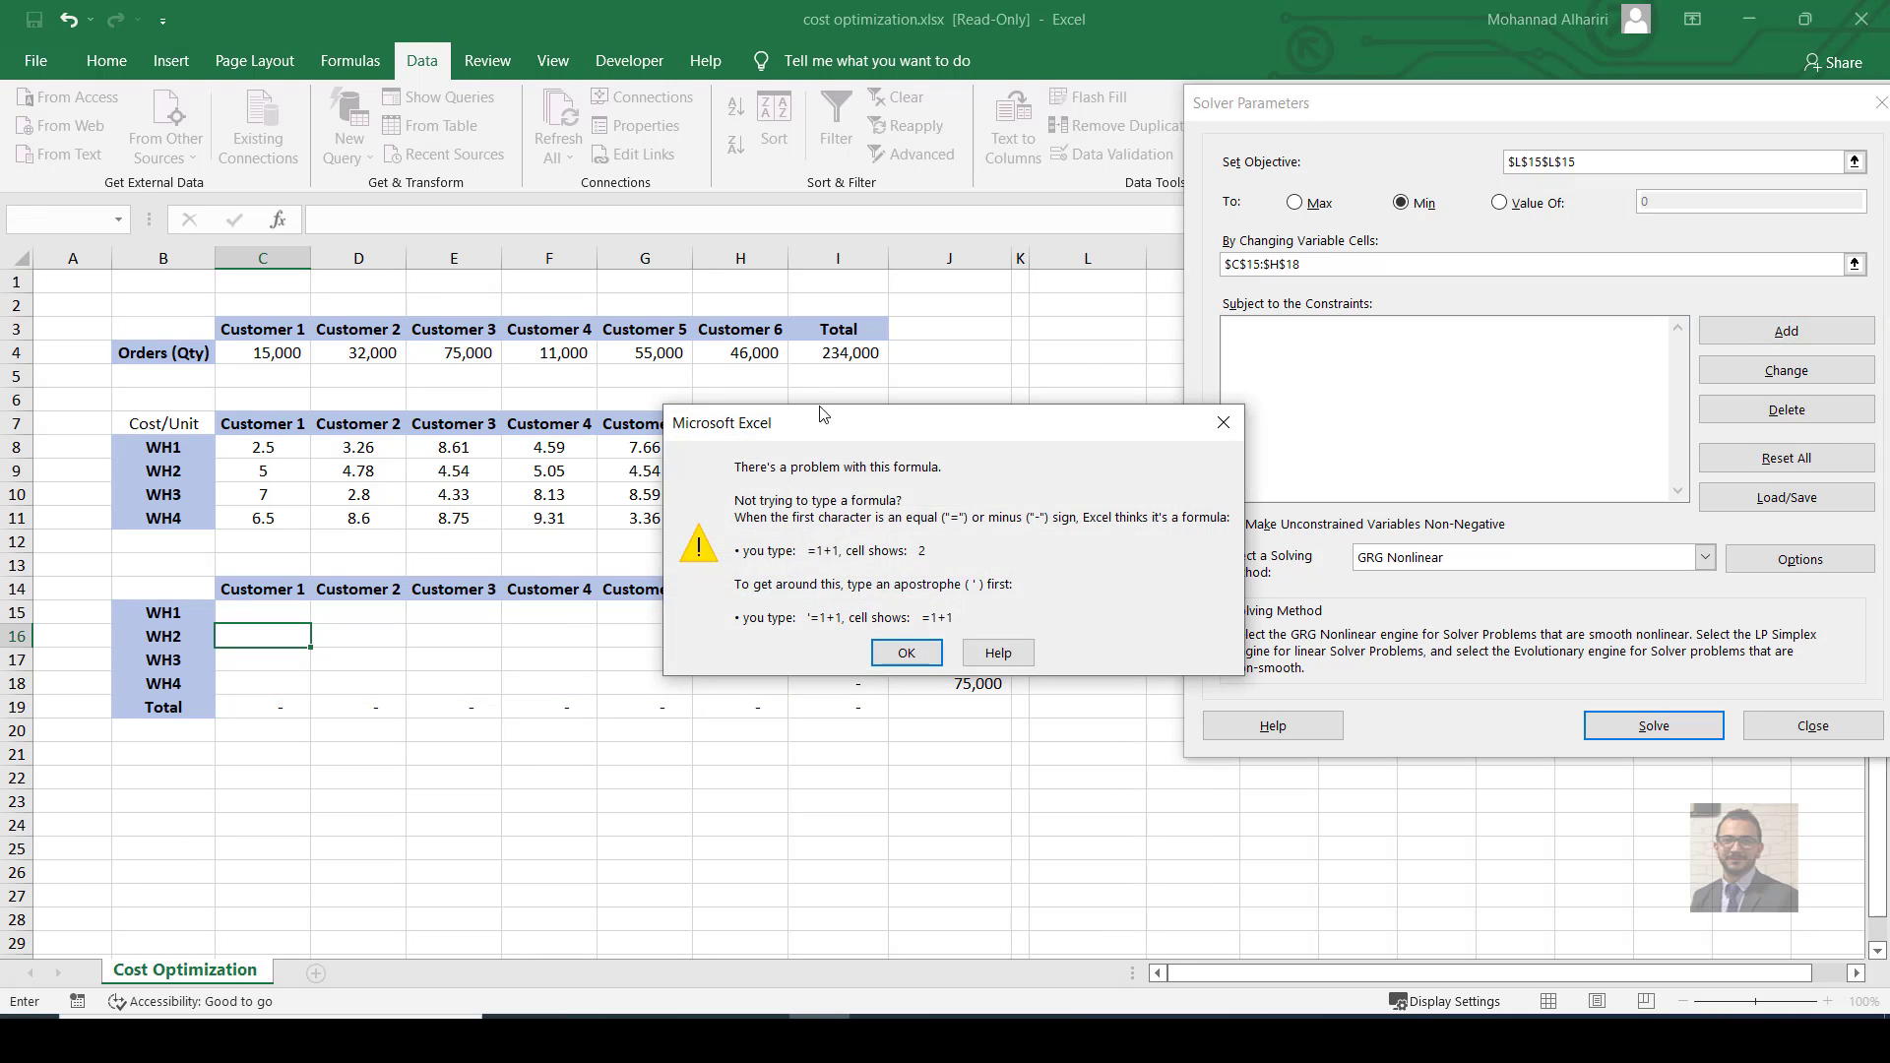
pyautogui.click(904, 651)
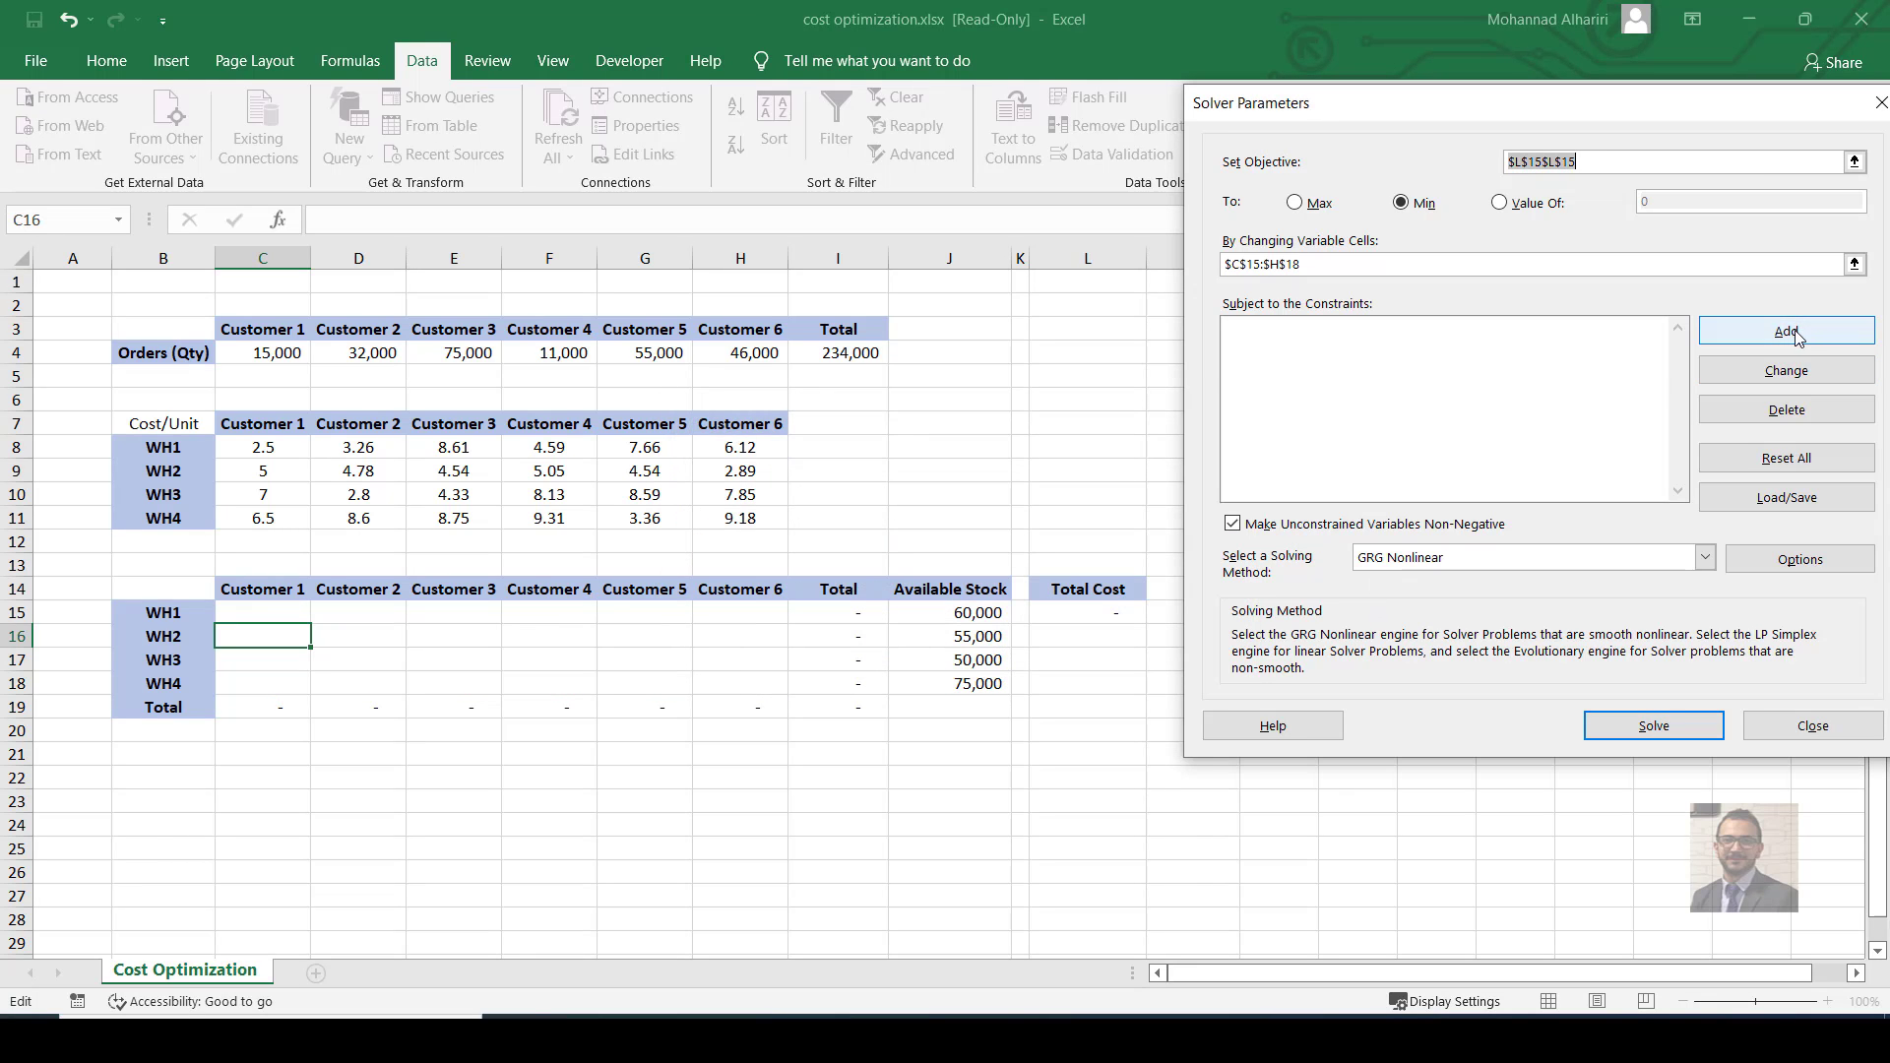
pyautogui.click(1739, 340)
pyautogui.press('Return')
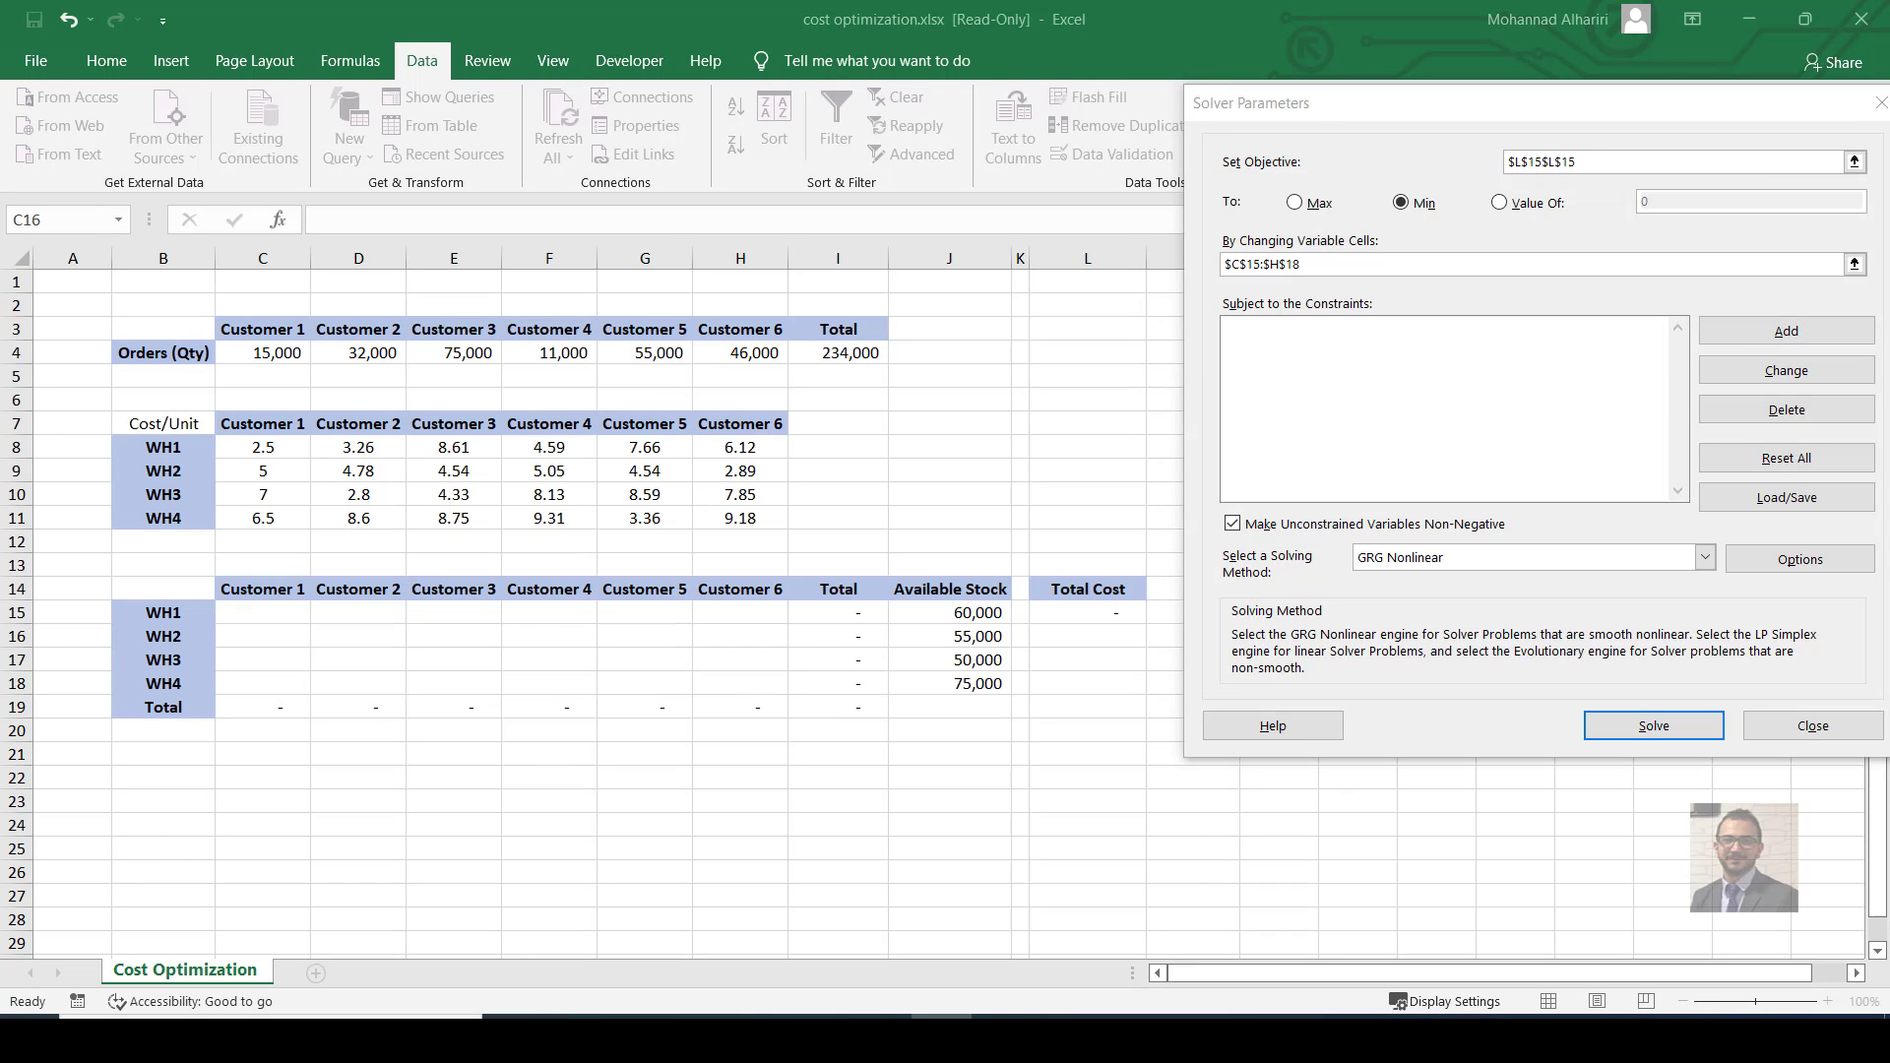
pyautogui.click(1788, 334)
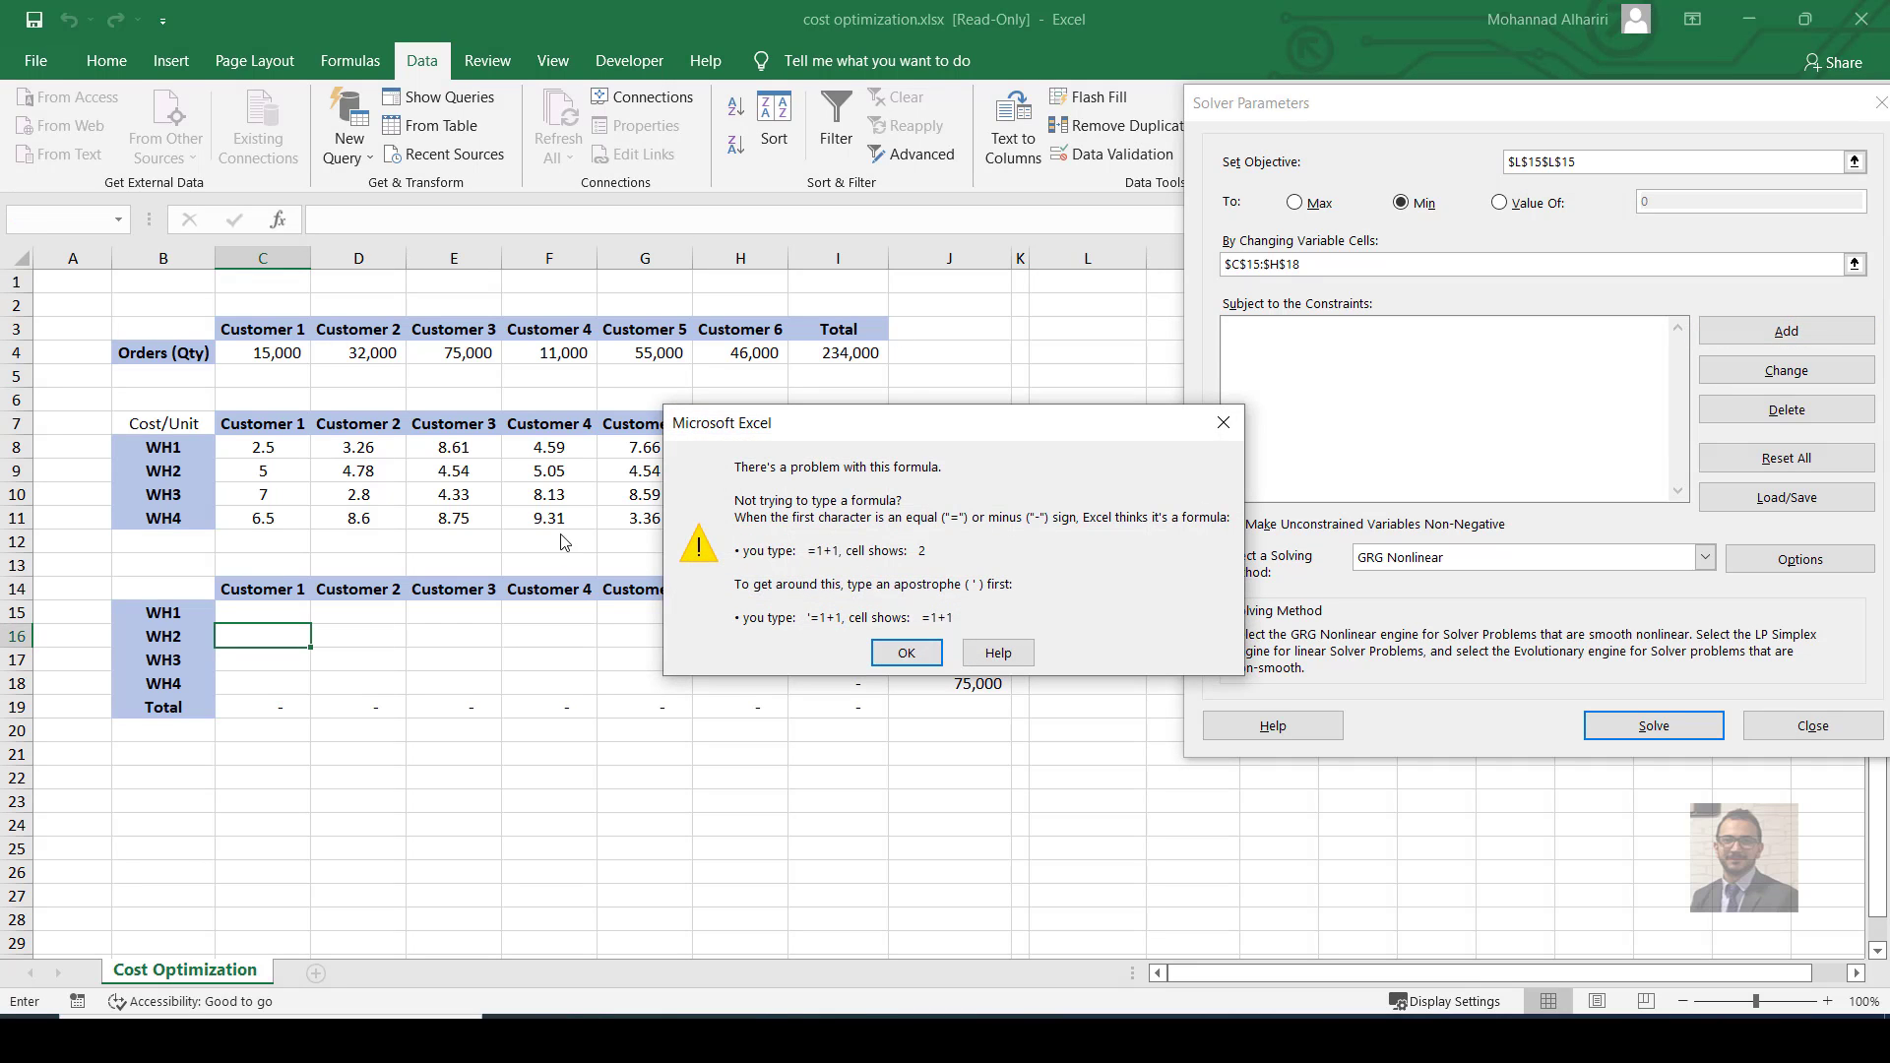
pyautogui.click(906, 653)
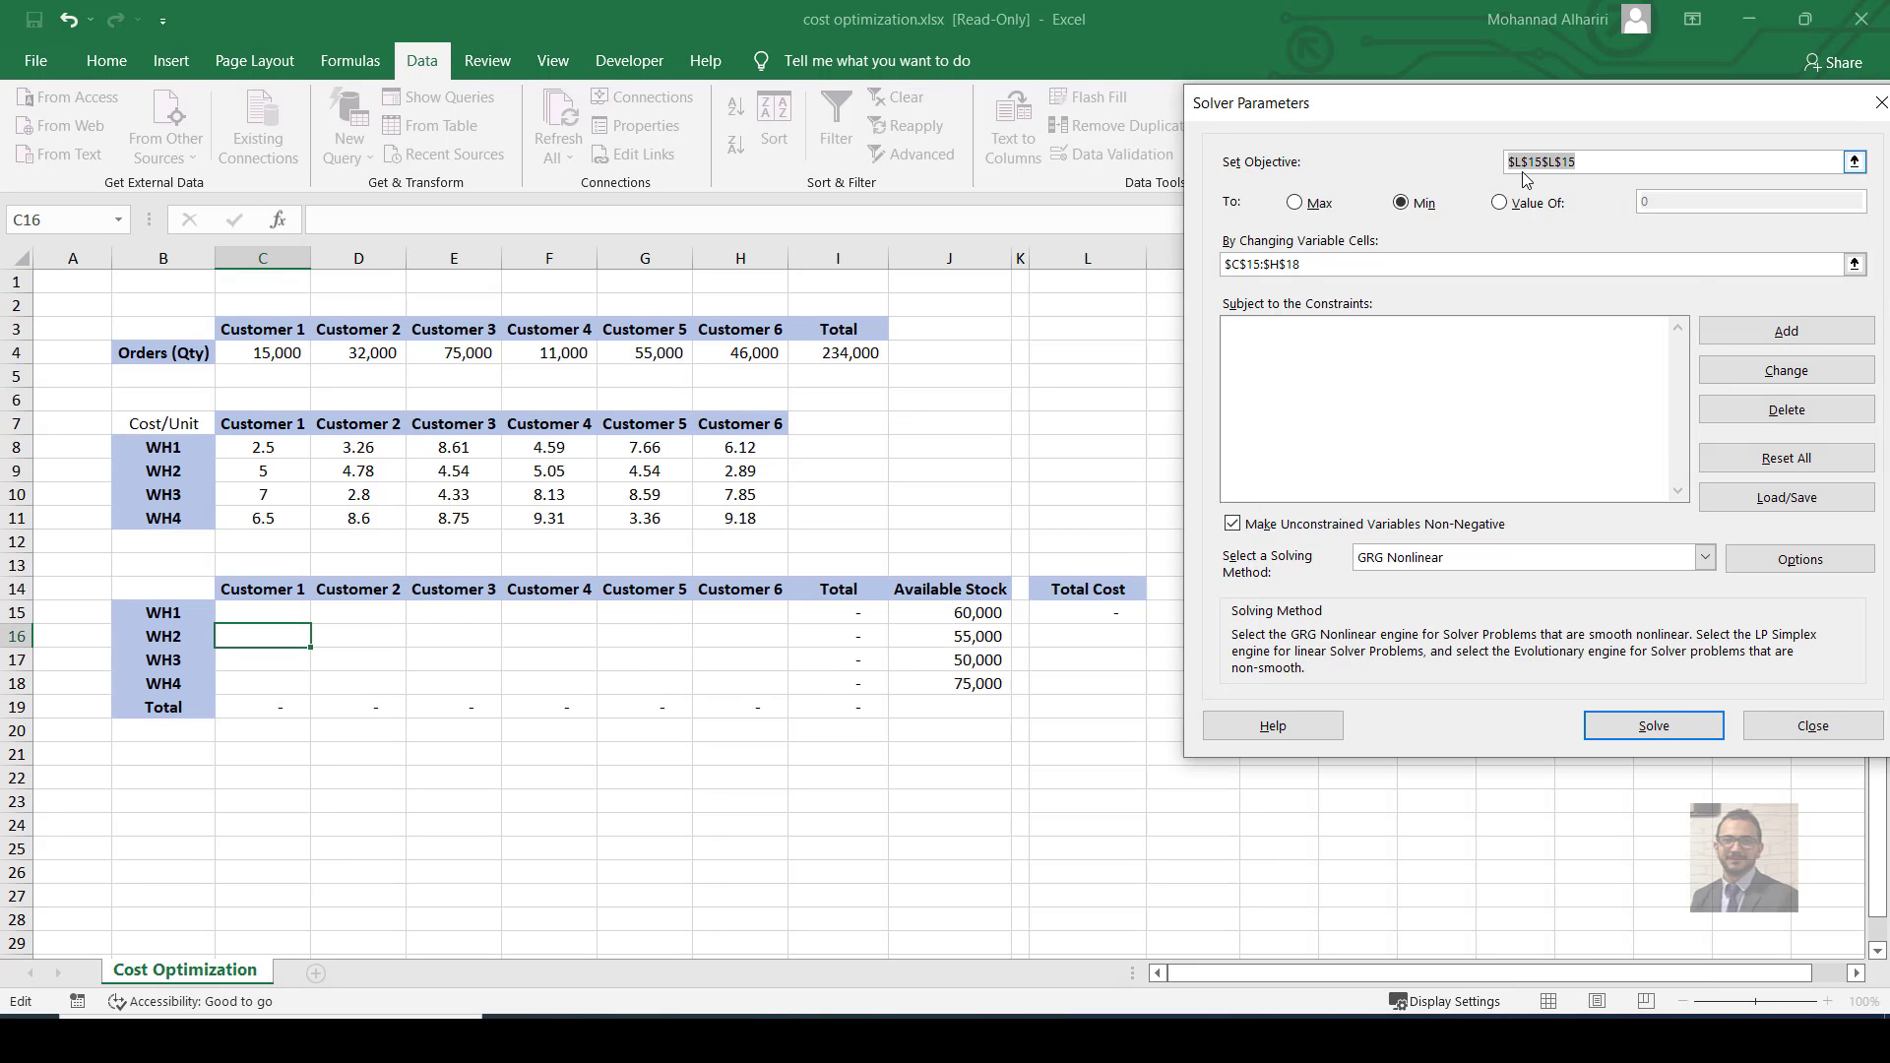
# Correct the Solver objective to cell L15 and add the constraint that customer totals C19:H19 equal the order quantities C4:H4.
pyautogui.moveTo(1506, 102)
pyautogui.mouseDown()
pyautogui.moveTo(1650, 87)
pyautogui.moveTo(1533, 89)
pyautogui.mouseUp()
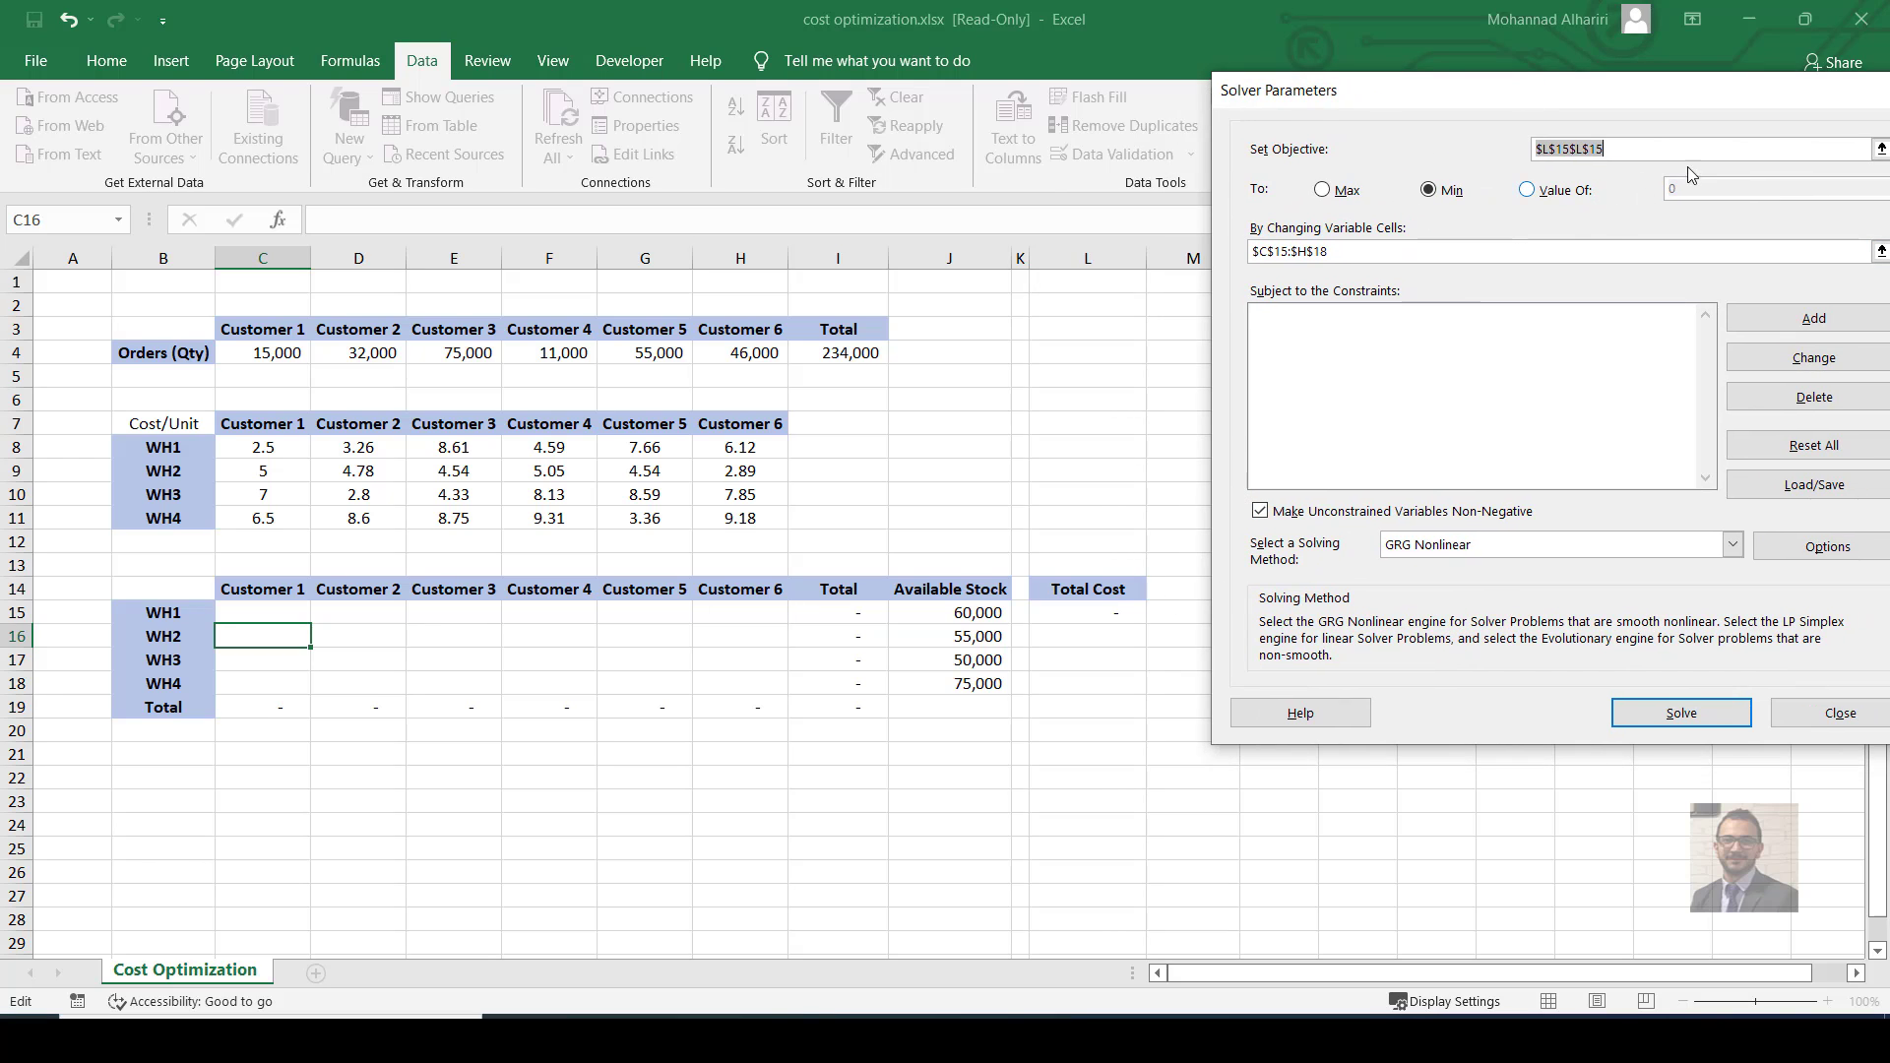
pyautogui.click(1122, 610)
pyautogui.click(1767, 323)
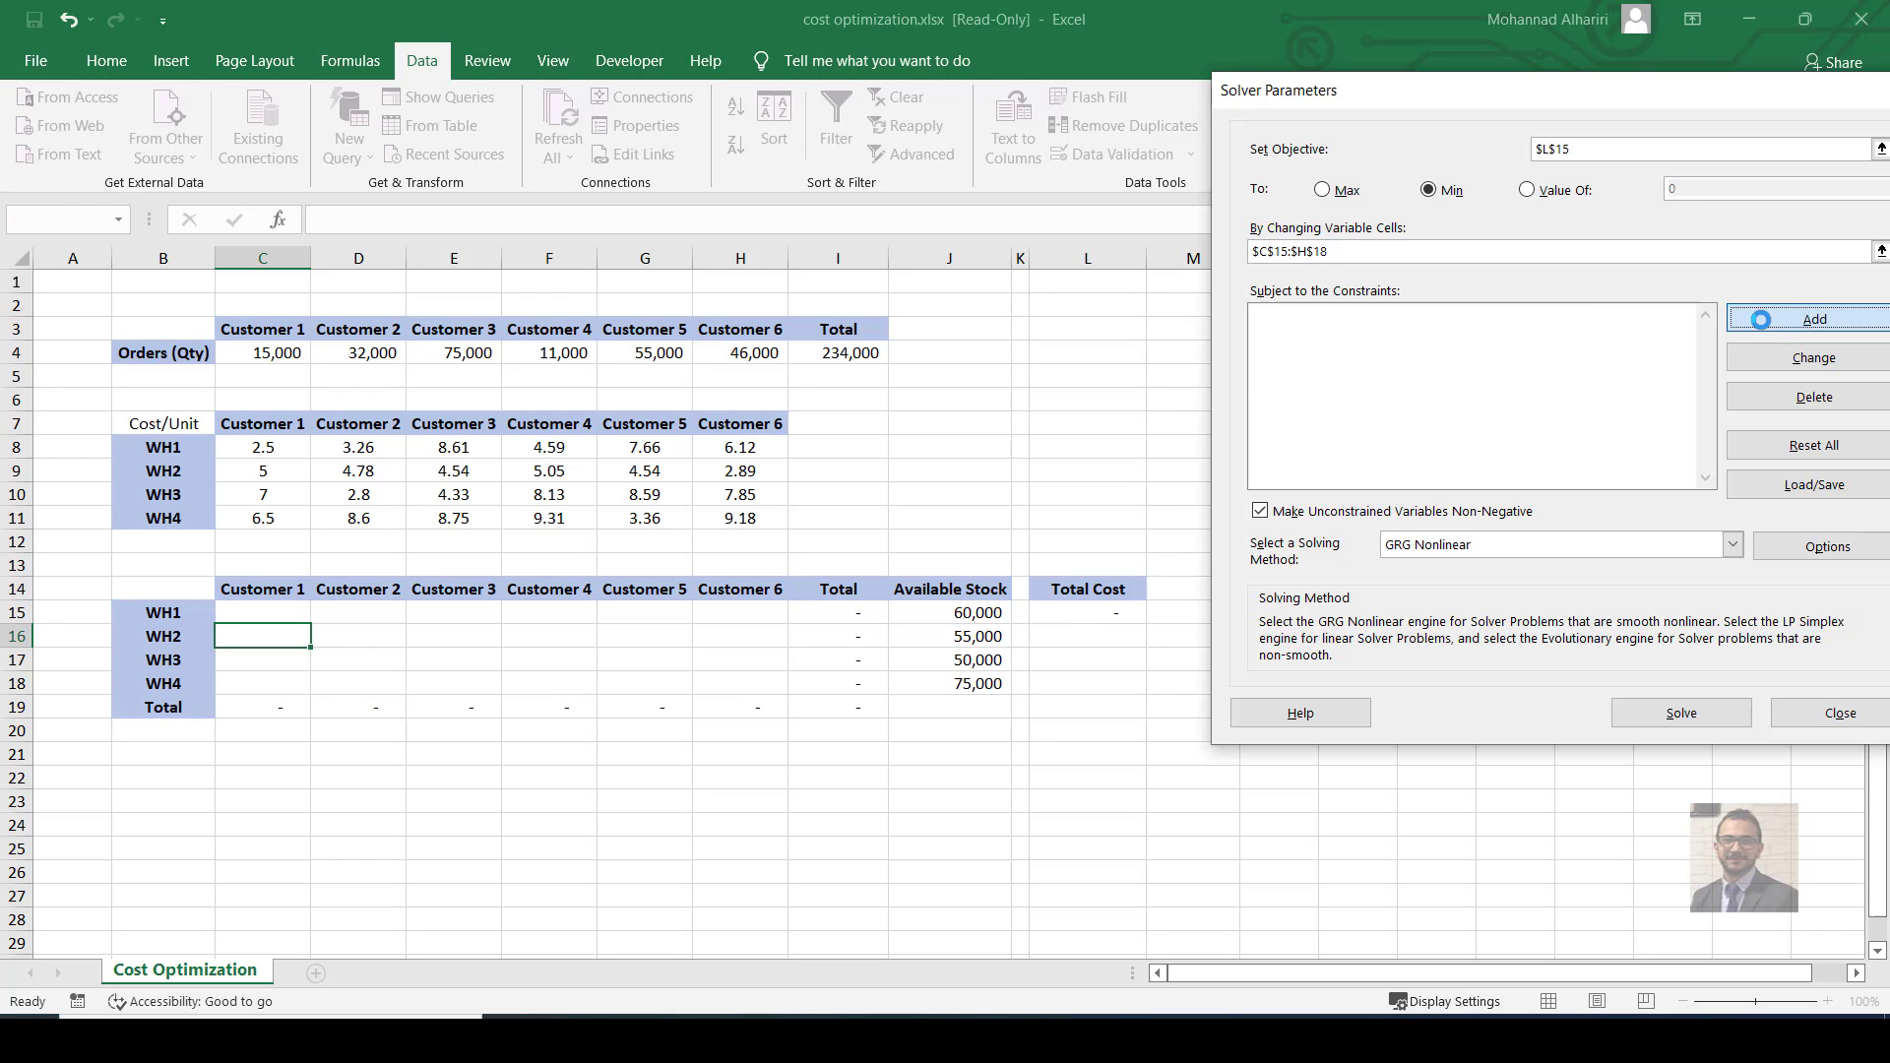
pyautogui.moveTo(1416, 338); pyautogui.dragTo(1209, 291)
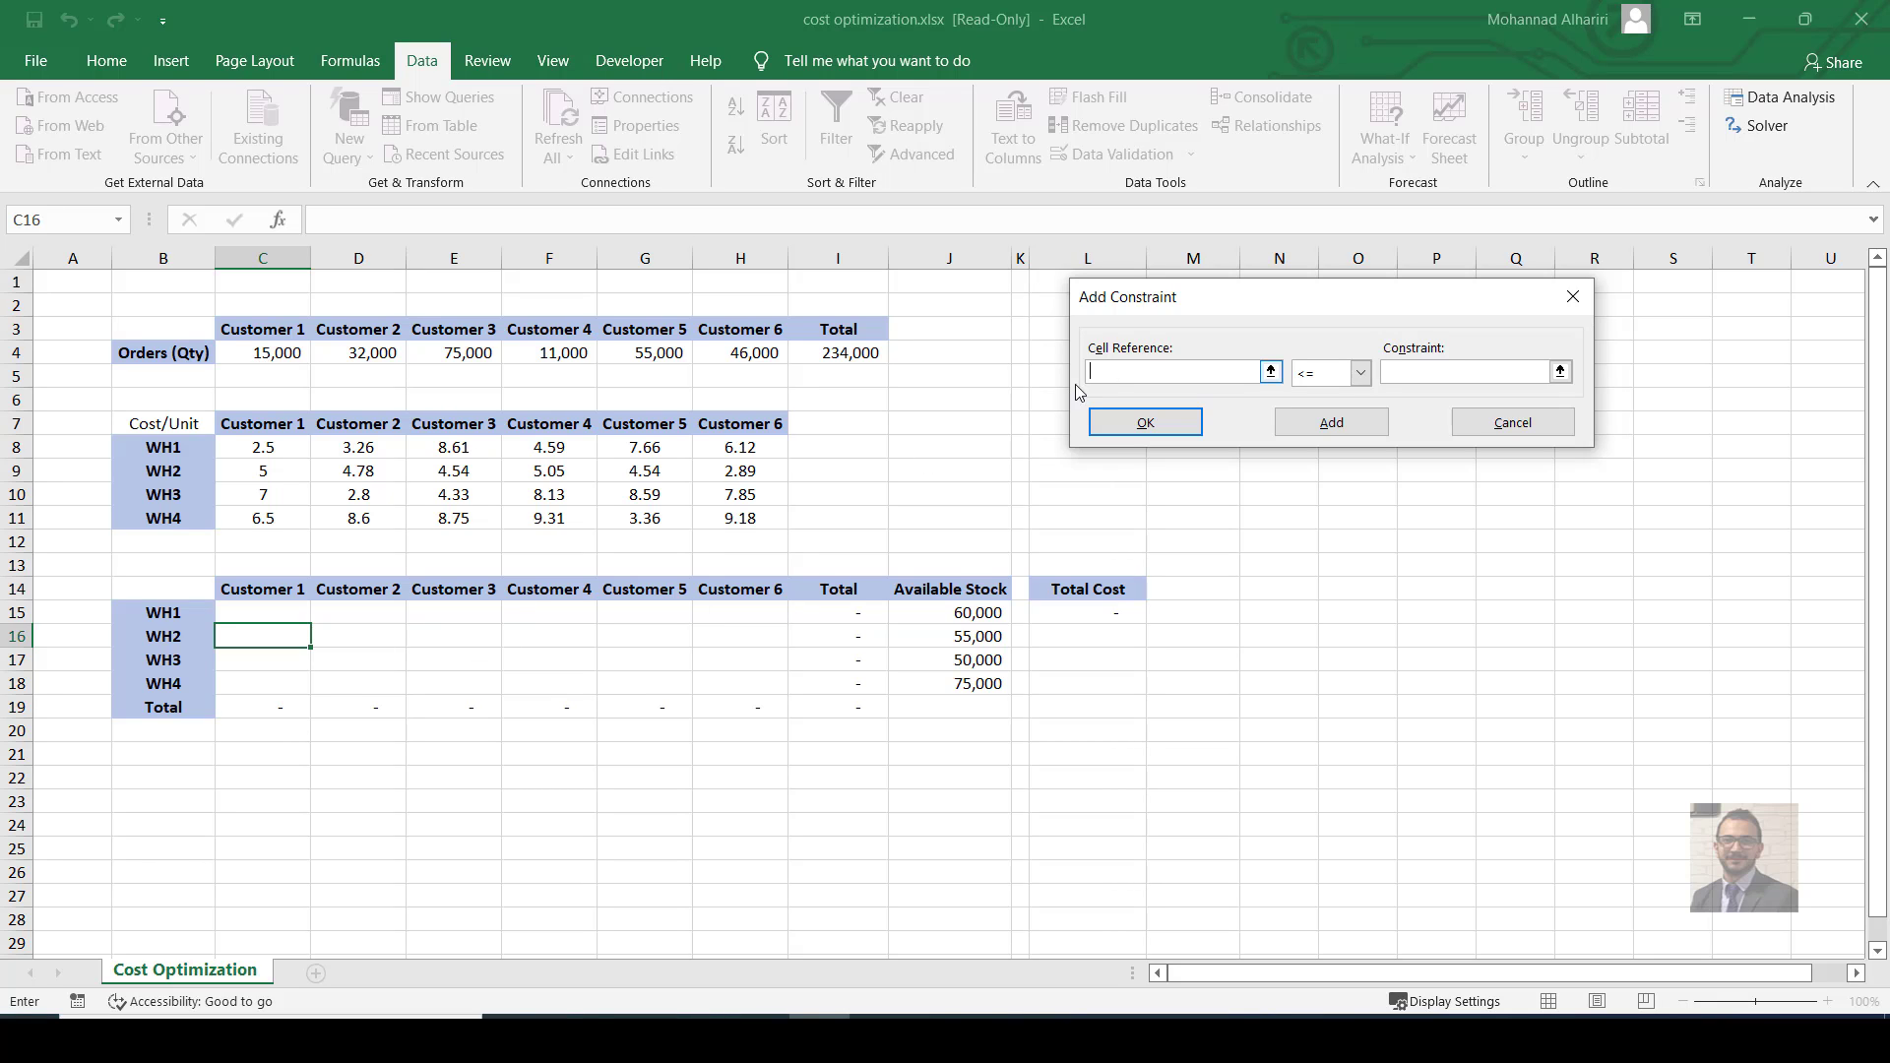
pyautogui.moveTo(272, 703); pyautogui.dragTo(735, 709)
pyautogui.click(1332, 382)
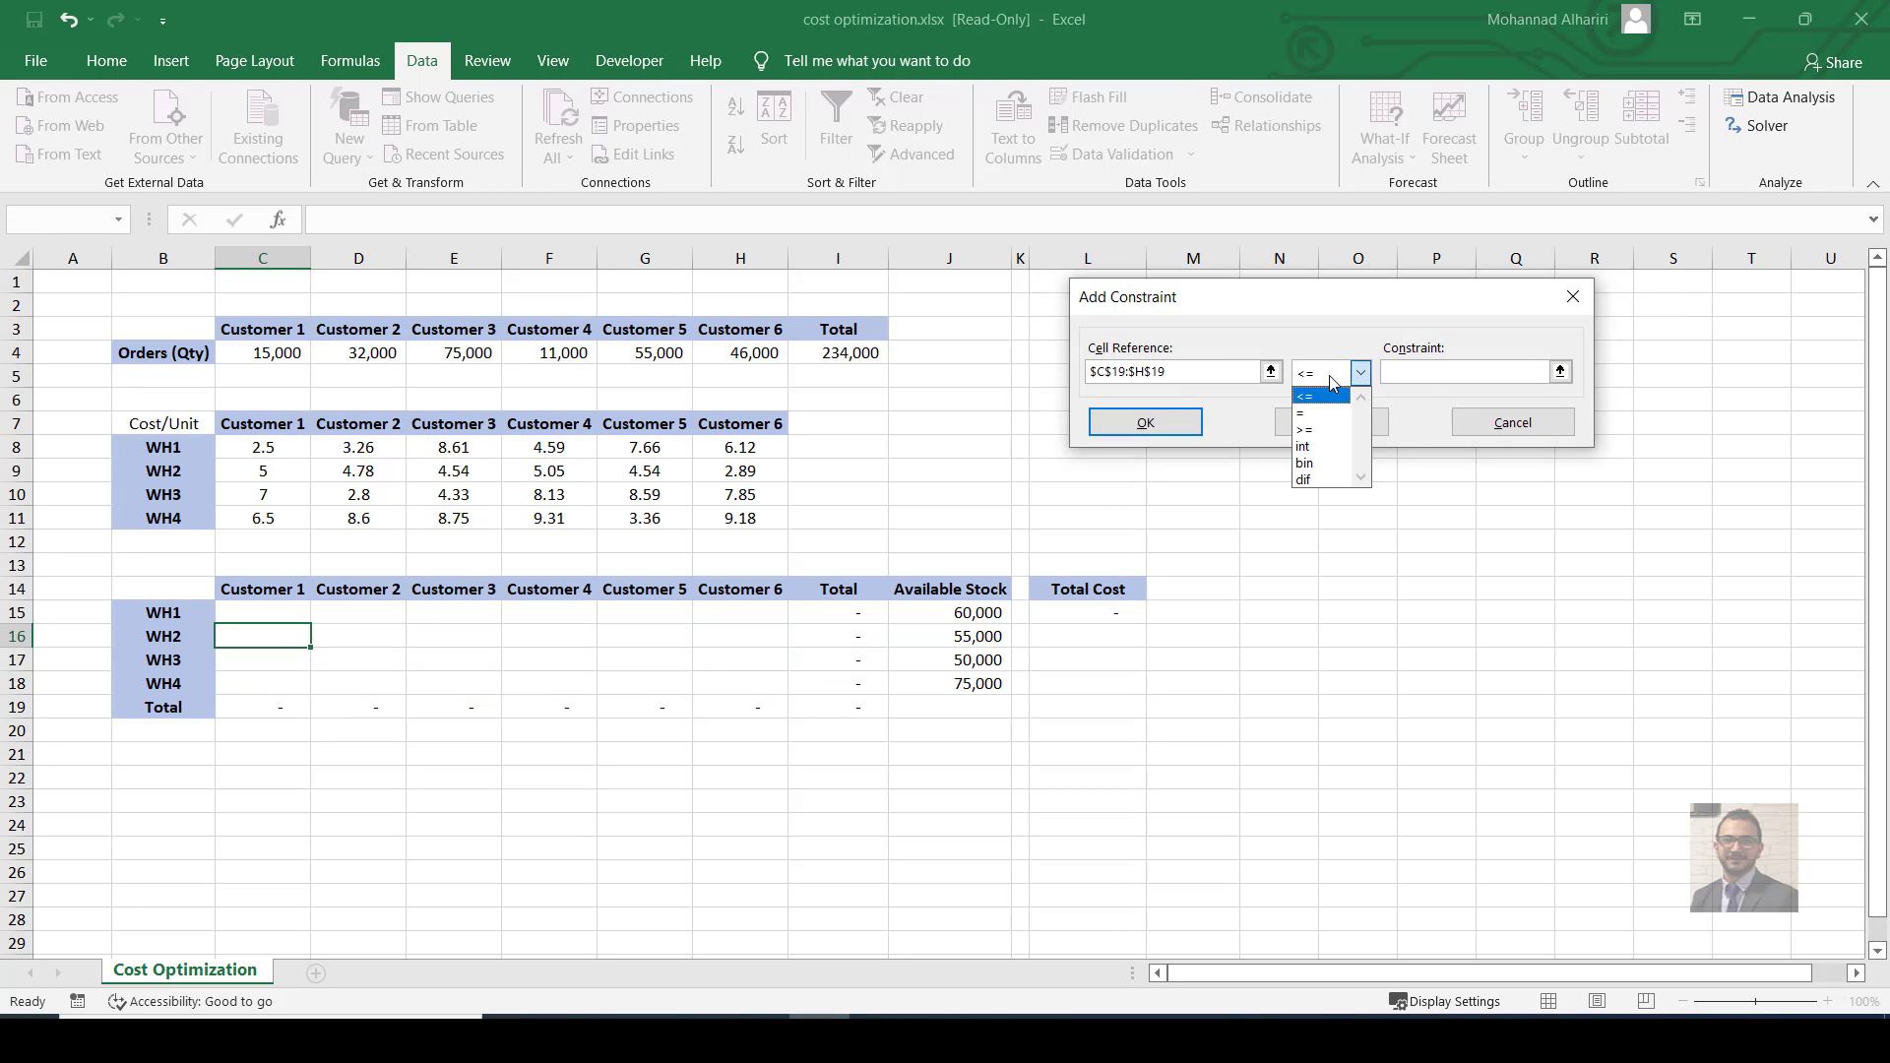
pyautogui.click(1301, 412)
pyautogui.moveTo(284, 355); pyautogui.dragTo(714, 377)
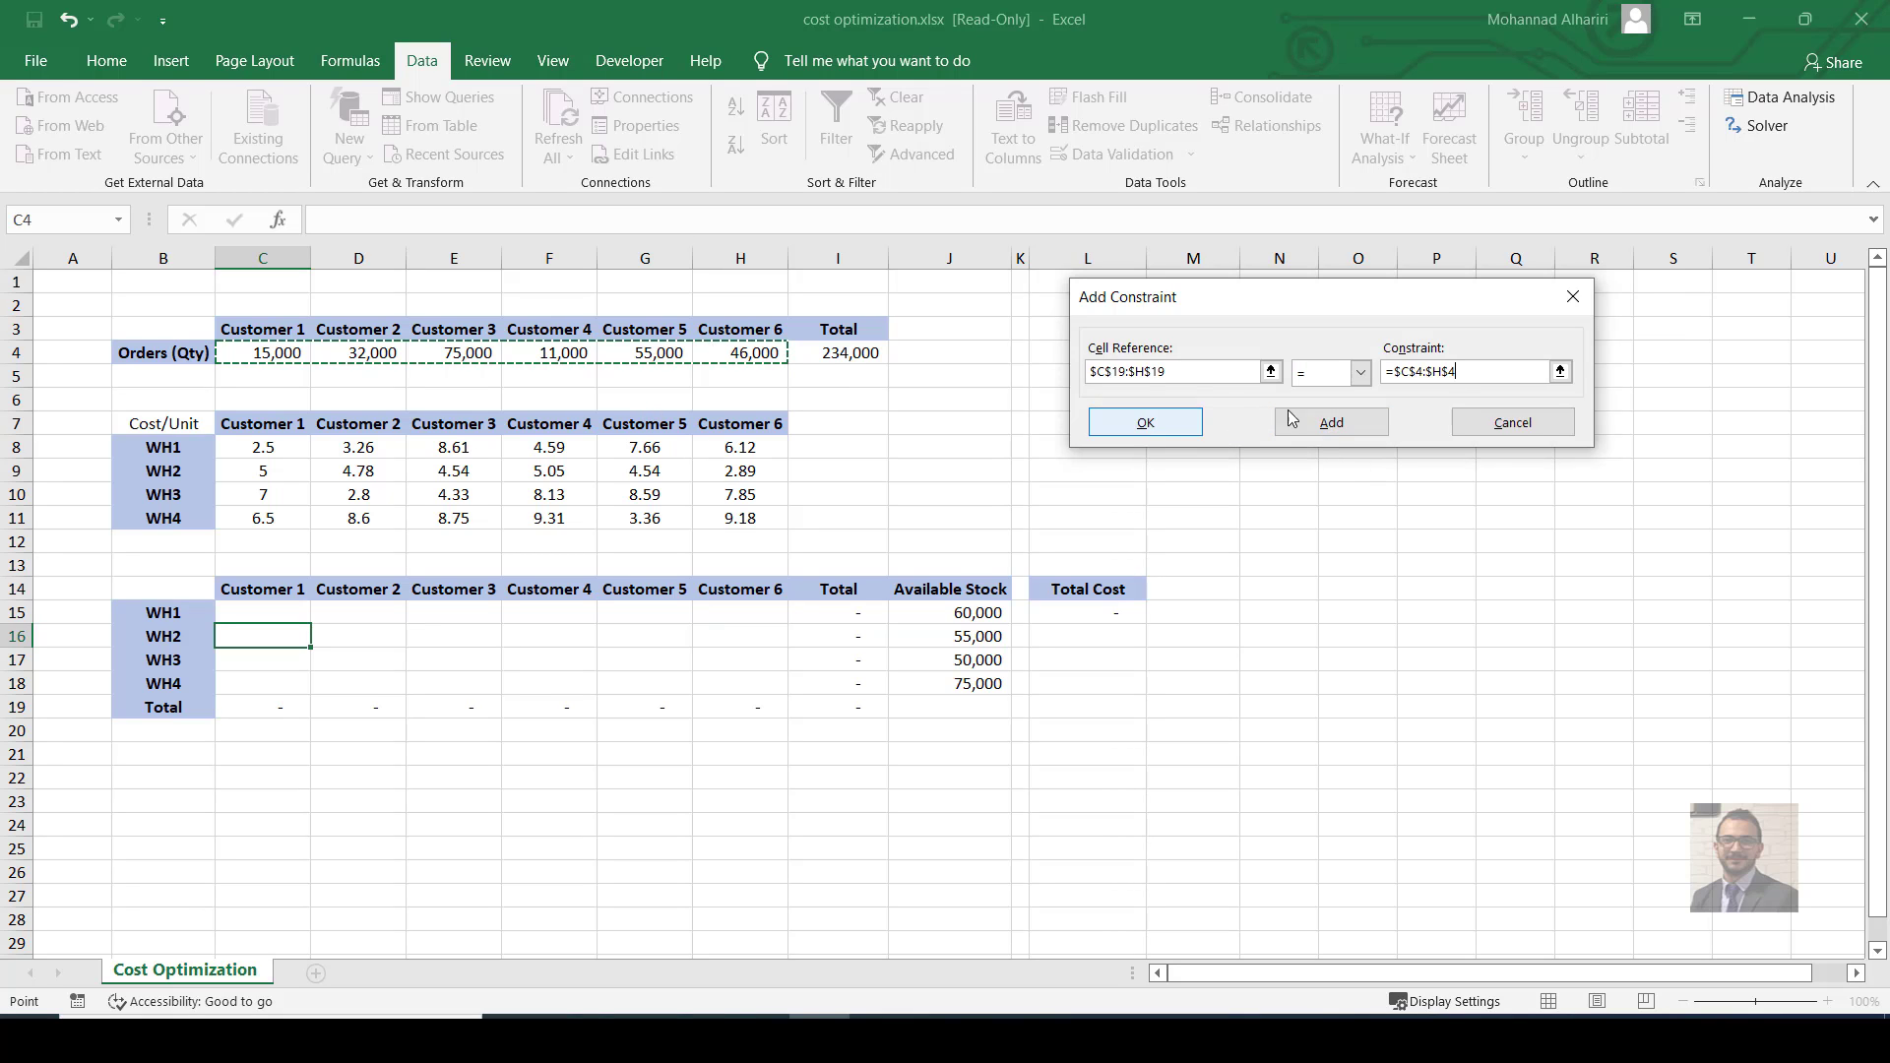
pyautogui.click(1324, 424)
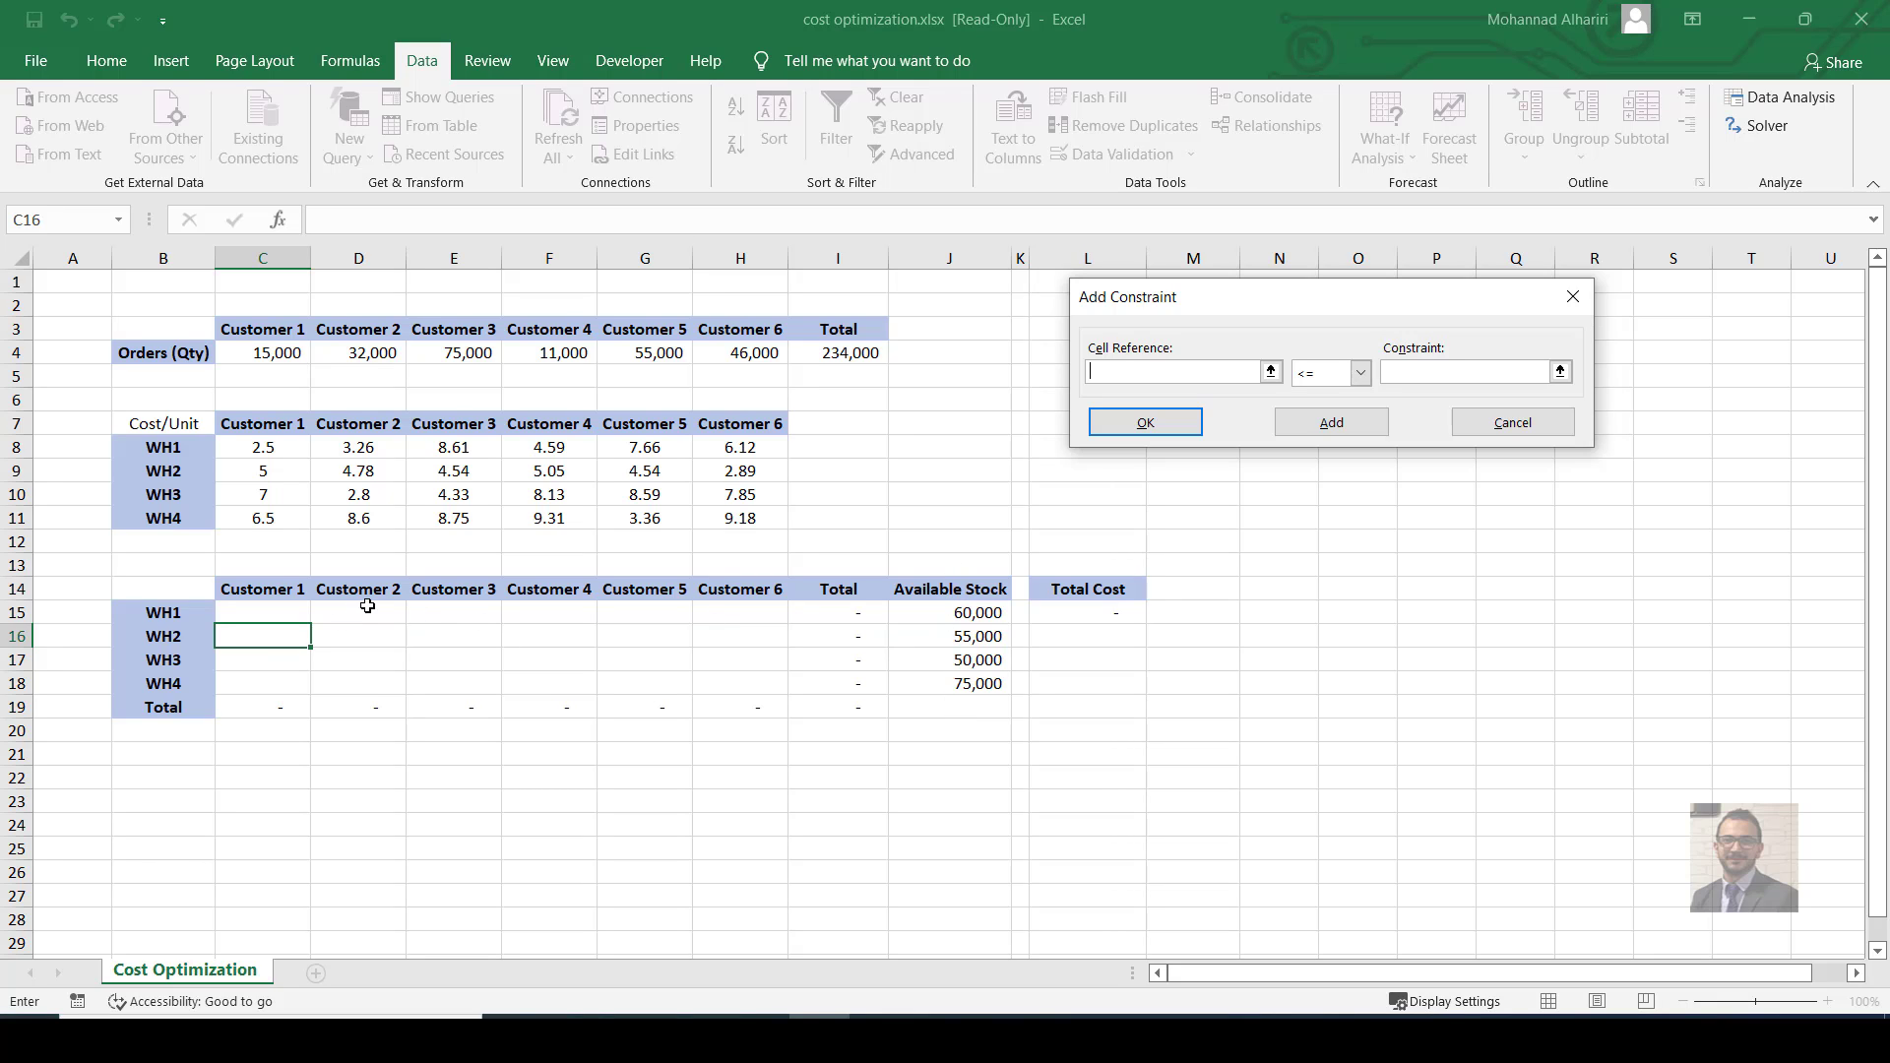
# Add the constraint that warehouse totals I15:I18 are less than or equal to the available stock J15:J18.
pyautogui.moveTo(854, 615); pyautogui.dragTo(872, 681)
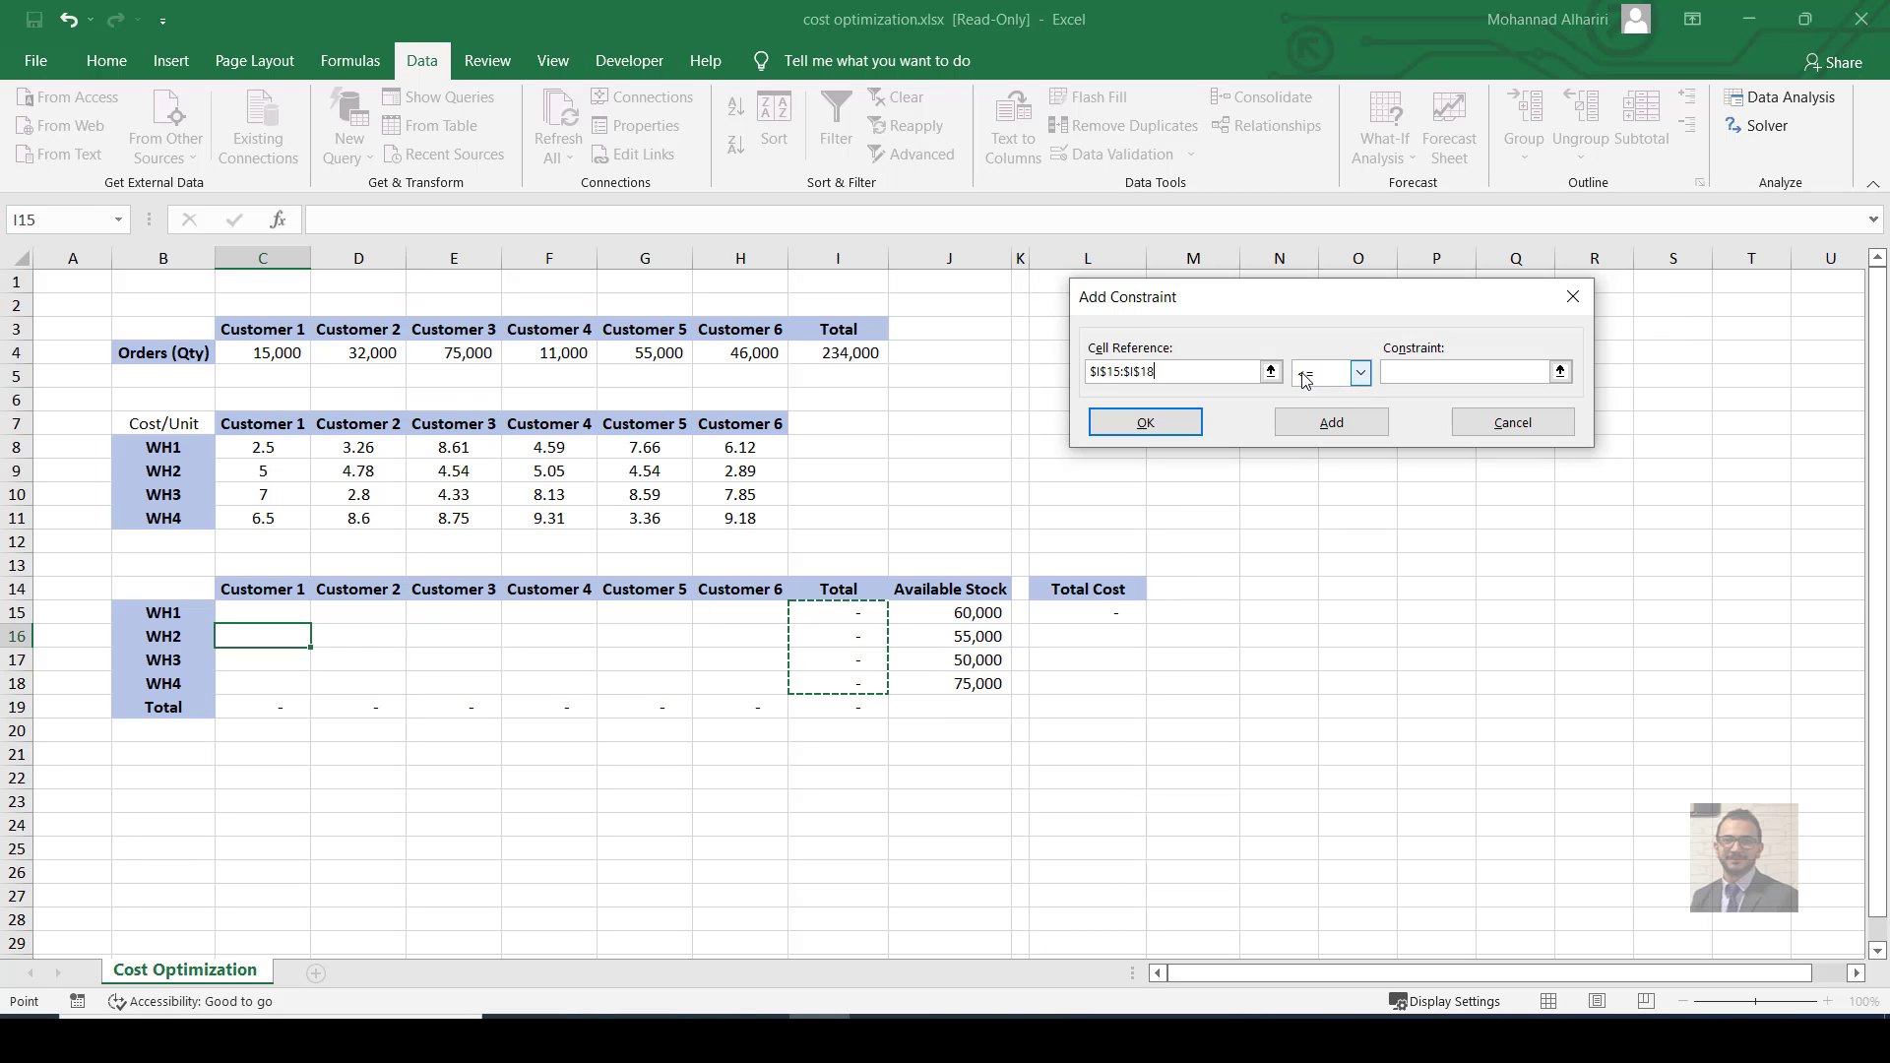
pyautogui.click(1521, 372)
pyautogui.click(973, 613)
pyautogui.moveTo(972, 613); pyautogui.dragTo(977, 686)
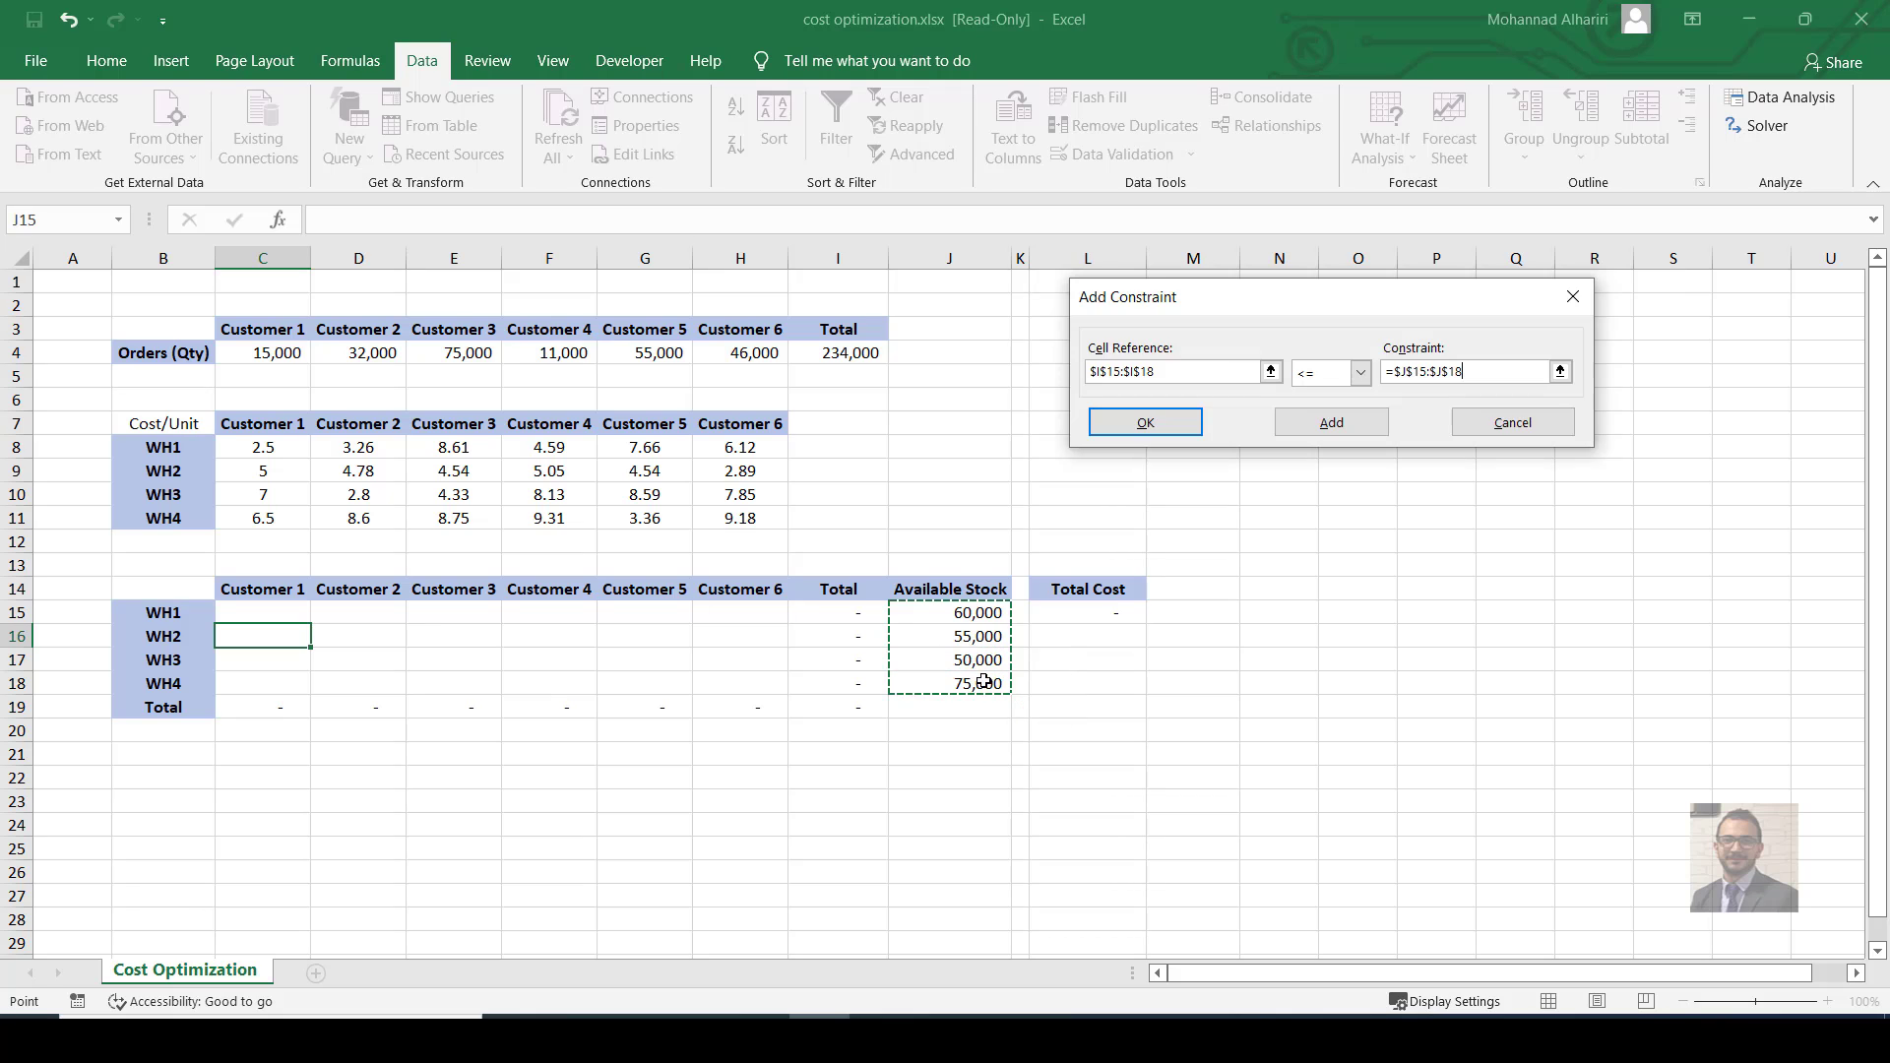
pyautogui.click(1334, 425)
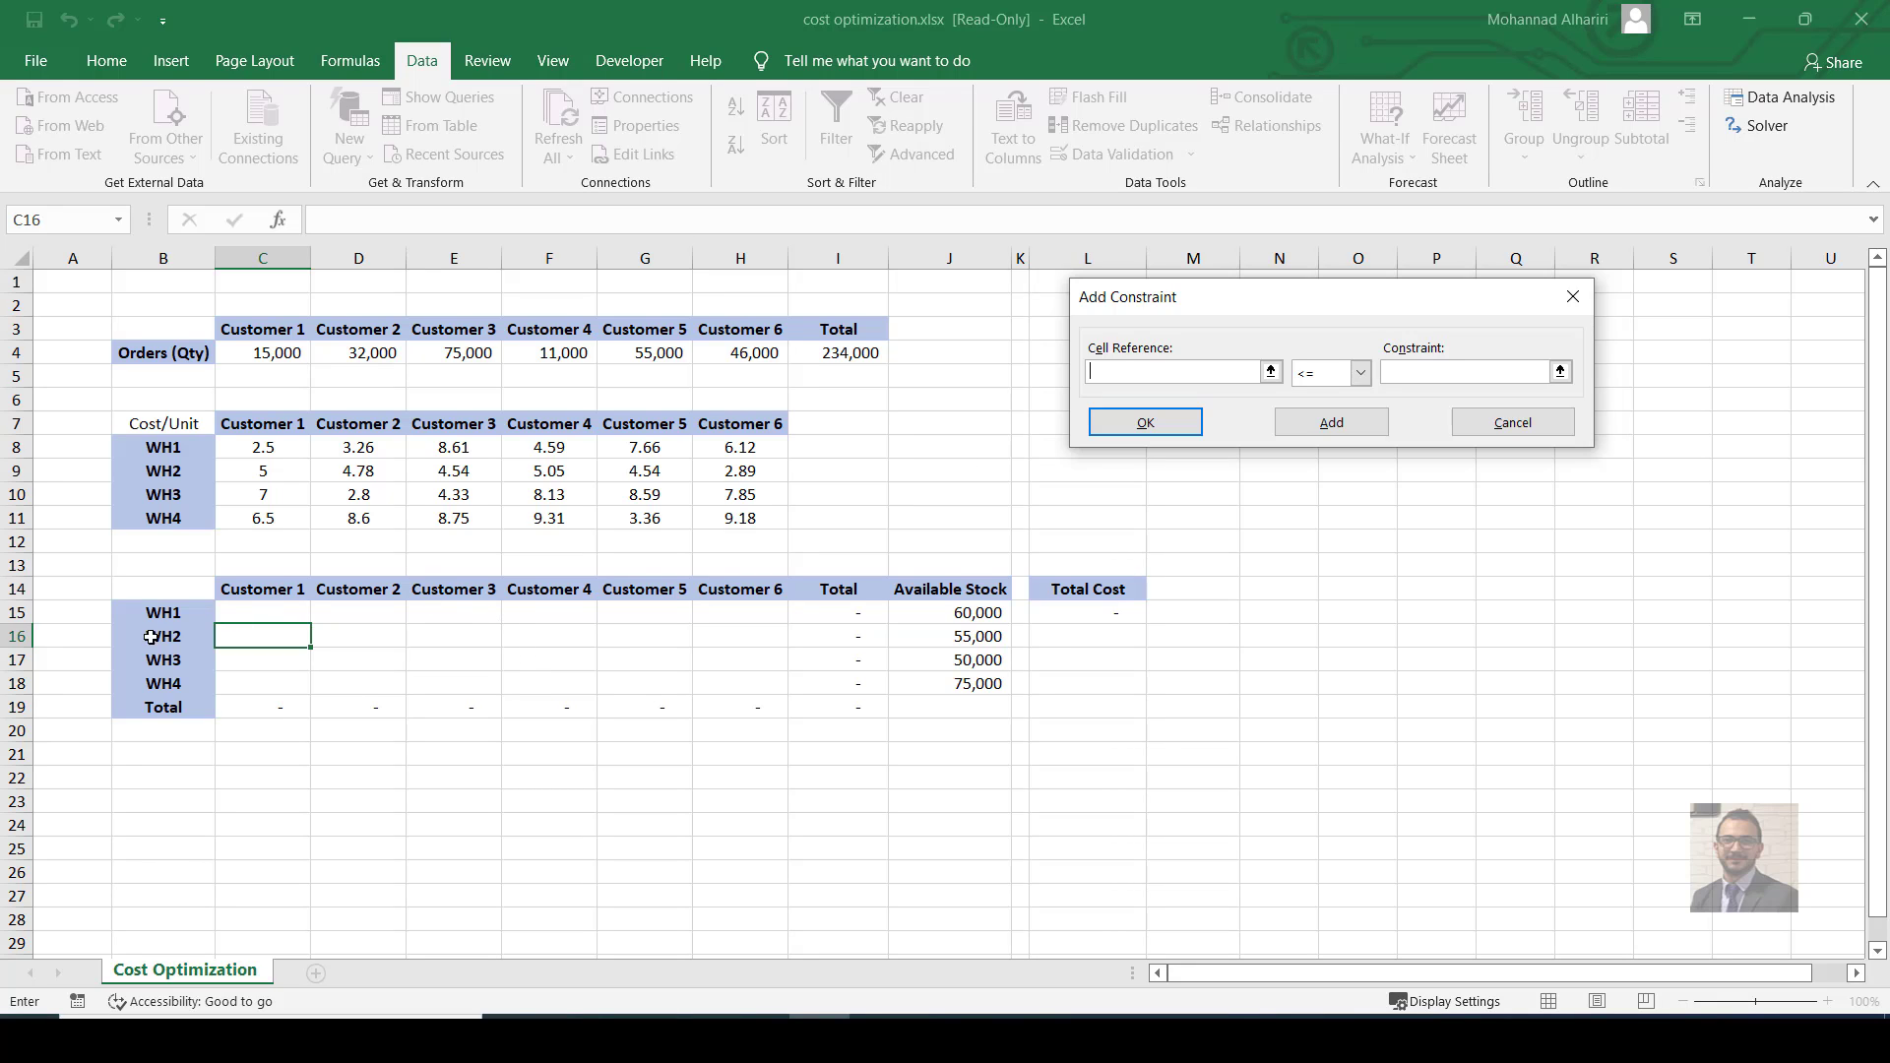
# Add a final constraint requiring the allocation cells C15:H18 to be integers and return to the Solver parameters.
pyautogui.moveTo(280, 614); pyautogui.dragTo(756, 691)
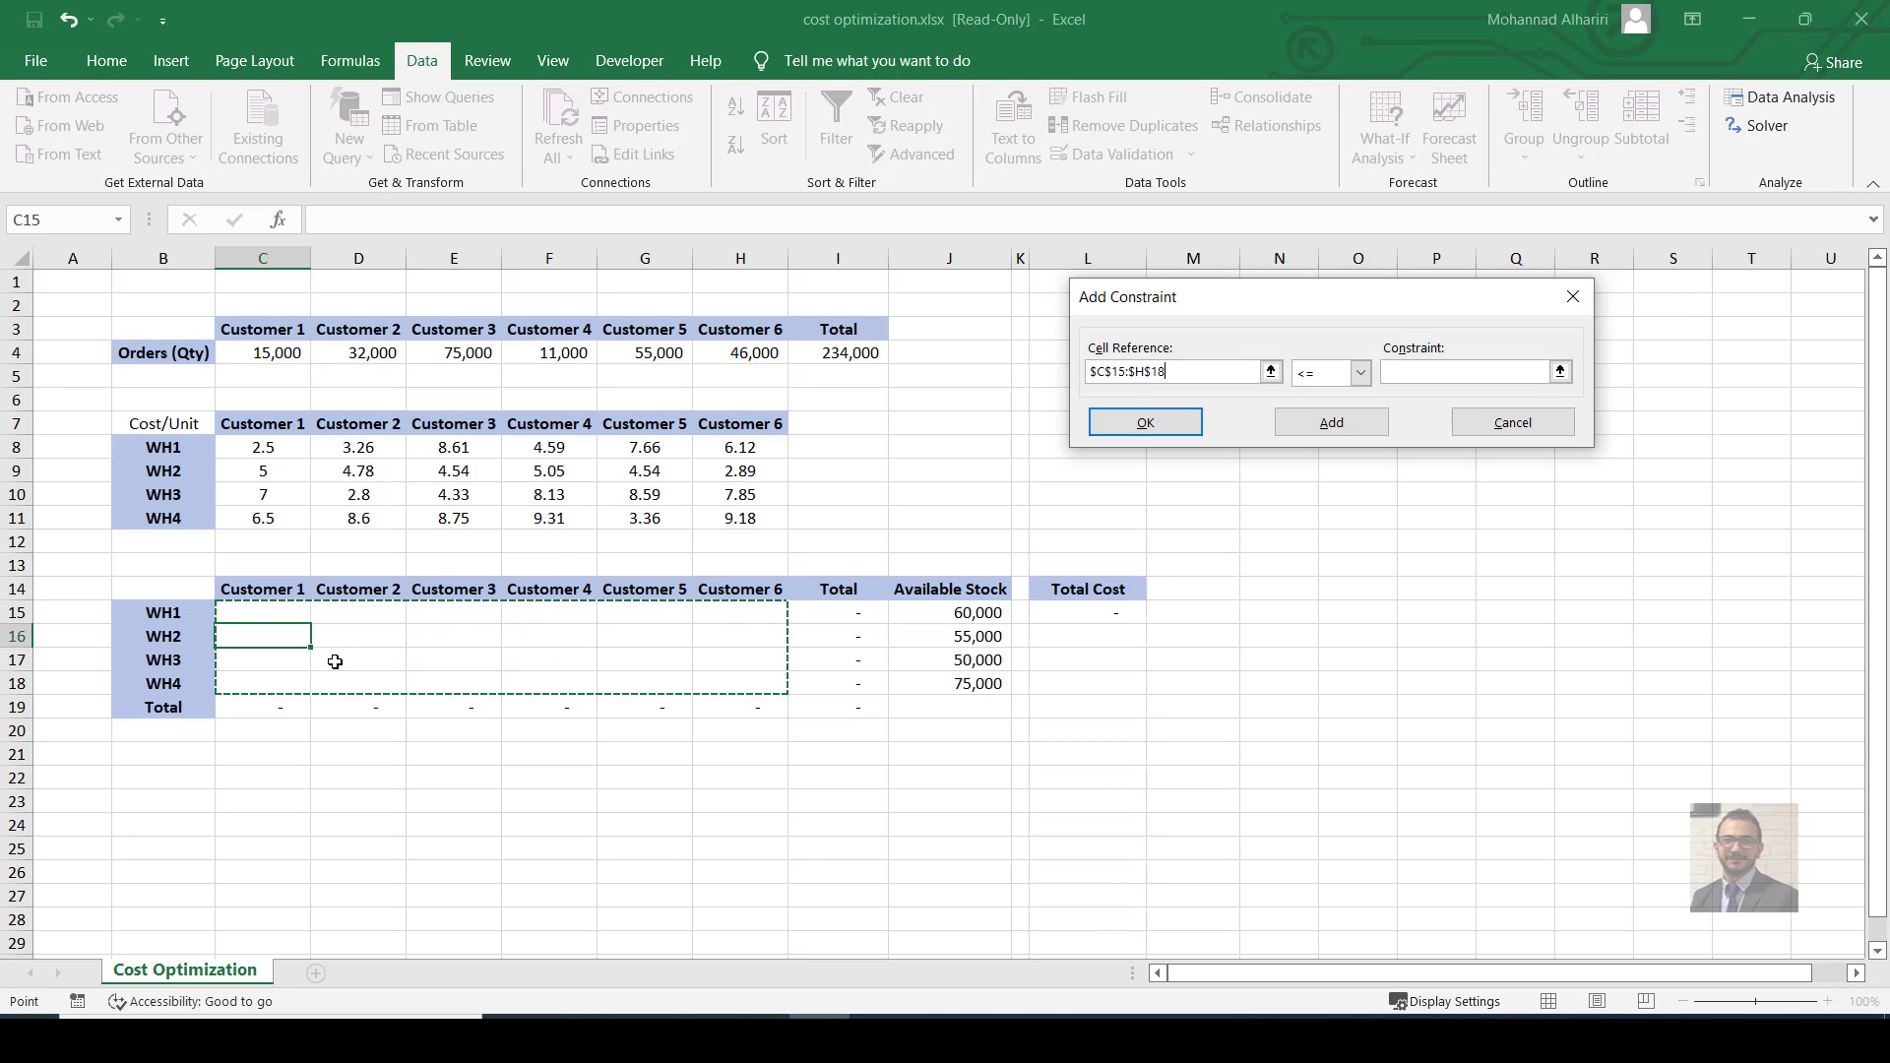
pyautogui.click(1319, 374)
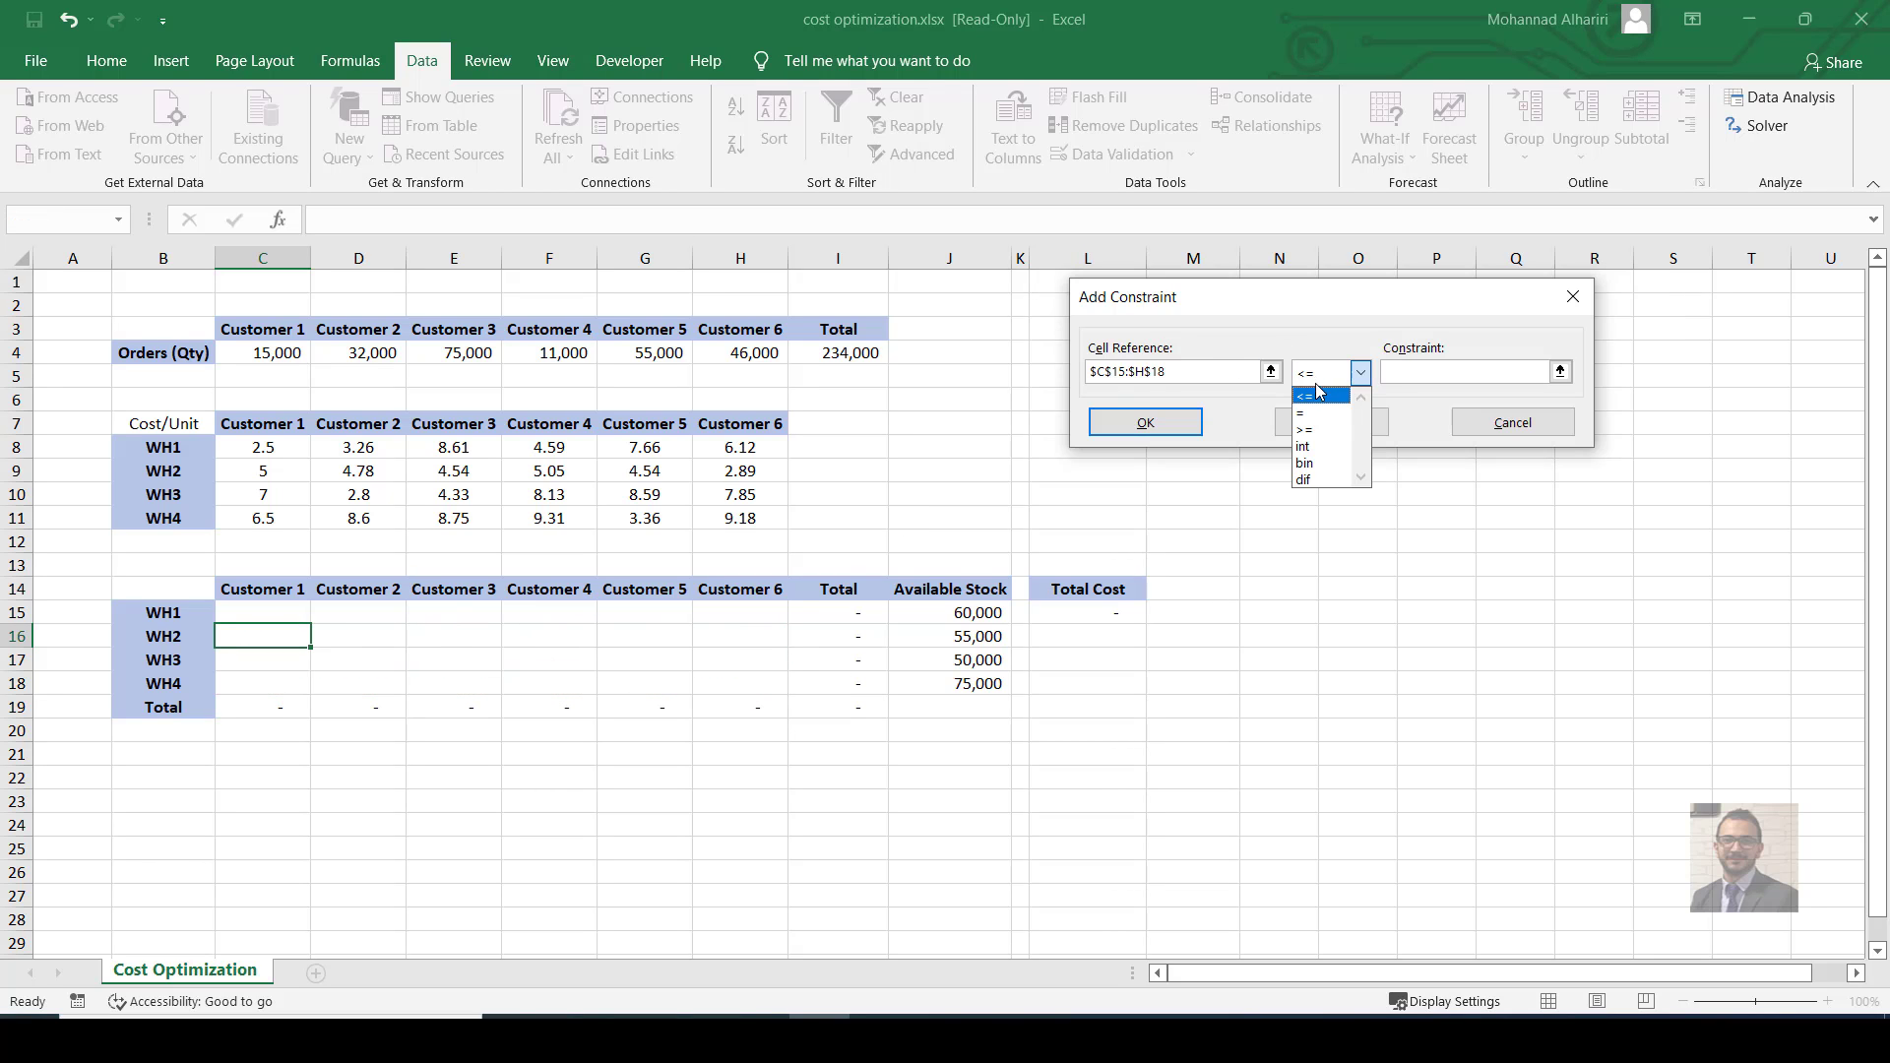
pyautogui.click(1319, 449)
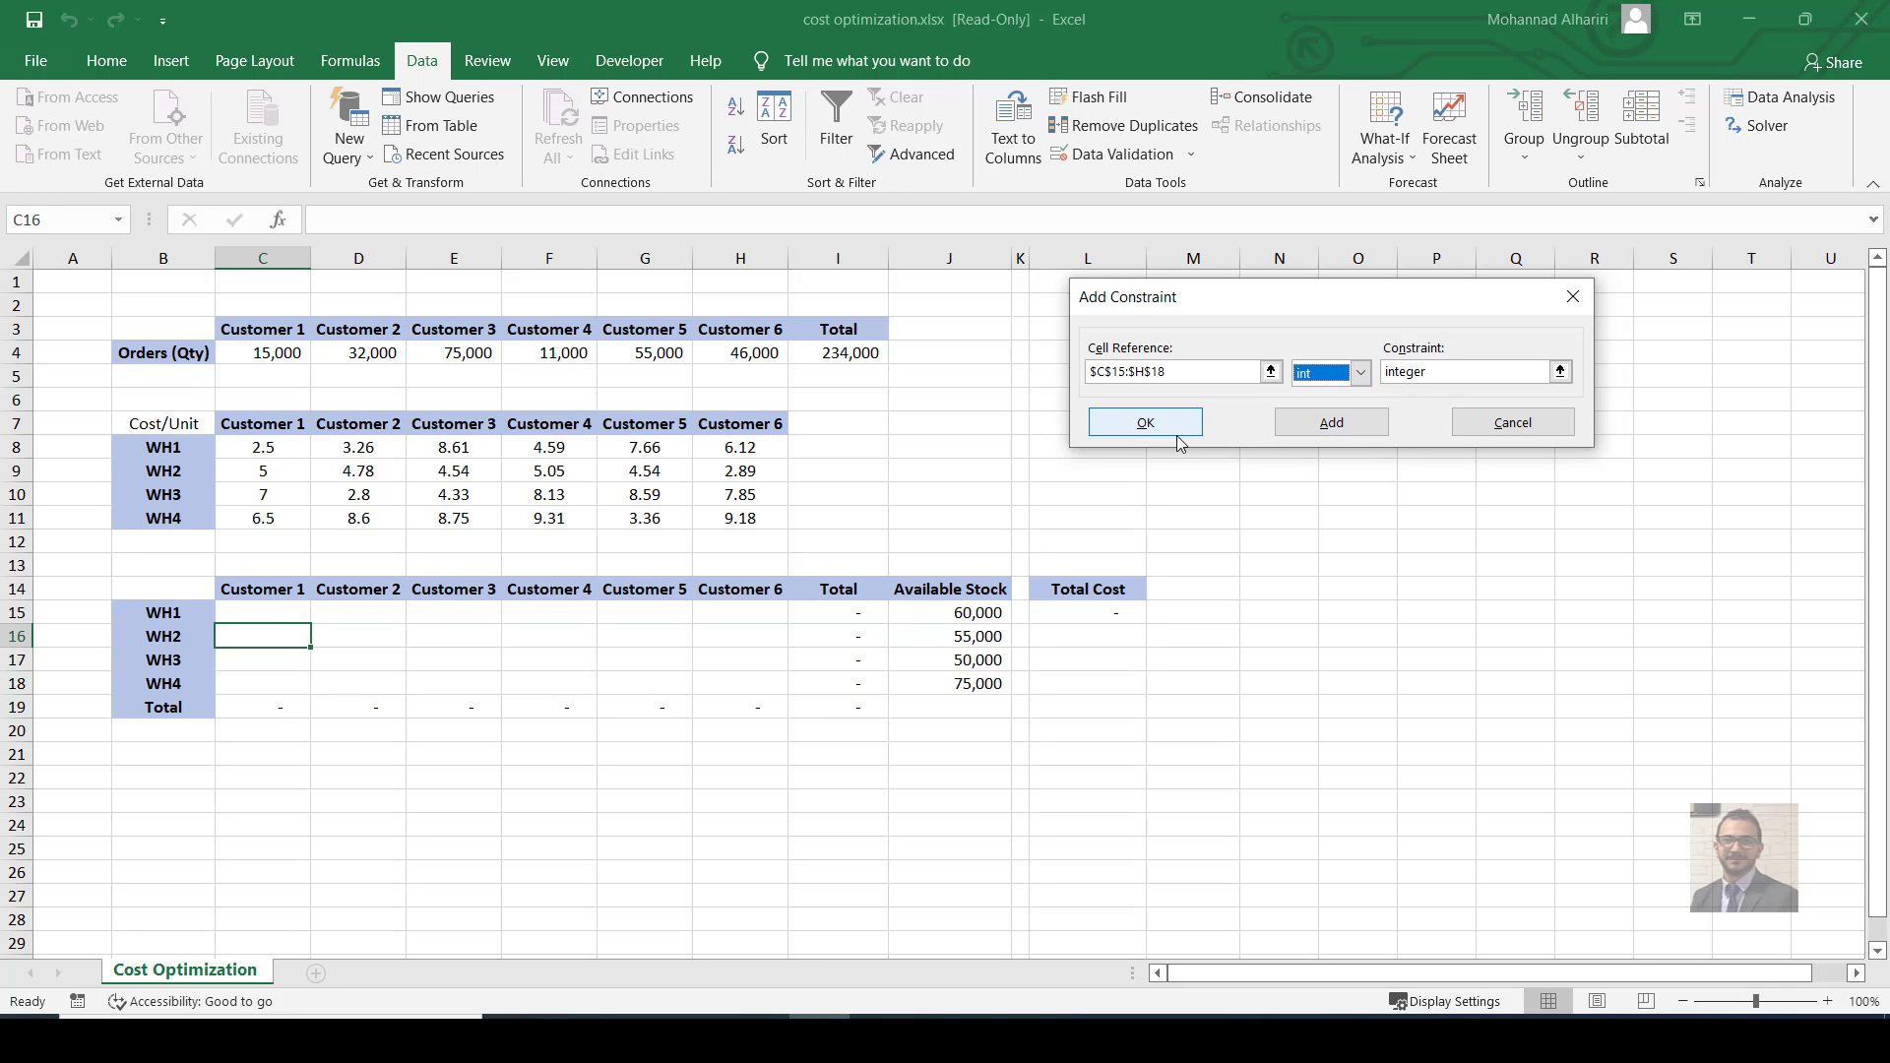
pyautogui.click(1145, 422)
# Solve the model with GRG Nonlinear, keep the Solver solution, and compare Customer 3's allocated total with its order quantity.
pyautogui.moveTo(1170, 57); pyautogui.dragTo(1340, 65)
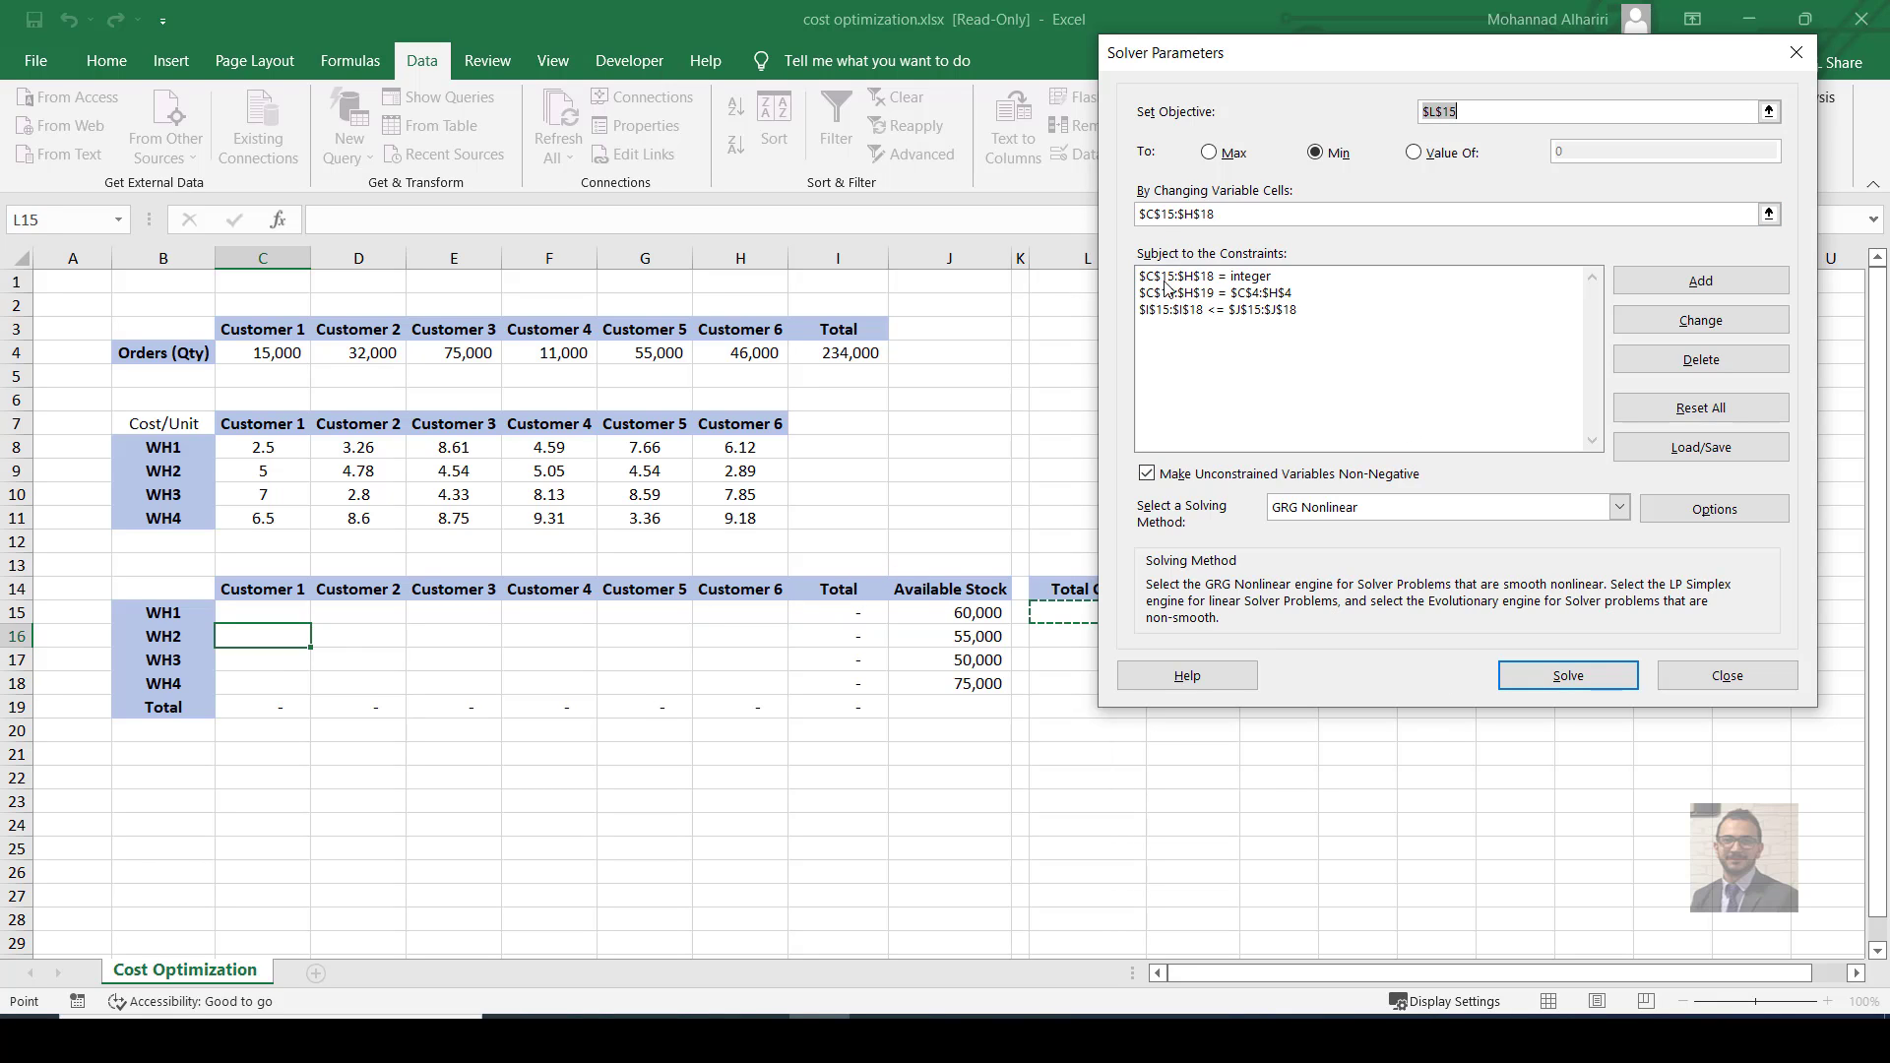
pyautogui.click(1575, 675)
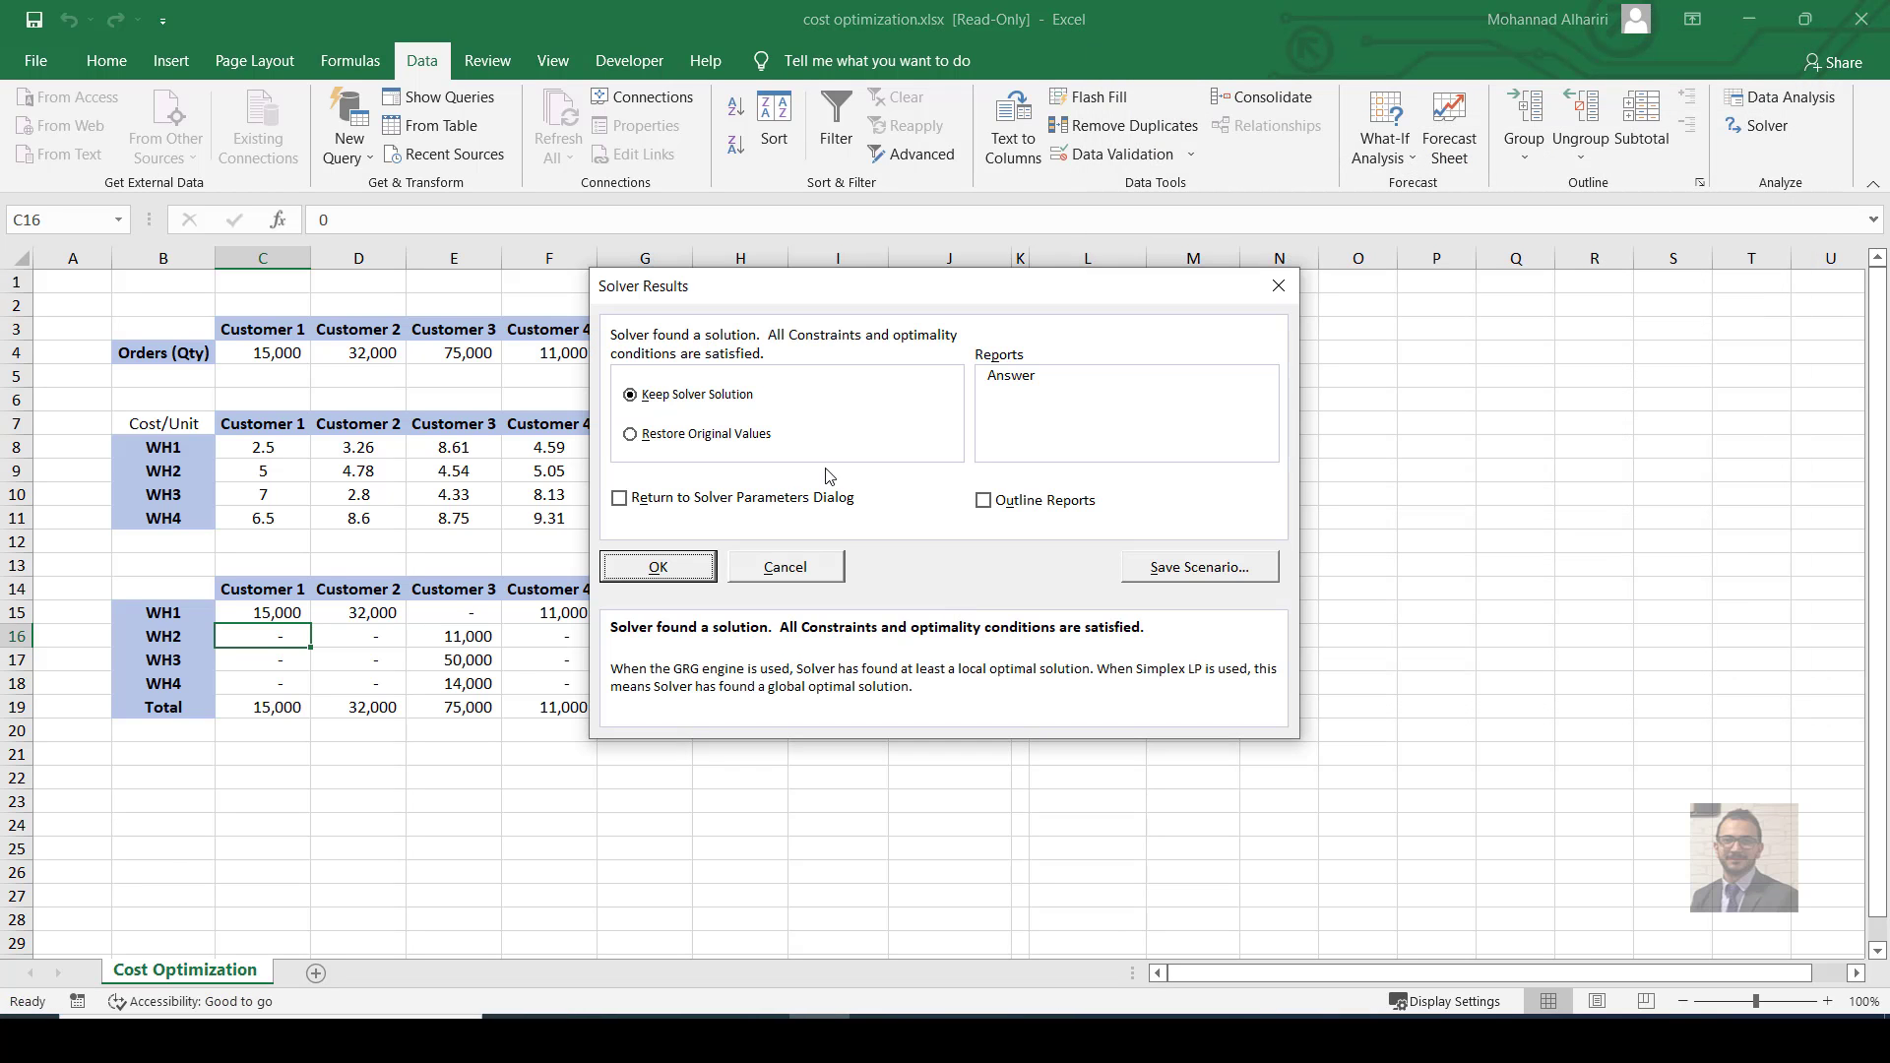
pyautogui.click(659, 568)
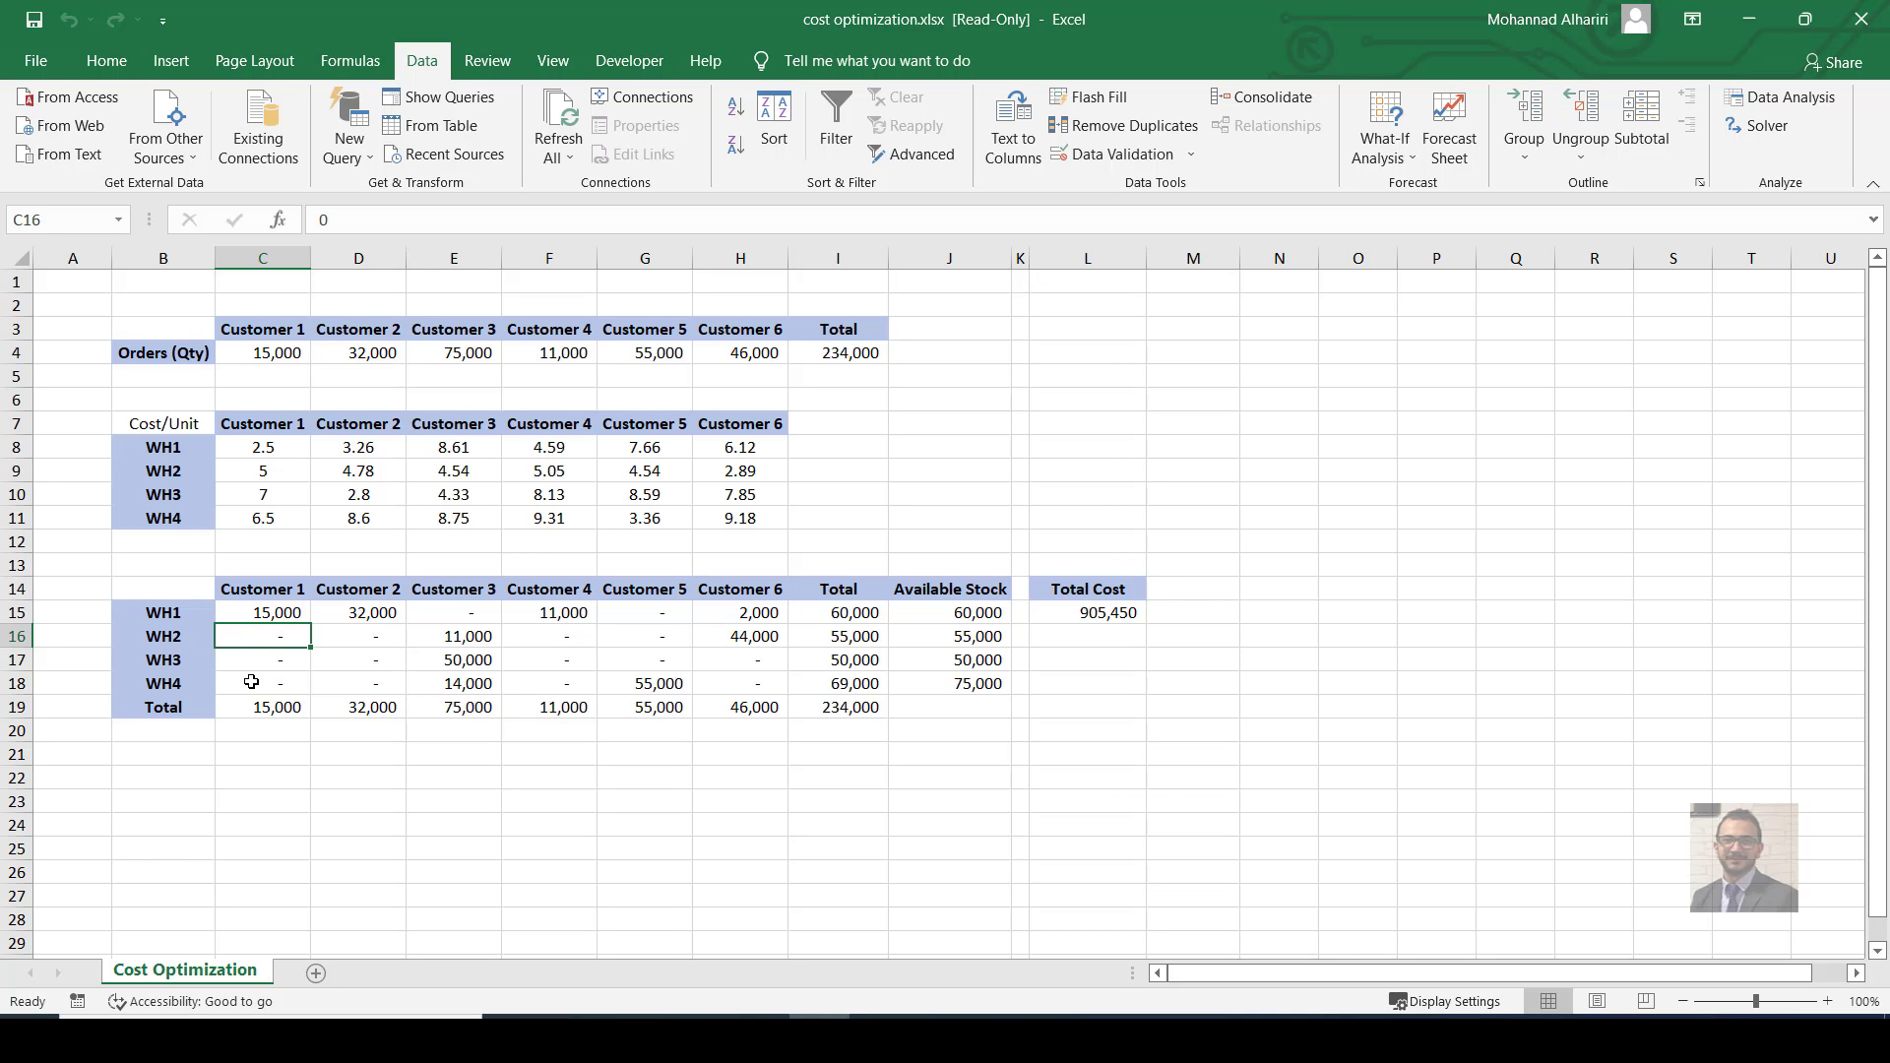
pyautogui.click(471, 714)
pyautogui.click(454, 357)
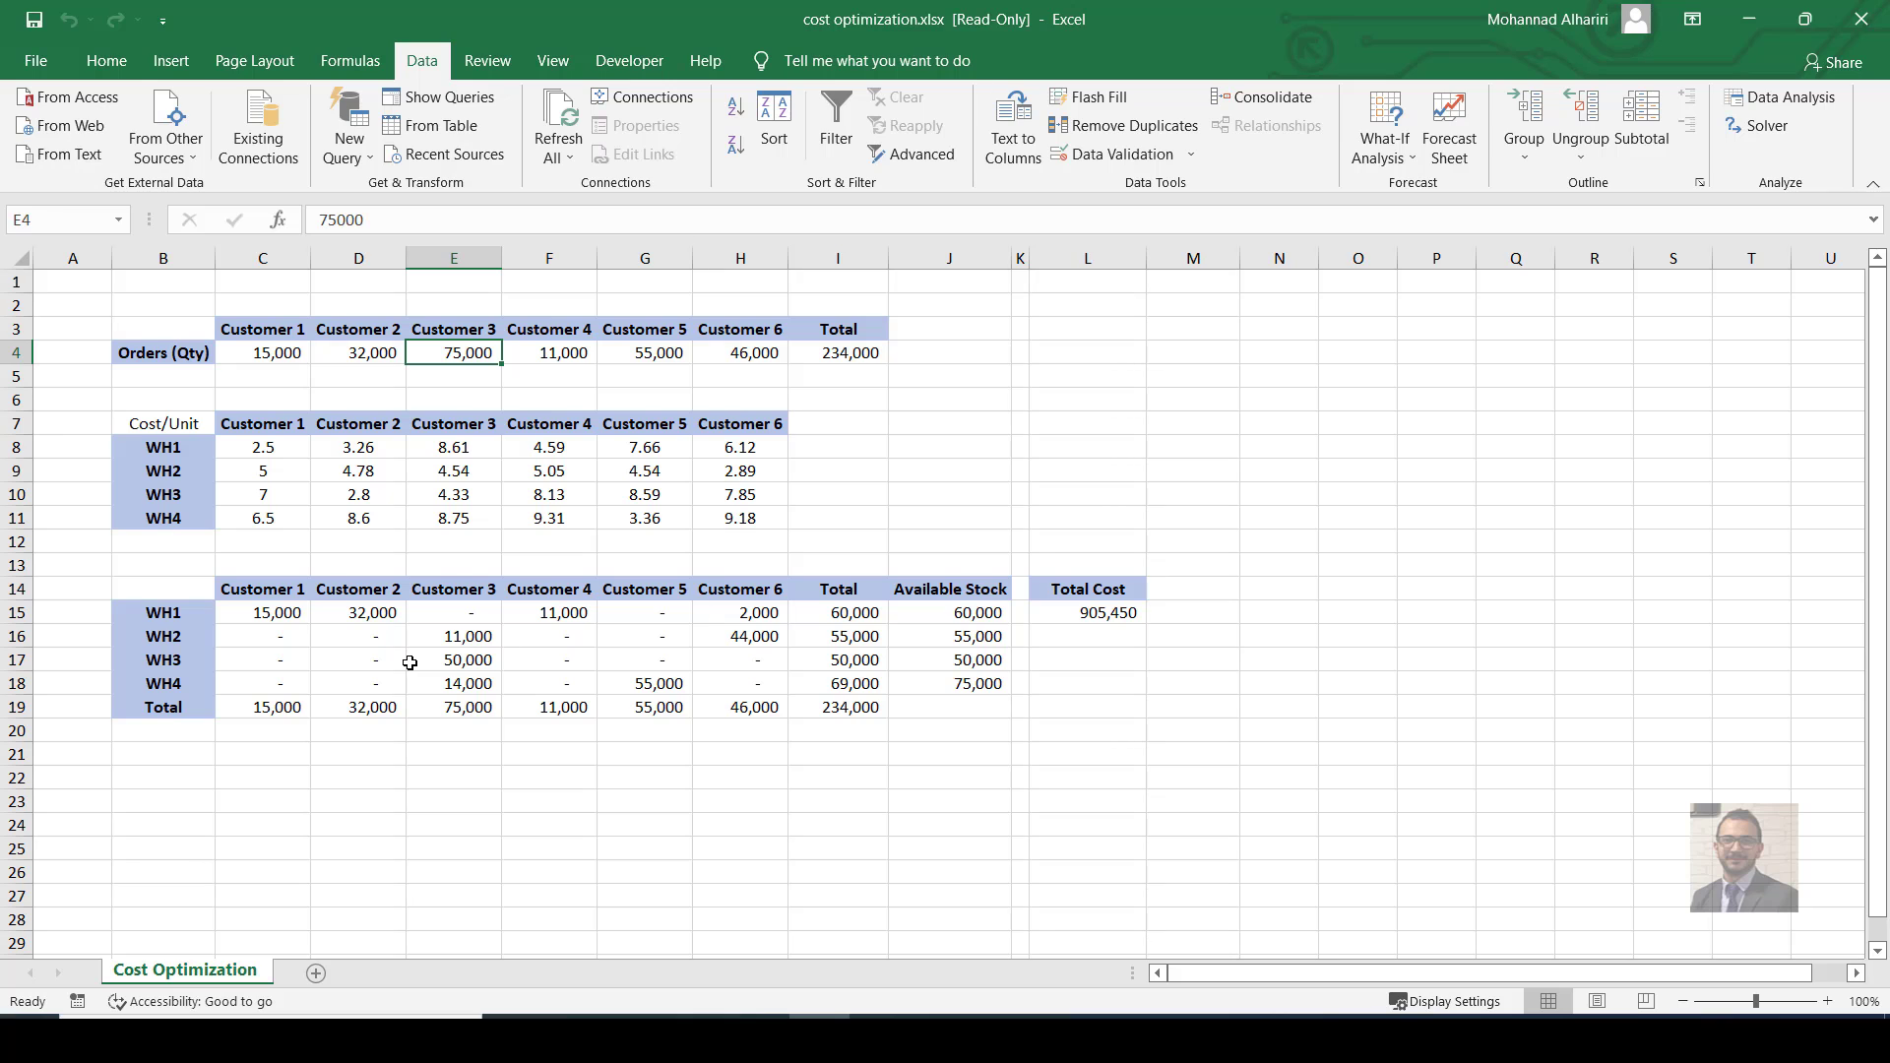
# Add a new worksheet and enter the title "Magic Square" in merged and centered cells G5:I5.
pyautogui.click(316, 973)
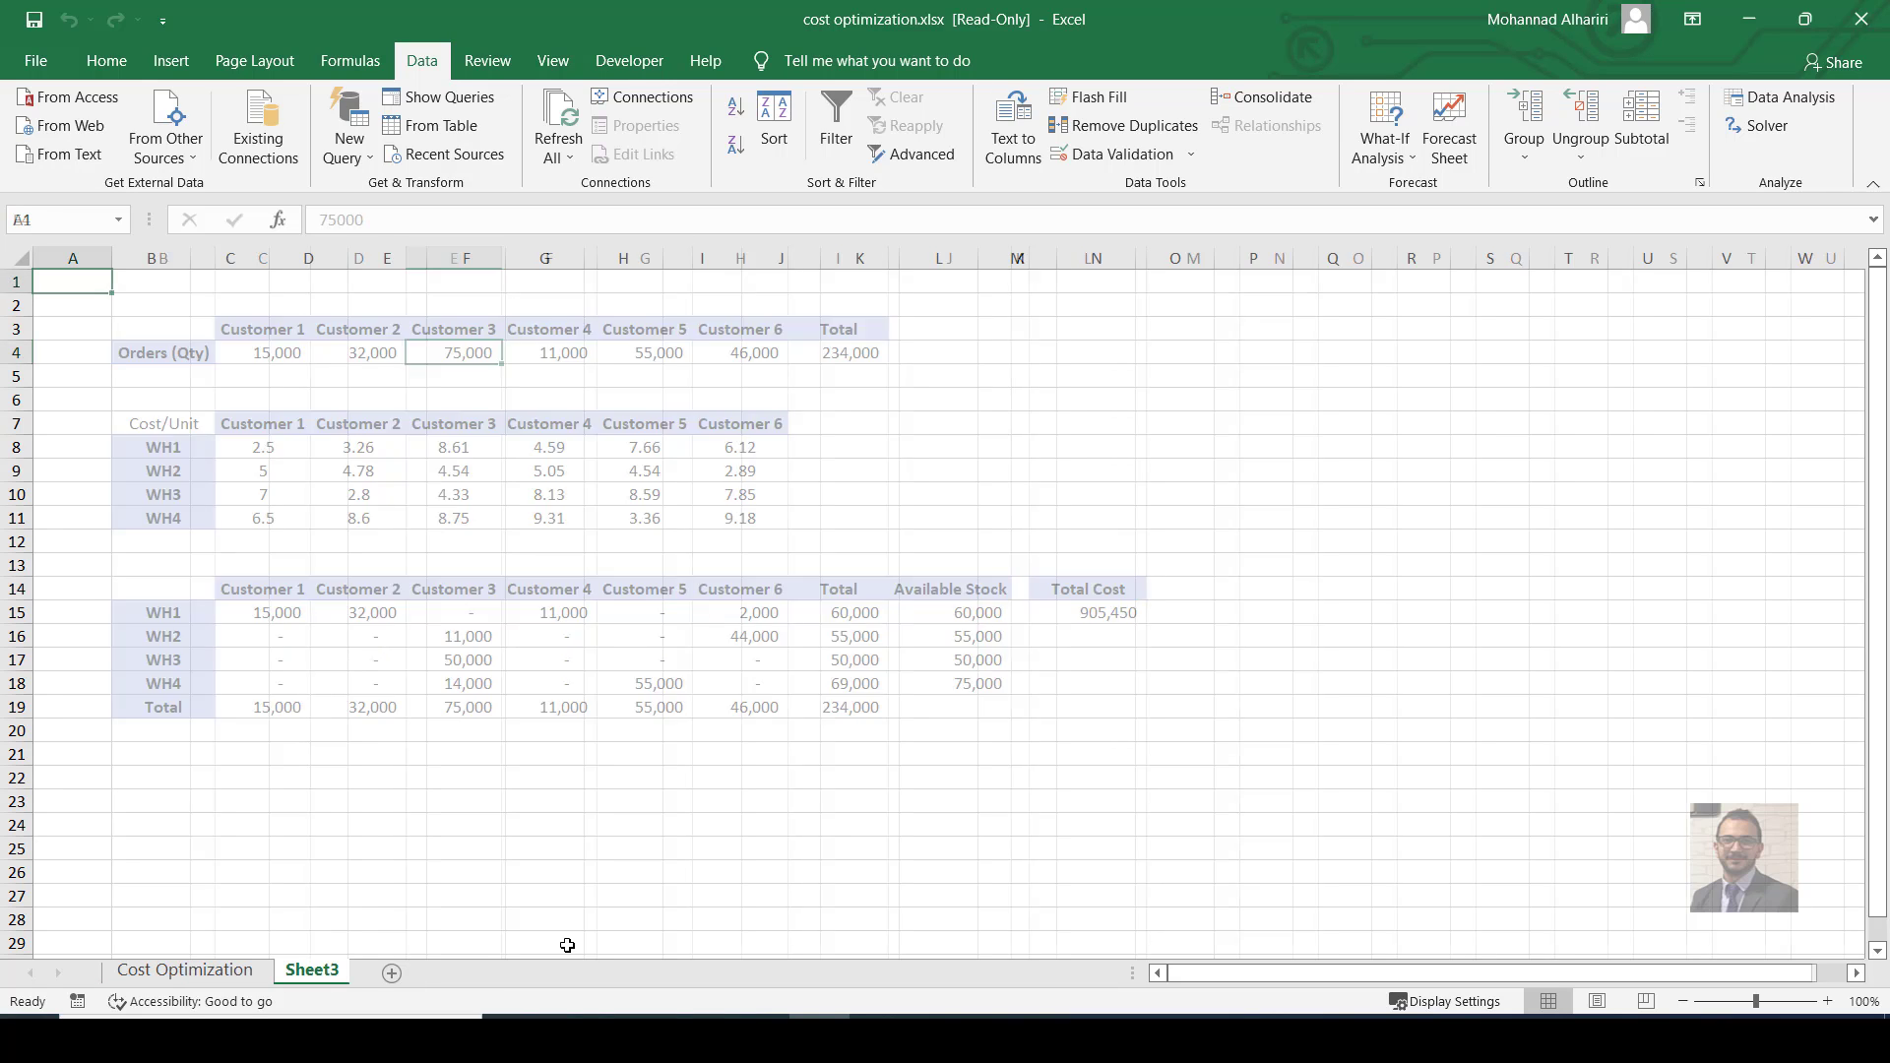
pyautogui.moveTo(548, 399); pyautogui.dragTo(700, 383)
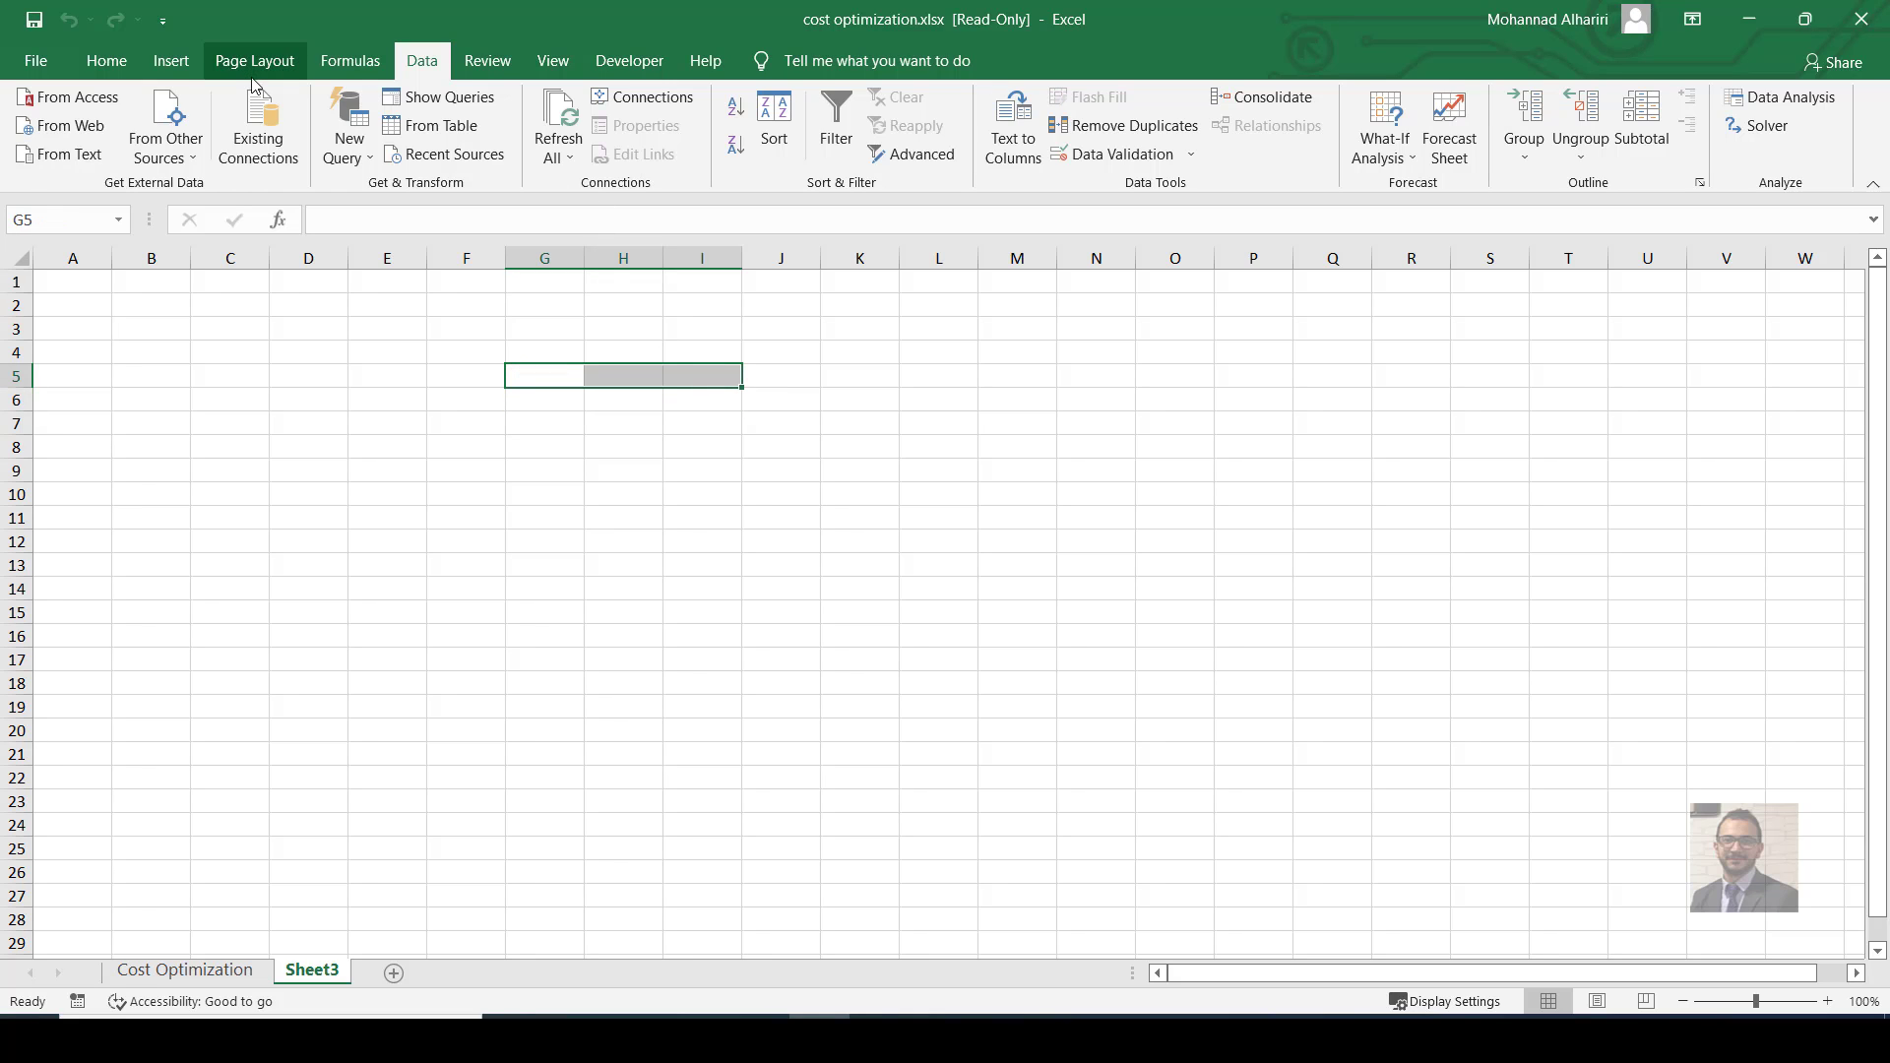
pyautogui.click(106, 61)
pyautogui.click(773, 144)
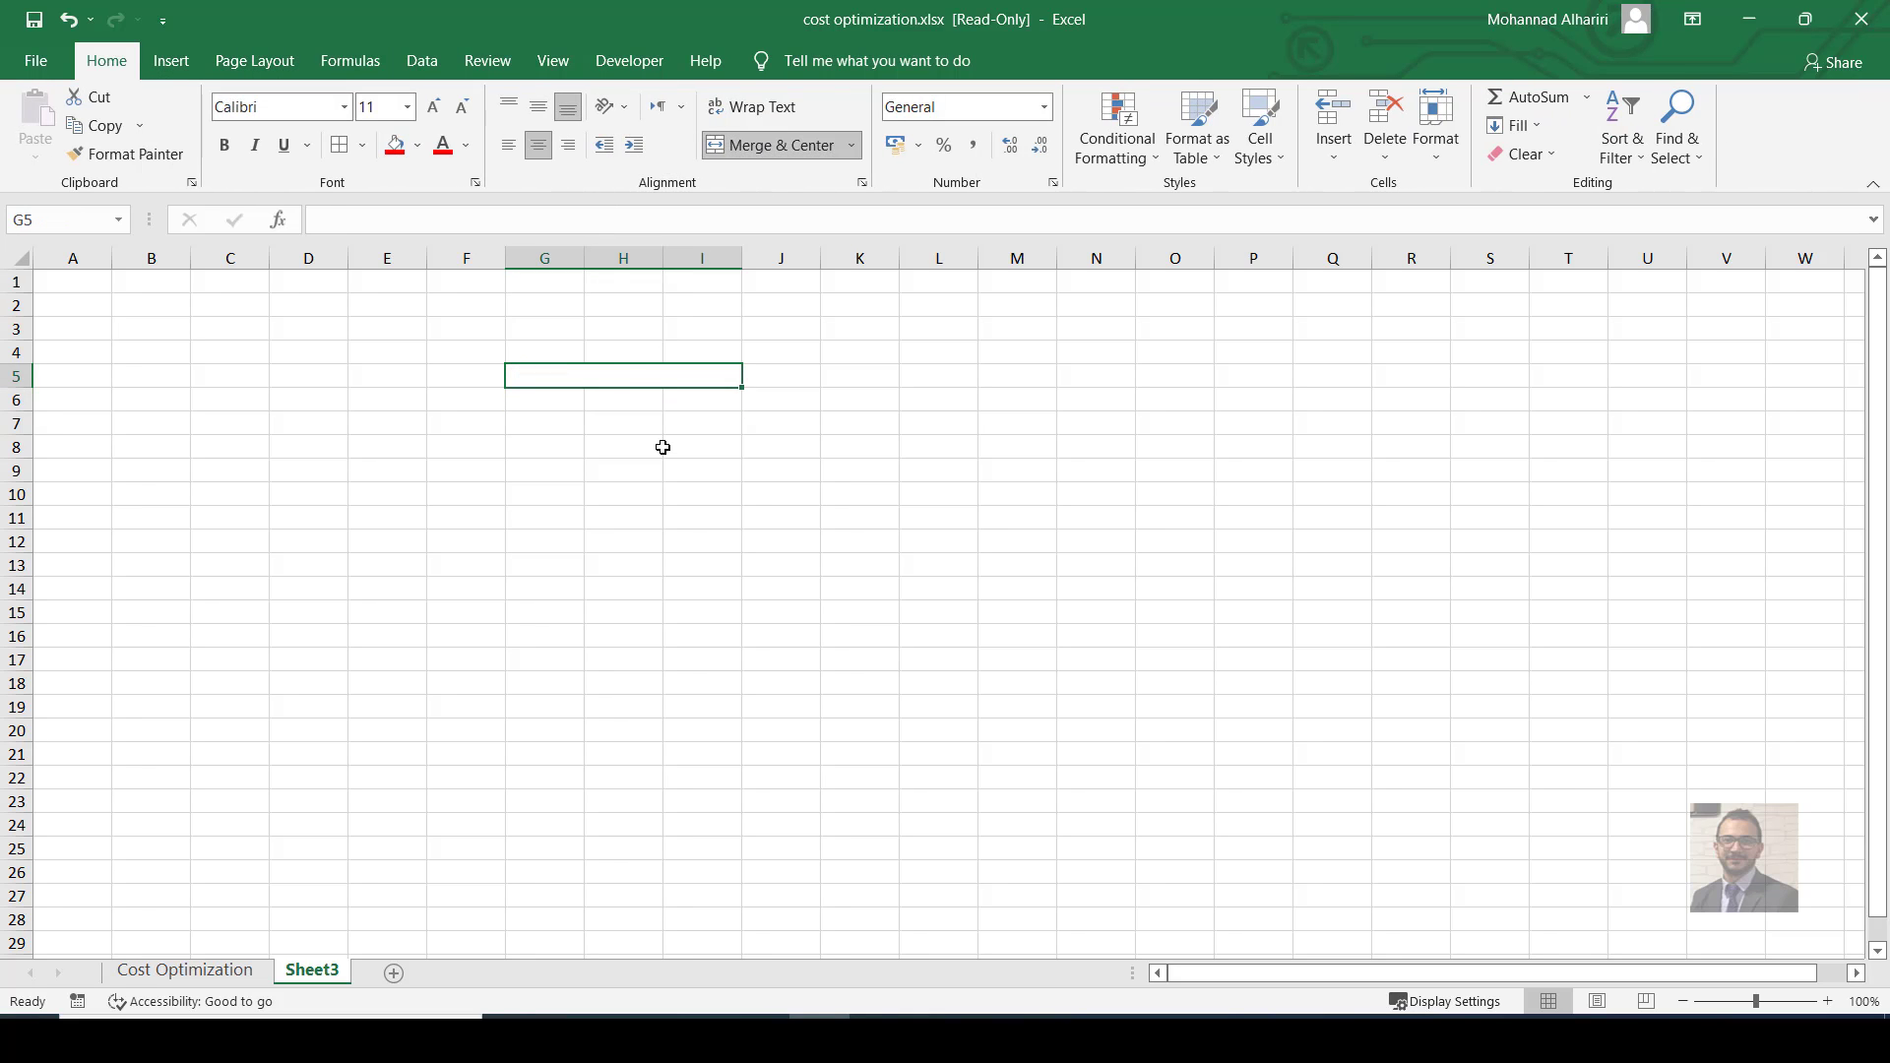
pyautogui.write('Magic ')
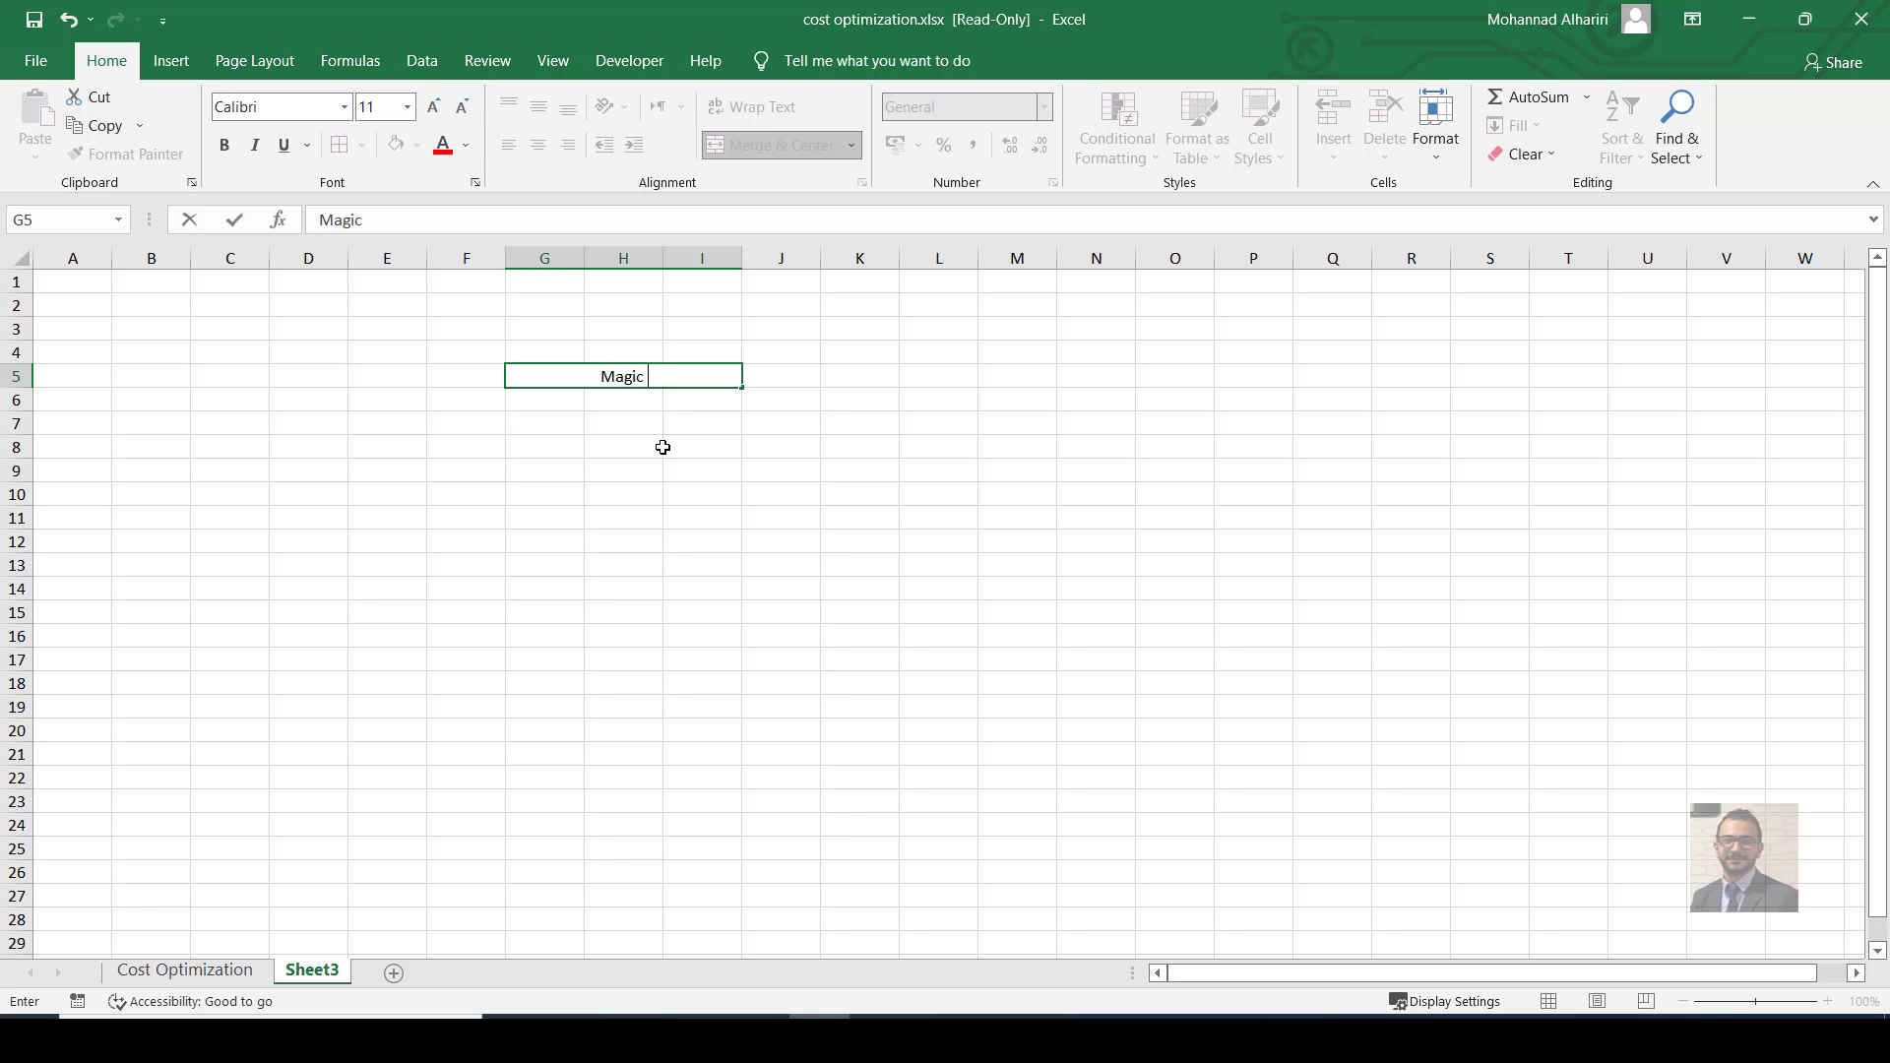
pyautogui.write('Square')
pyautogui.press('Return')
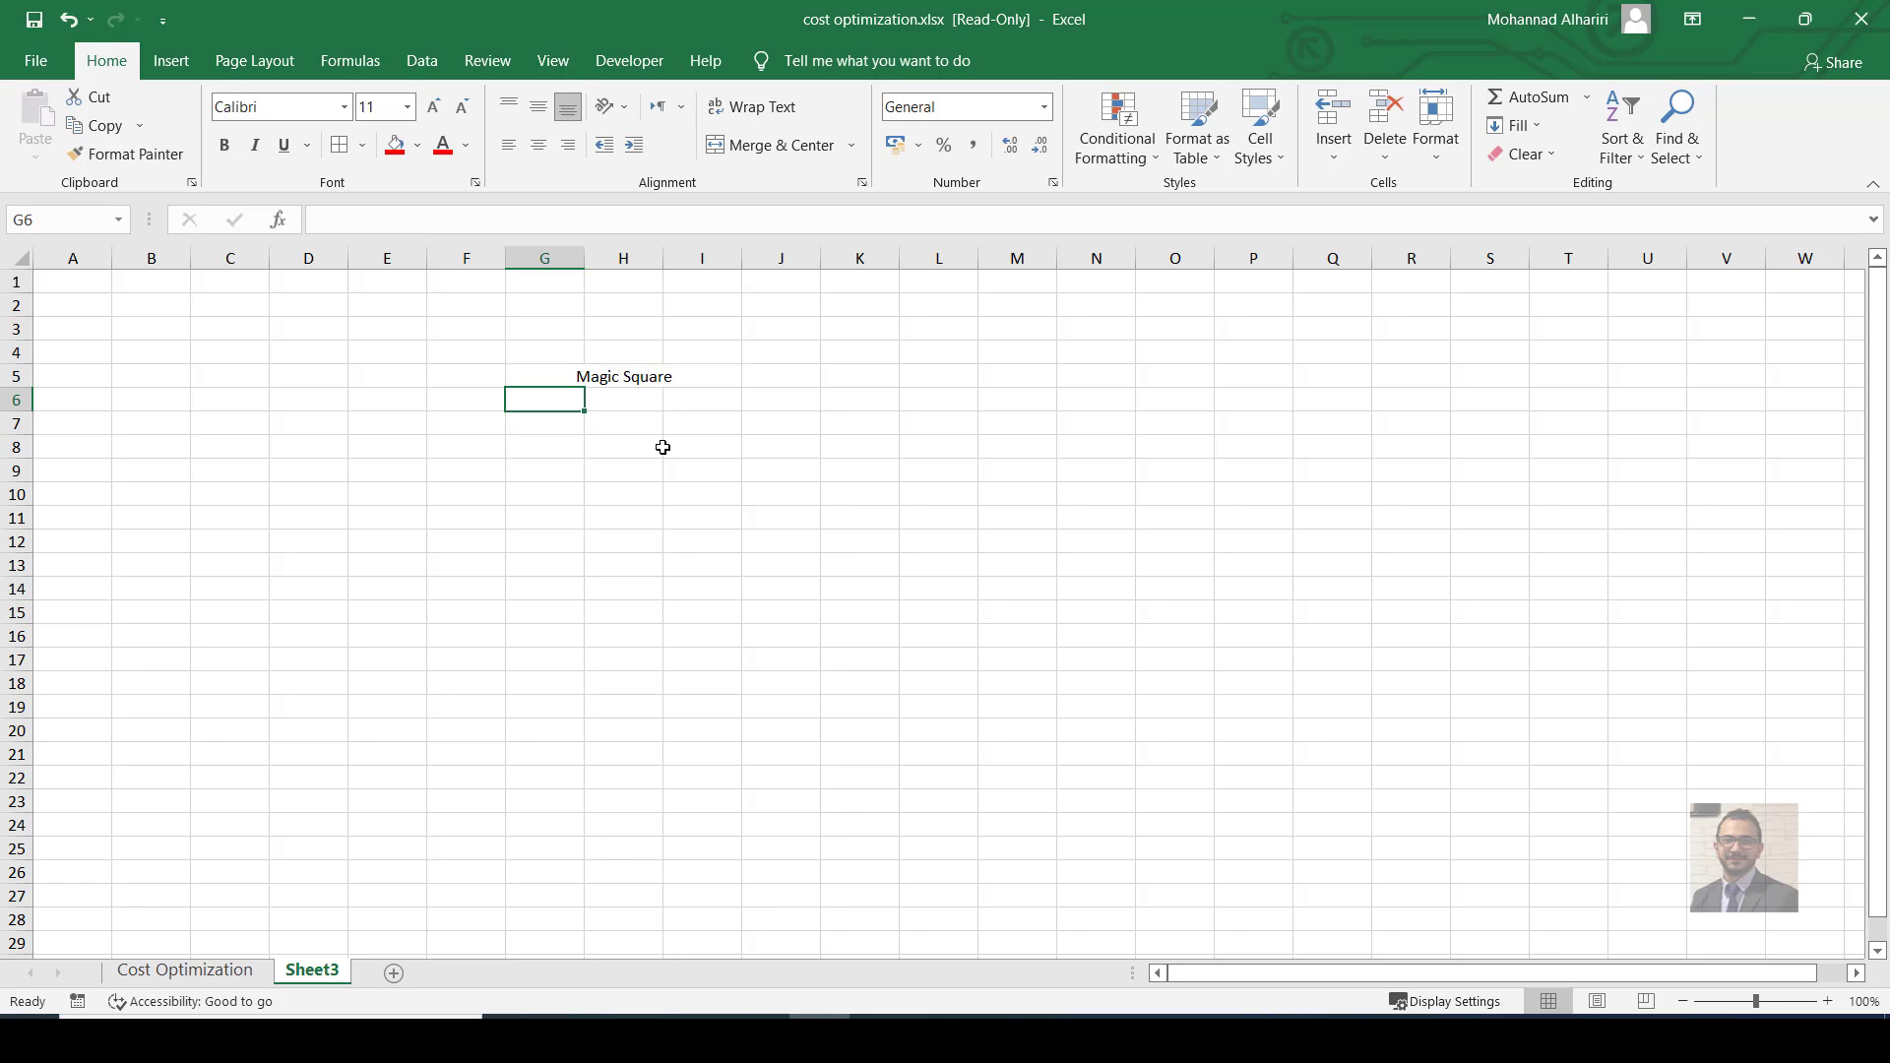
# Increase the heights of rows 5 to 8 and make the Magic Square title middle-aligned and bold with a red fill.
pyautogui.moveTo(26, 411); pyautogui.dragTo(22, 510)
pyautogui.moveTo(30, 384); pyautogui.dragTo(29, 393)
pyautogui.moveTo(547, 380); pyautogui.dragTo(702, 380)
pyautogui.click(773, 145)
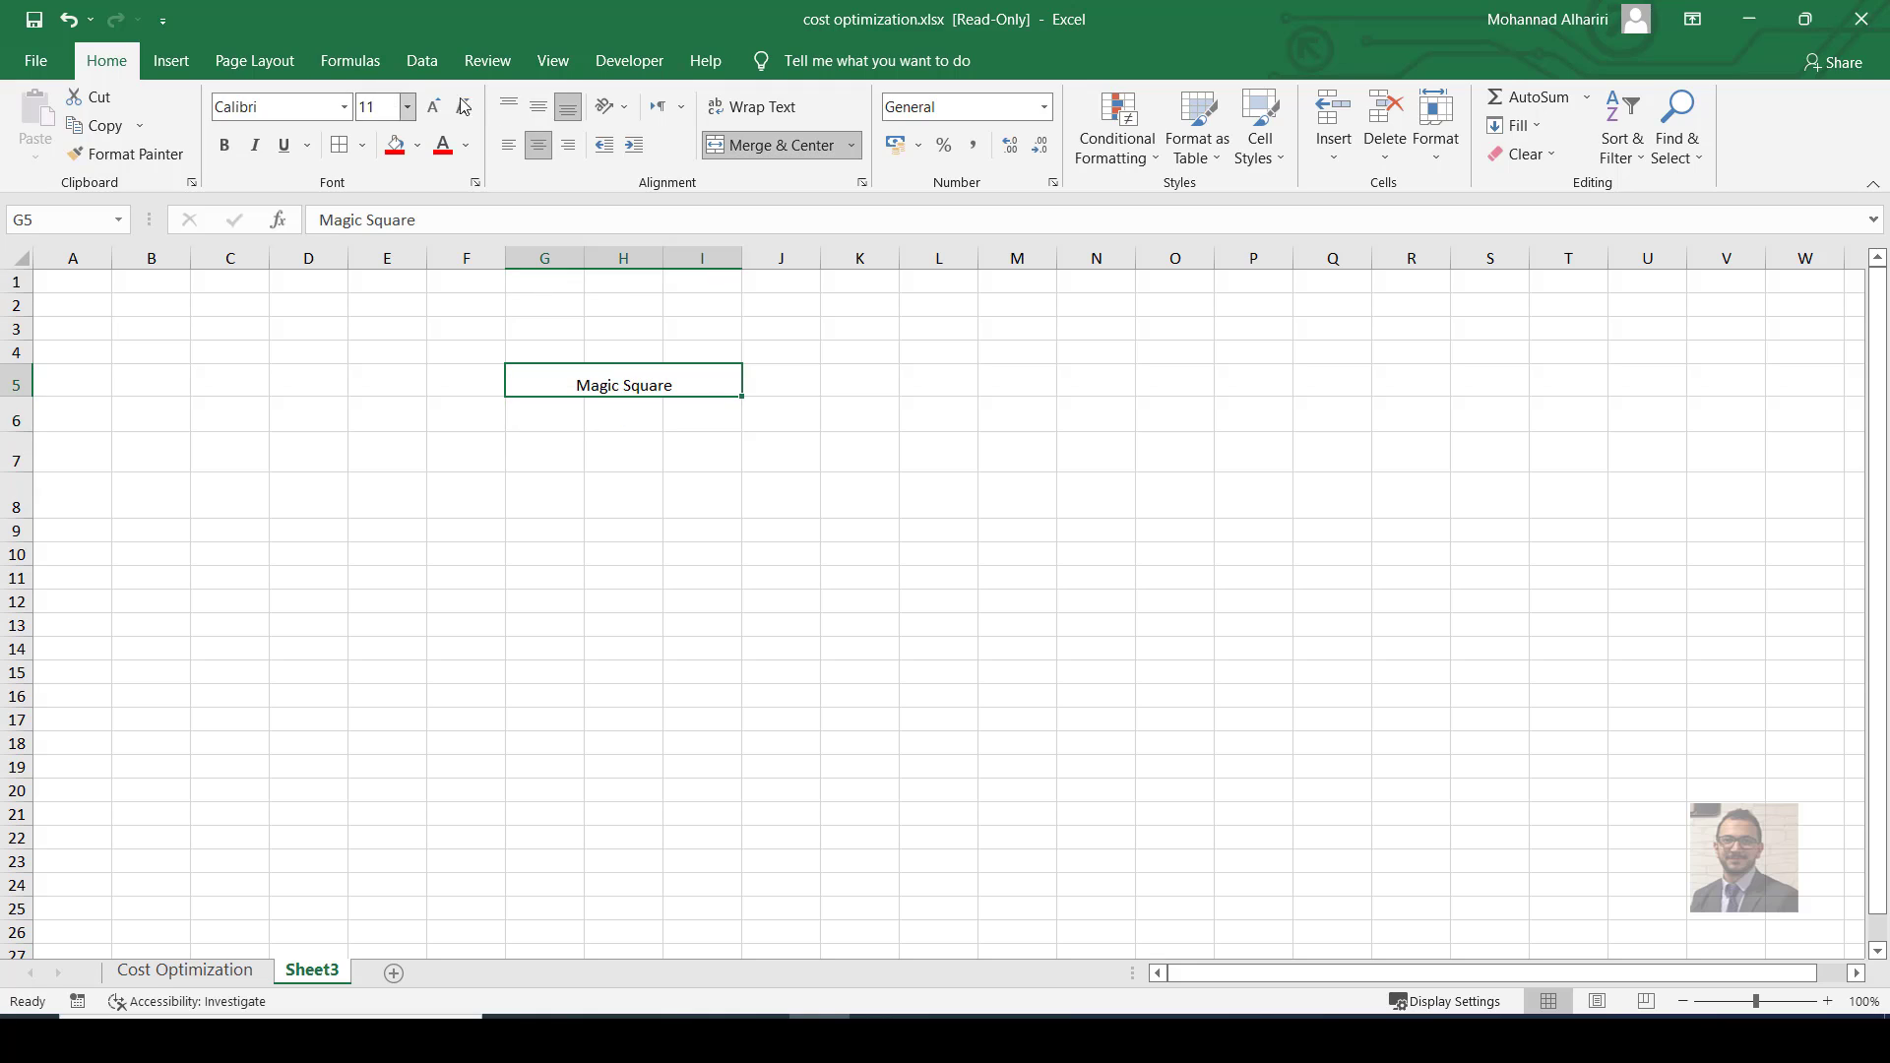
pyautogui.click(538, 107)
pyautogui.click(395, 144)
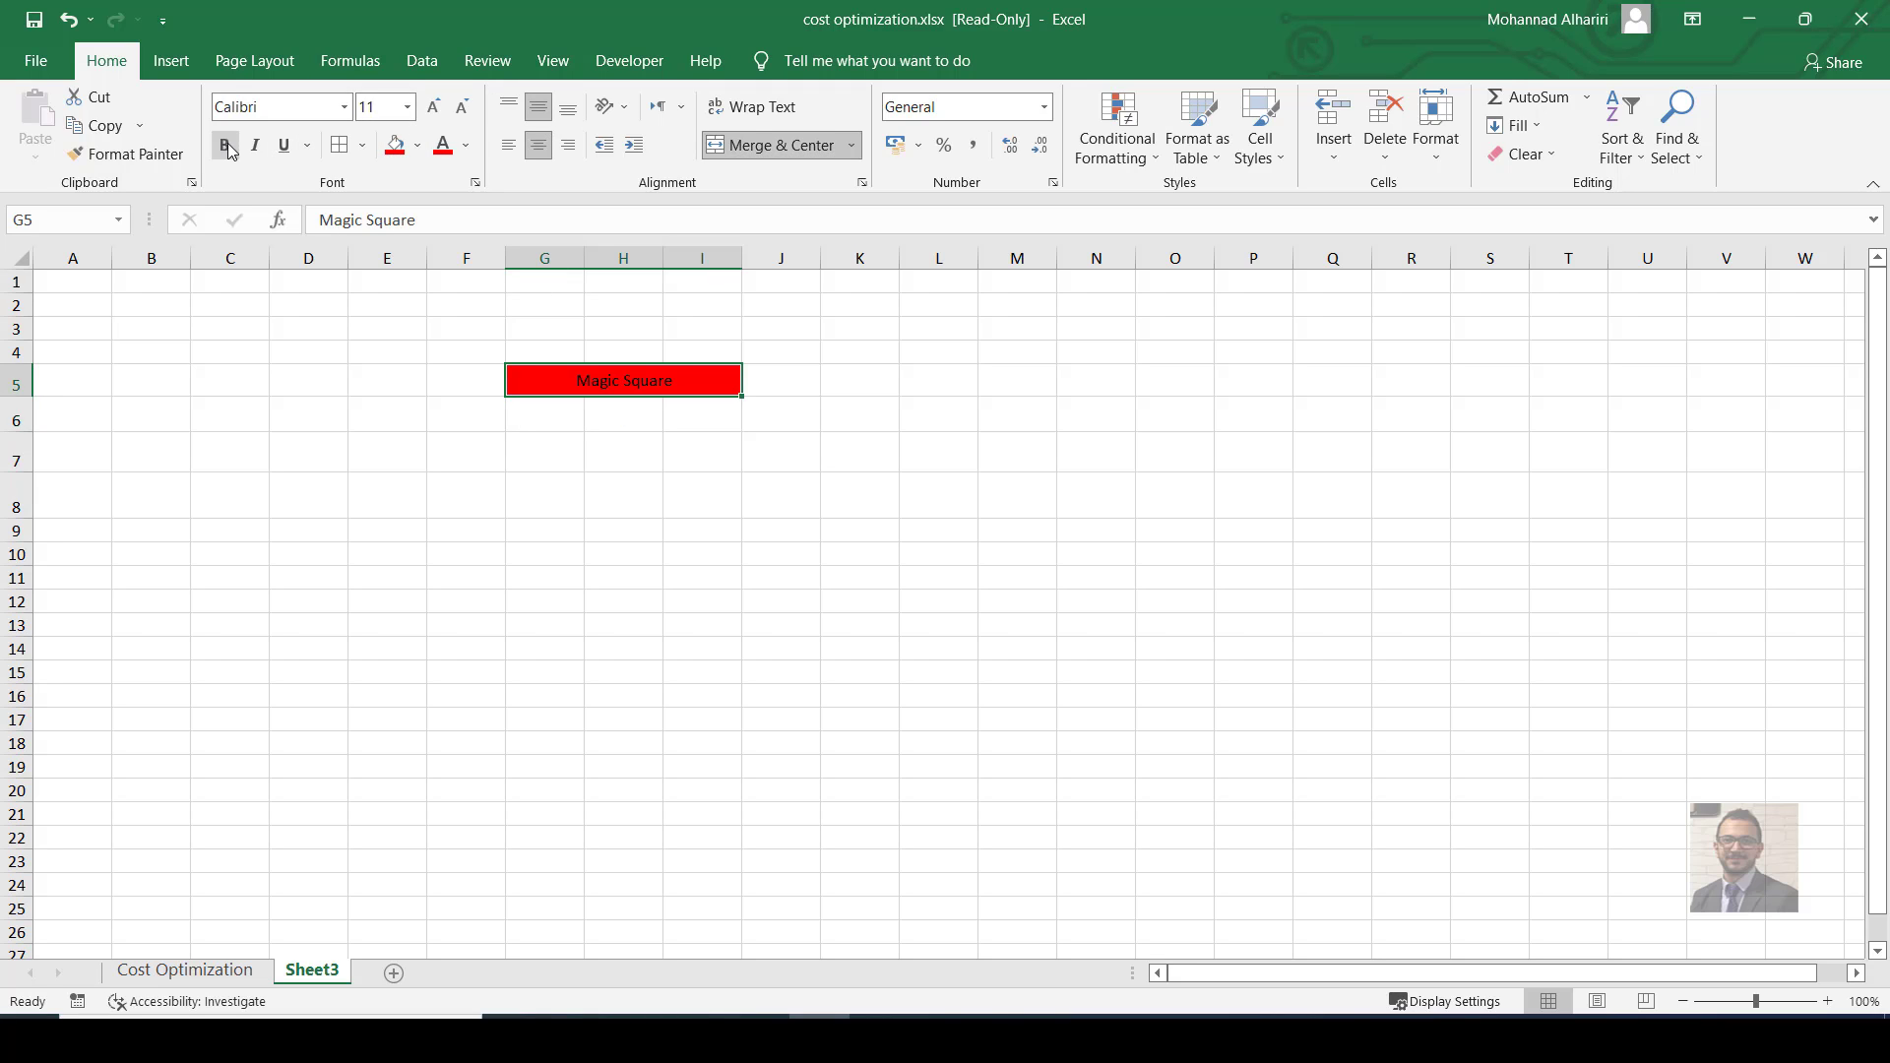
pyautogui.click(225, 144)
# Apply borders to all cells of the Magic Square title and its 3 by 3 grid, G5:I8.
pyautogui.click(571, 485)
pyautogui.click(531, 420)
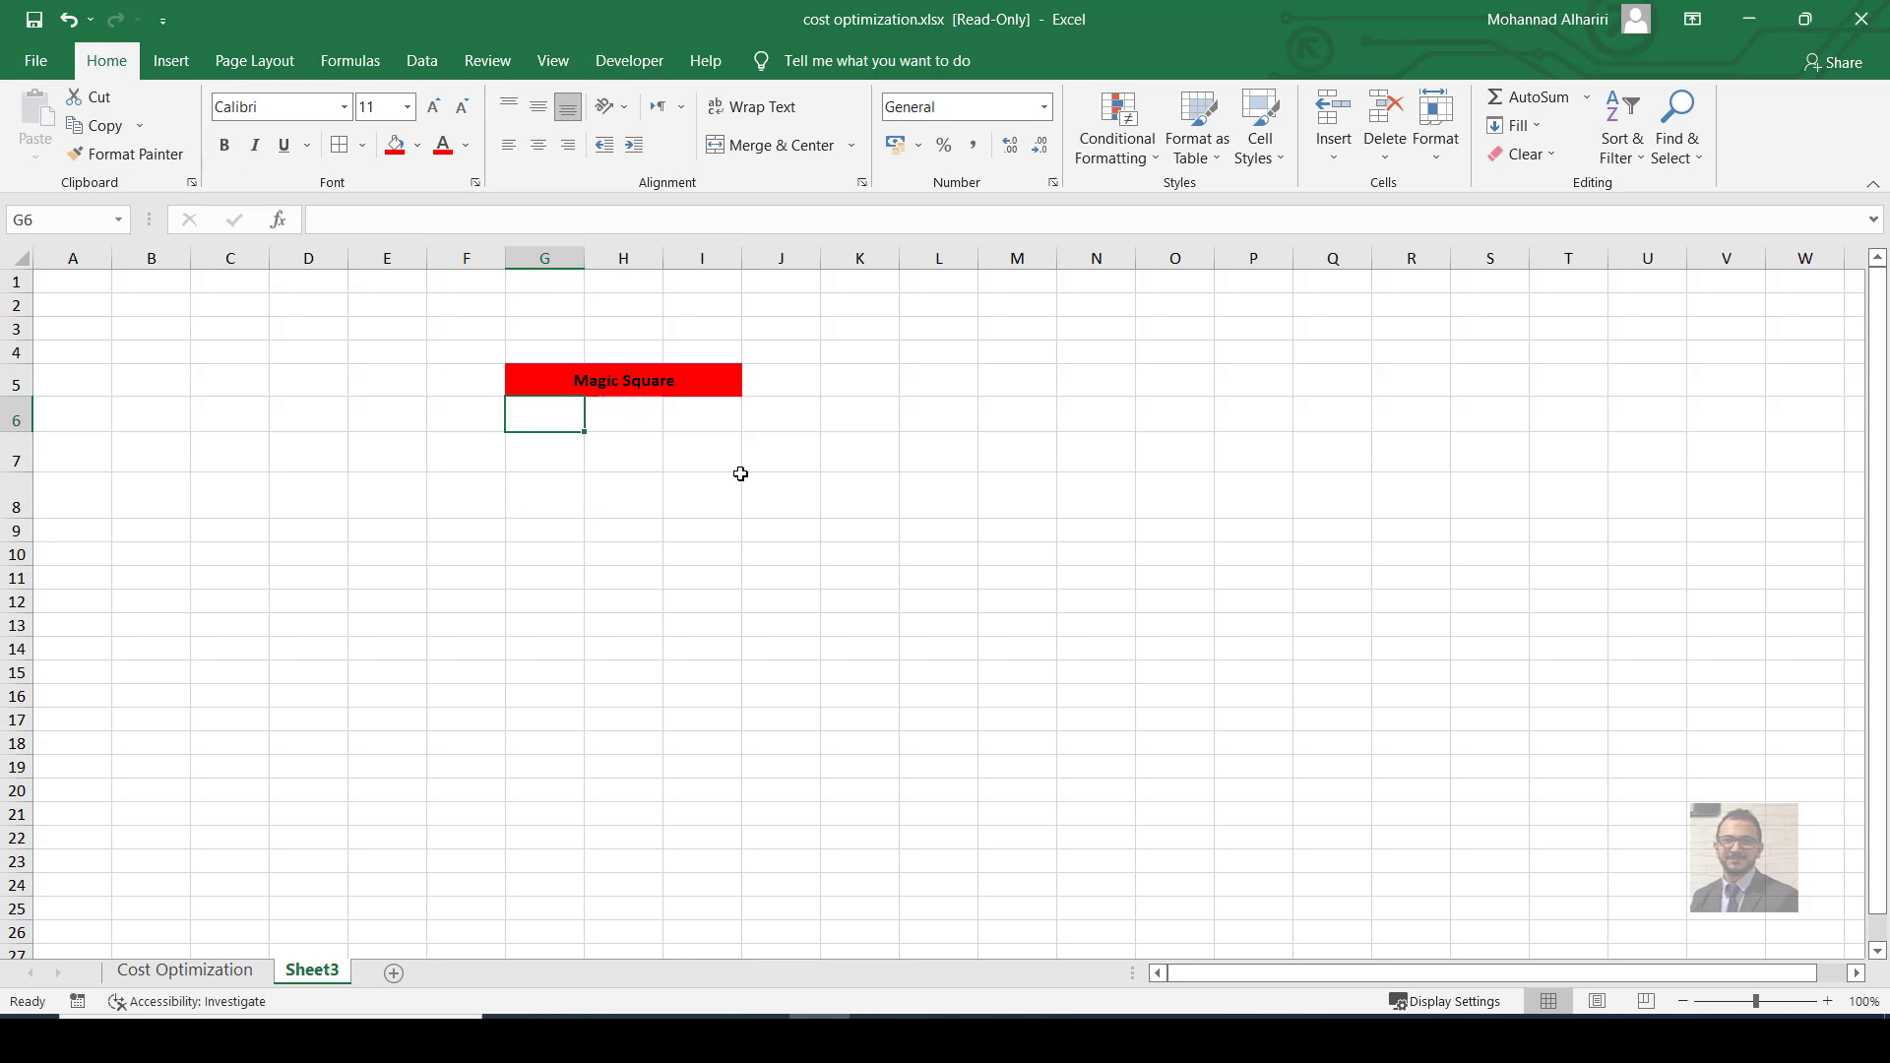
pyautogui.moveTo(596, 387)
pyautogui.mouseDown()
pyautogui.moveTo(587, 411)
pyautogui.moveTo(649, 498)
pyautogui.mouseUp()
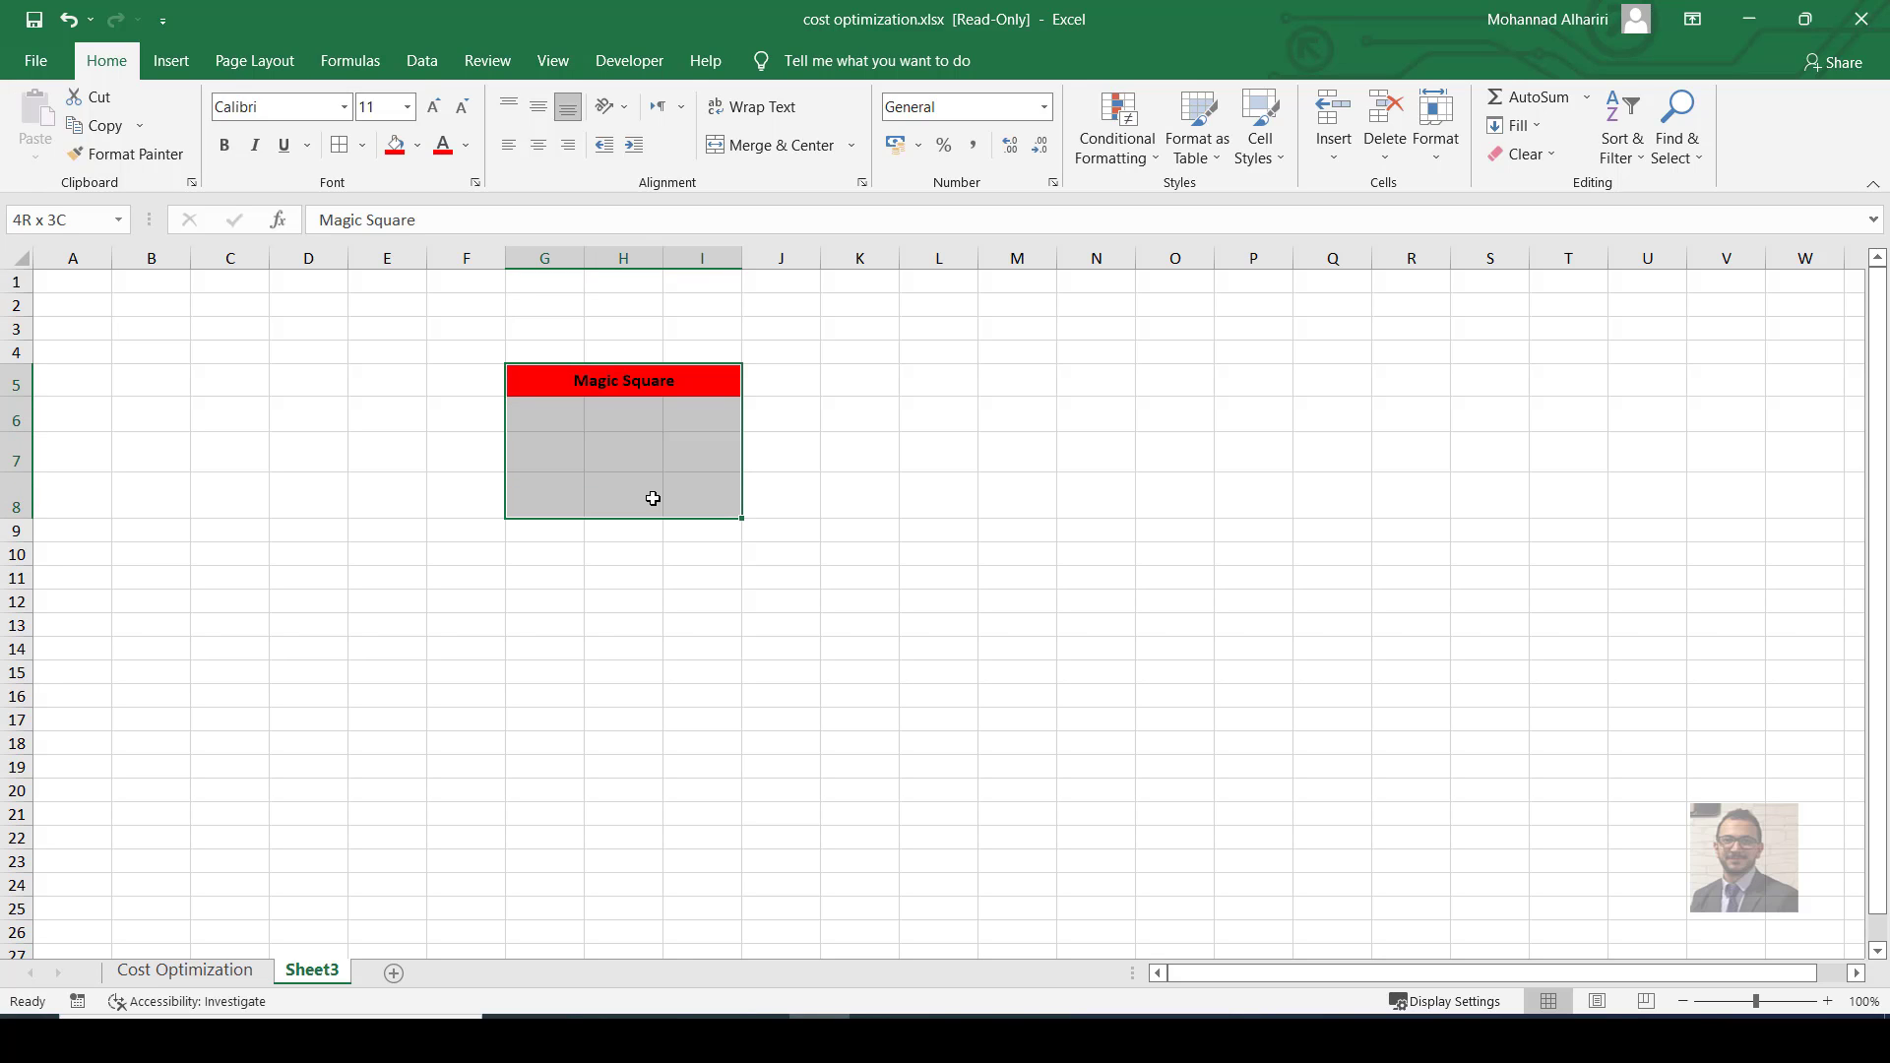
pyautogui.click(340, 144)
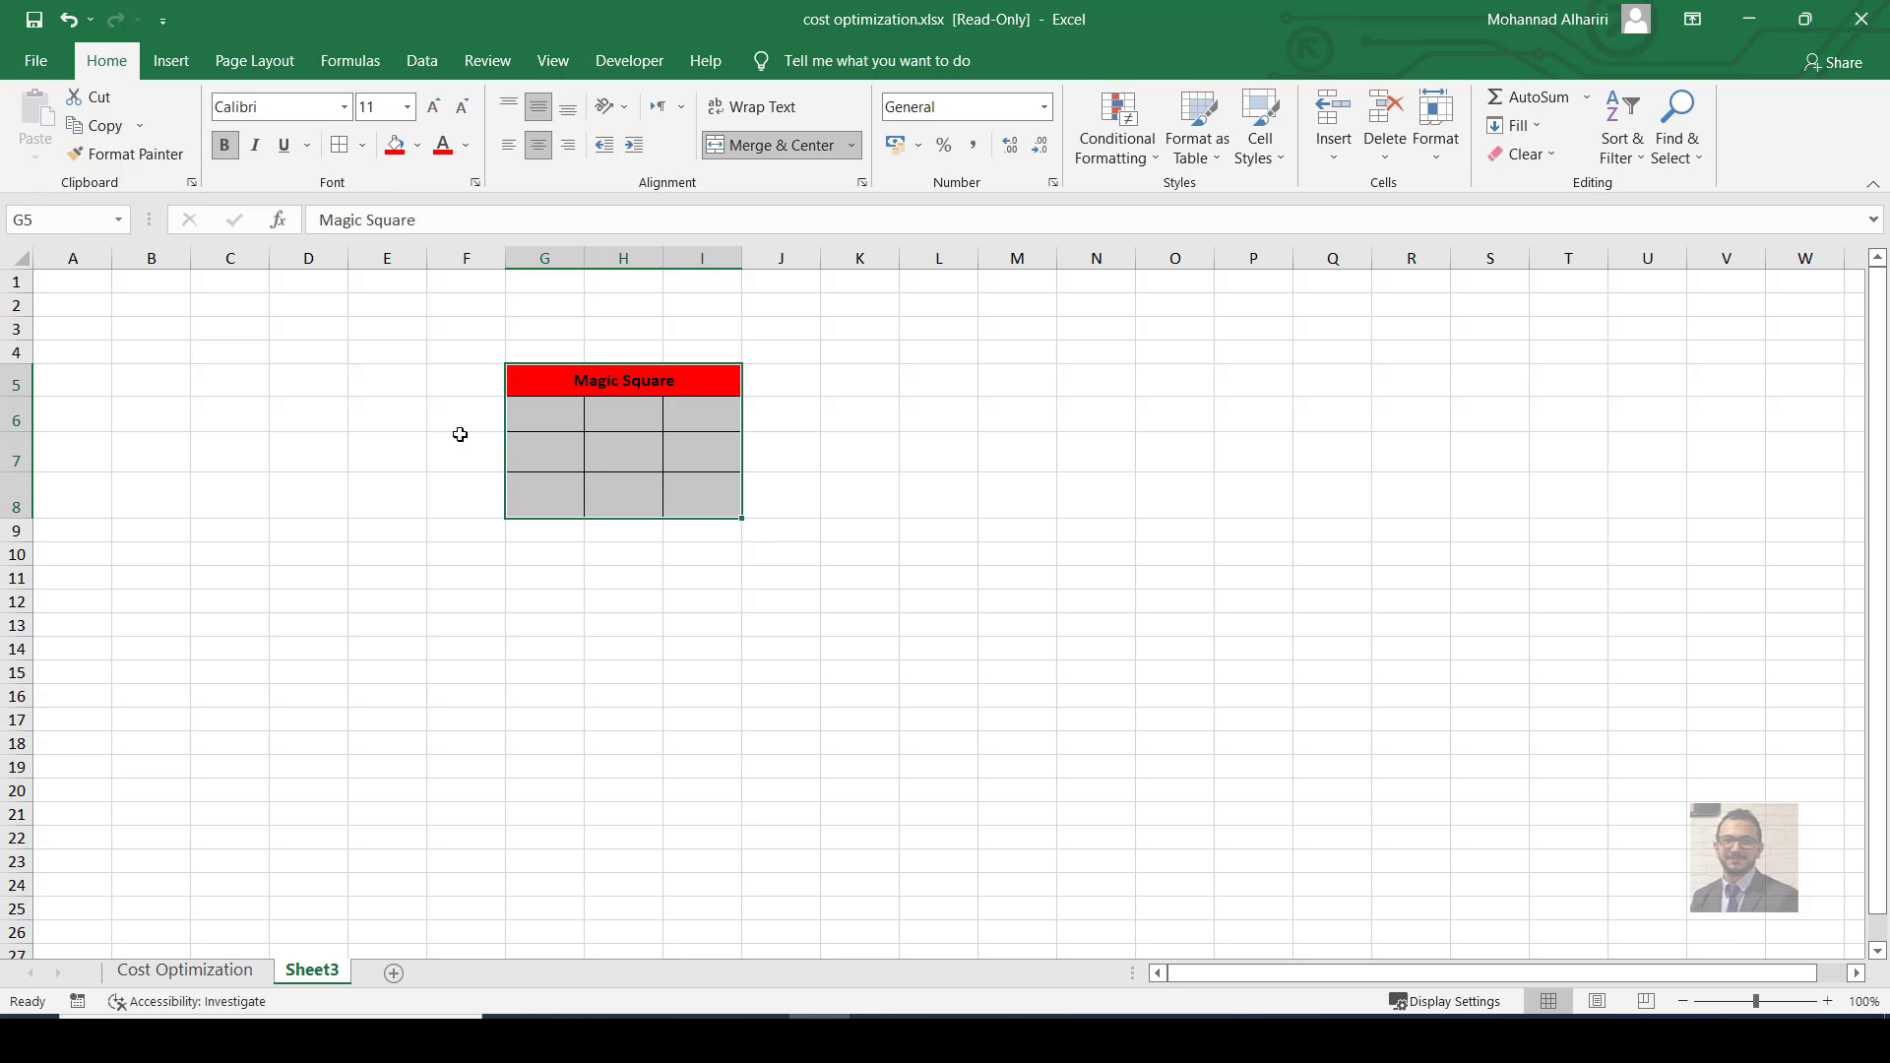
pyautogui.click(548, 533)
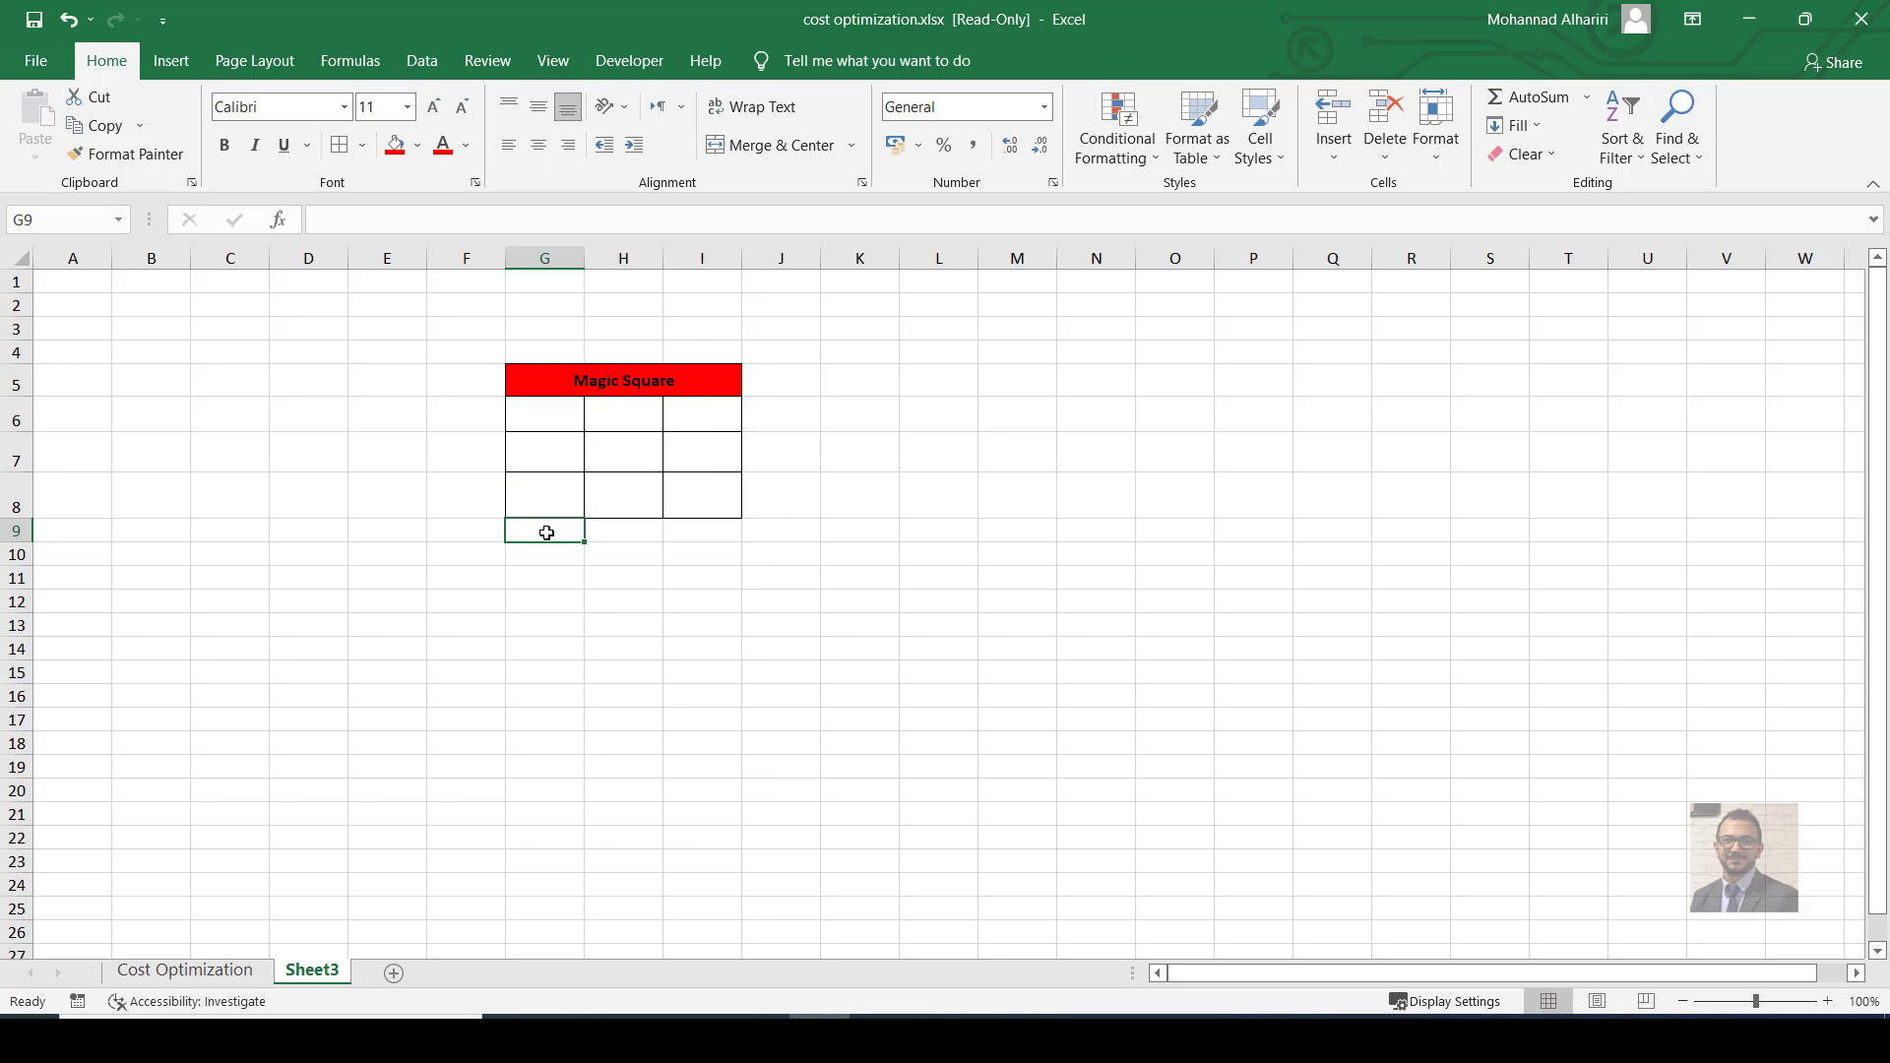
pyautogui.click(631, 537)
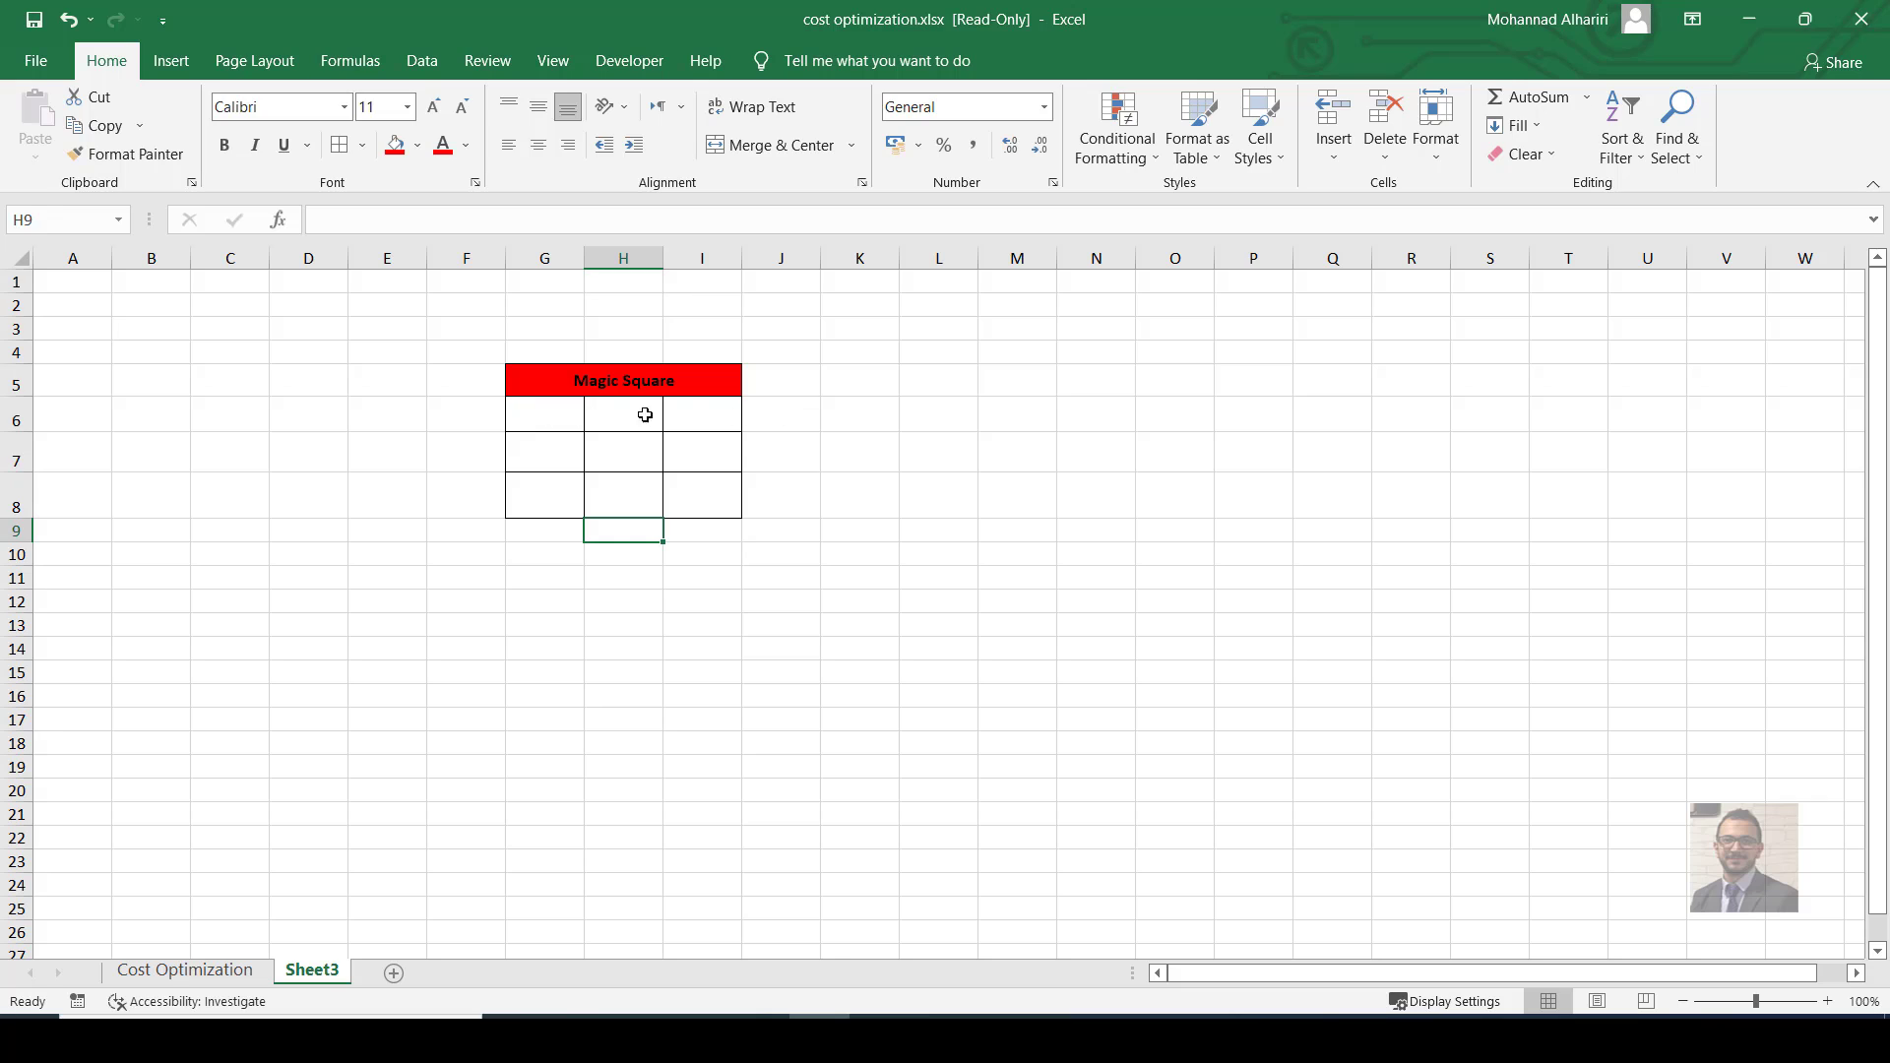
pyautogui.click(541, 529)
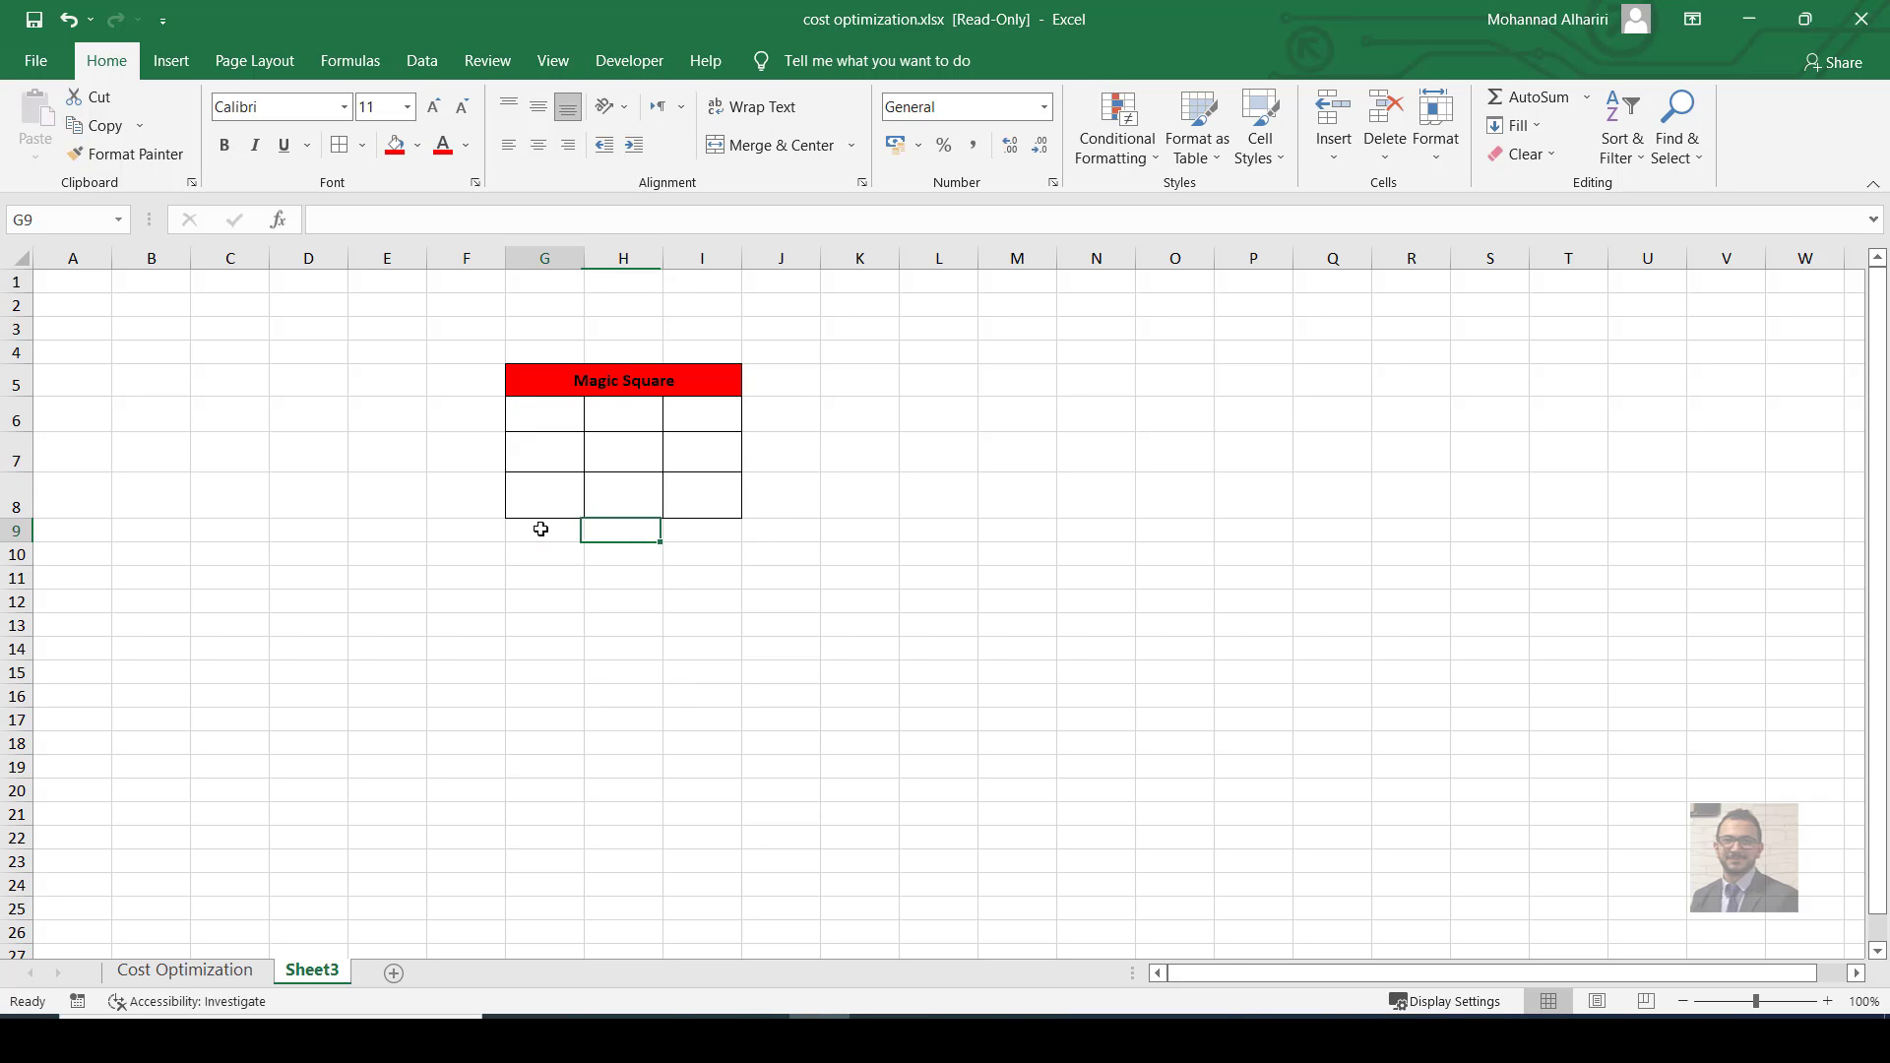
pyautogui.click(620, 531)
pyautogui.click(717, 538)
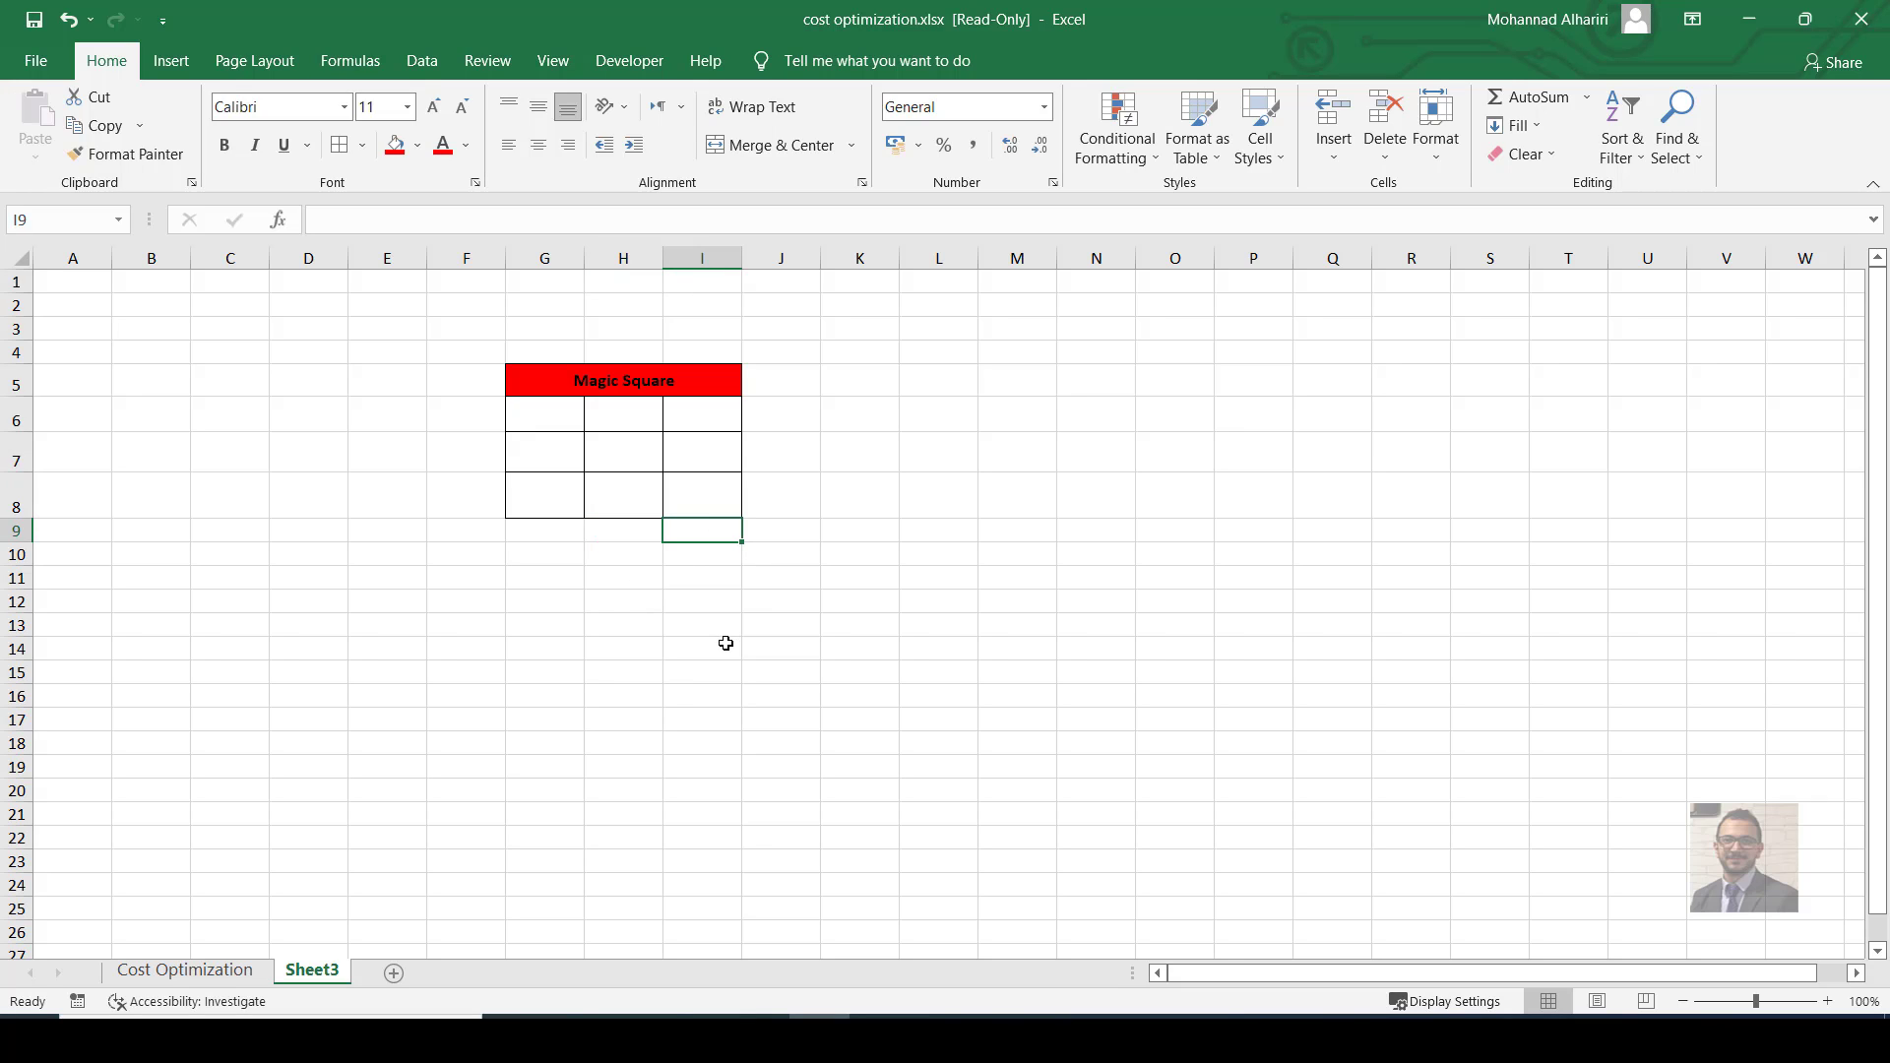
pyautogui.click(543, 409)
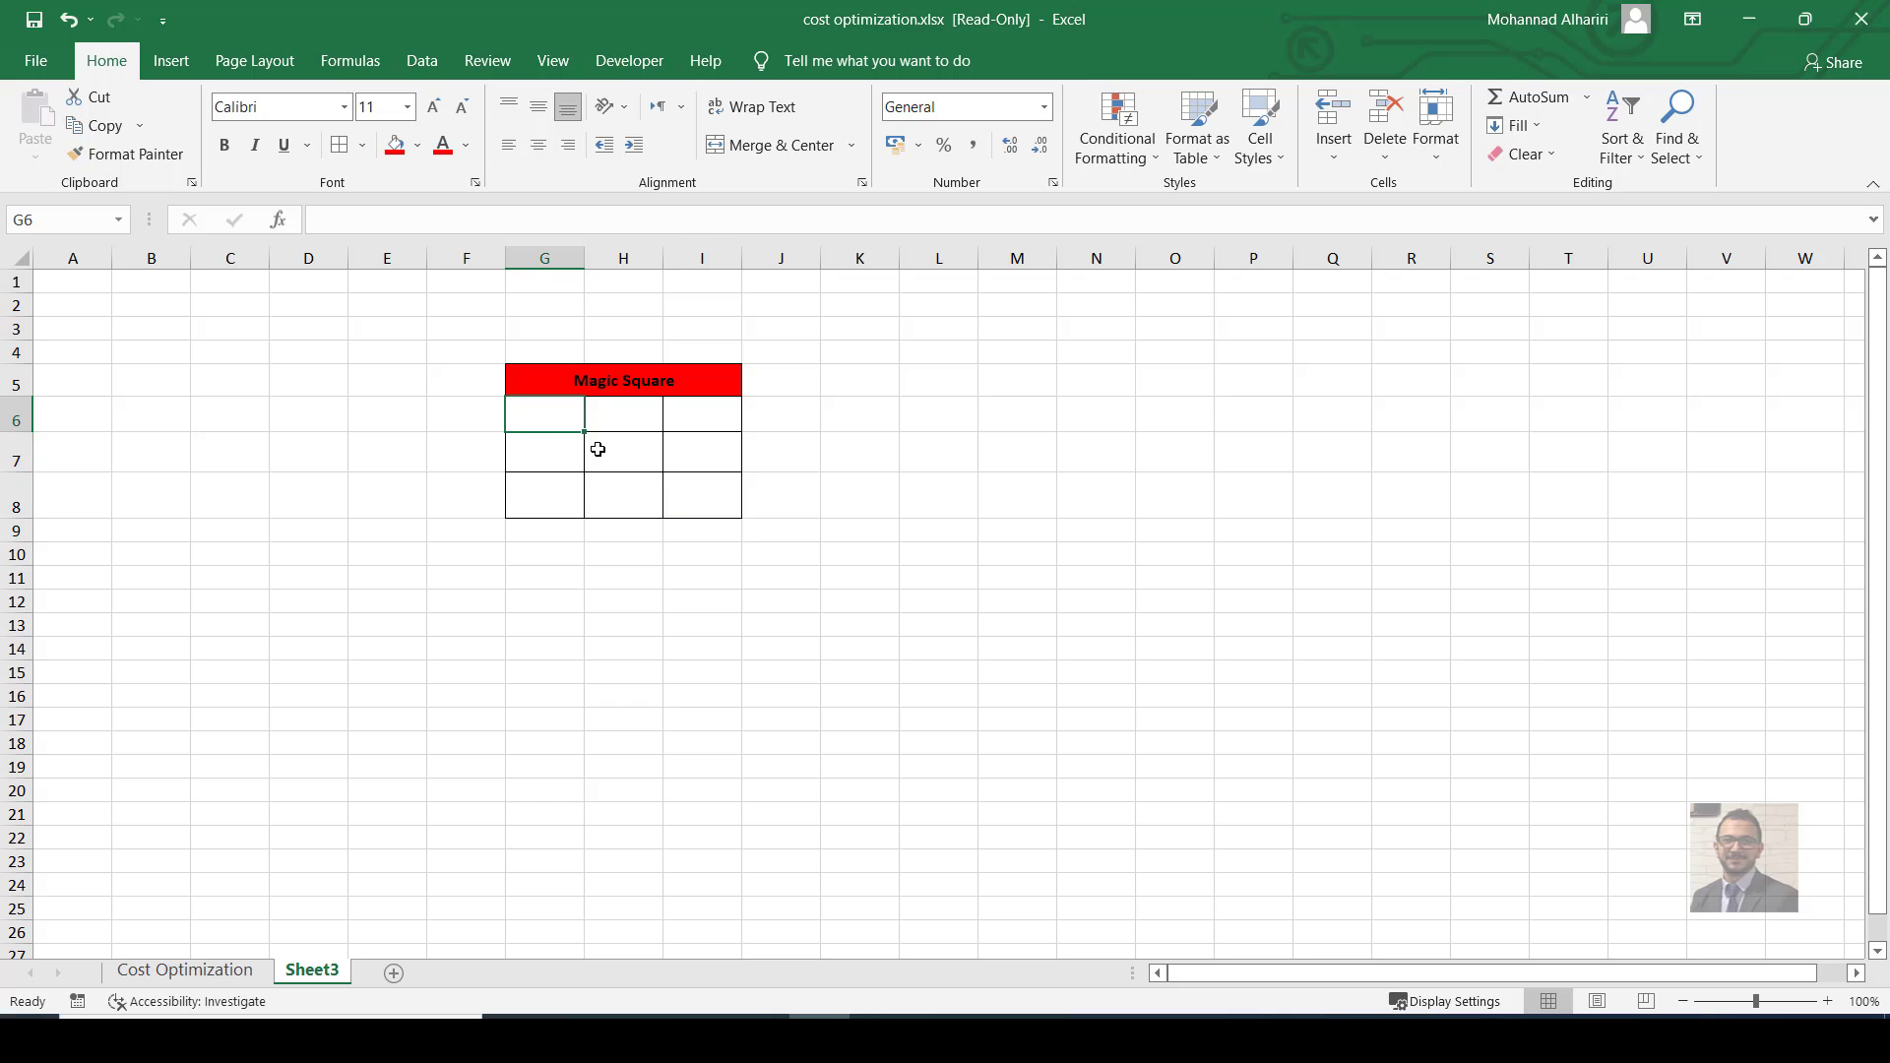
pyautogui.click(614, 456)
pyautogui.click(722, 506)
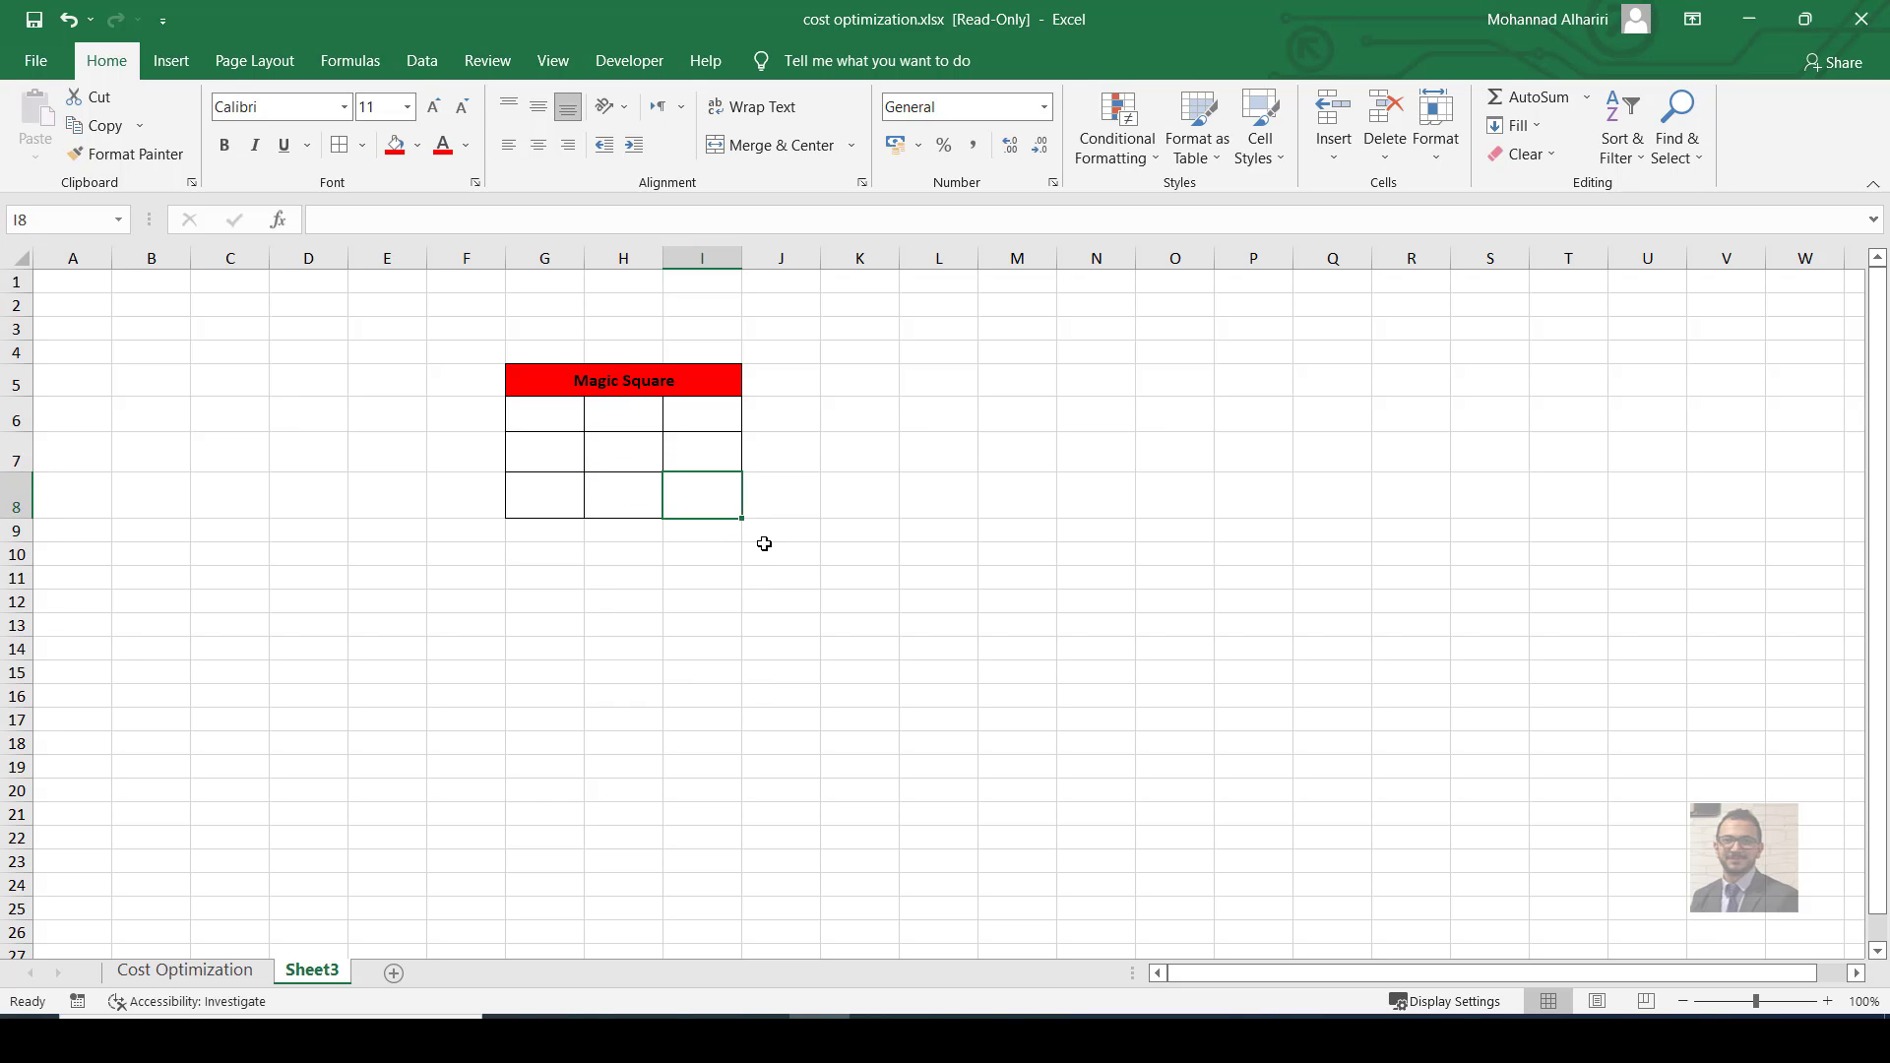
pyautogui.click(772, 537)
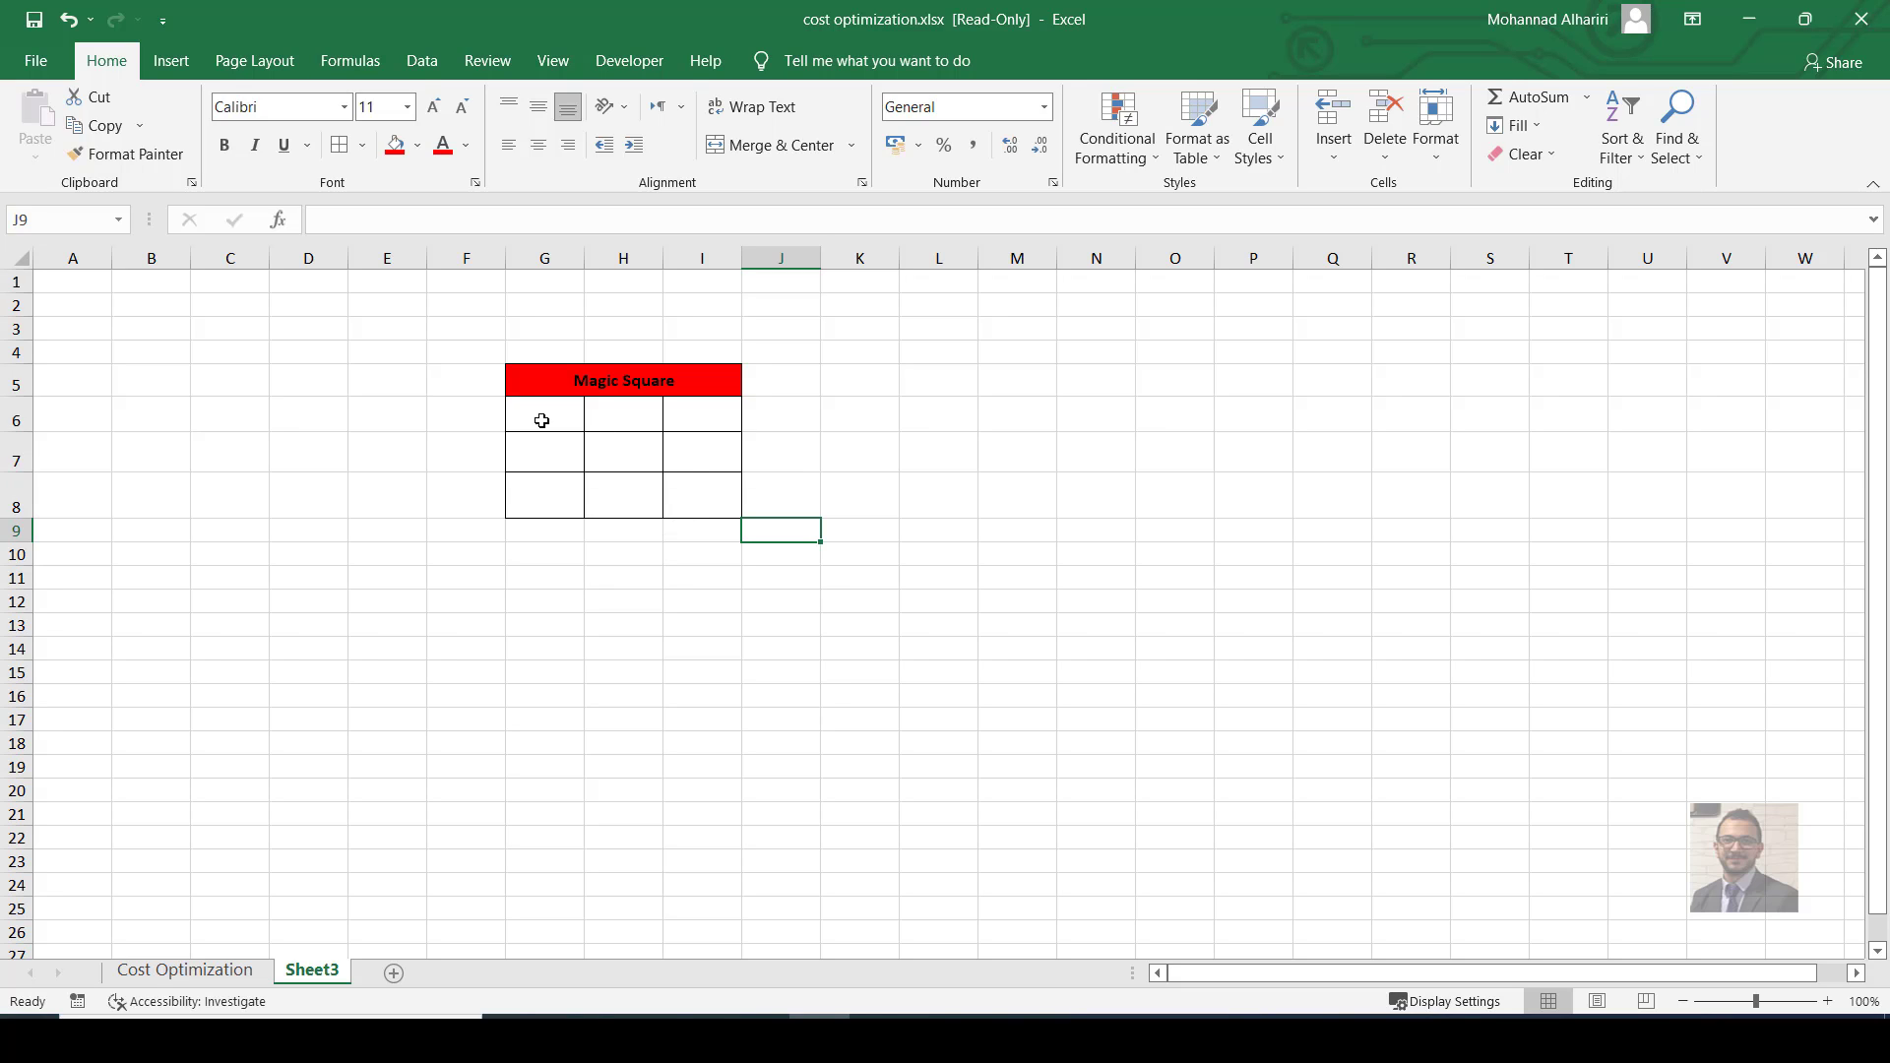
pyautogui.moveTo(517, 414); pyautogui.dragTo(709, 498)
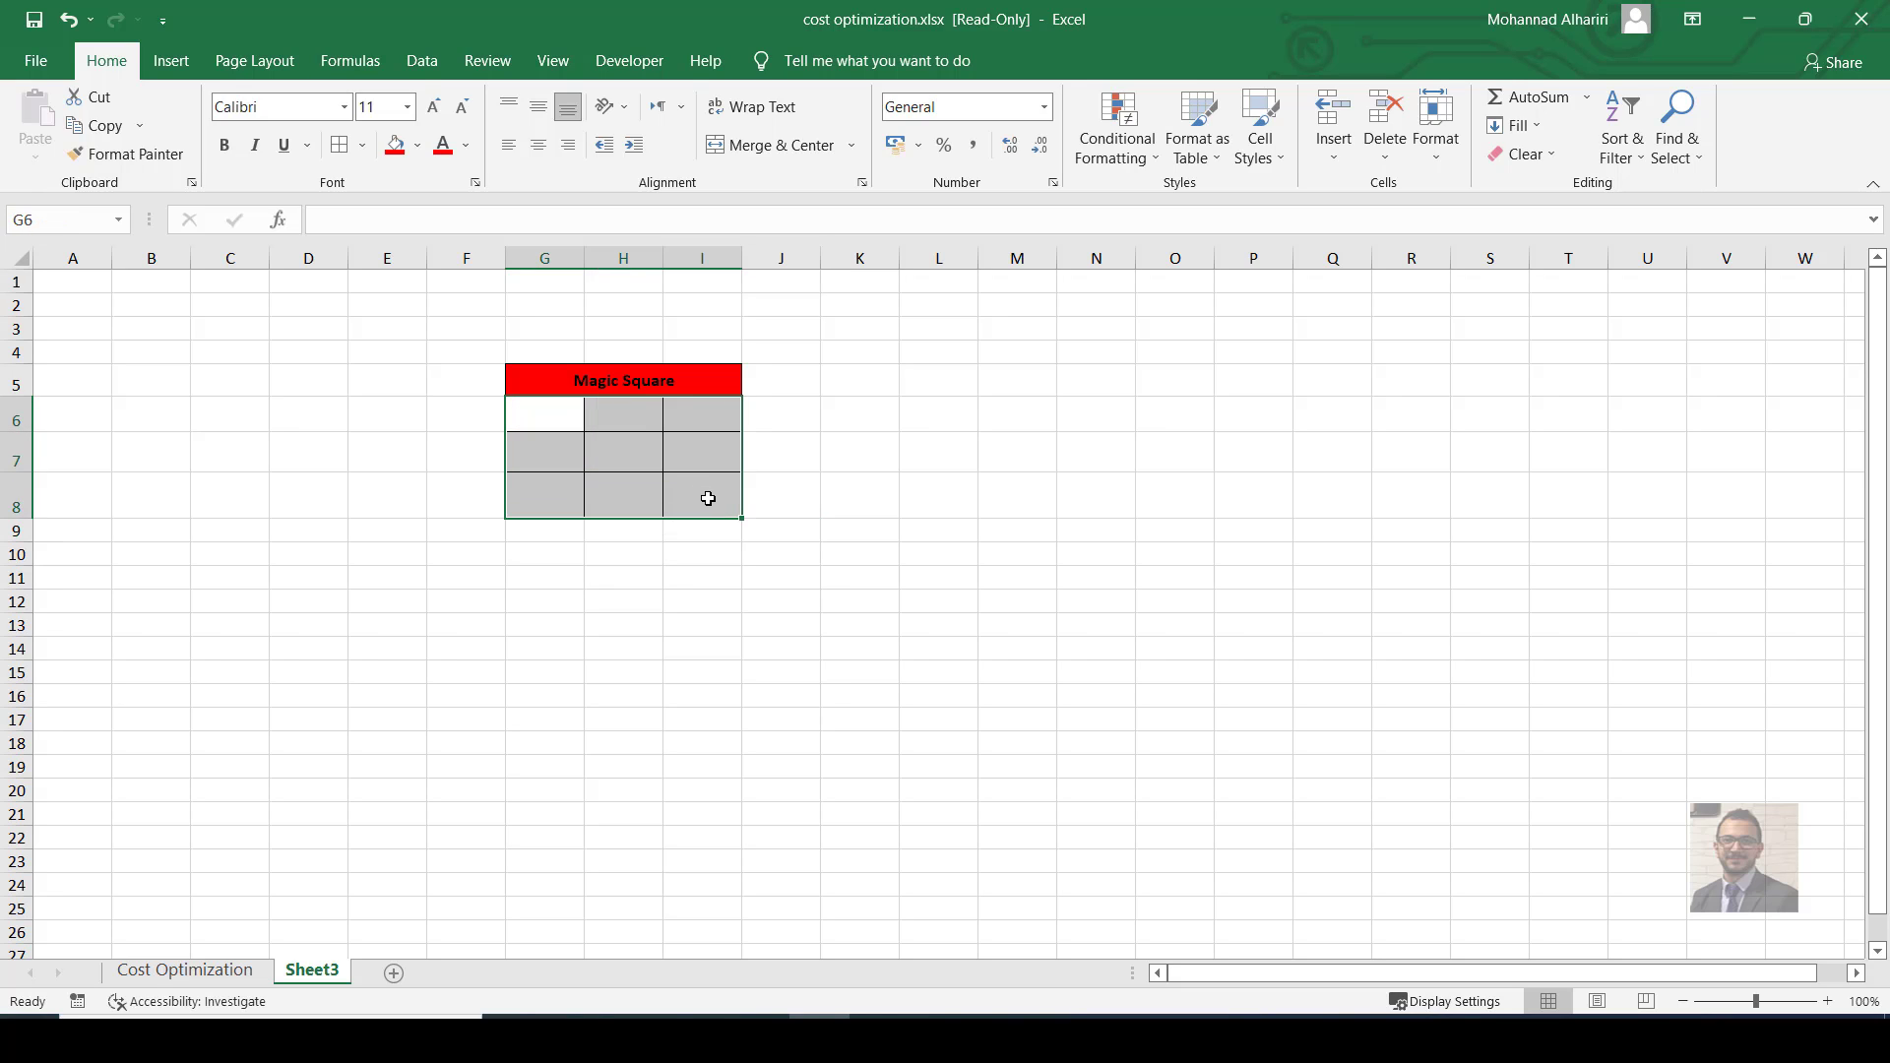
pyautogui.click(419, 61)
pyautogui.click(1769, 126)
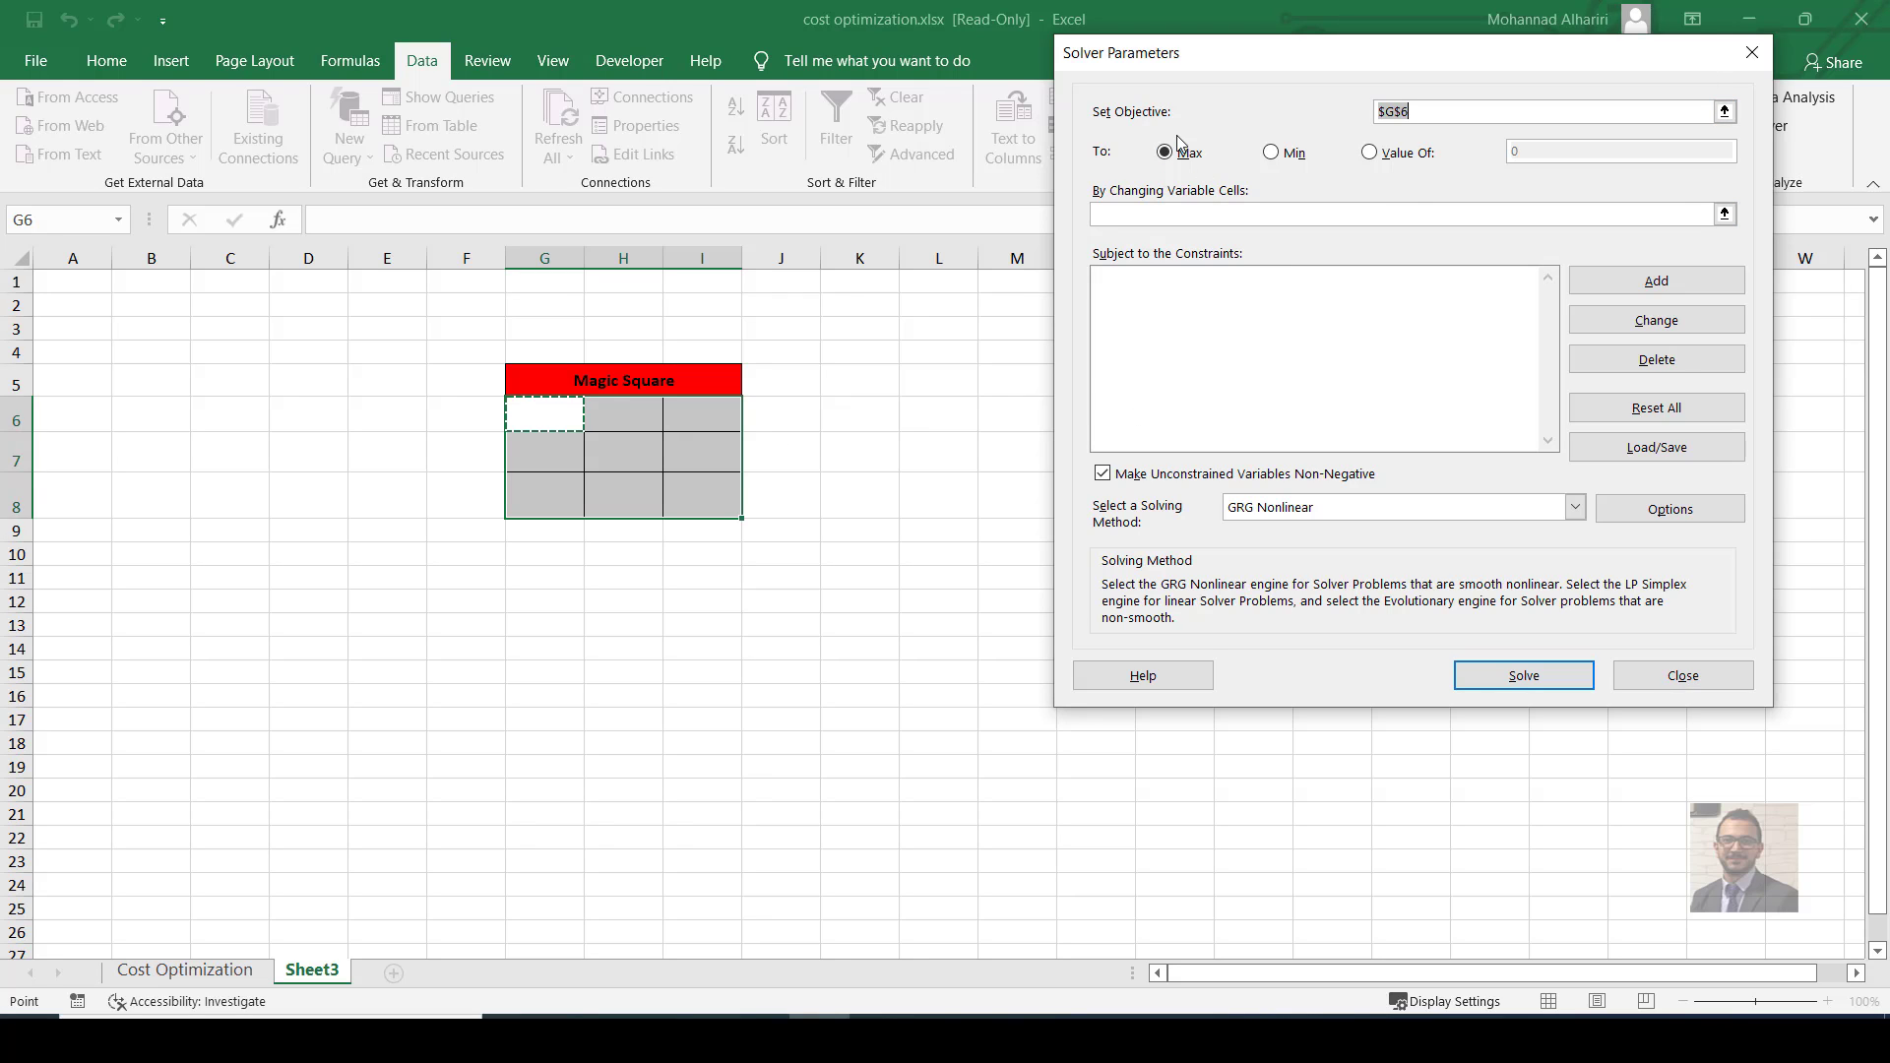
pyautogui.click(1751, 53)
# Enter =SUM(G6:I6) in J6 to total the first row of the Magic Square grid.
pyautogui.click(777, 408)
pyautogui.write('=SUM()')
pyautogui.press('Left')
pyautogui.moveTo(548, 419); pyautogui.dragTo(697, 417)
pyautogui.press('Return')
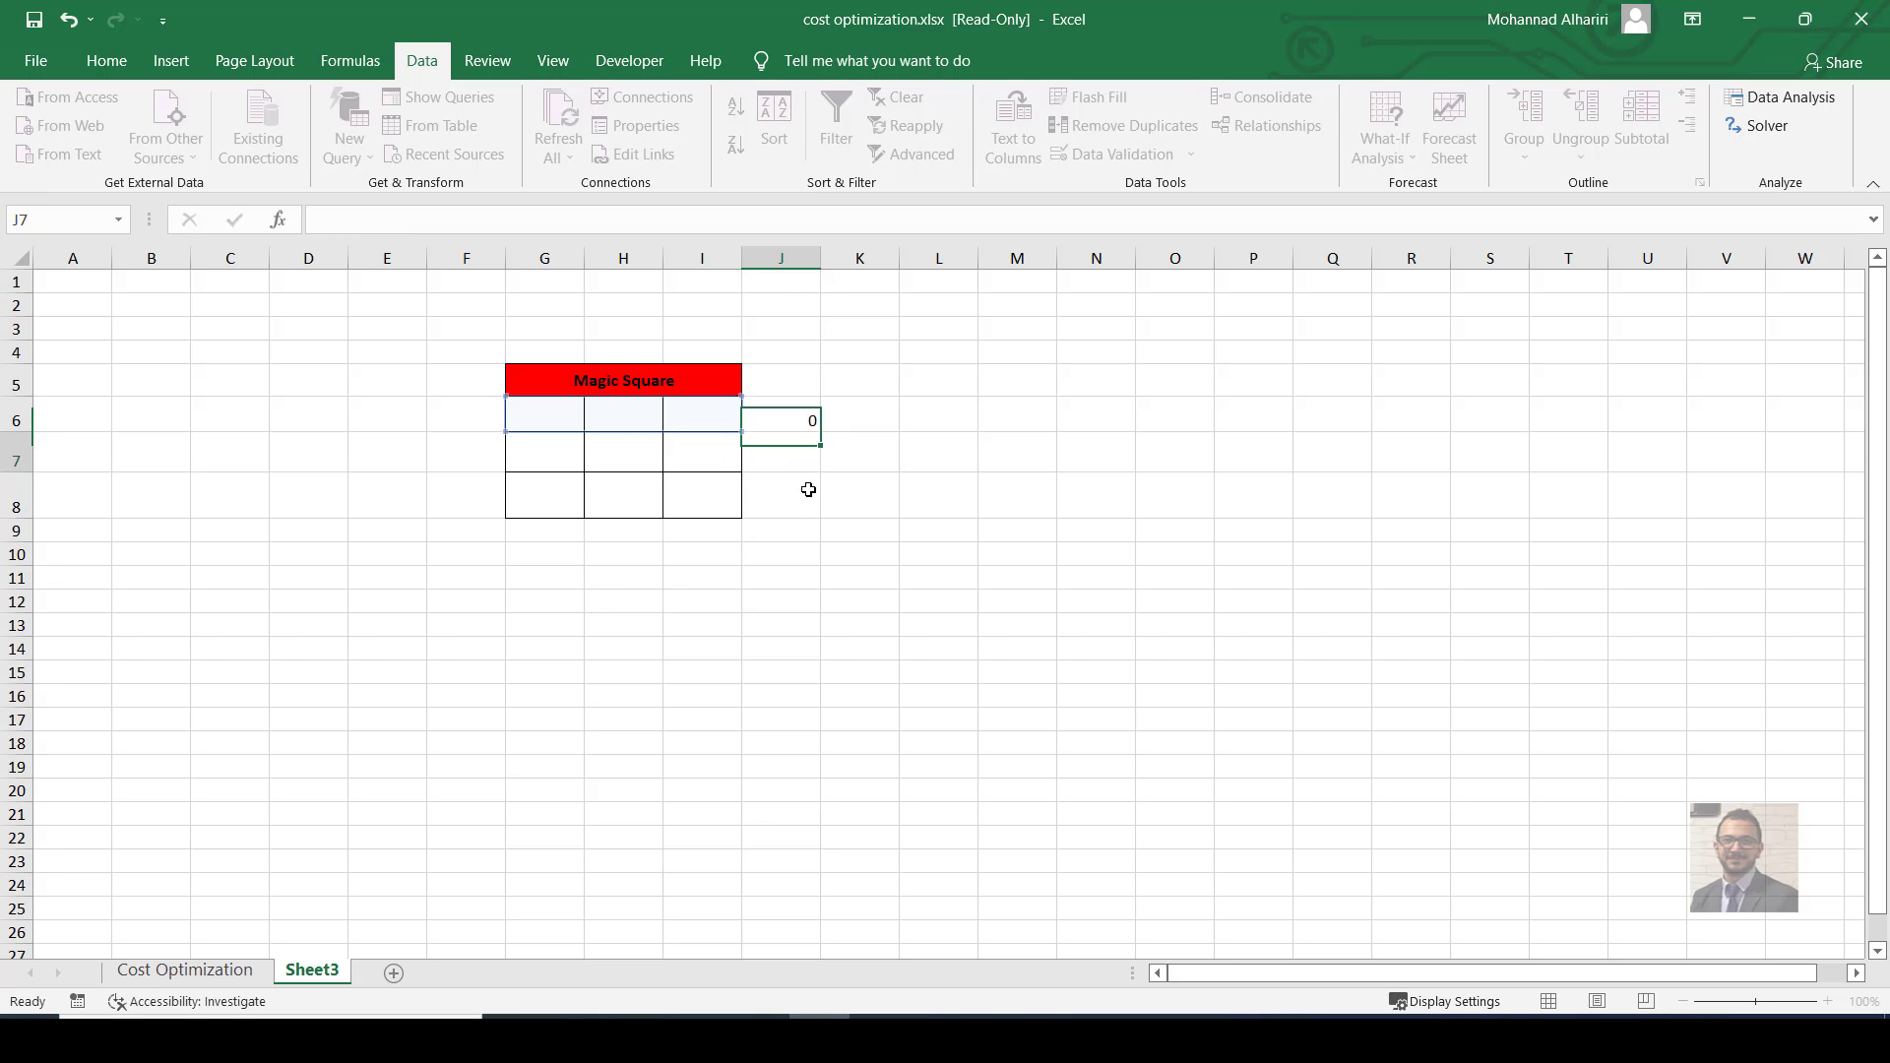
# Copy the row total formula from J6 into J7:J8 for the other two grid rows.
pyautogui.click(781, 410)
pyautogui.hotkey('ctrl', 'c')
pyautogui.press('Down')
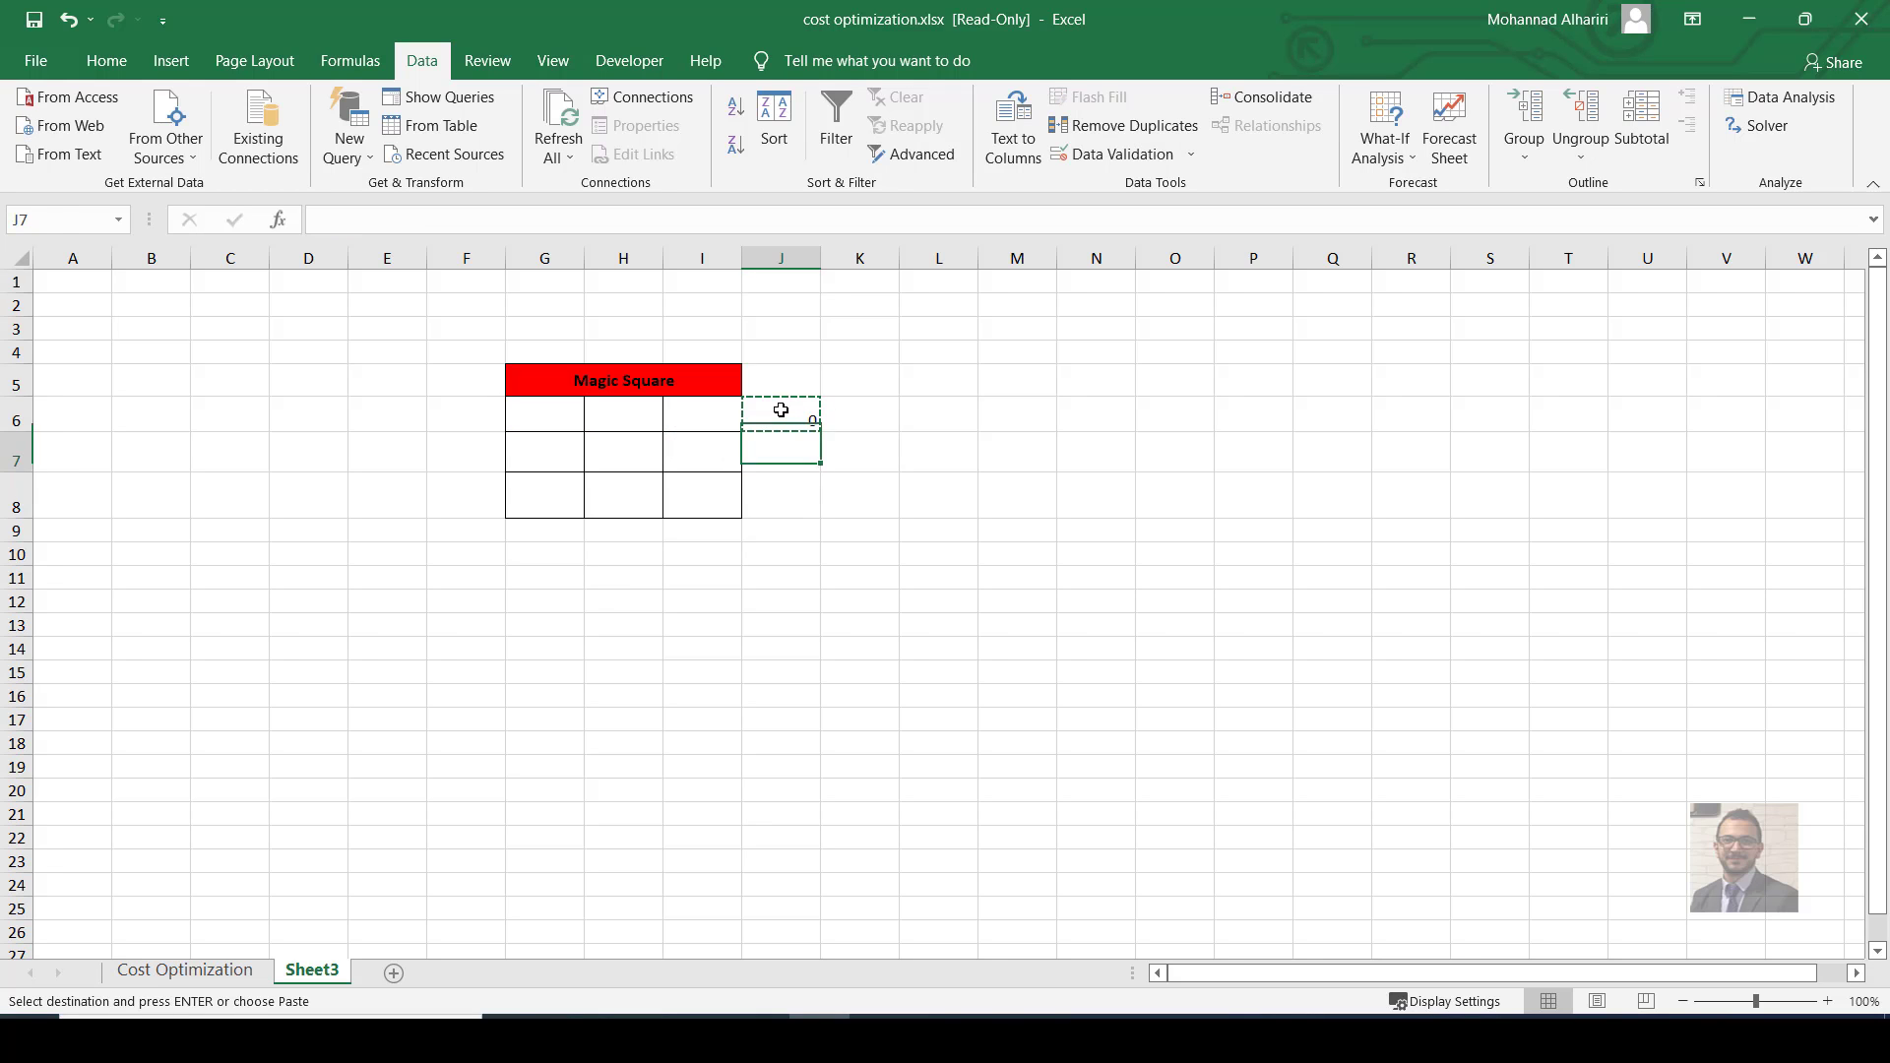
pyautogui.hotkey('shift', 'Down')
pyautogui.hotkey('shift', 'Down')
pyautogui.hotkey('shift', 'Up')
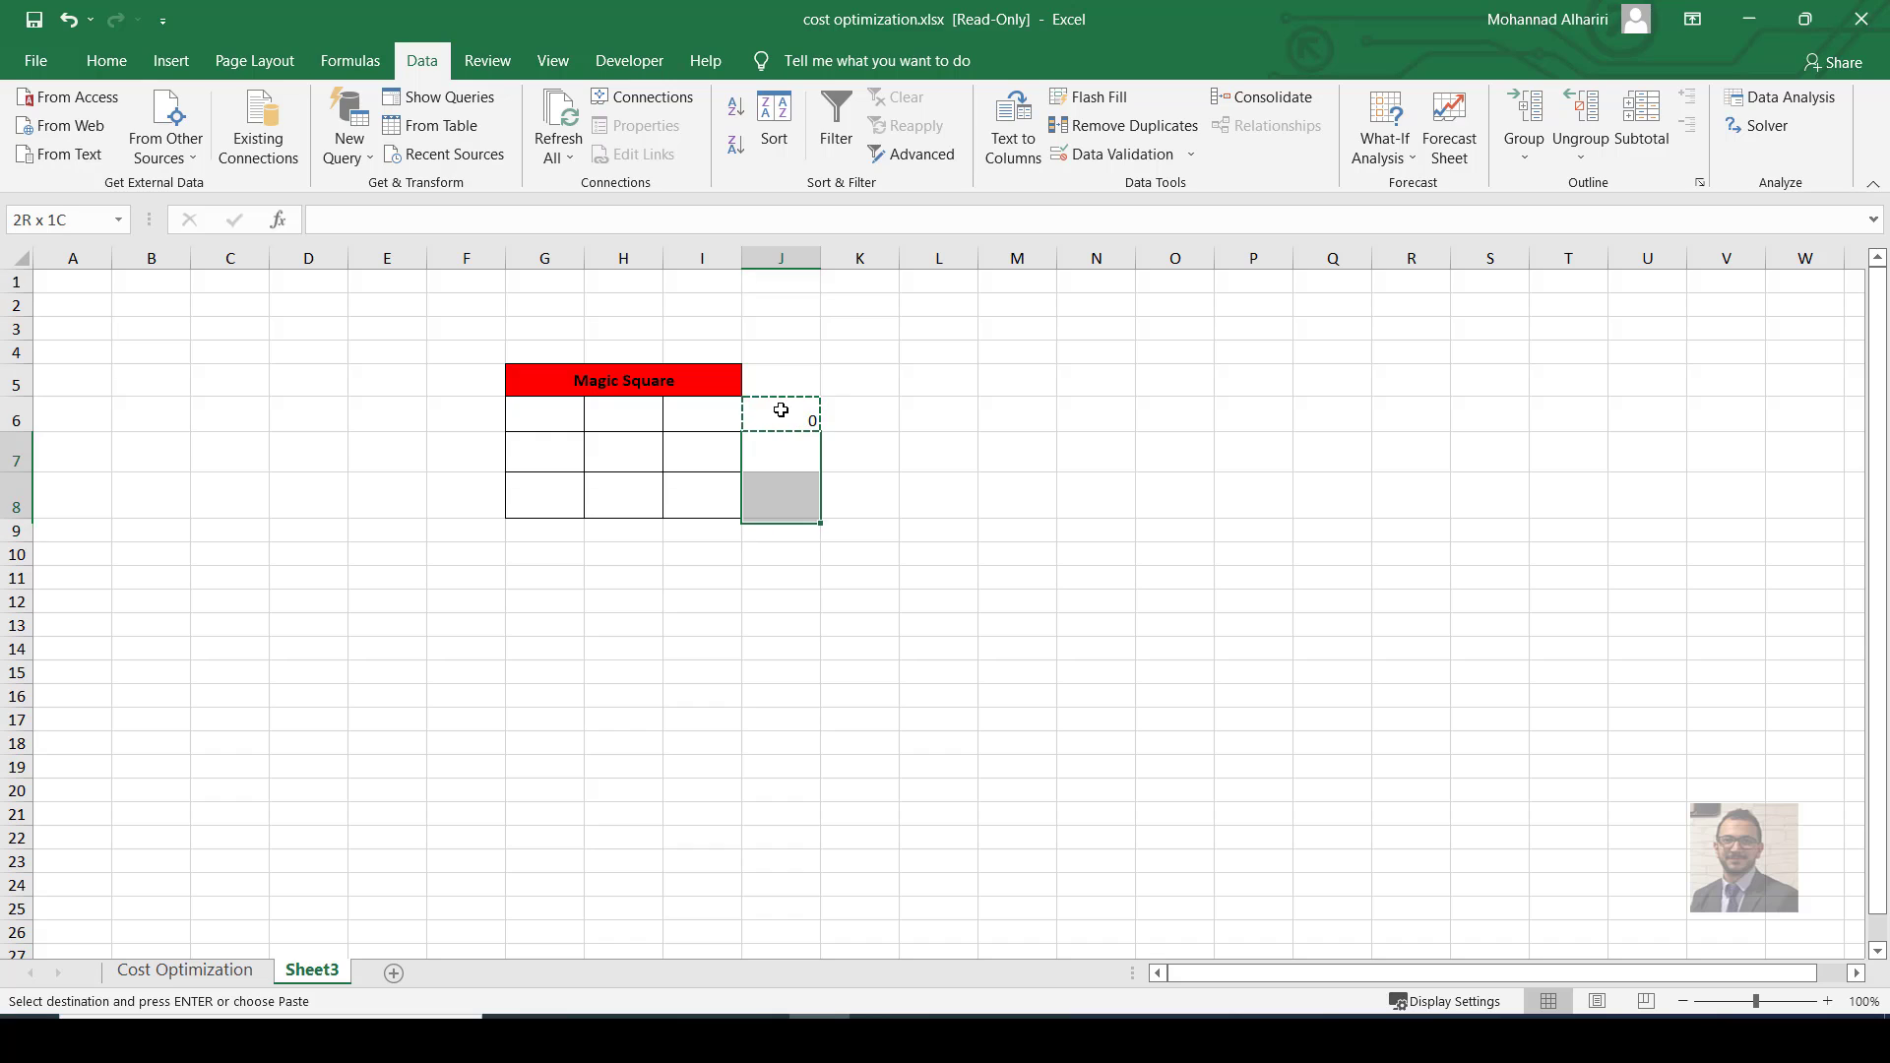
pyautogui.hotkey('ctrl', 'c')
pyautogui.click(780, 409)
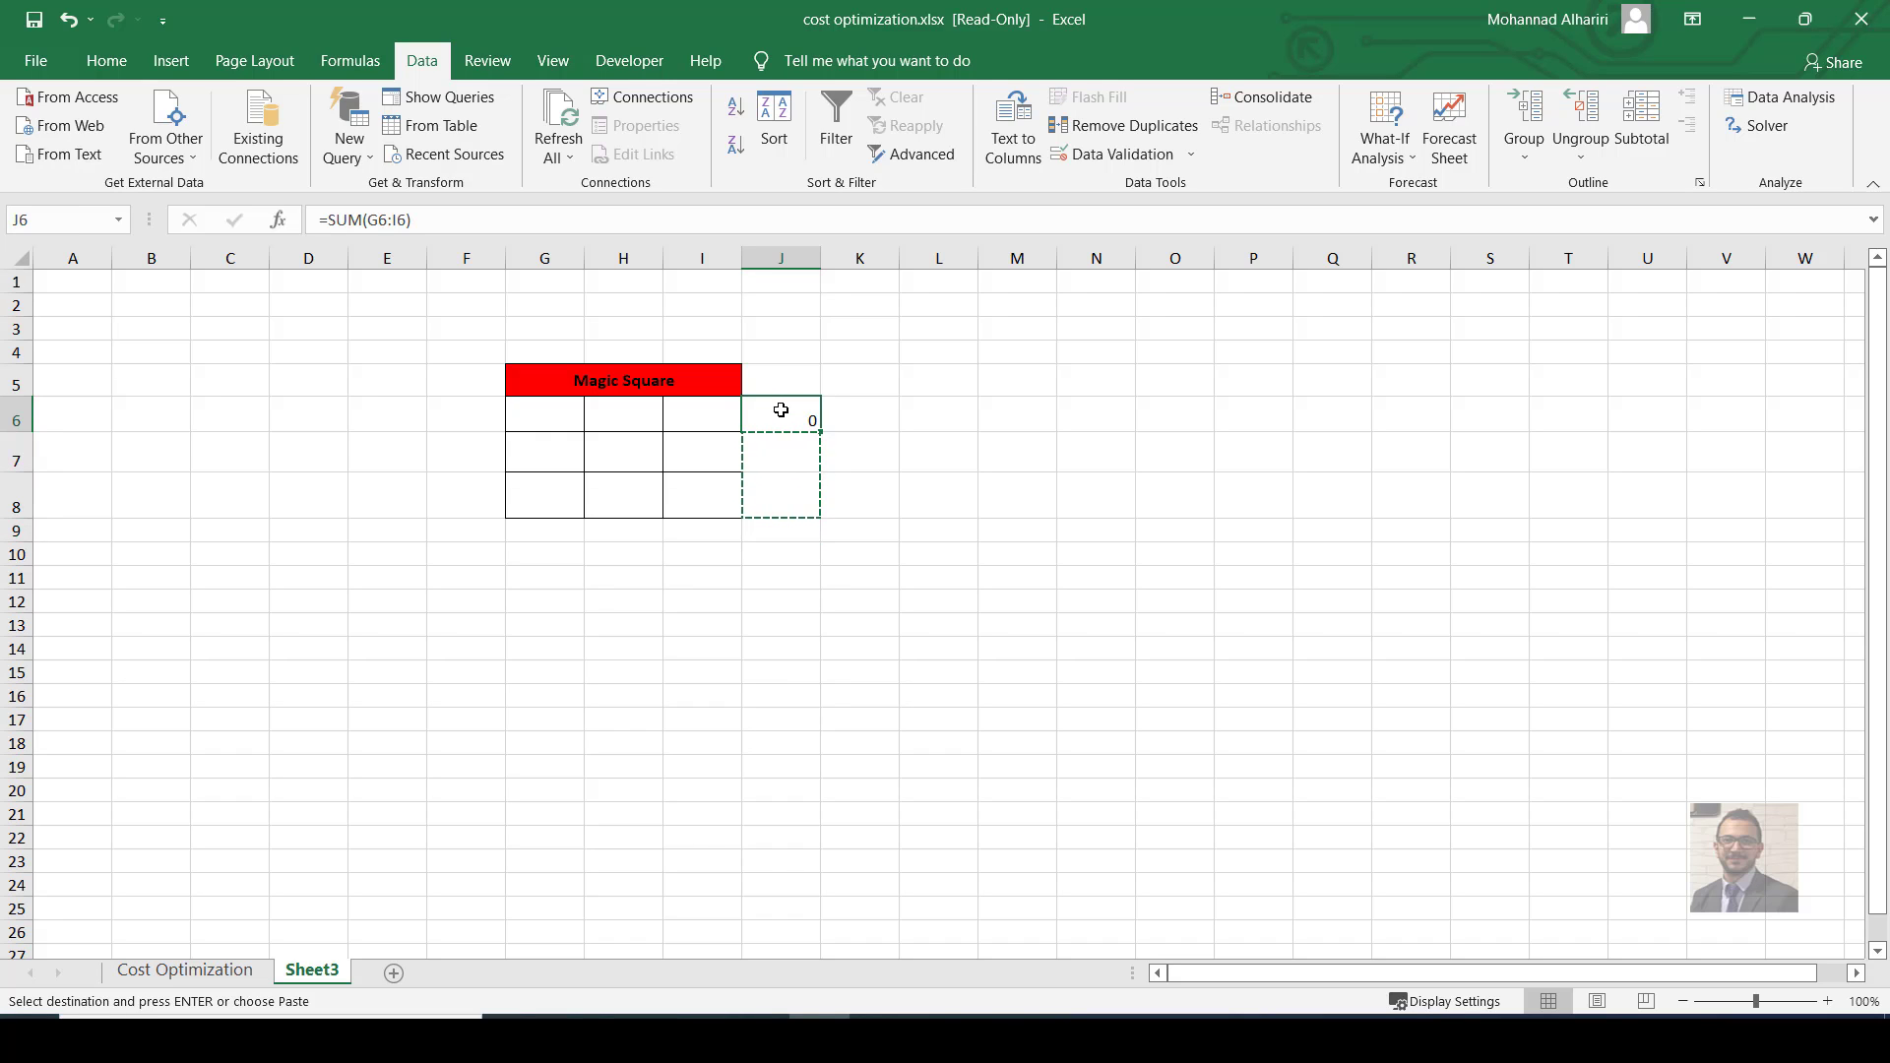
pyautogui.hotkey('ctrl', 'c')
pyautogui.press('Down')
pyautogui.hotkey('shift', 'Down')
pyautogui.hotkey('ctrl', 'v')
# Enter =SUM(G6:G8) in G9 to total the grid's first column.
pyautogui.press('Down')
pyautogui.press('Left')
pyautogui.press('Left')
pyautogui.press('Down')
pyautogui.press('Left')
pyautogui.write('=sum(')
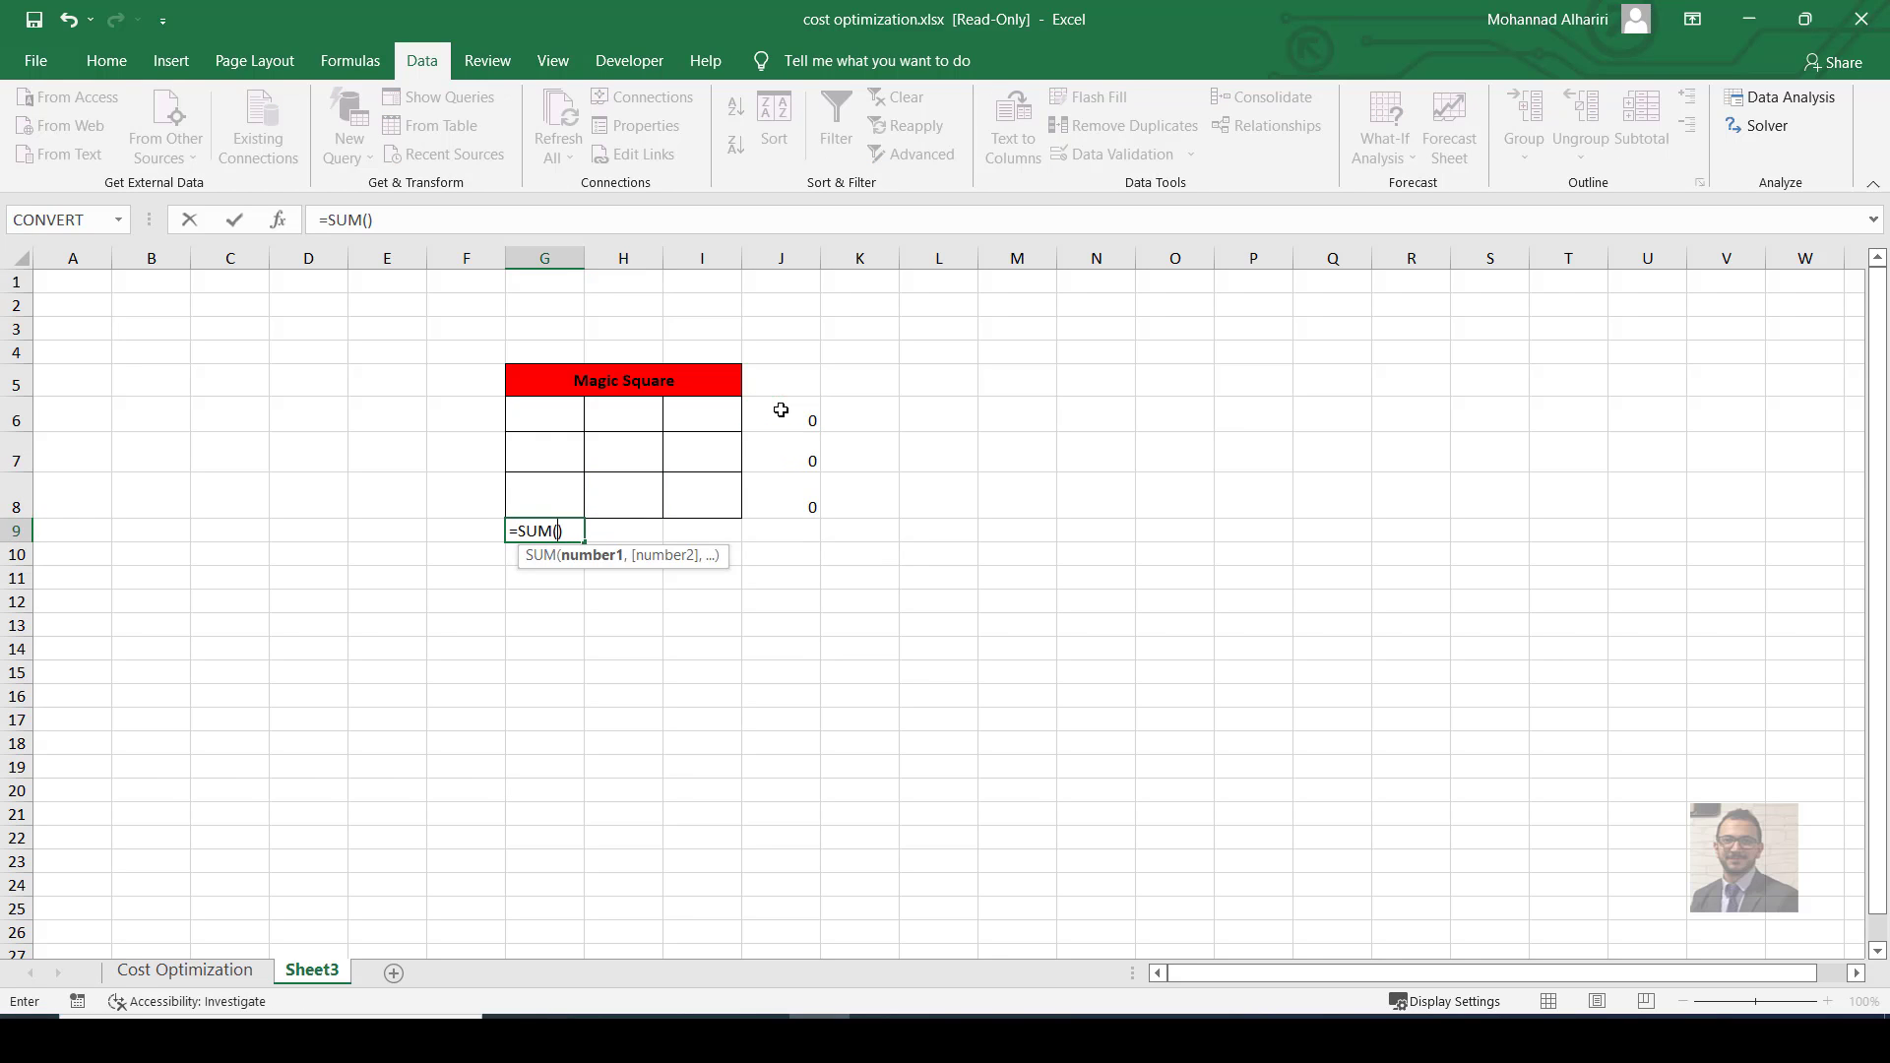
pyautogui.press('Up')
pyautogui.hotkey('shift', 'Up')
pyautogui.hotkey('shift', 'Up')
pyautogui.press('Return')
# Copy the column total formula from G9 into H9:I9 for the remaining two columns.
pyautogui.press('Up')
pyautogui.hotkey('ctrl', 'c')
pyautogui.press('Right')
pyautogui.hotkey('shift', 'Right')
pyautogui.hotkey('ctrl', 'v')
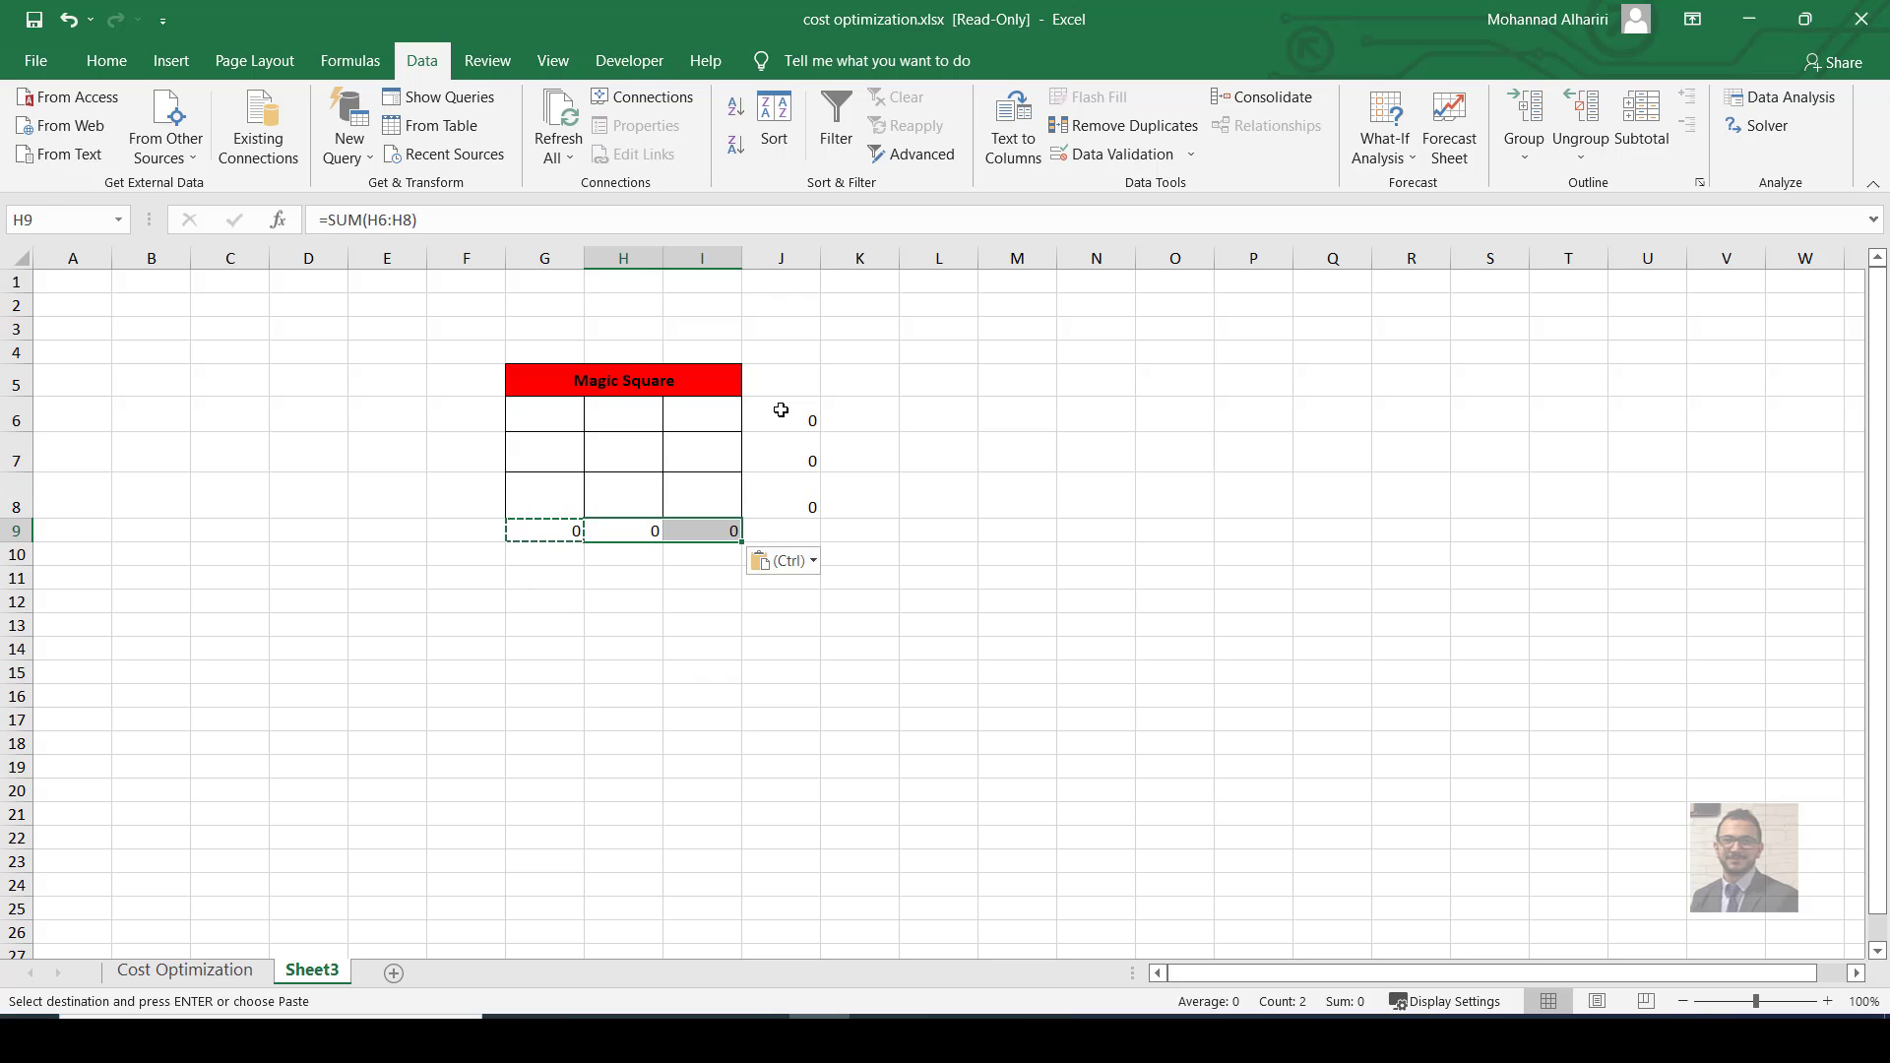
# Enter the diagonal sum =G6+H7+I8 in J9.
pyautogui.press('Right')
pyautogui.press('Right')
pyautogui.write('=')
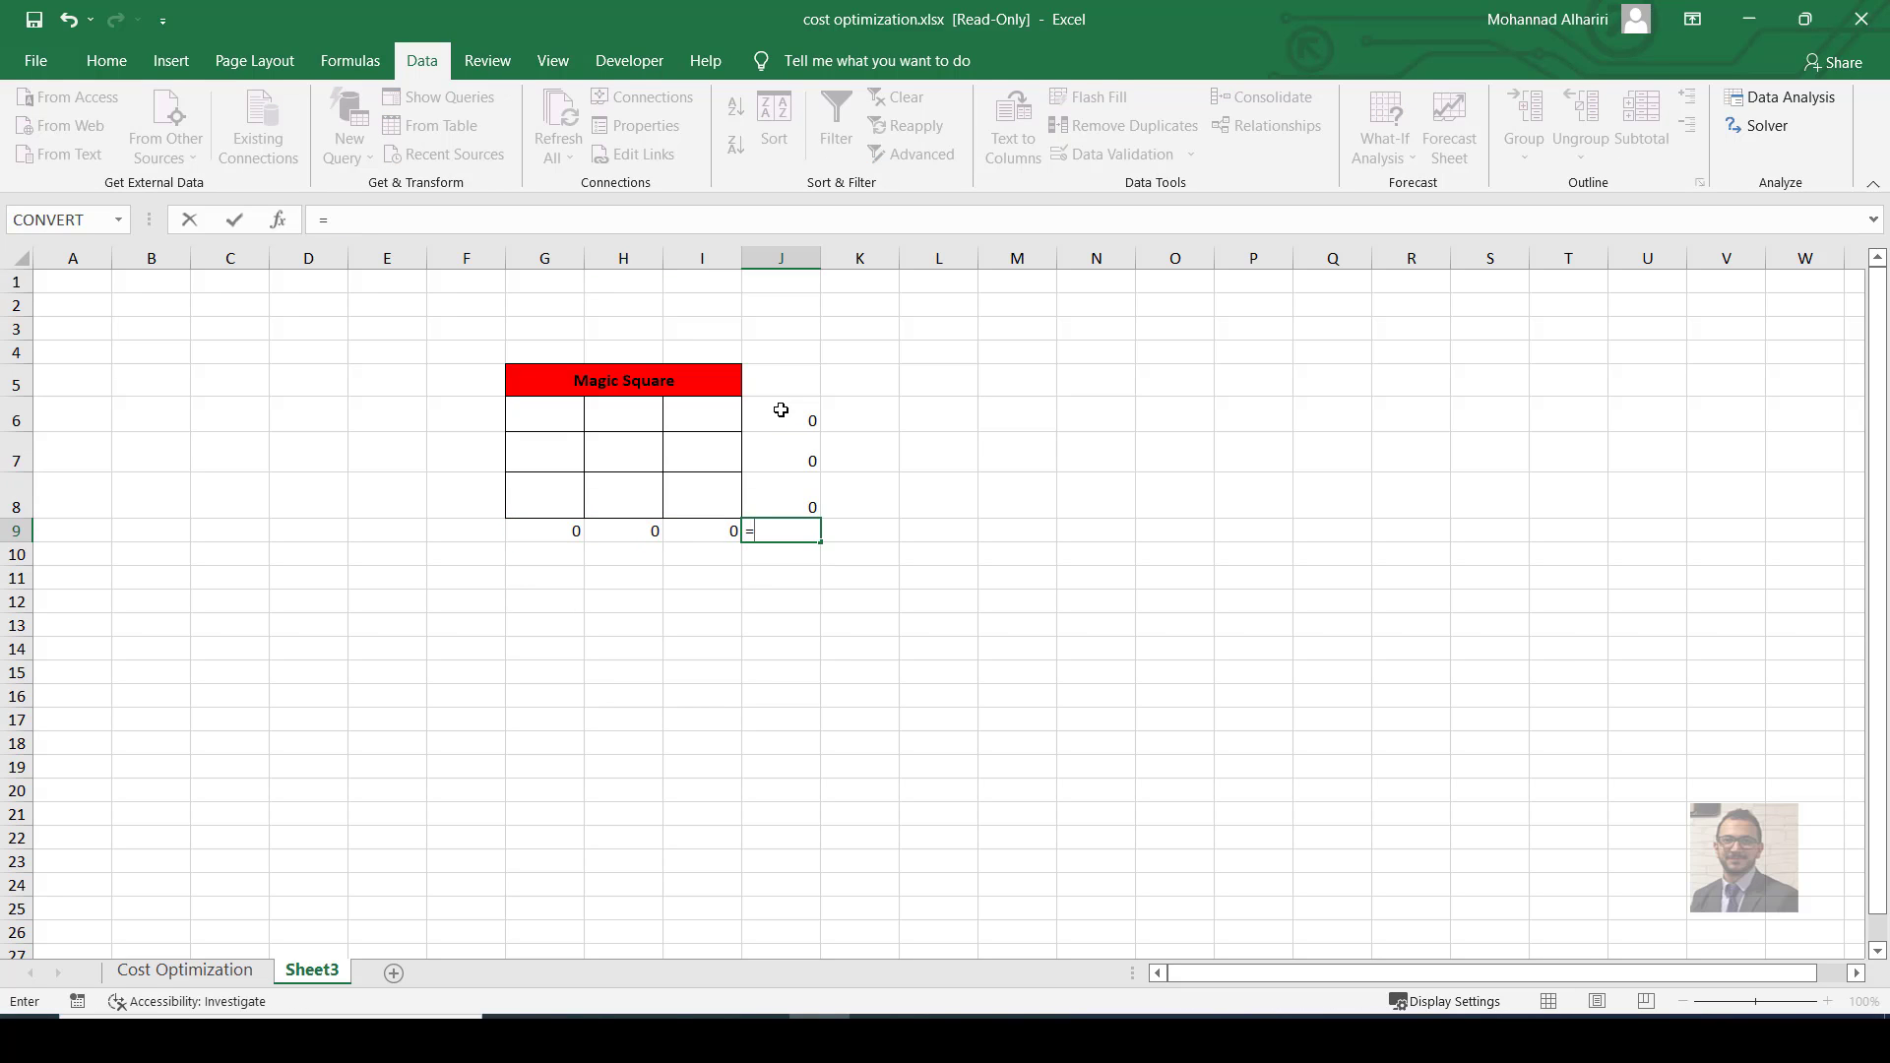
pyautogui.click(564, 424)
pyautogui.write('+')
pyautogui.click(625, 463)
pyautogui.write('+')
pyautogui.click(715, 495)
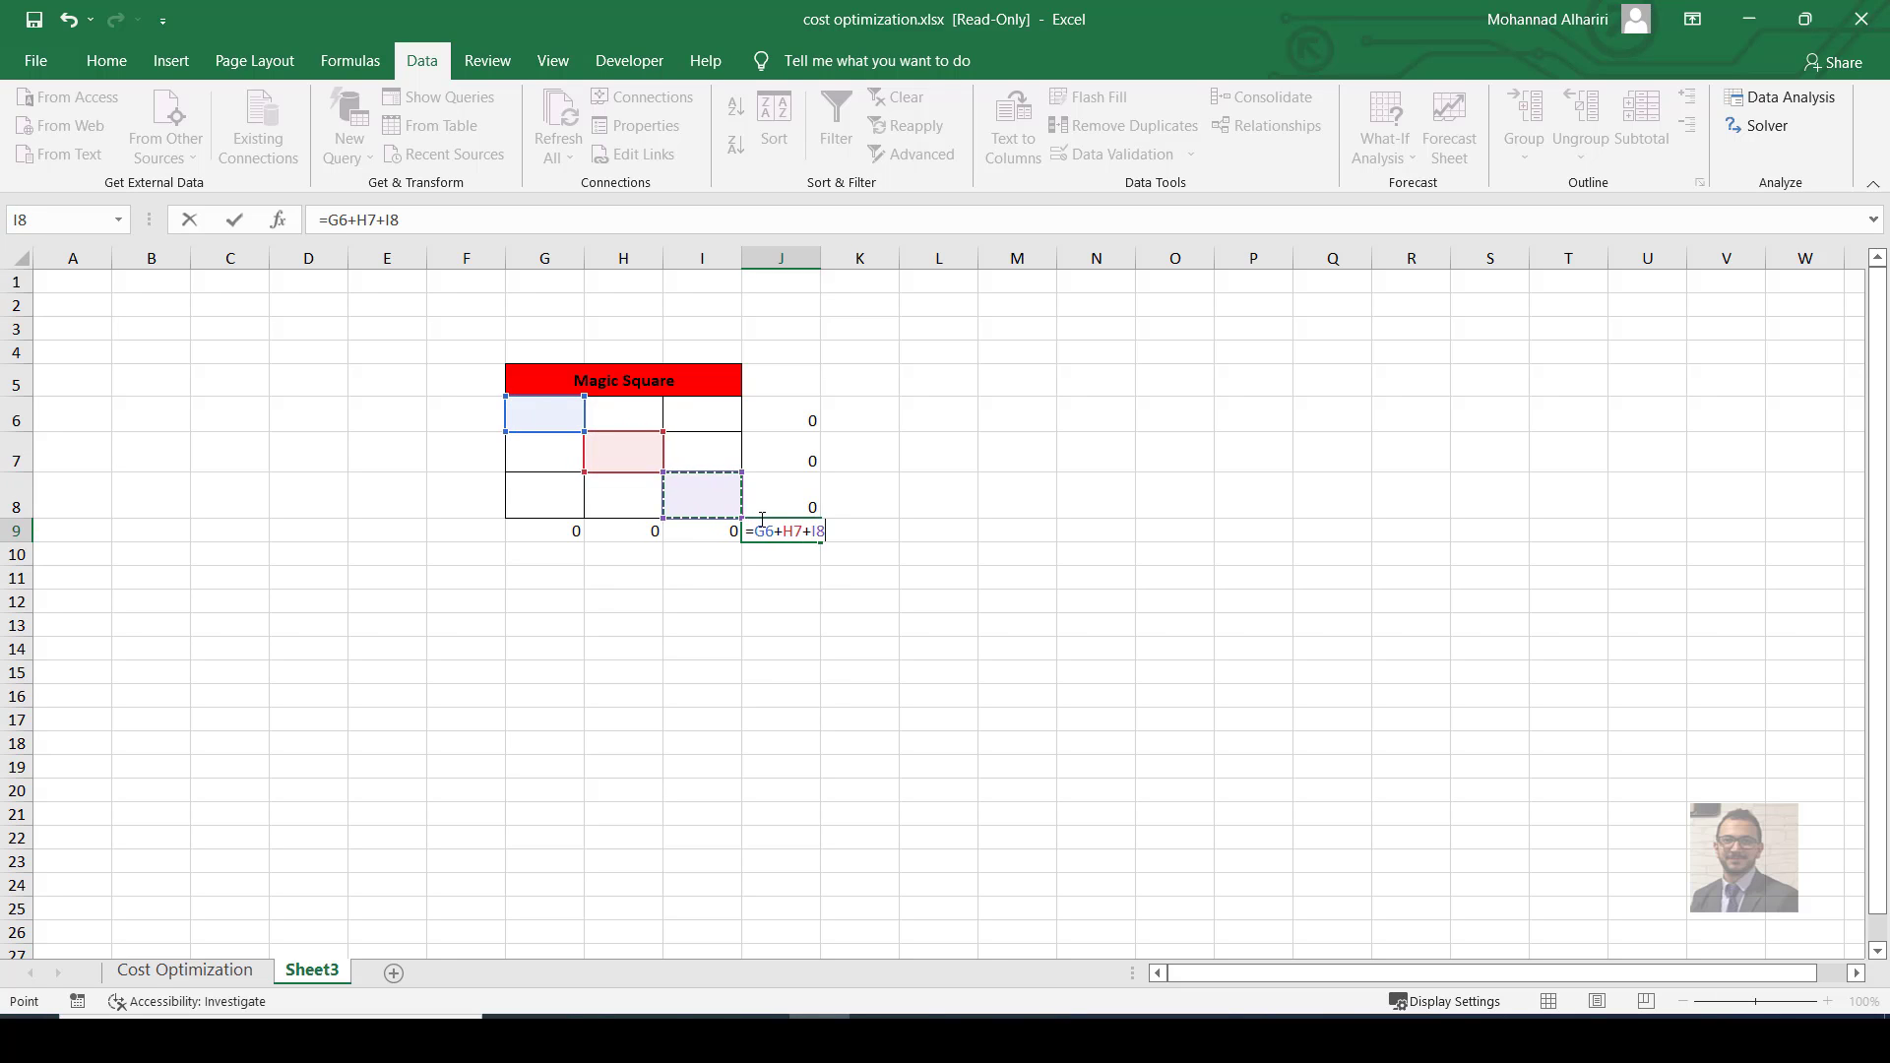
pyautogui.press('Return')
# Enter the opposite diagonal's sum =G8+H7+I6 in J5.
pyautogui.click(780, 389)
pyautogui.write('=')
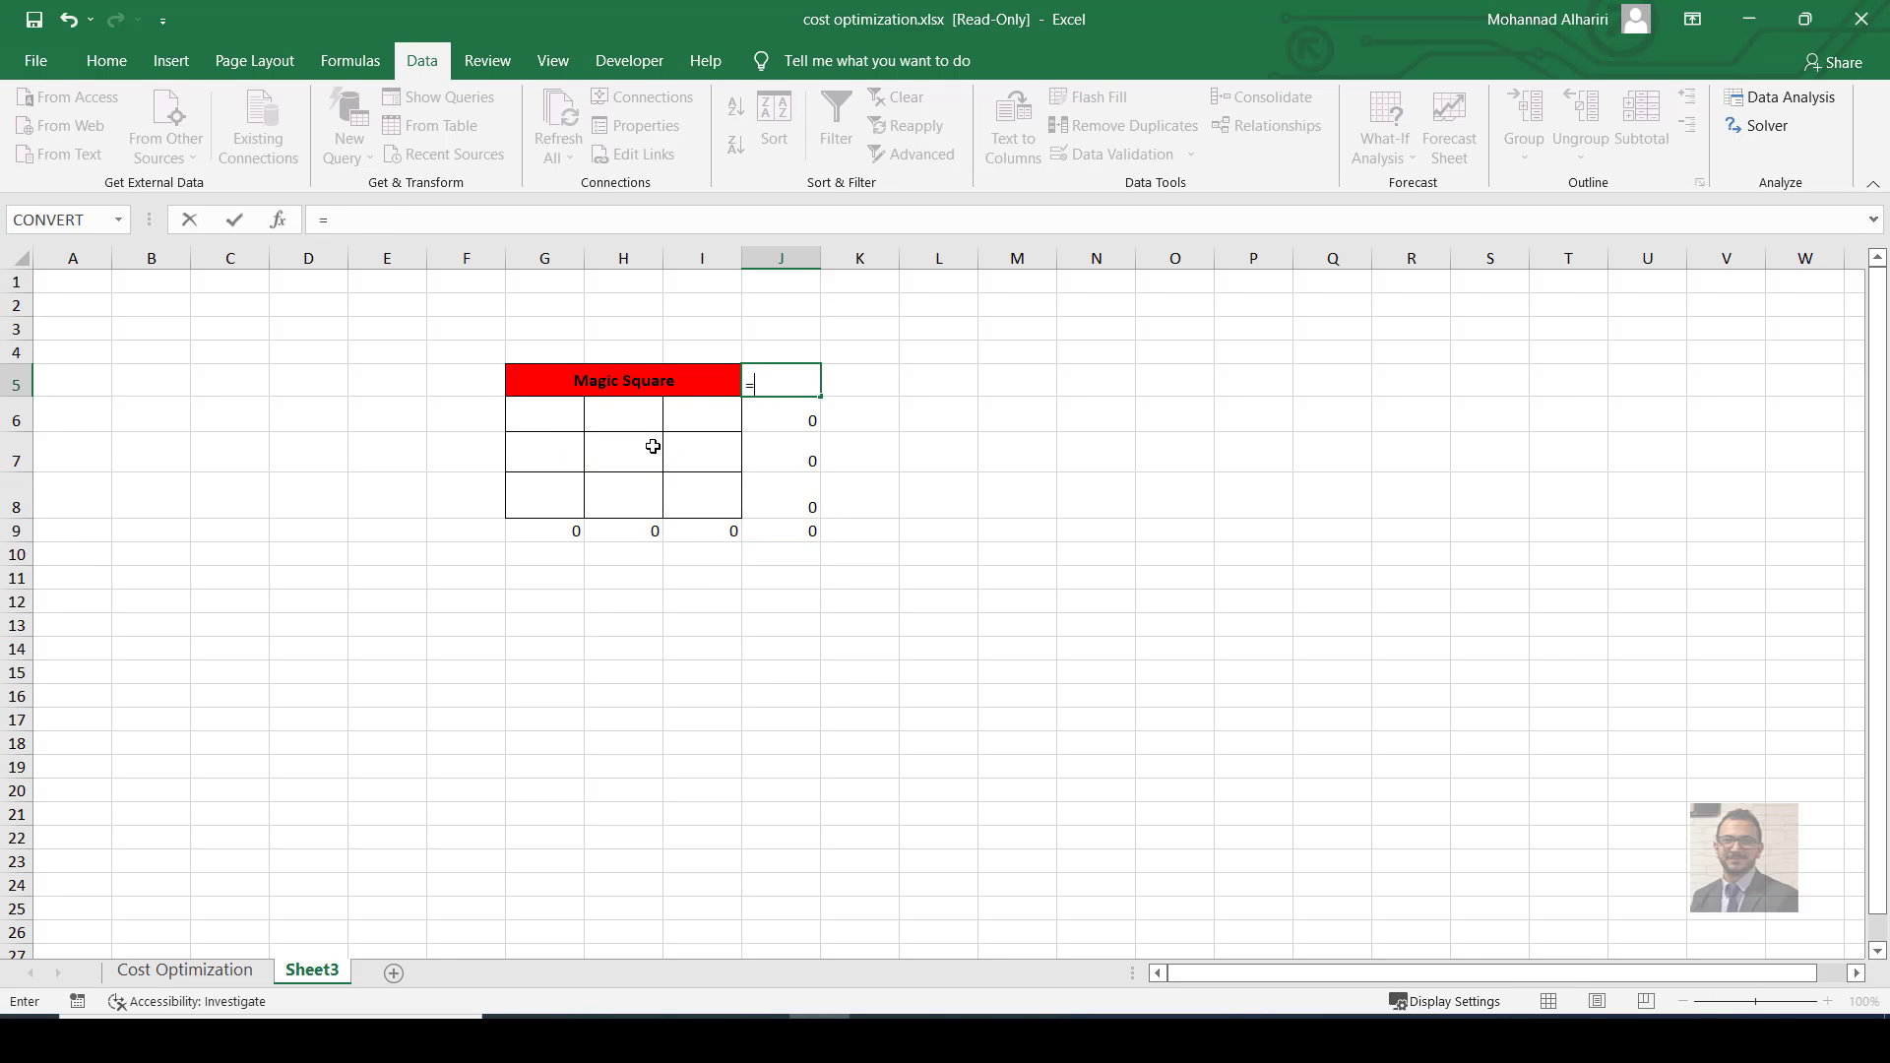
pyautogui.click(552, 499)
pyautogui.write('+')
pyautogui.click(627, 448)
pyautogui.write('+')
pyautogui.click(710, 414)
pyautogui.press('Return')
# Center the contents of G5:J9 horizontally and align them to the middle vertically.
pyautogui.moveTo(785, 387); pyautogui.dragTo(551, 532)
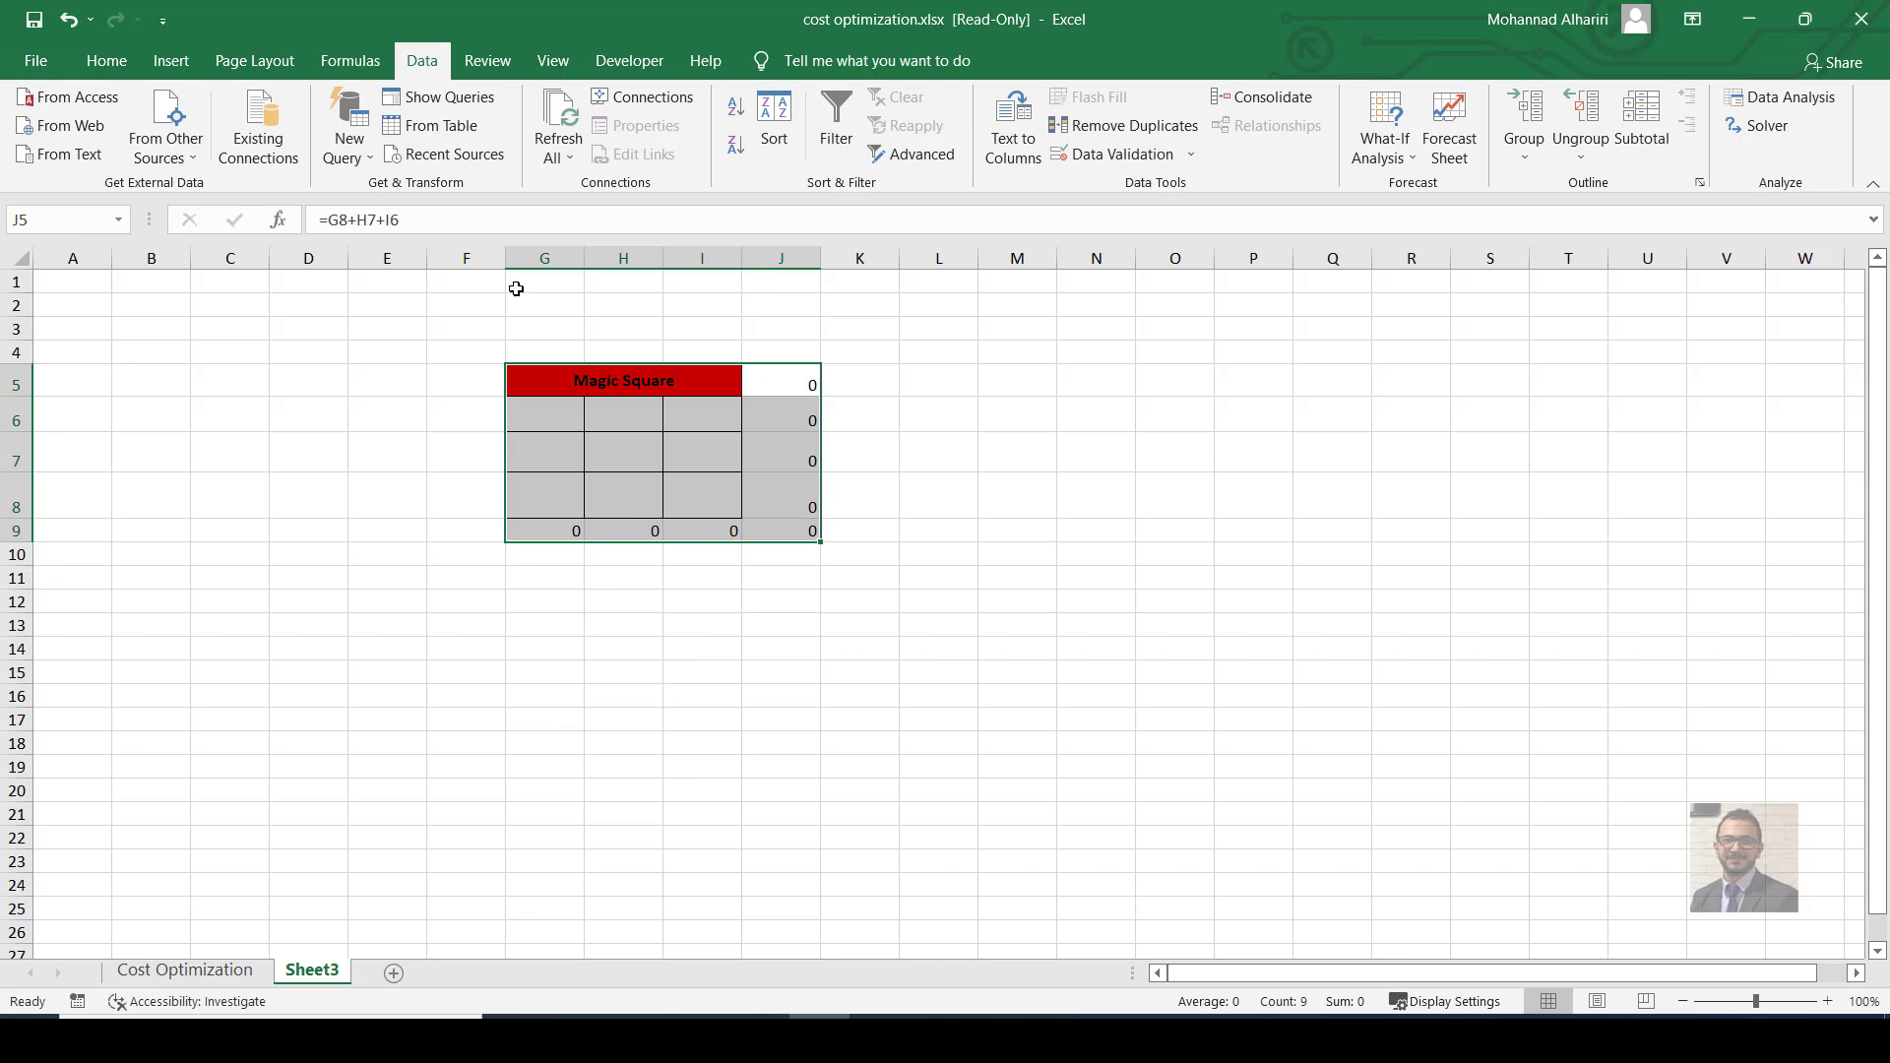
pyautogui.click(106, 60)
pyautogui.click(538, 145)
pyautogui.click(539, 109)
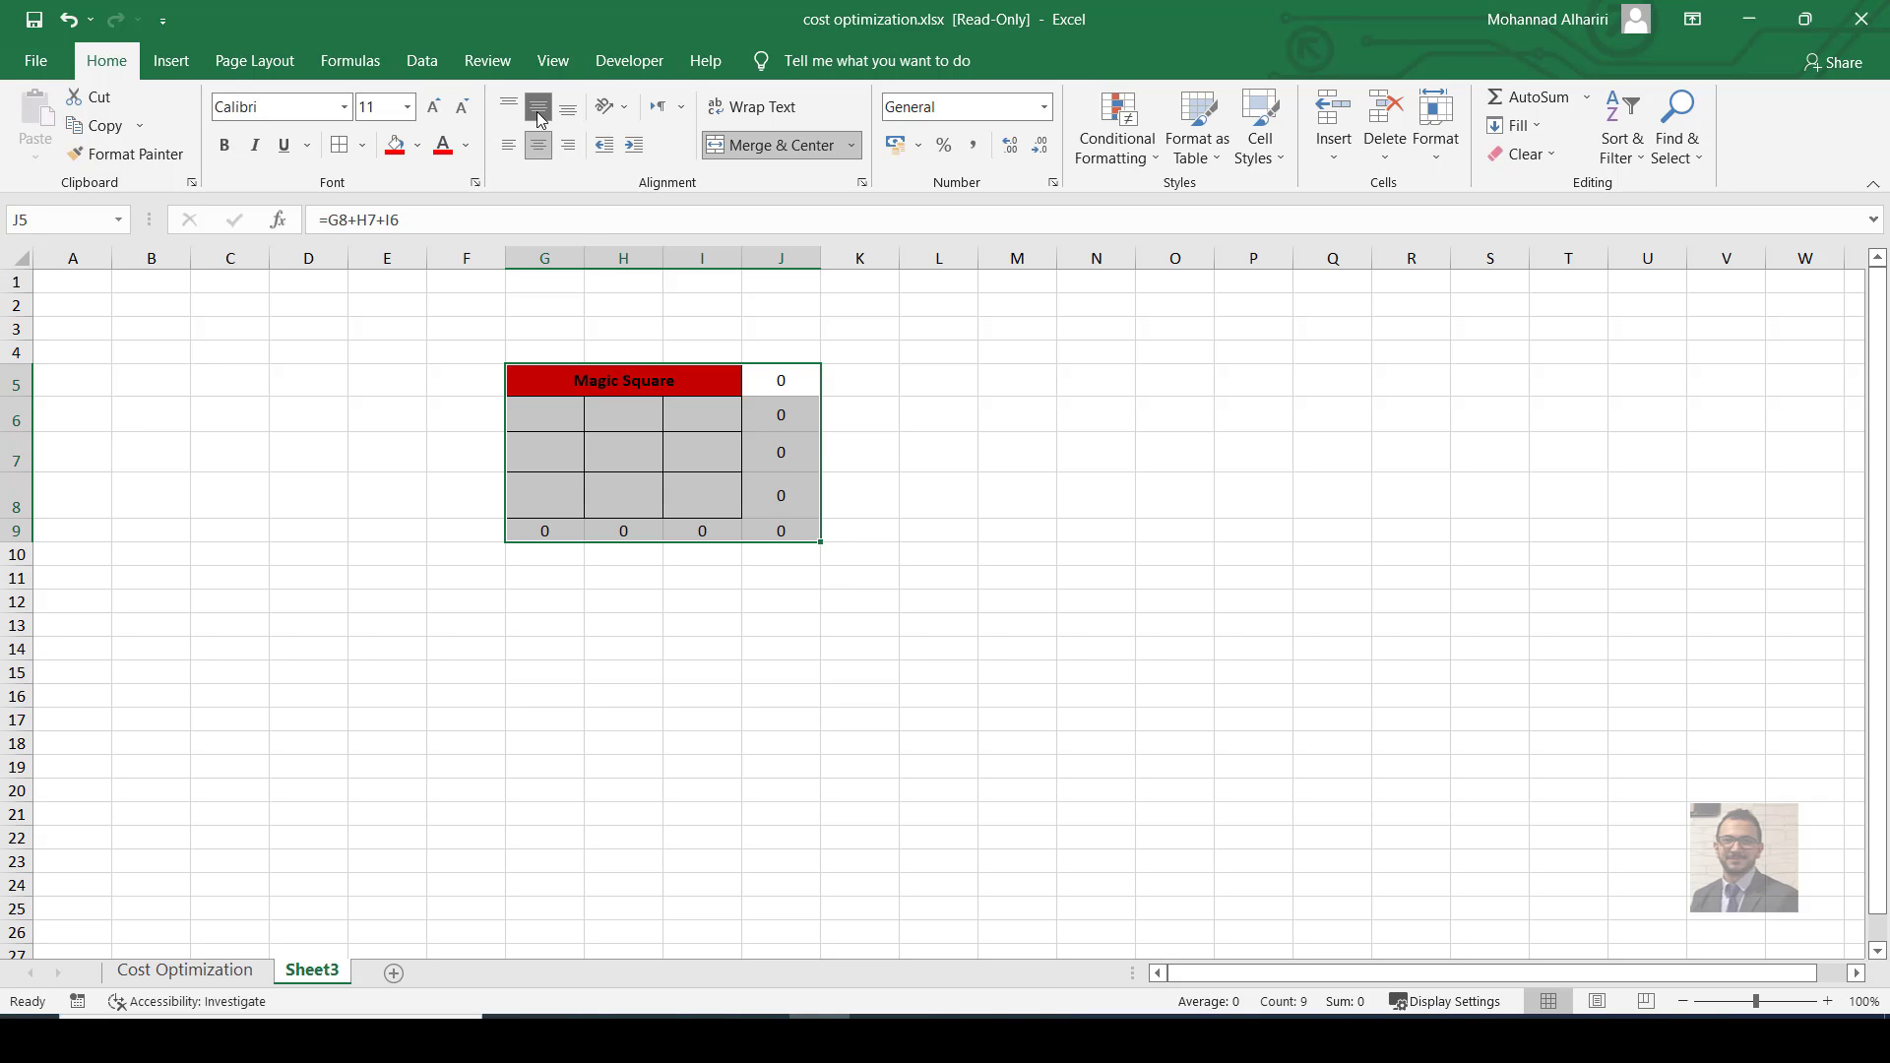
pyautogui.click(983, 418)
pyautogui.moveTo(544, 415); pyautogui.dragTo(702, 498)
pyautogui.click(421, 60)
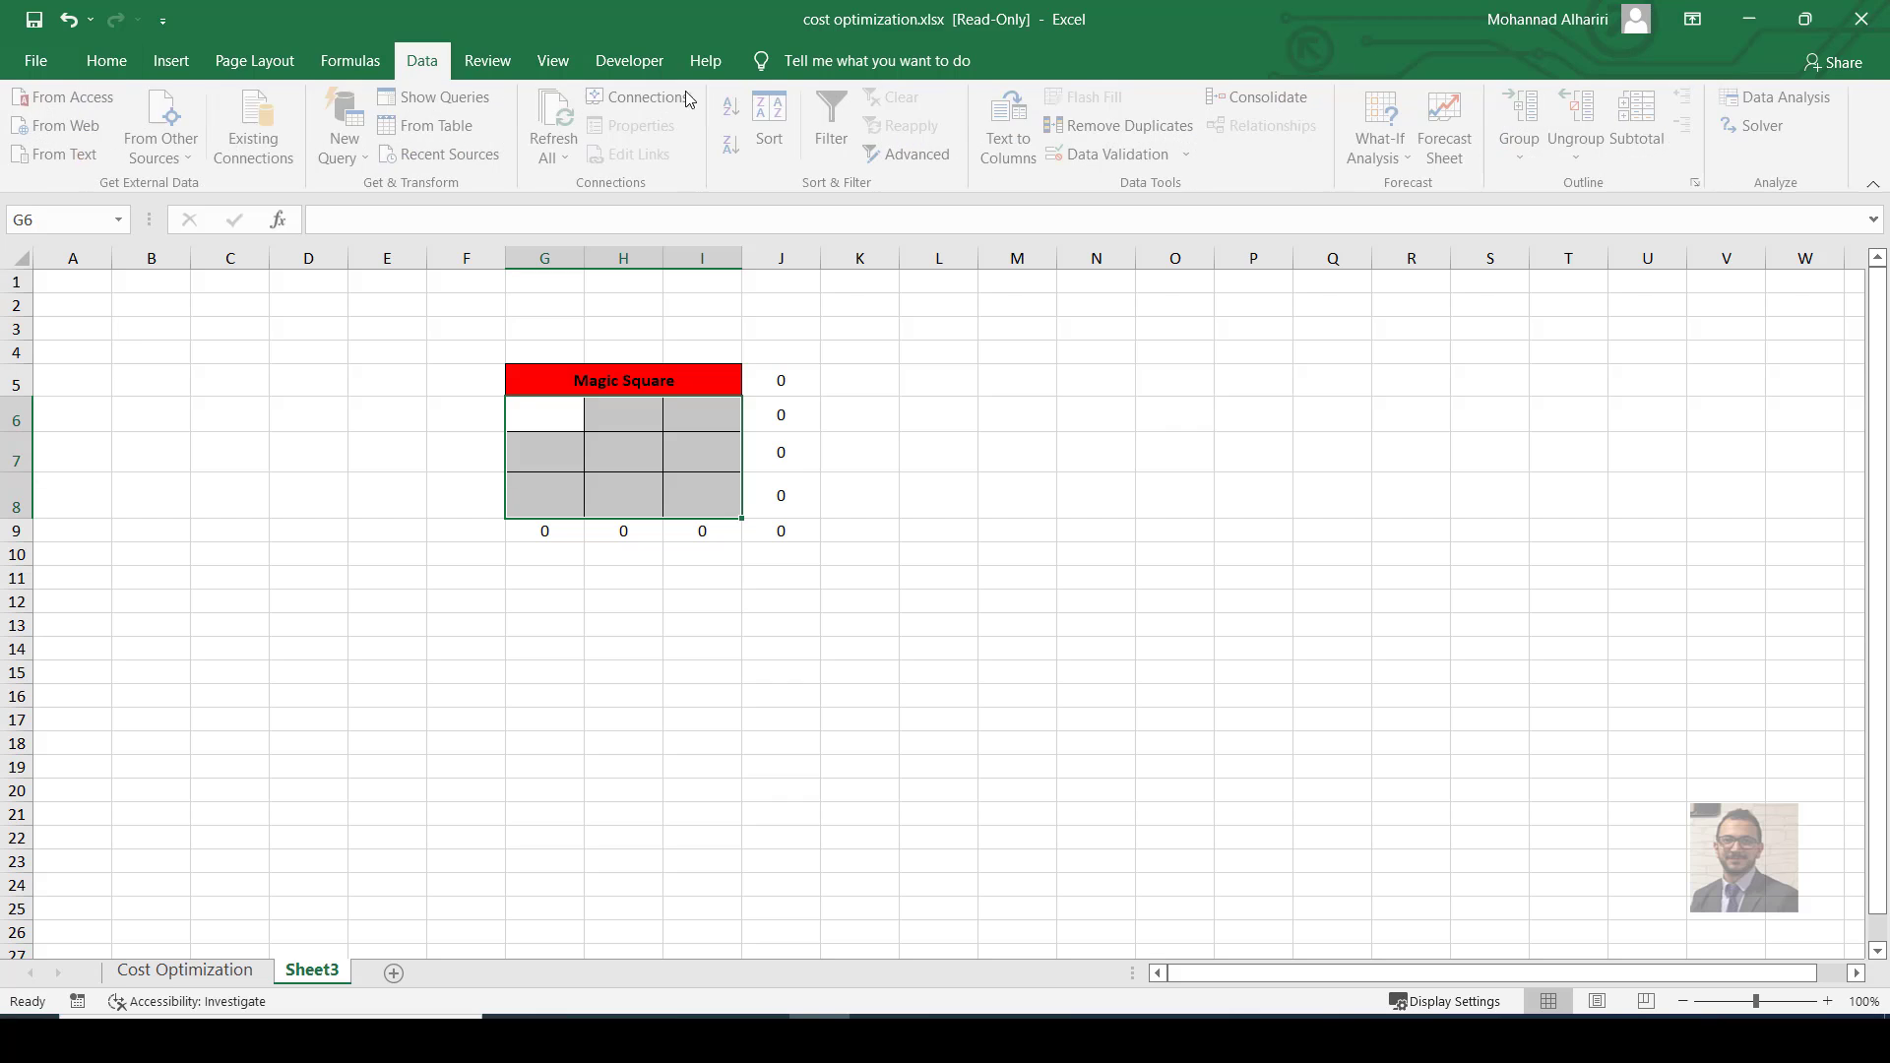
pyautogui.click(1762, 125)
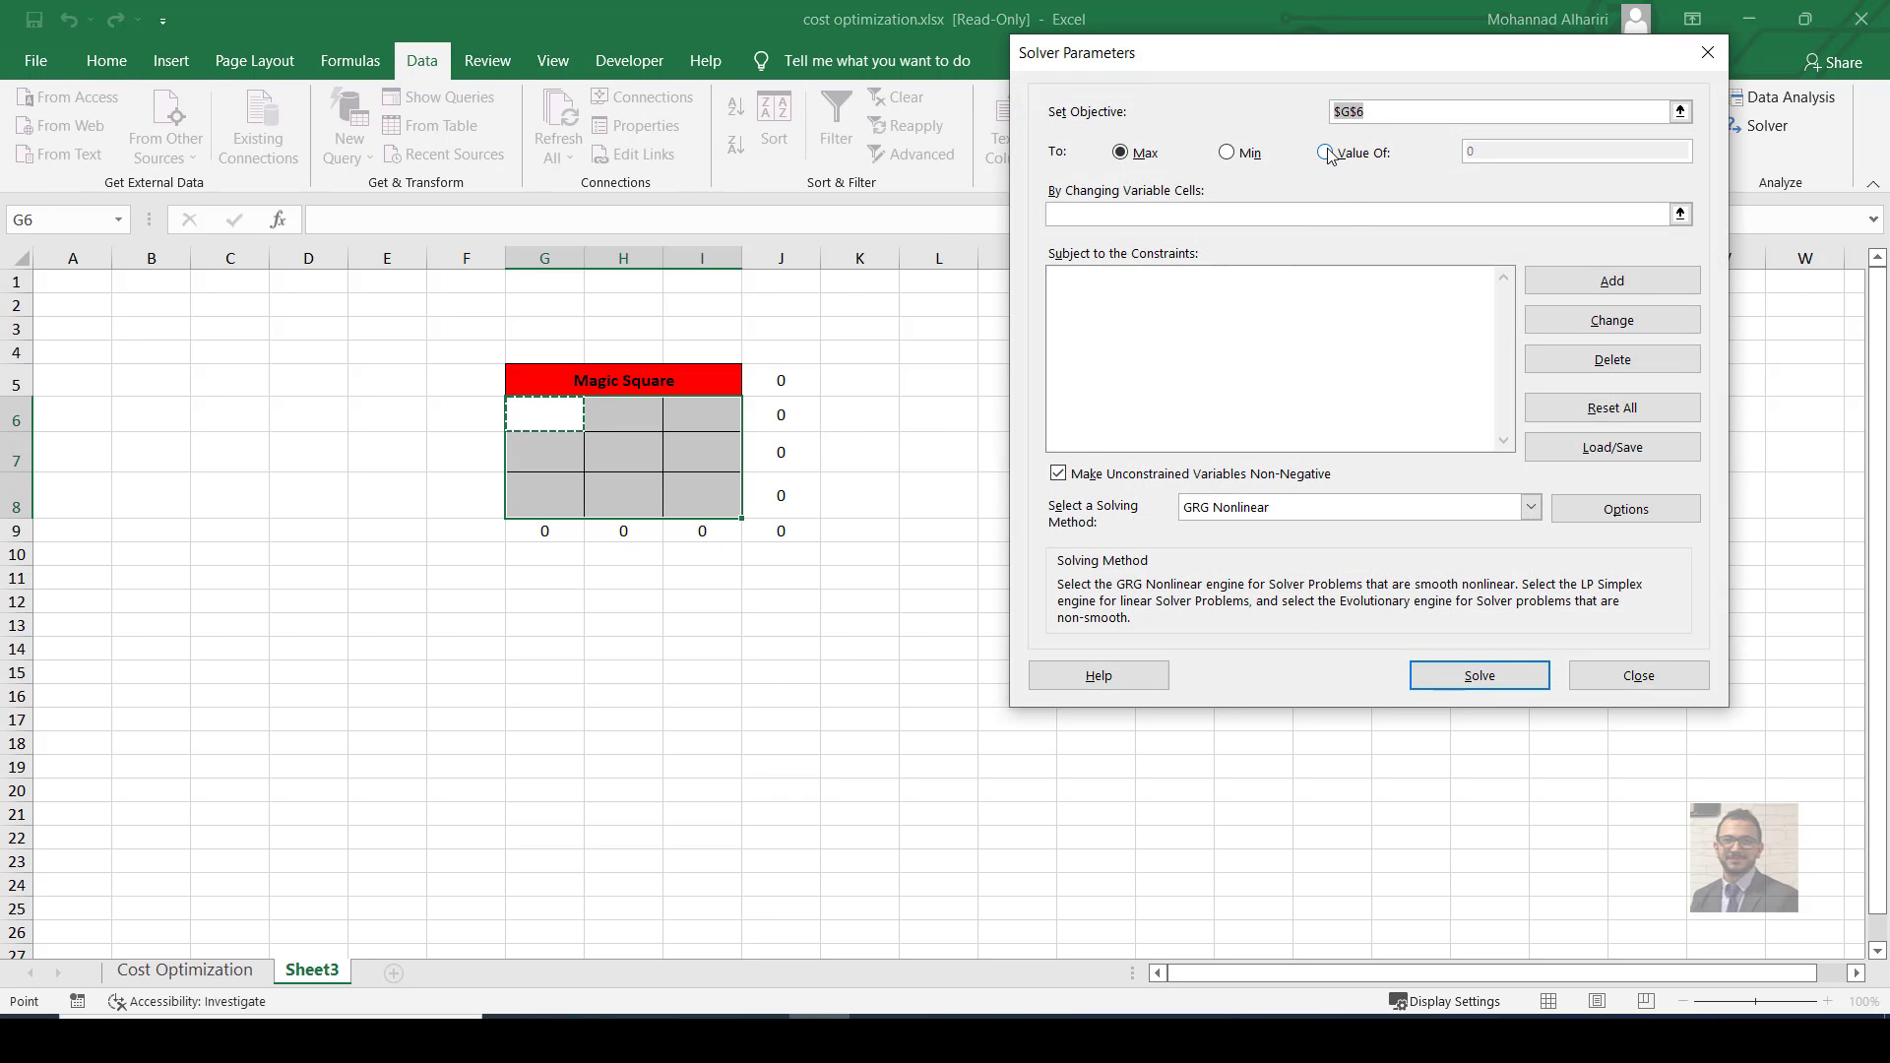
pyautogui.moveTo(787, 381); pyautogui.dragTo(795, 529)
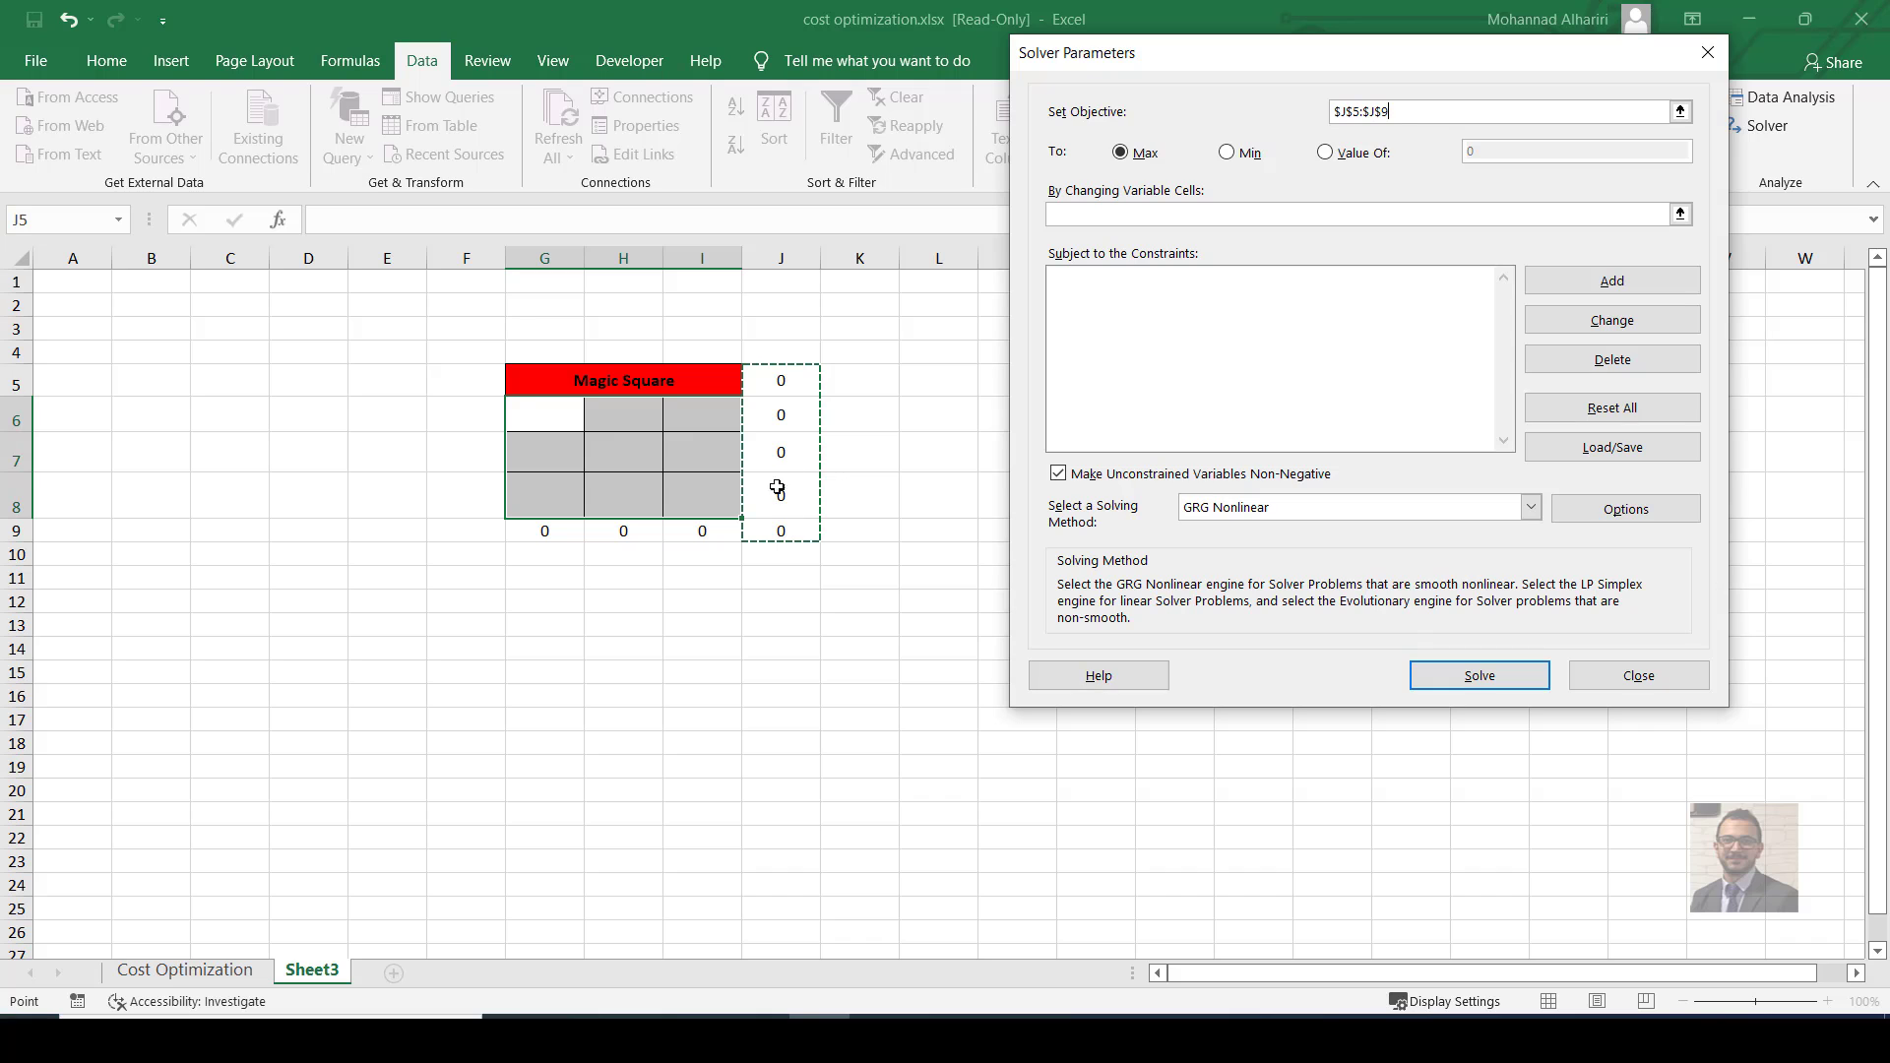
pyautogui.press('Escape')
# Open Solver and set it to minimize objective cell G6 by changing the variable cells G6:I8.
pyautogui.moveTo(548, 412); pyautogui.dragTo(689, 477)
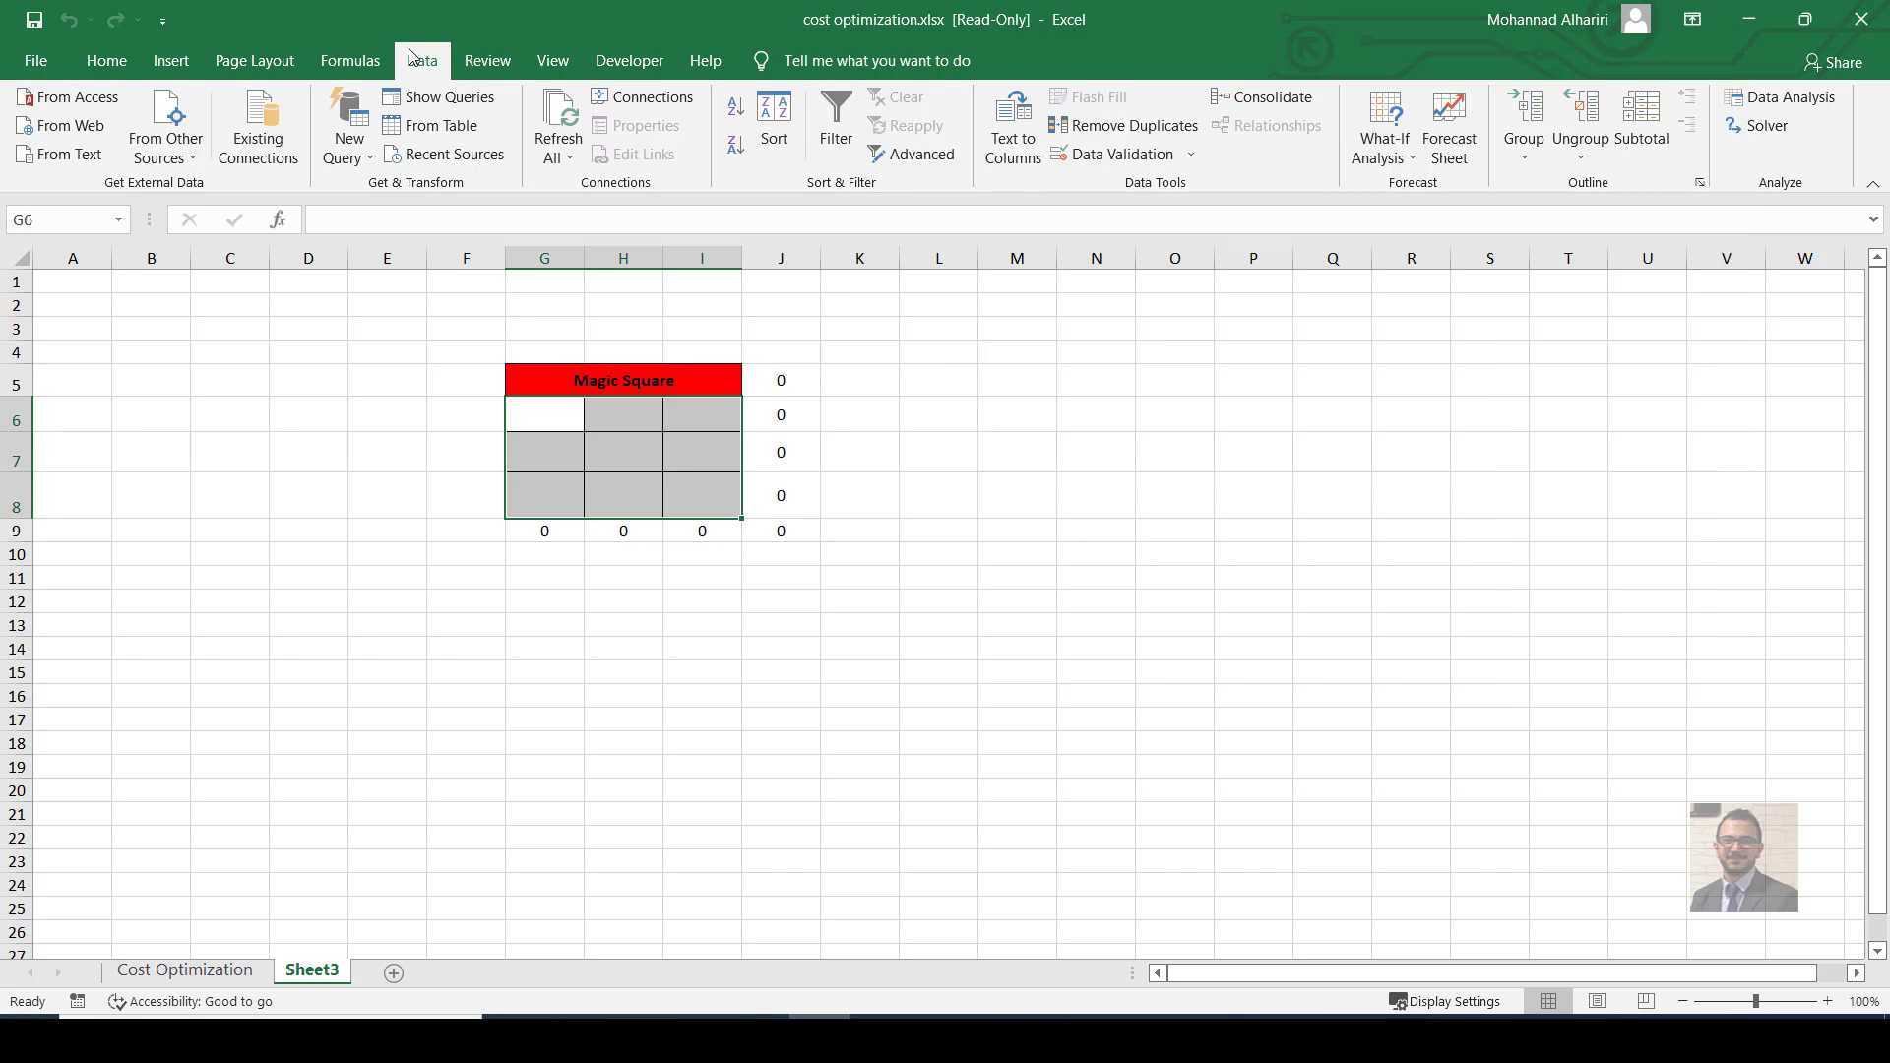
pyautogui.click(1794, 129)
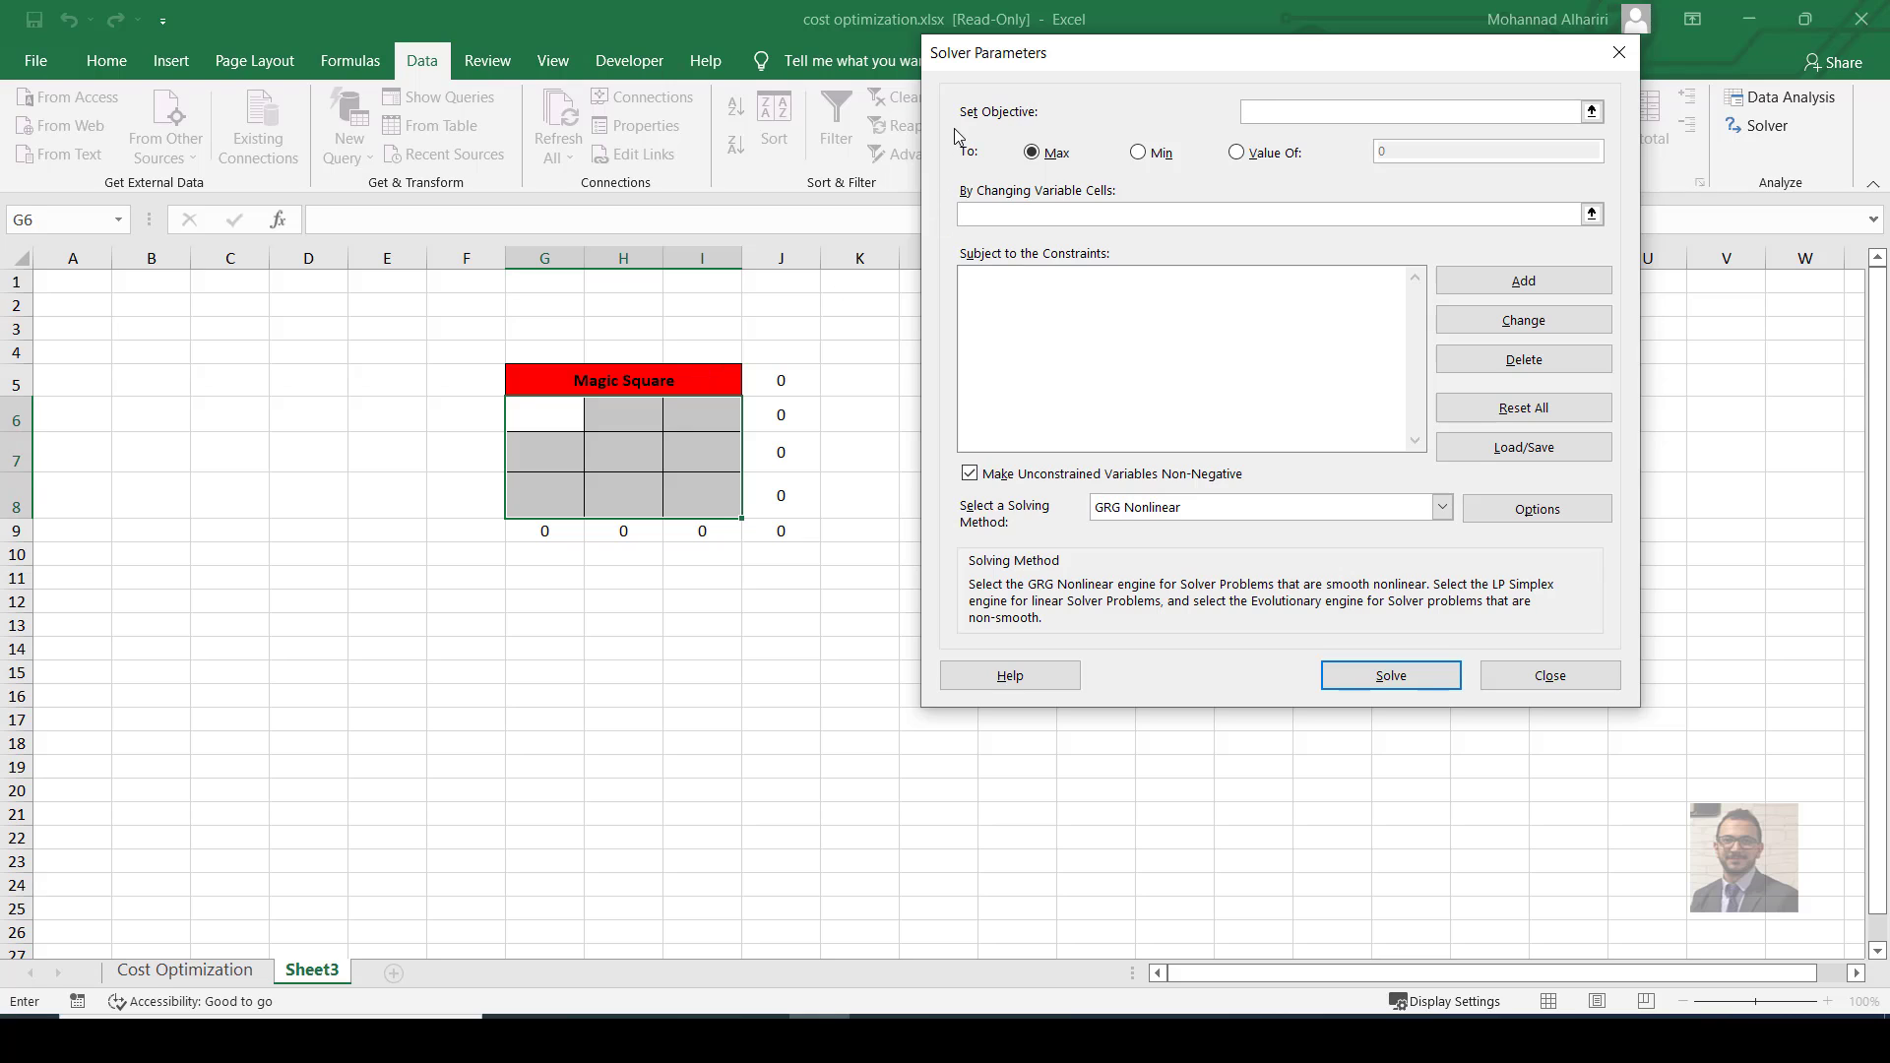
pyautogui.click(559, 416)
pyautogui.click(1156, 157)
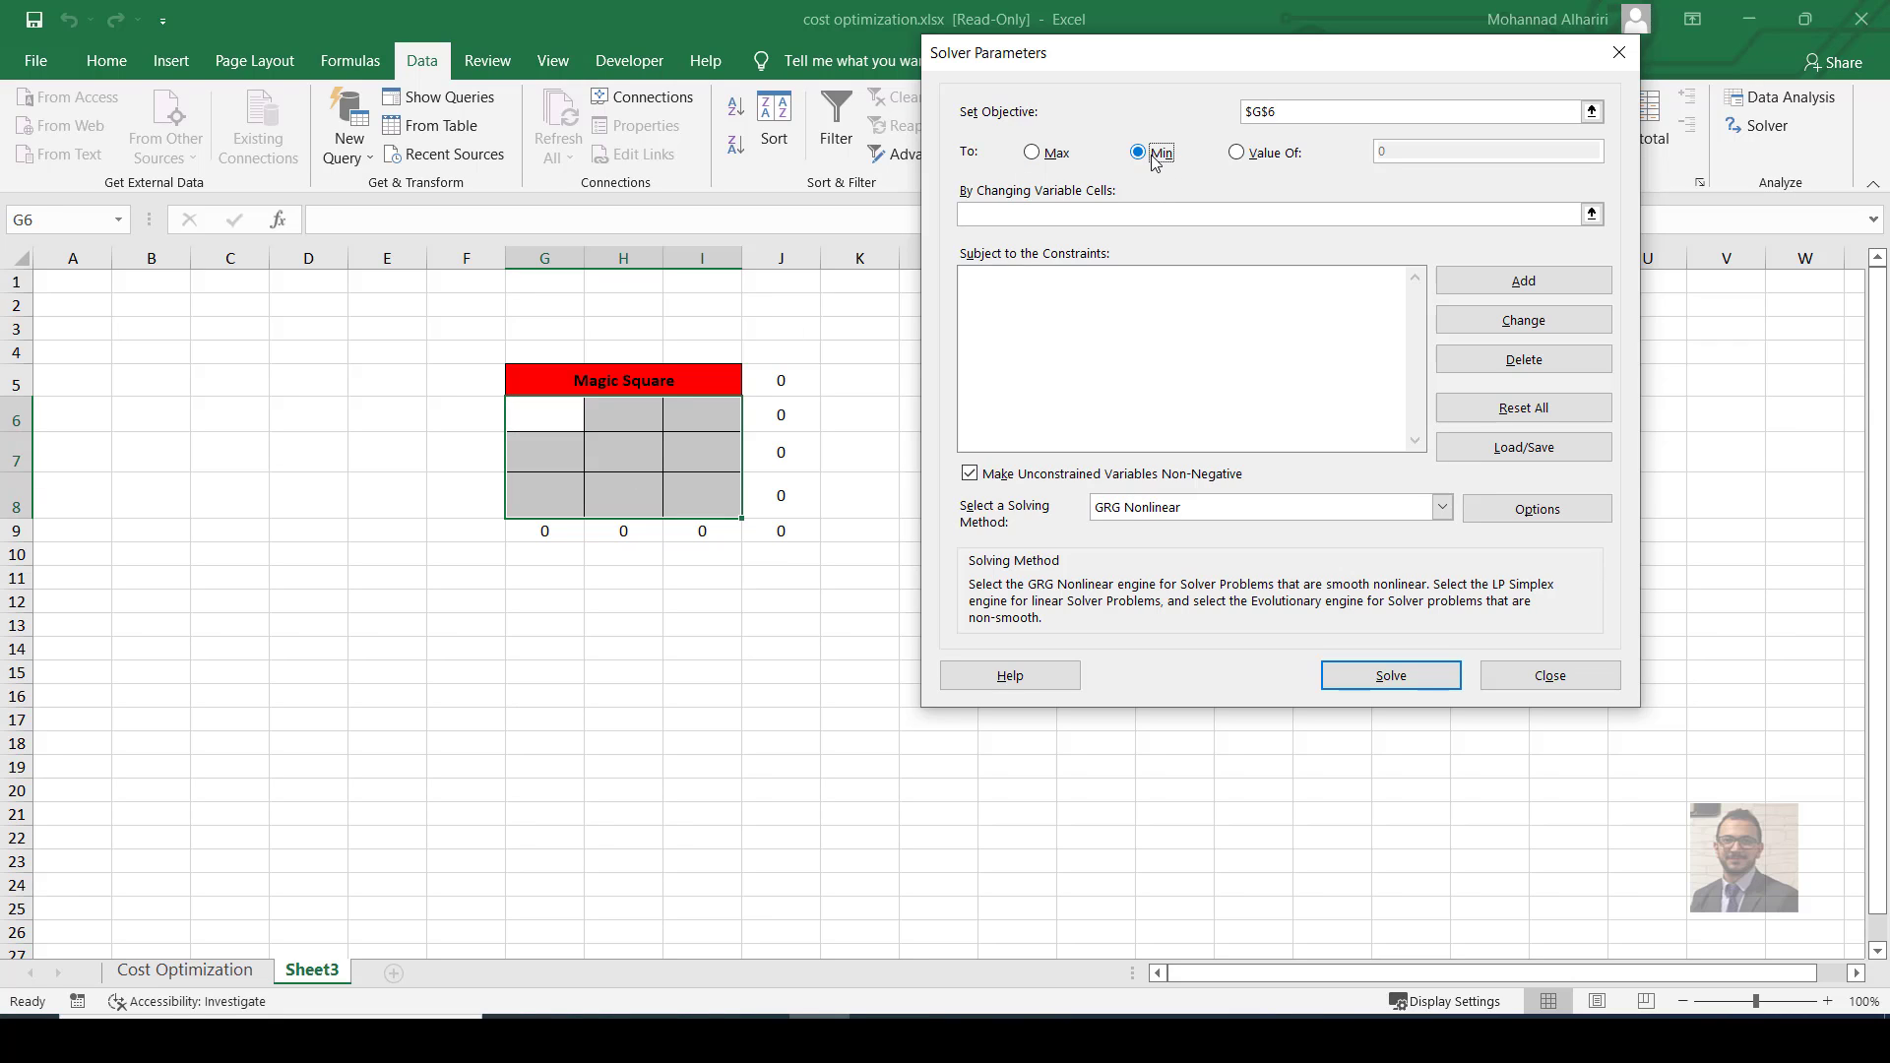
pyautogui.click(1009, 214)
pyautogui.moveTo(592, 410); pyautogui.dragTo(699, 503)
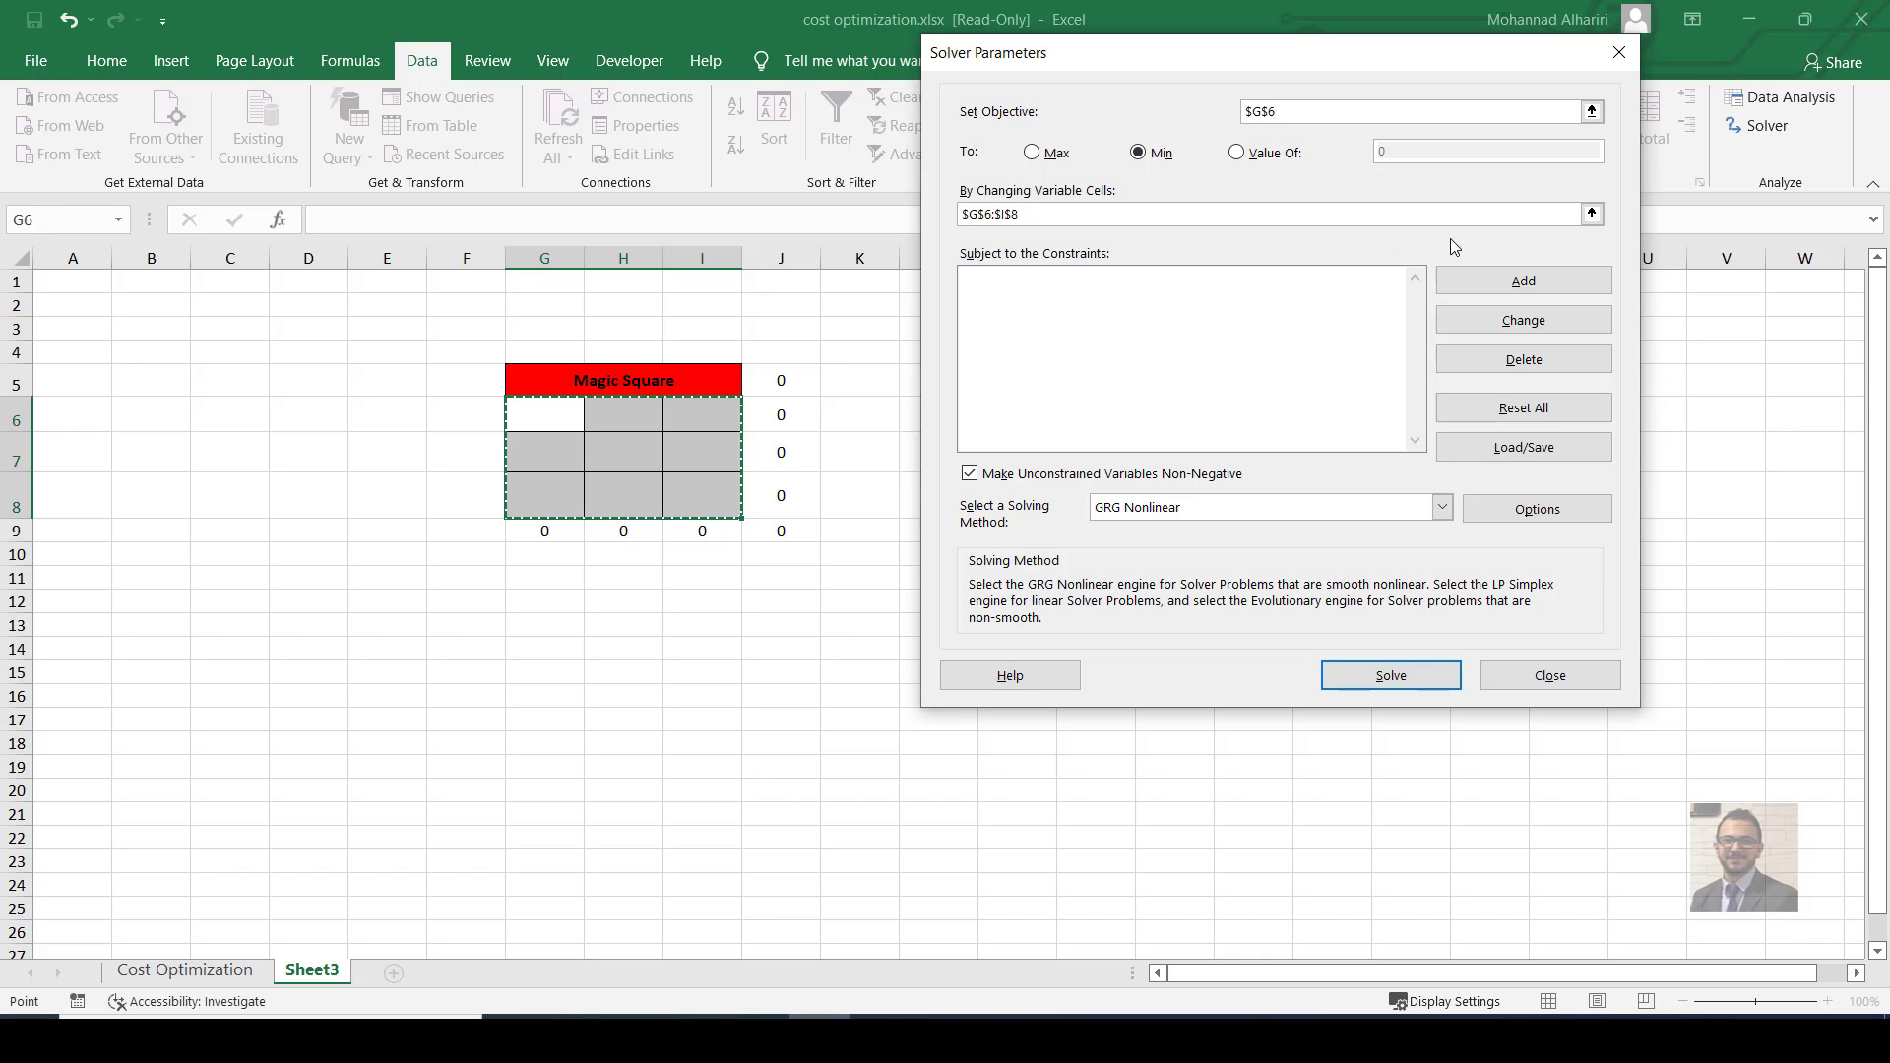
# Add a Solver constraint requiring the row and diagonal sums in J5:J9 to equal 15.
pyautogui.click(1523, 280)
pyautogui.moveTo(1112, 313); pyautogui.dragTo(1123, 245)
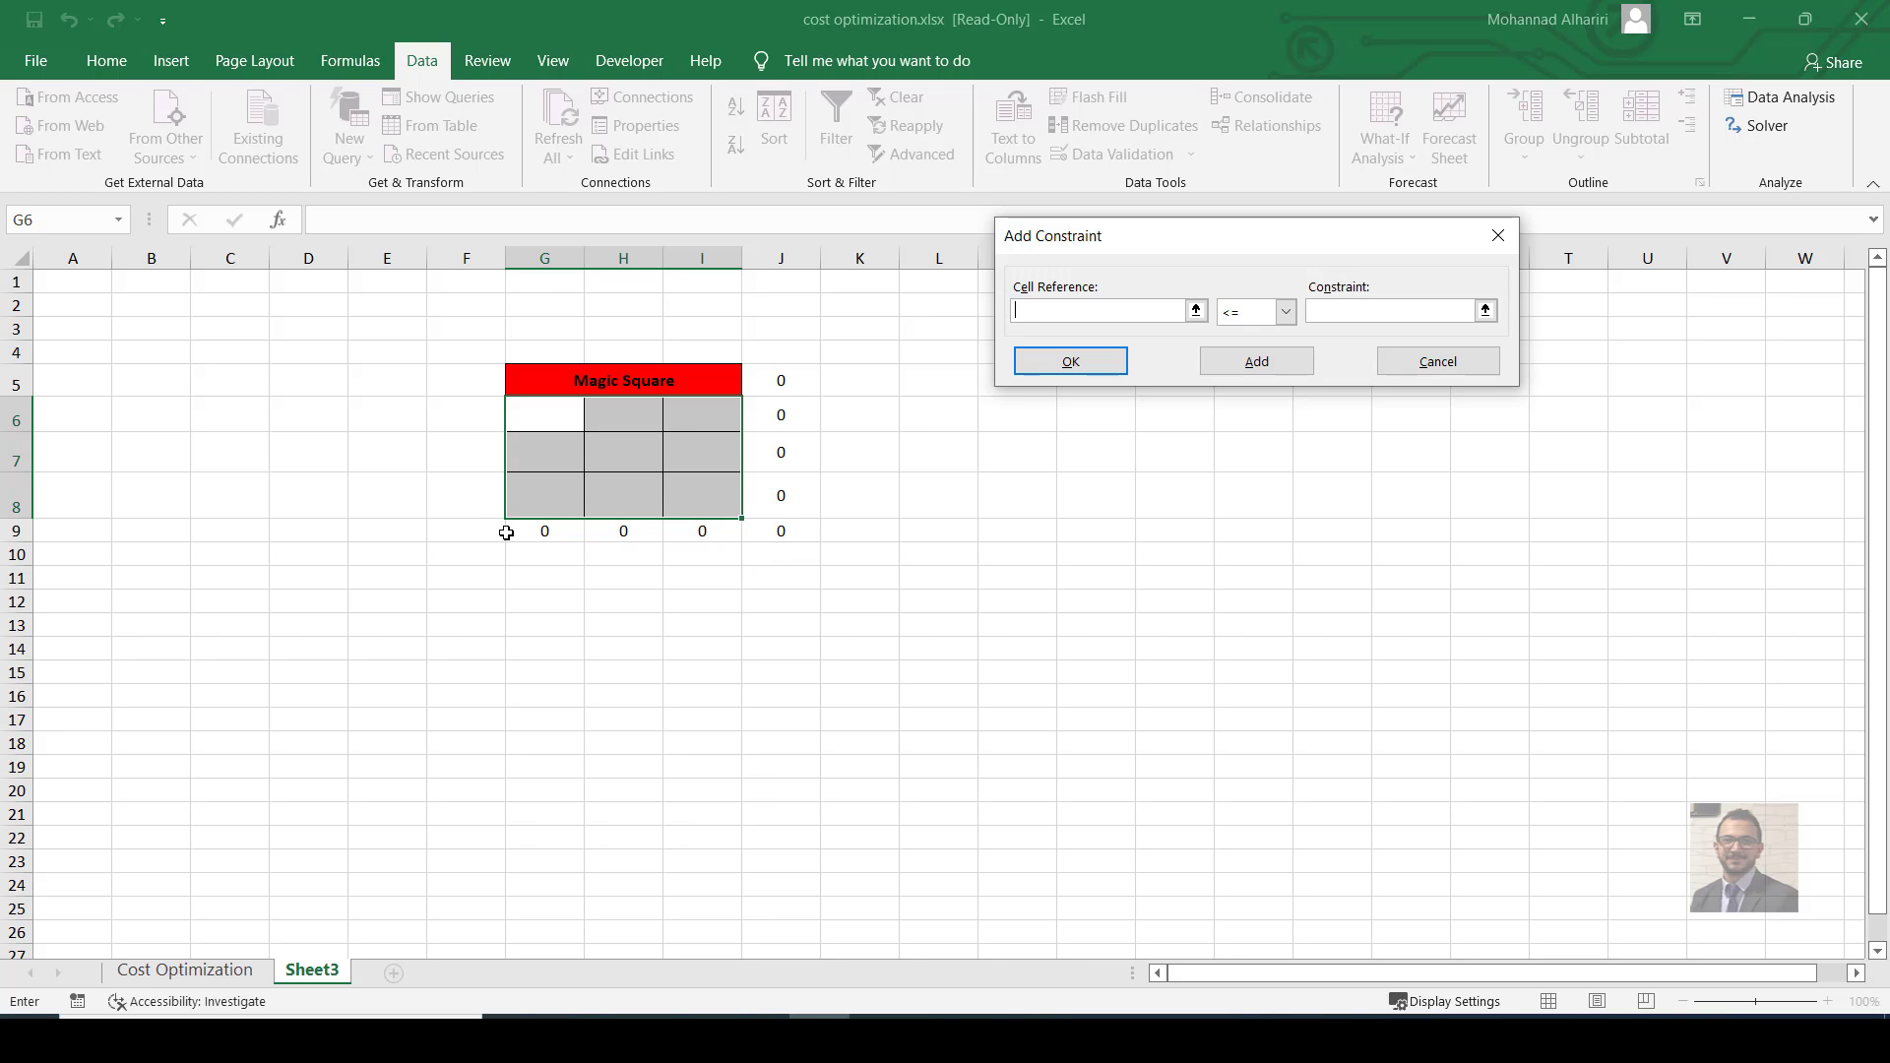
pyautogui.moveTo(770, 381); pyautogui.dragTo(784, 529)
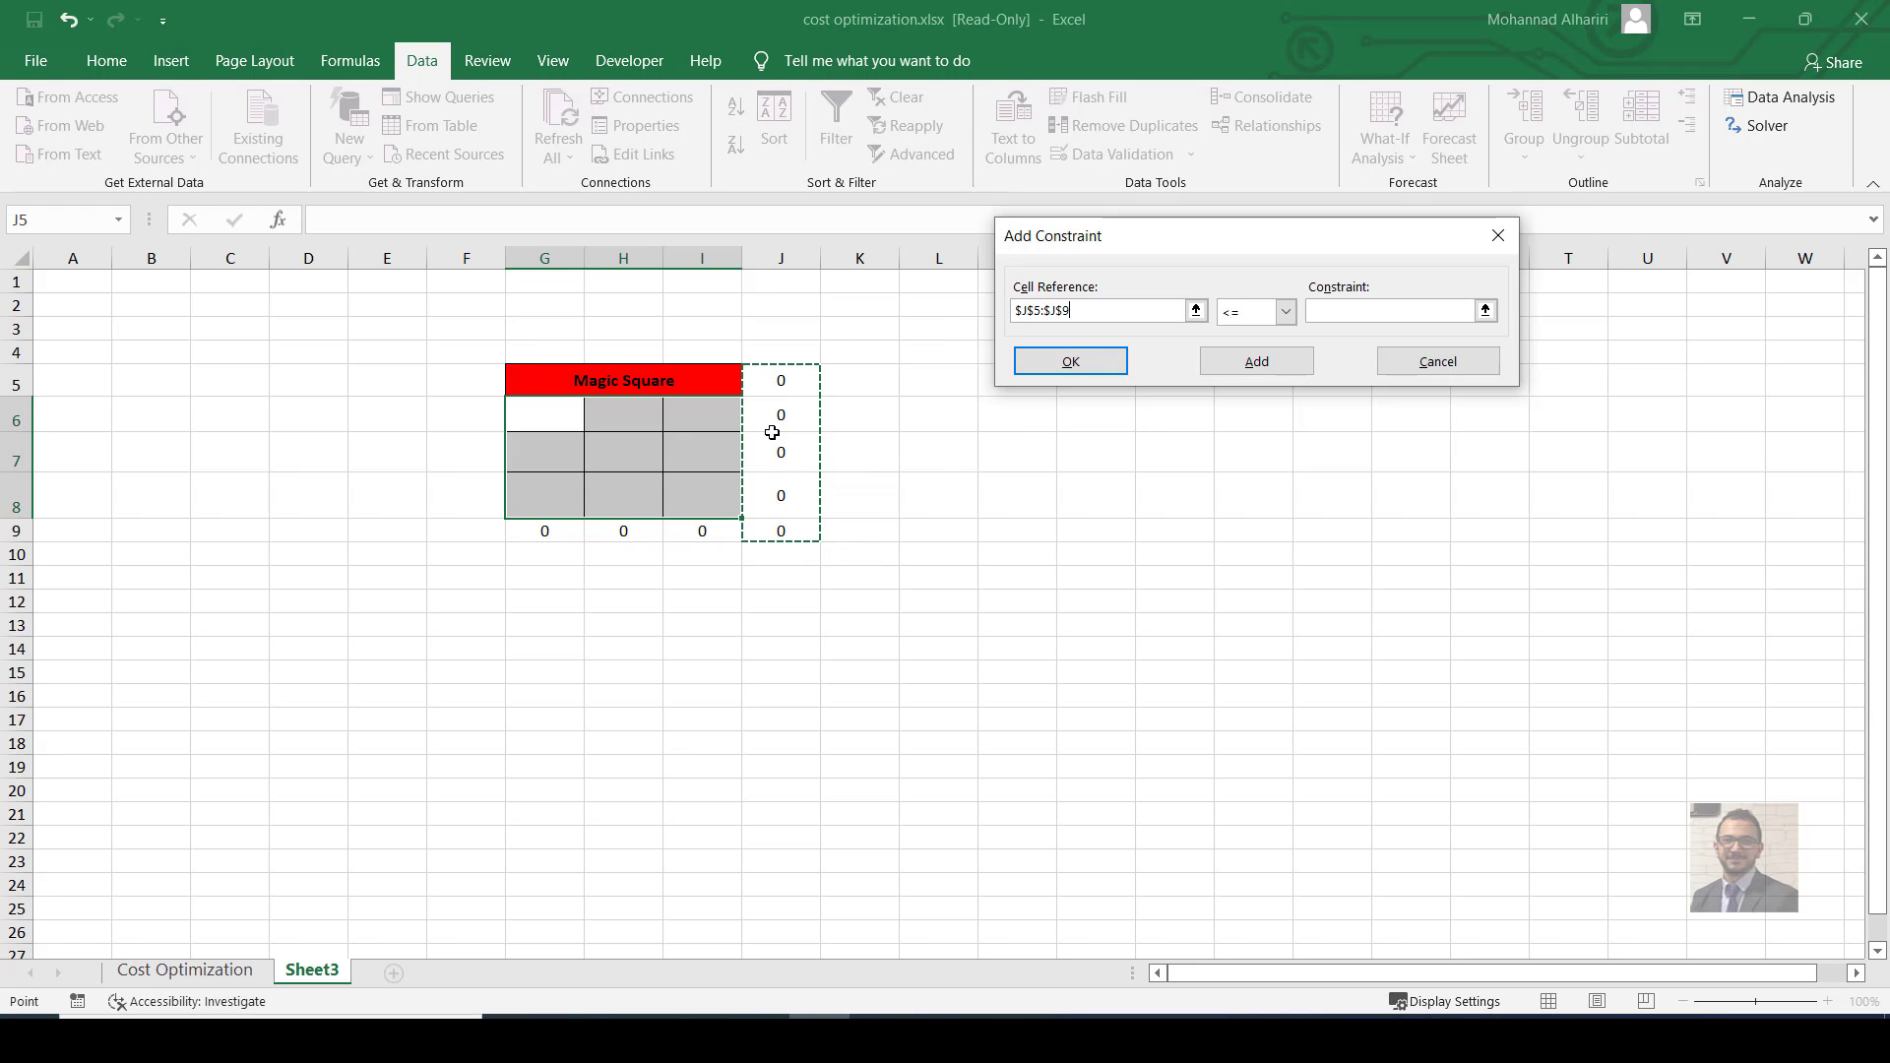
pyautogui.click(1284, 311)
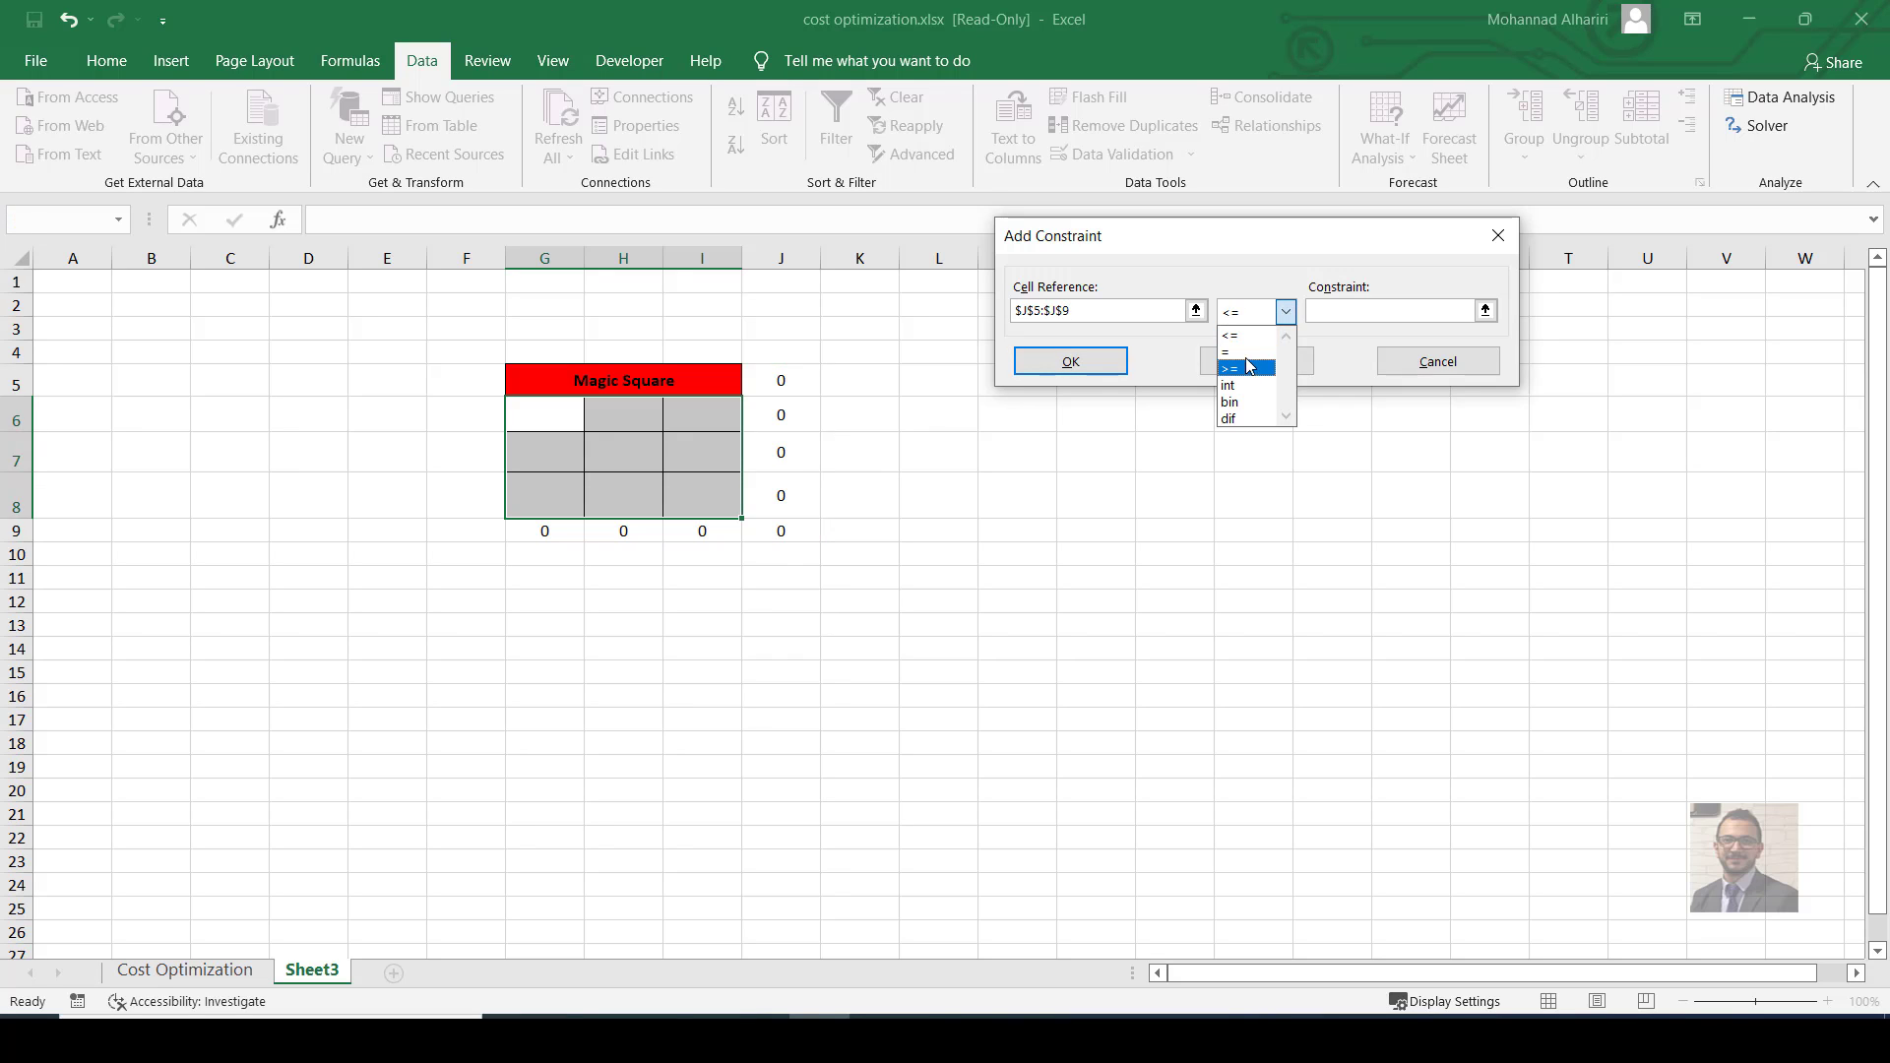
pyautogui.click(1242, 351)
pyautogui.click(1358, 309)
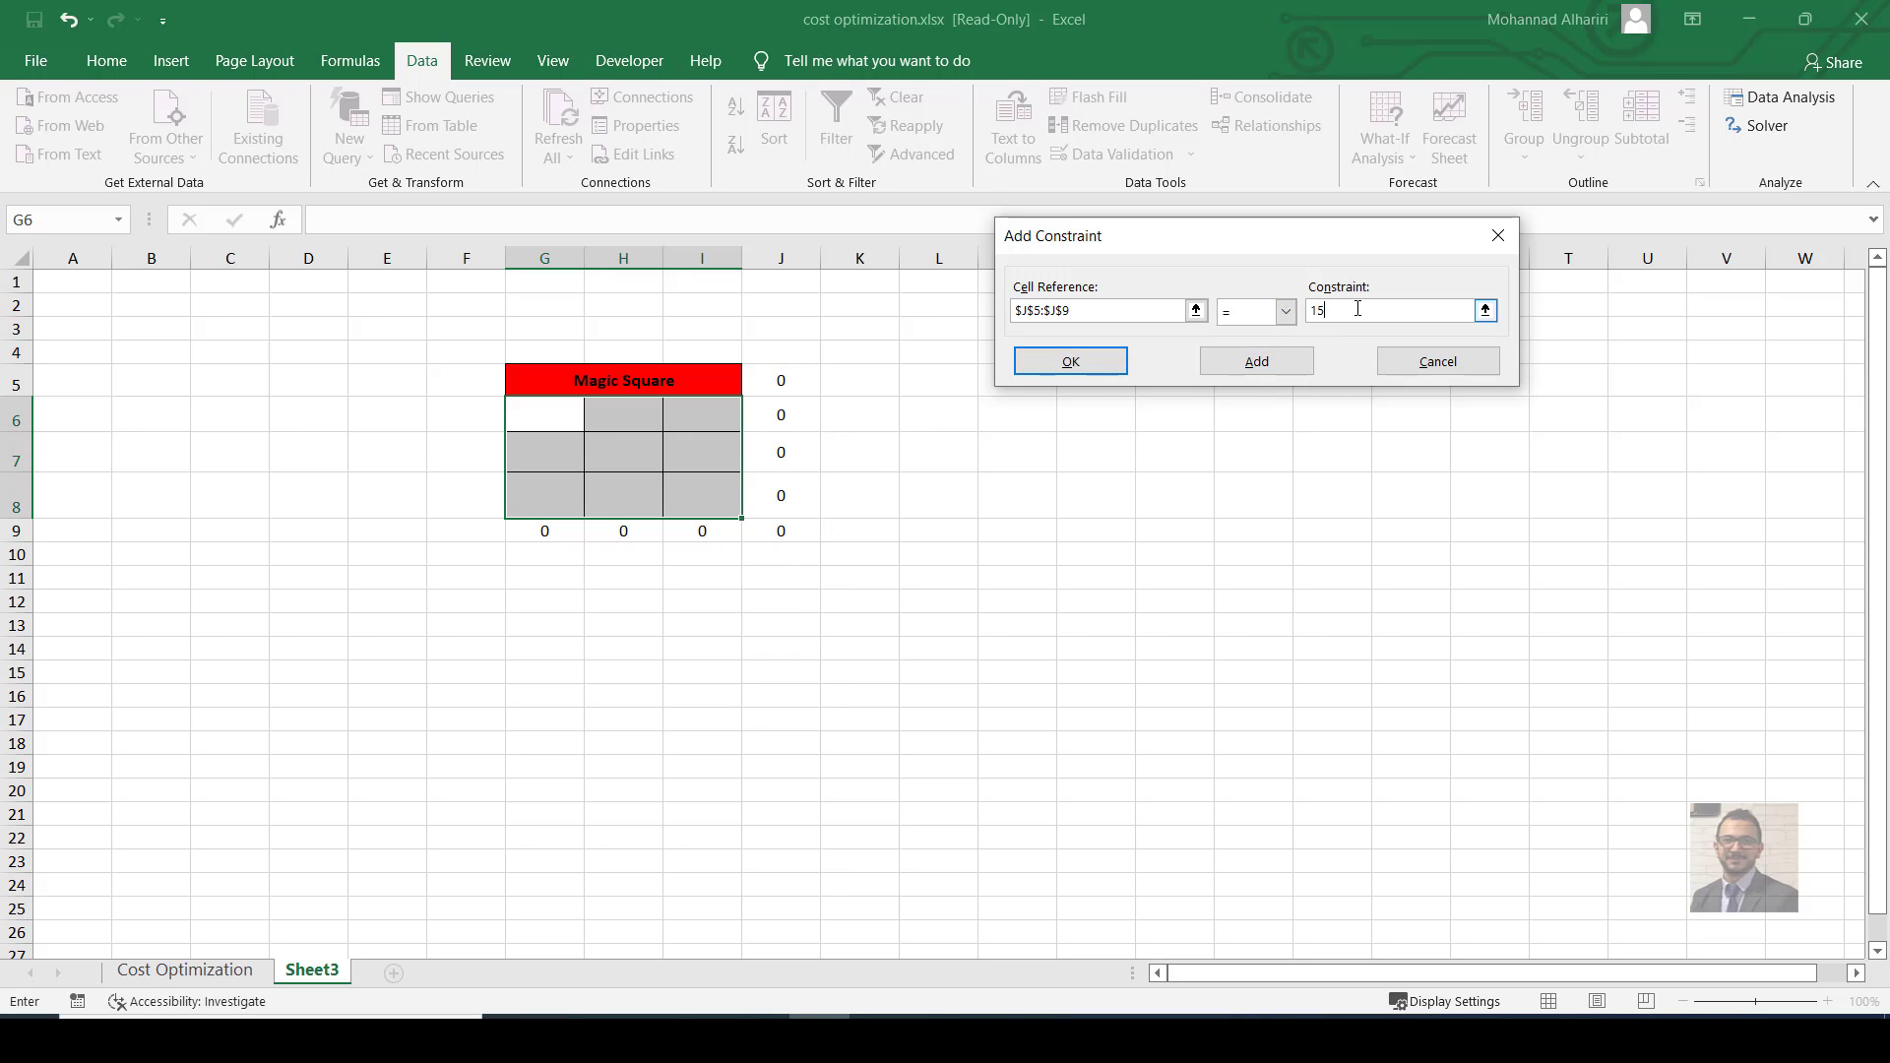
pyautogui.click(1227, 368)
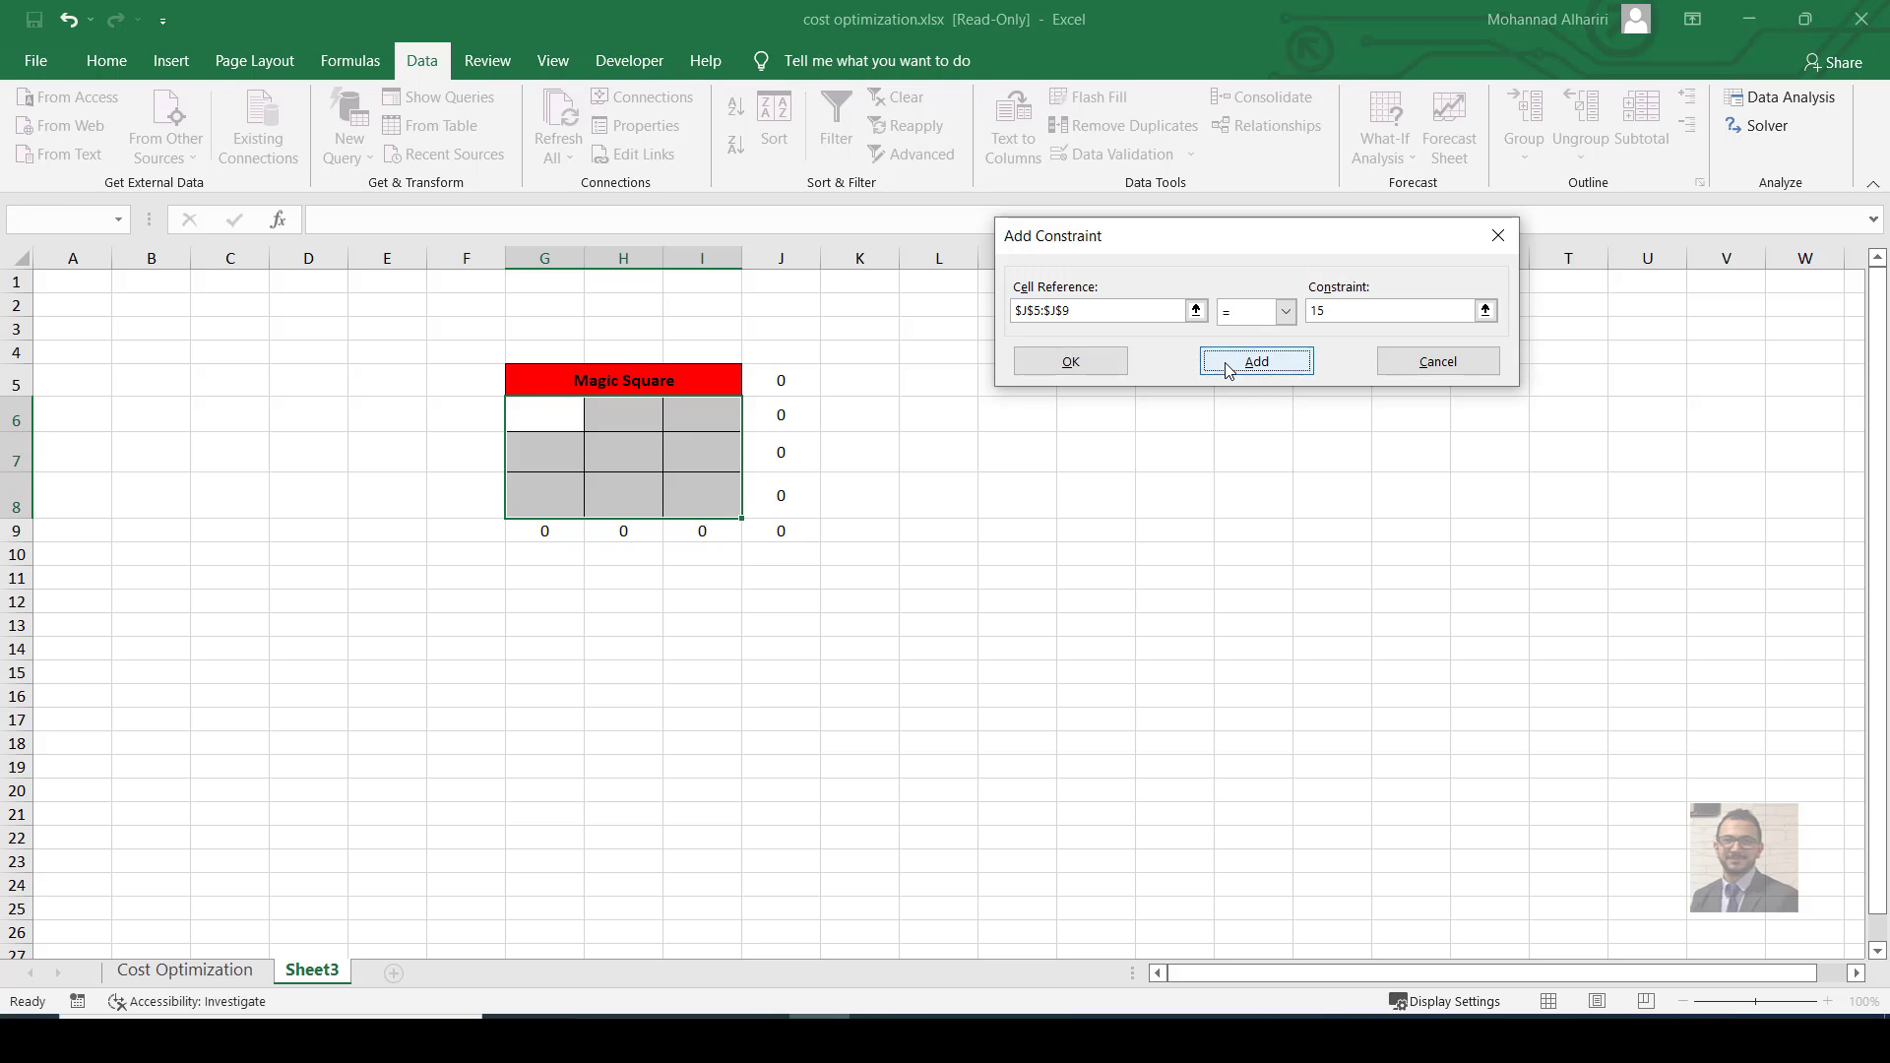
# Add a Solver constraint requiring the column sums in G9:I9 to equal 15.
pyautogui.click(542, 530)
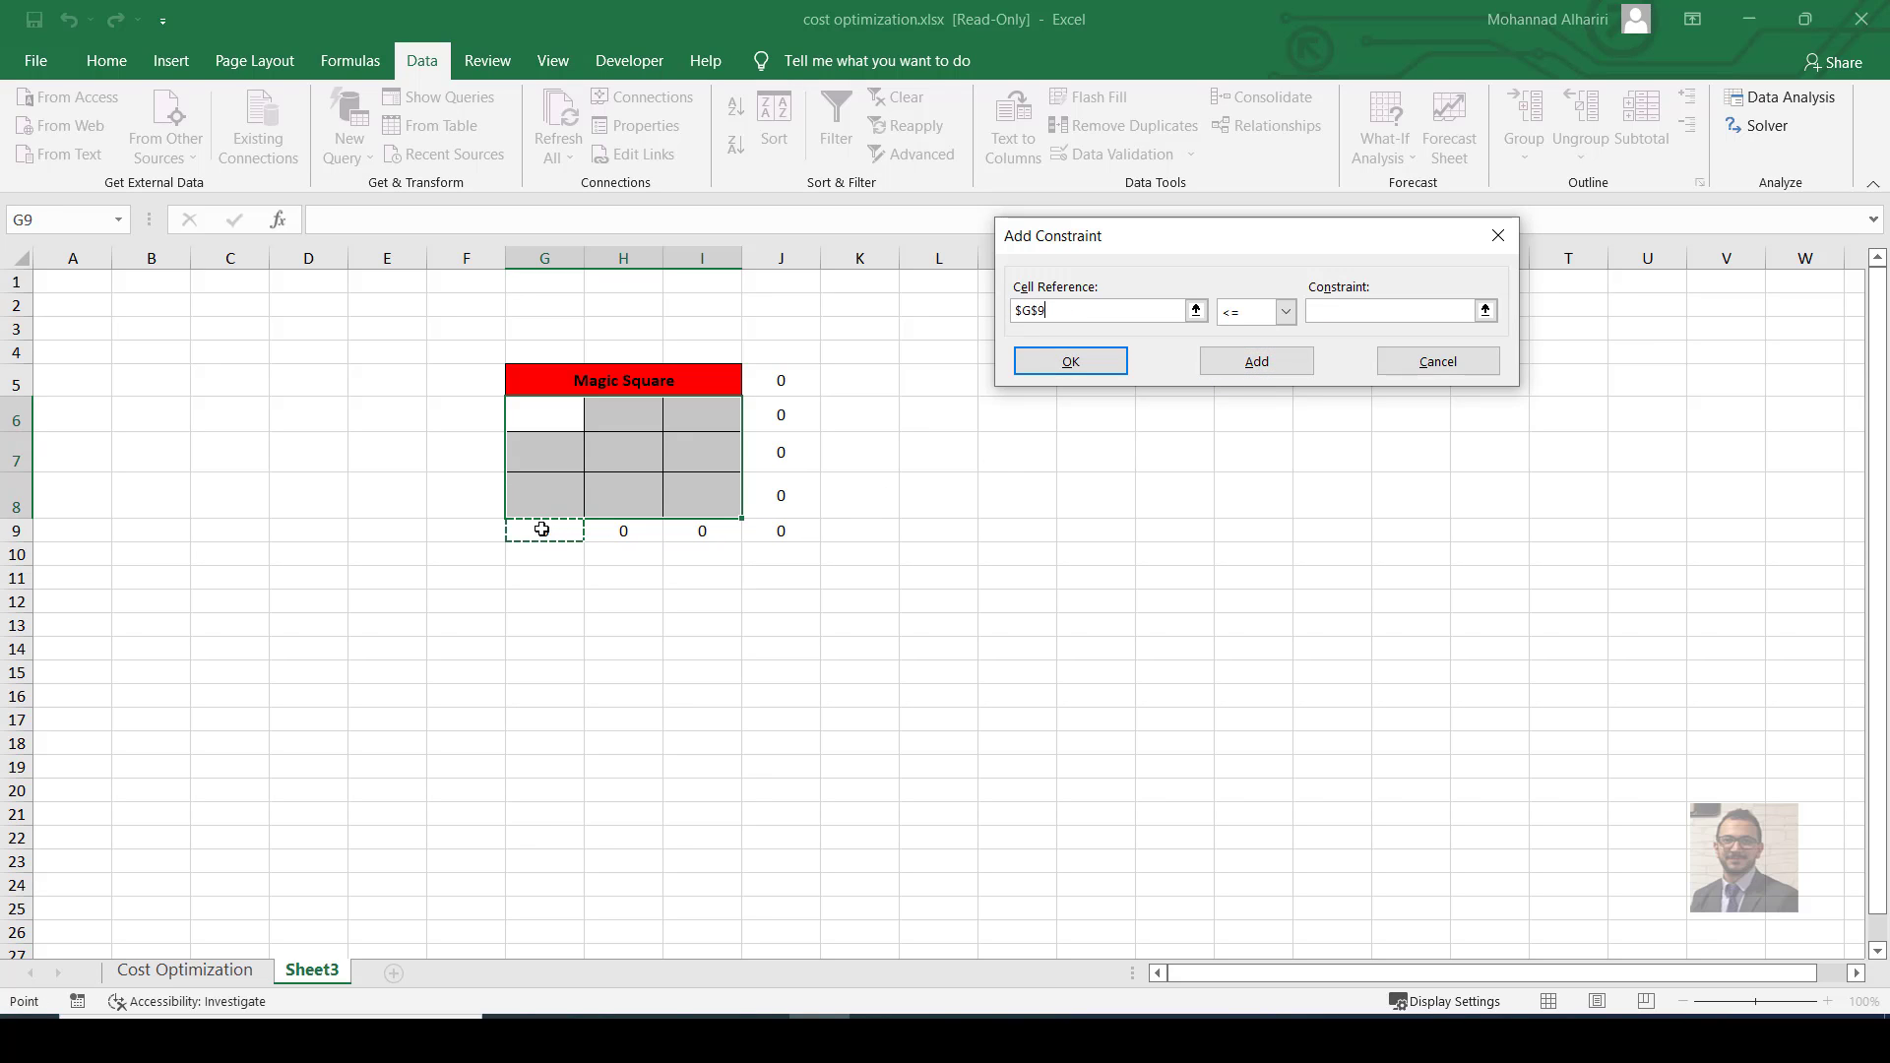
pyautogui.moveTo(542, 529); pyautogui.dragTo(702, 529)
pyautogui.click(1250, 313)
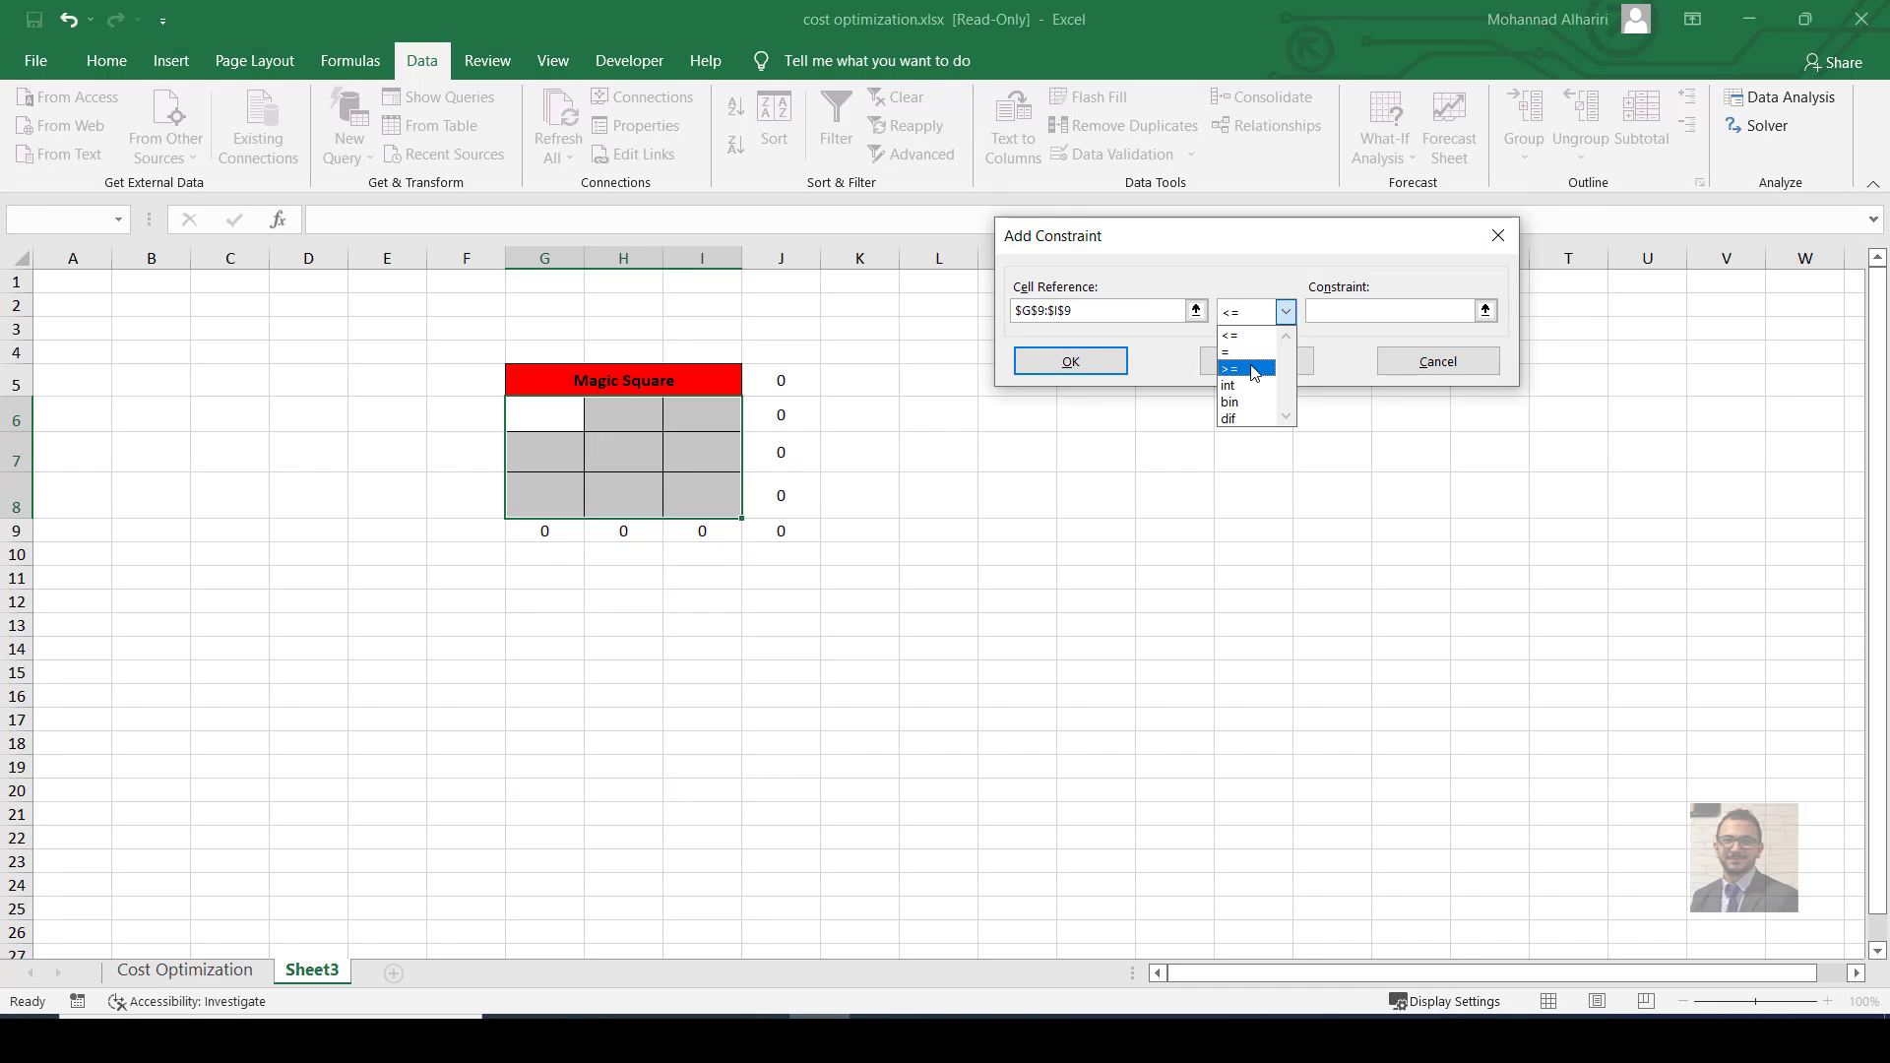
pyautogui.click(1230, 351)
pyautogui.click(1371, 310)
pyautogui.write('15')
pyautogui.click(1256, 361)
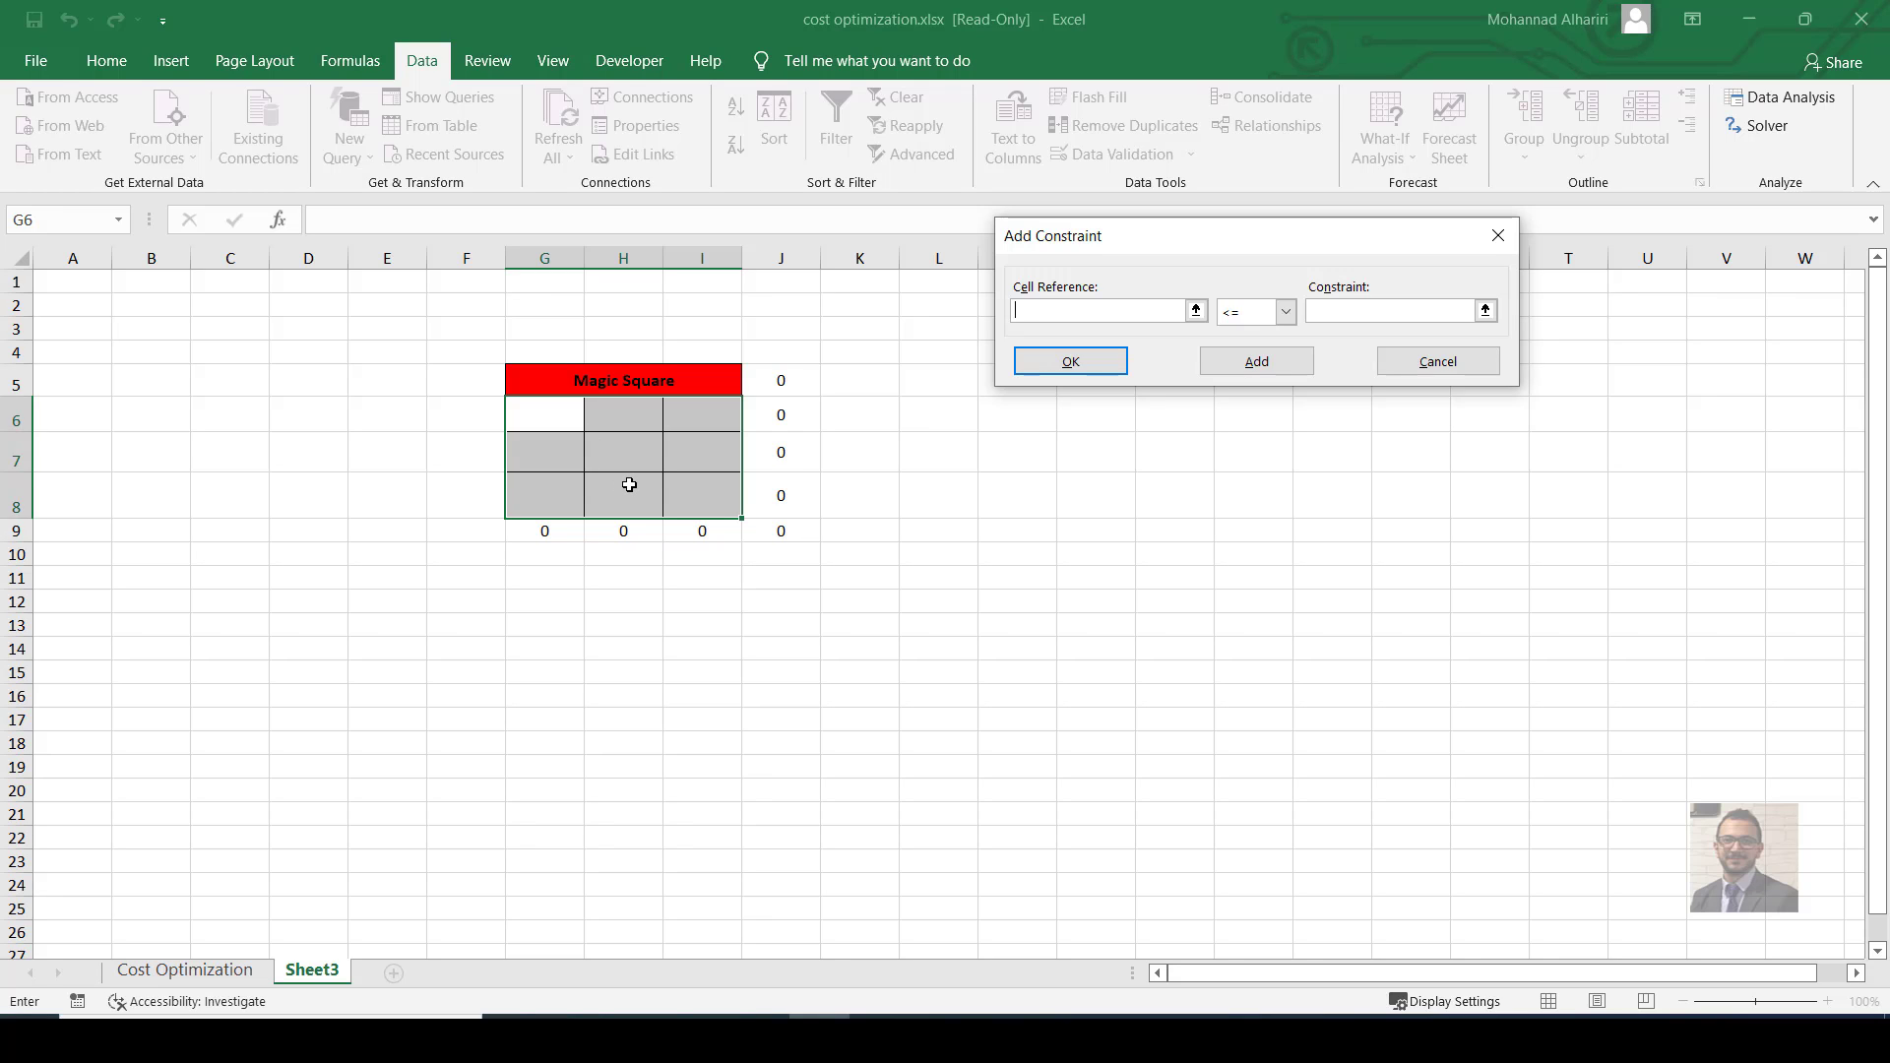
# Add a dif (AllDifferent) Solver constraint for the grid cells G6:I8.
pyautogui.moveTo(549, 423); pyautogui.dragTo(698, 483)
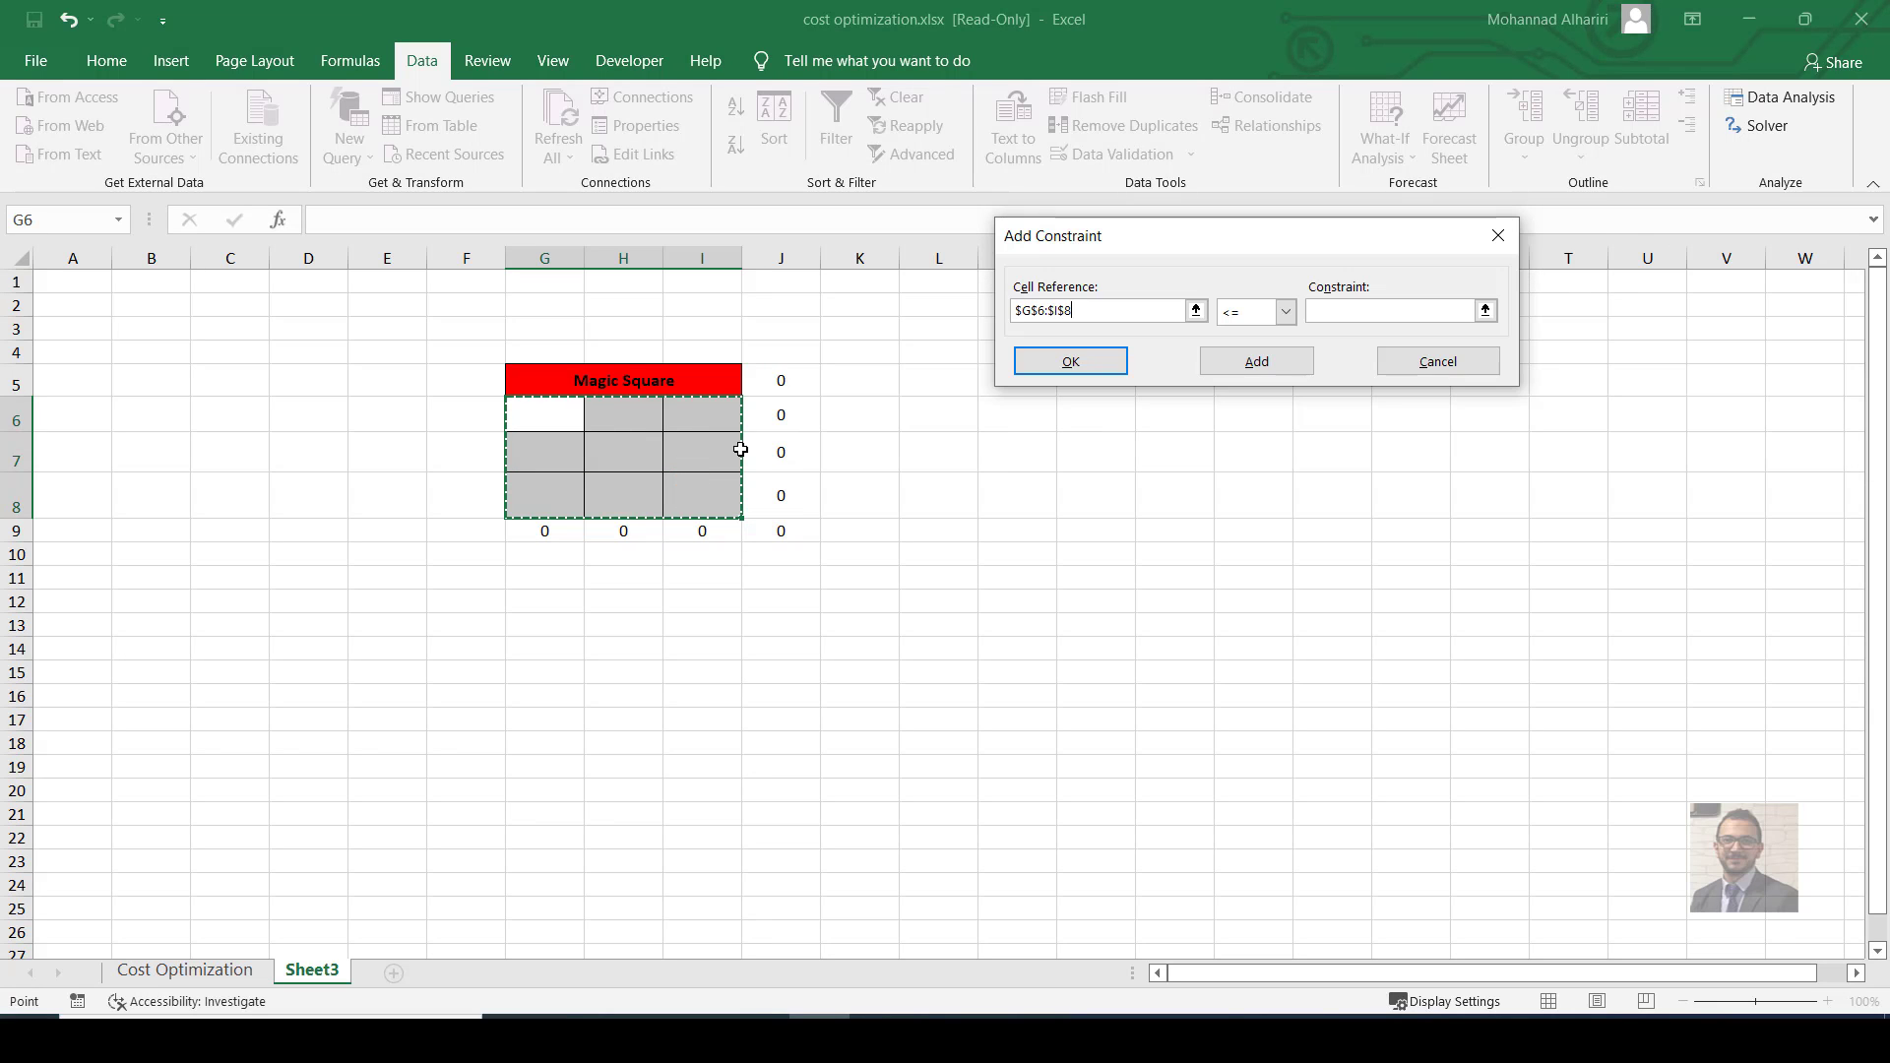
pyautogui.click(1247, 315)
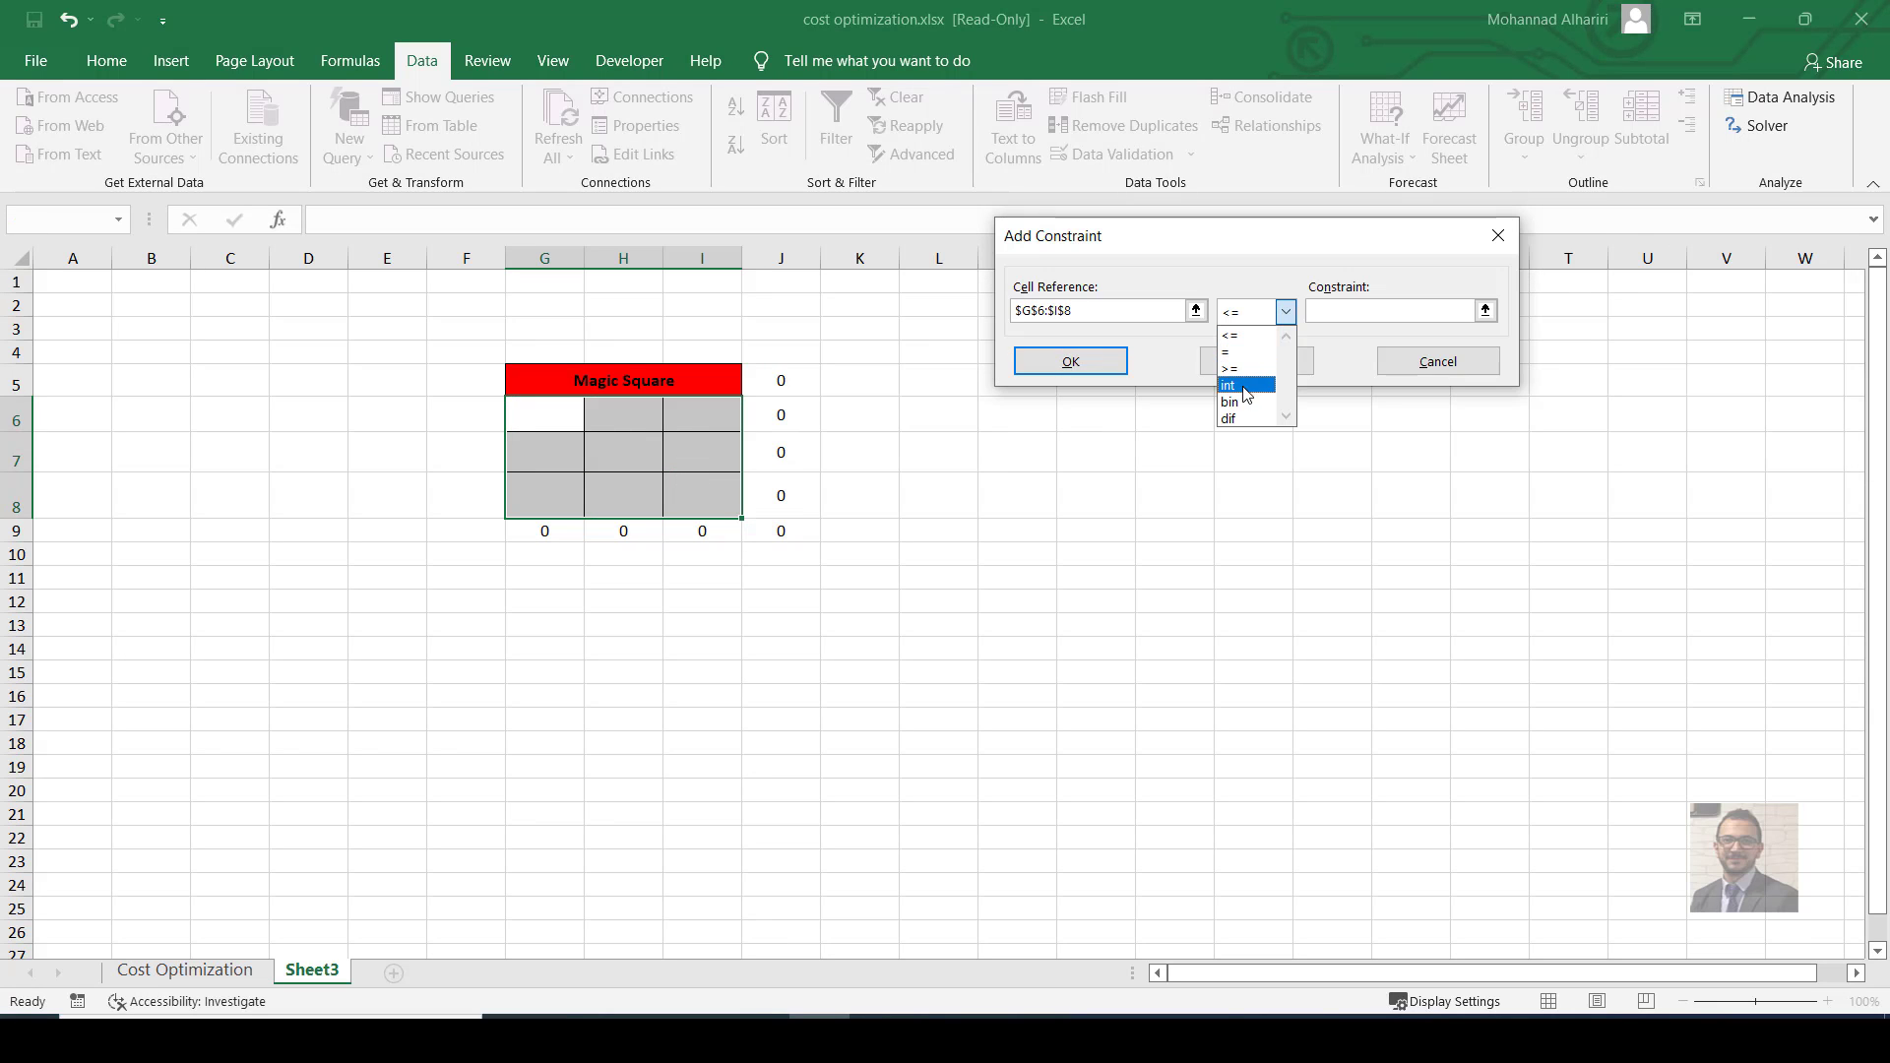
pyautogui.click(1242, 418)
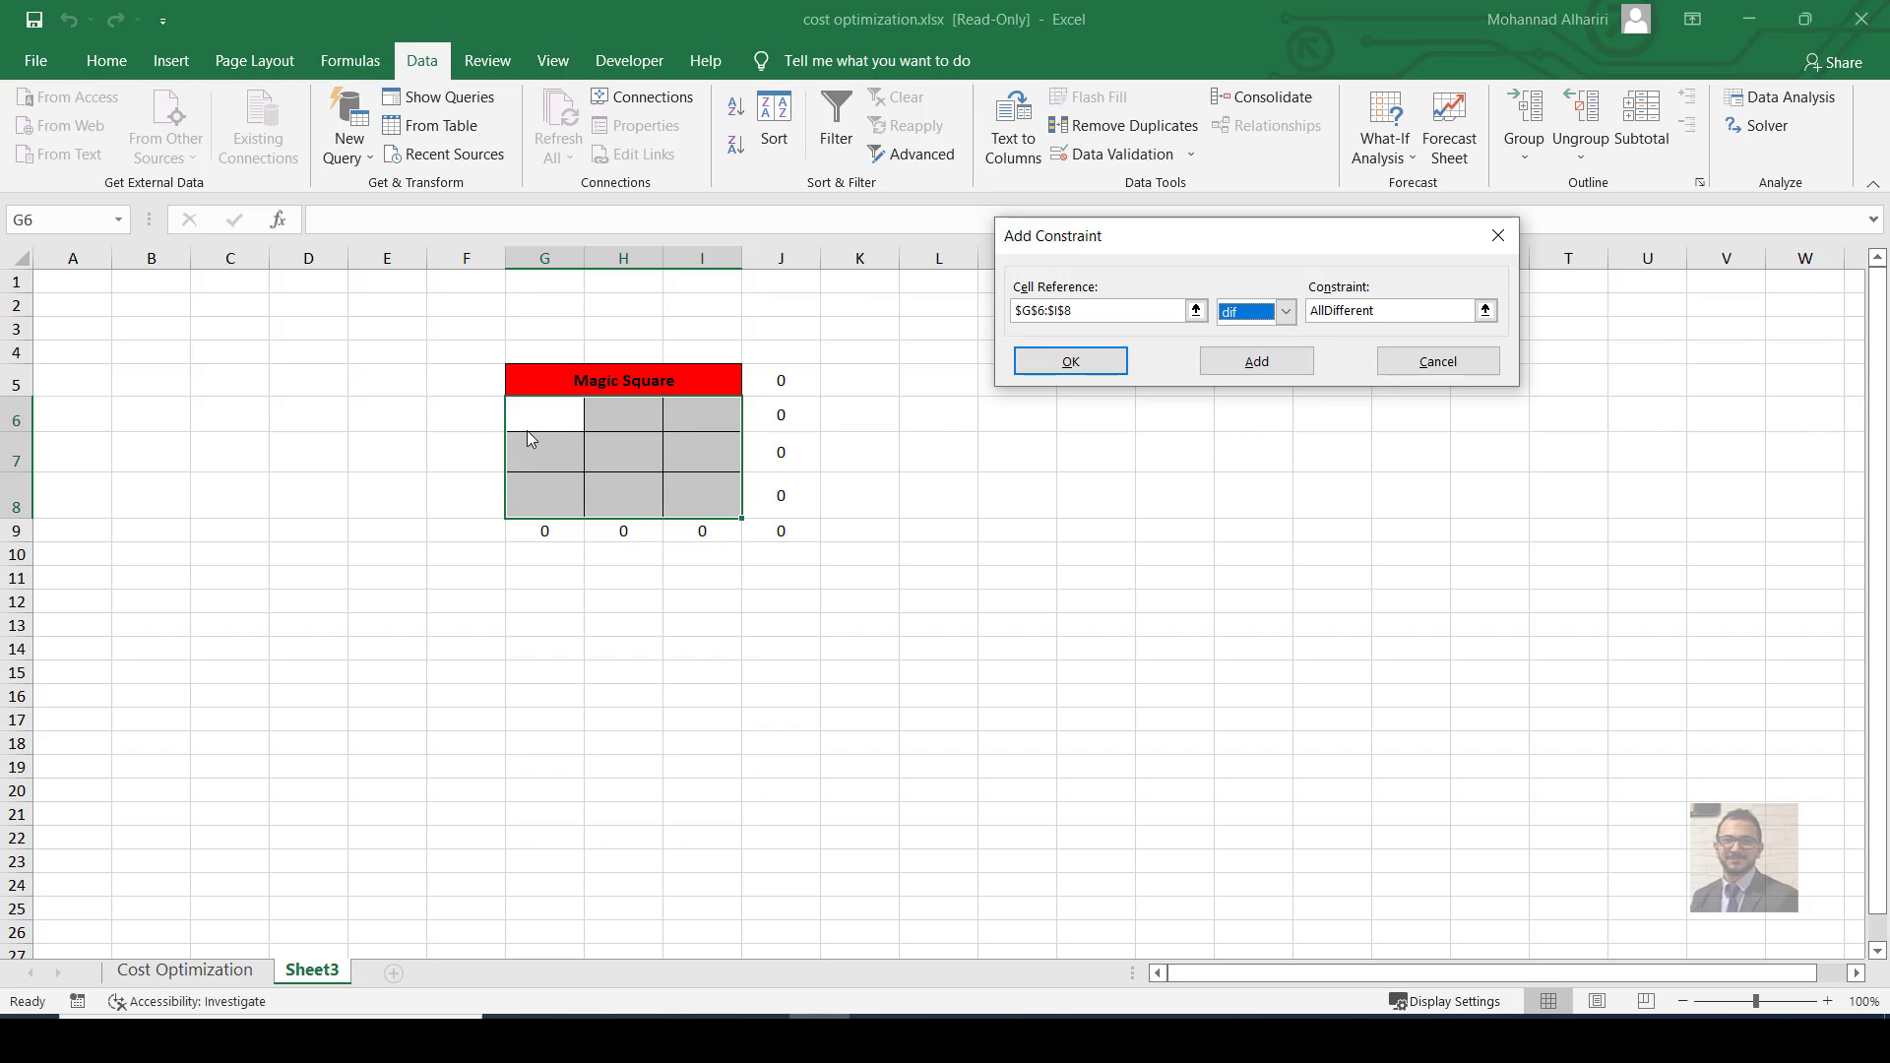
pyautogui.click(1266, 366)
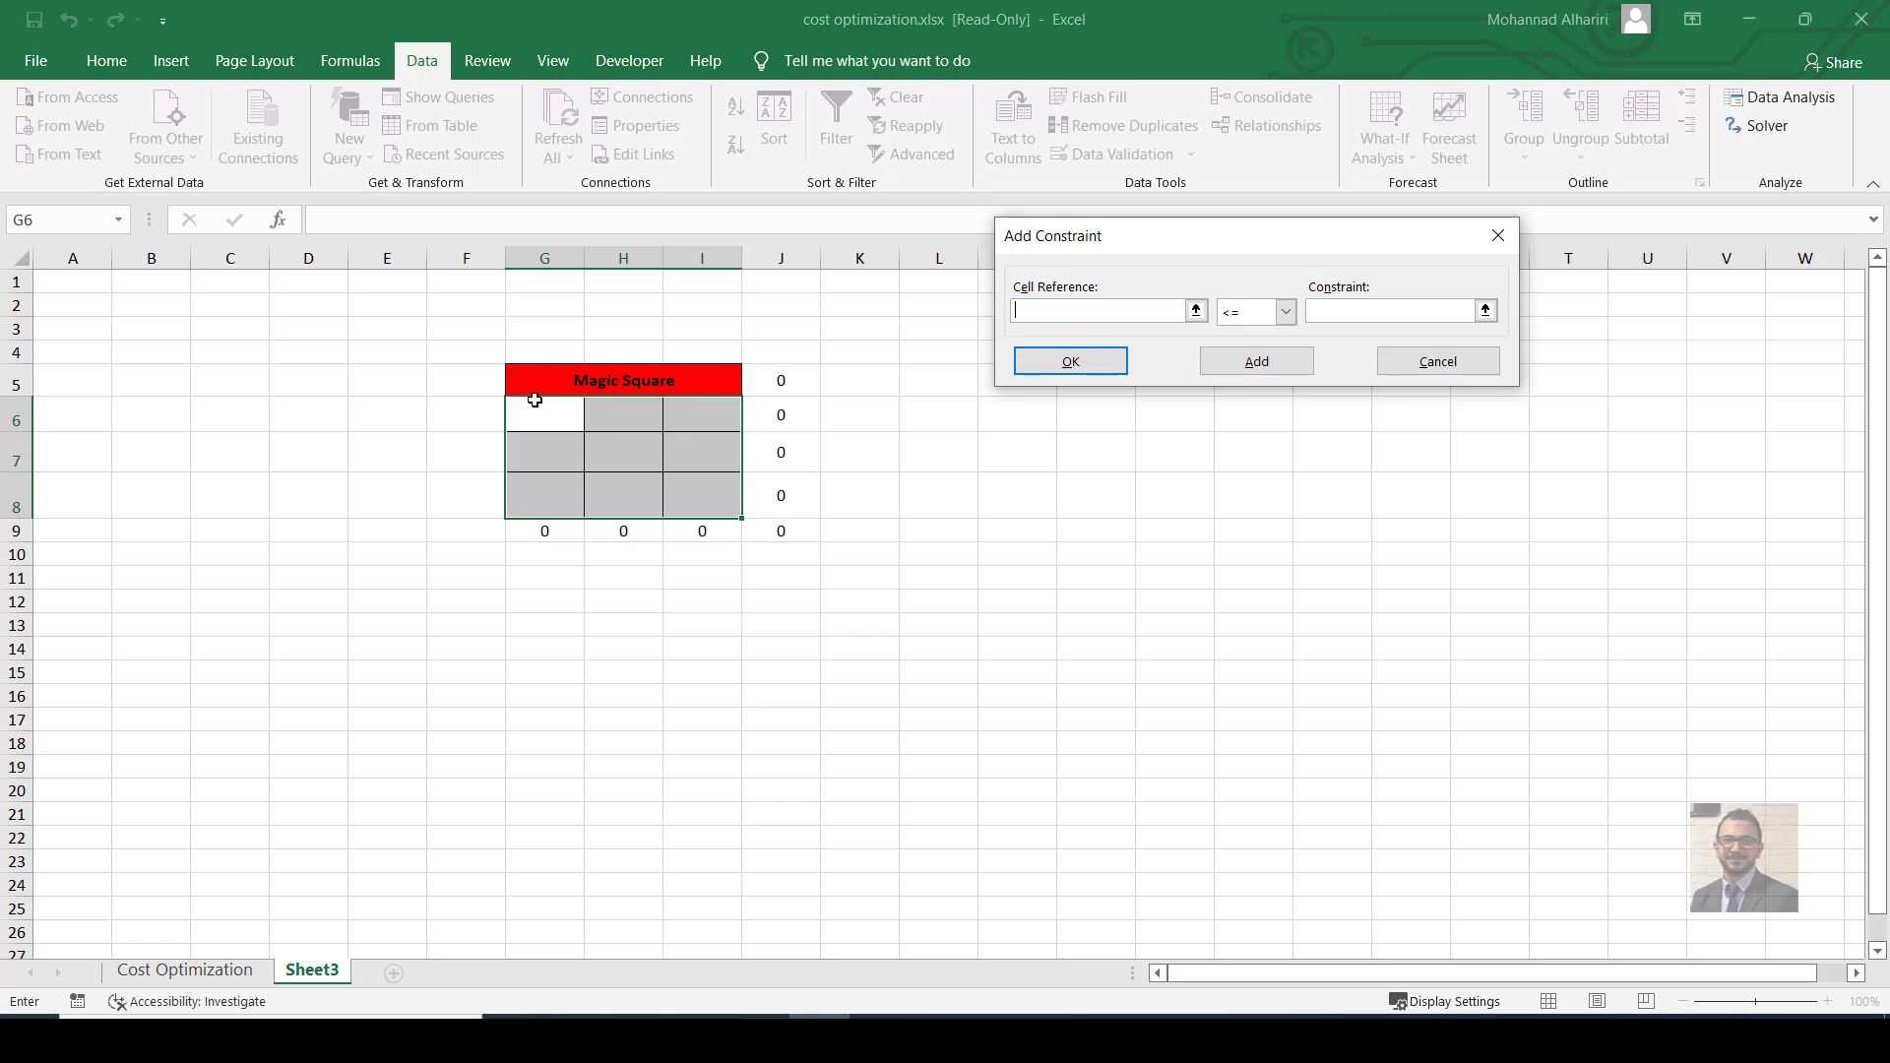
# Add an int (integer) Solver constraint for the Magic Square grid cells G6:I8 and return to the Solver parameters.
pyautogui.moveTo(532, 414); pyautogui.dragTo(698, 501)
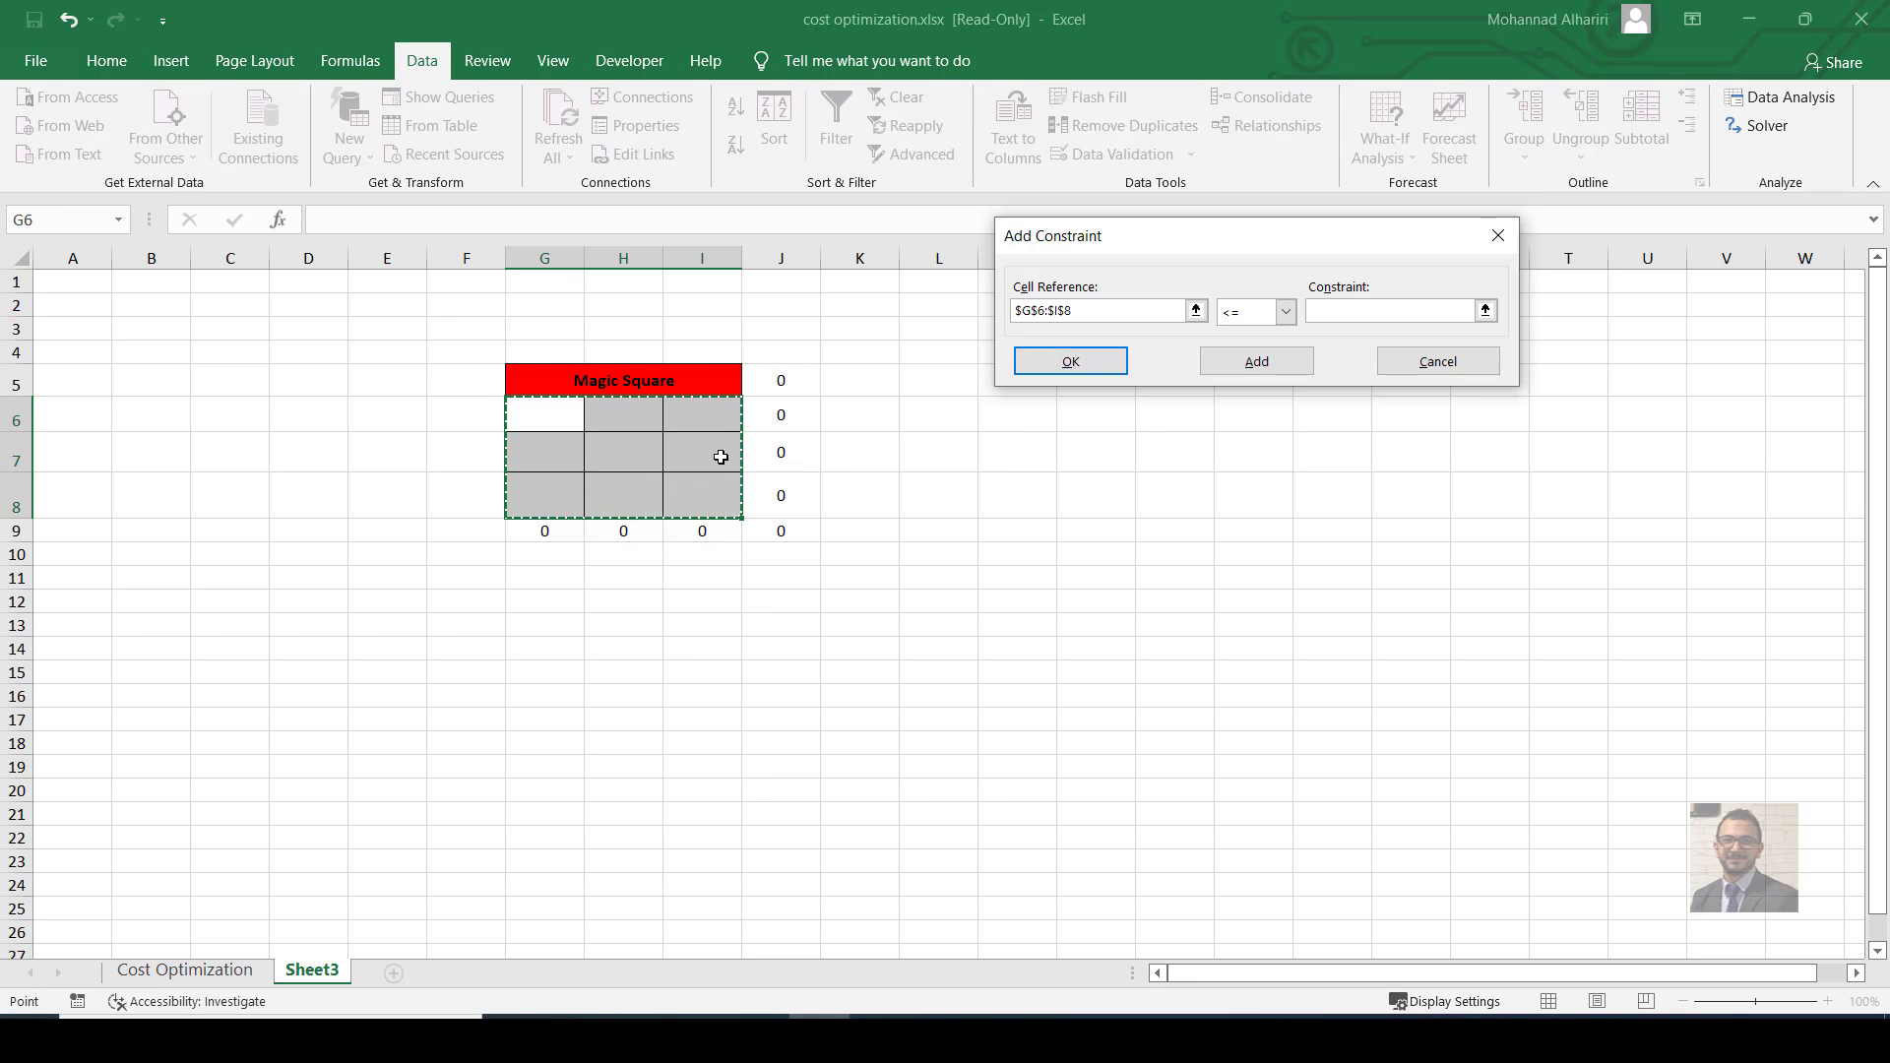
pyautogui.click(1236, 313)
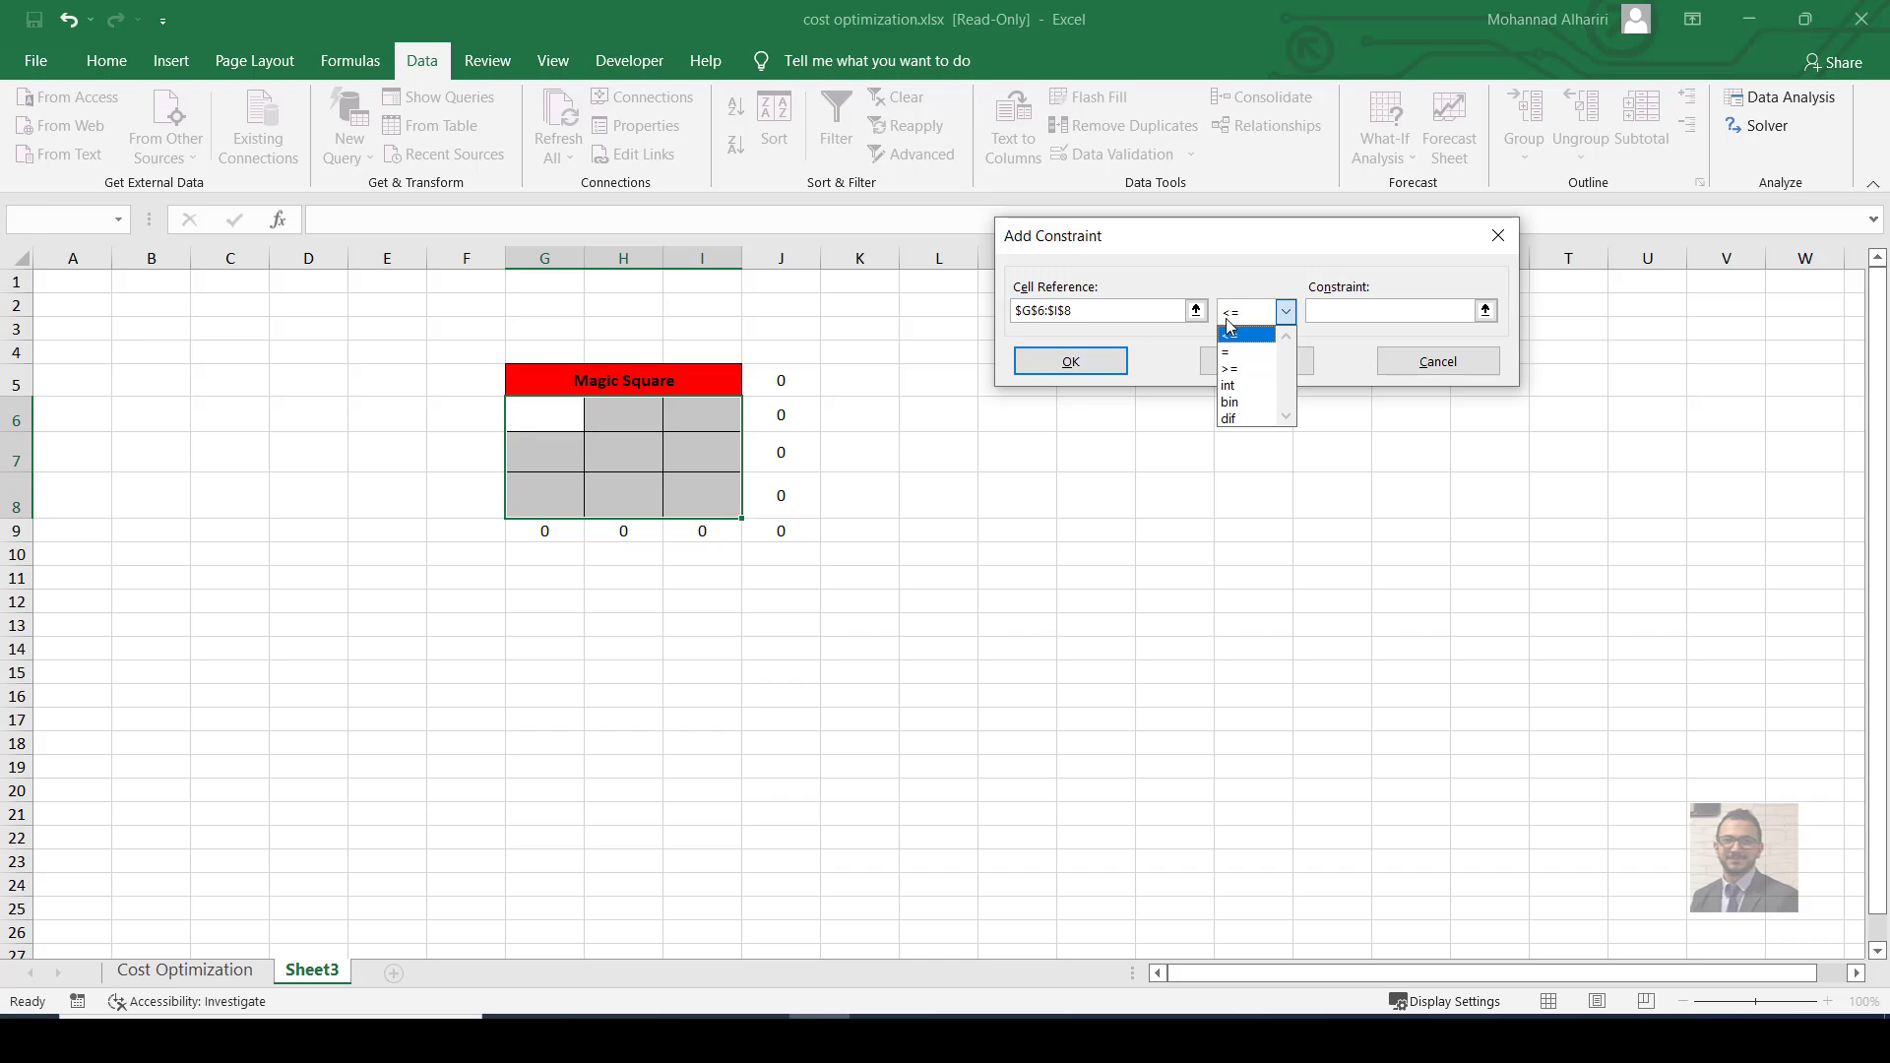
pyautogui.click(1245, 388)
pyautogui.click(1083, 366)
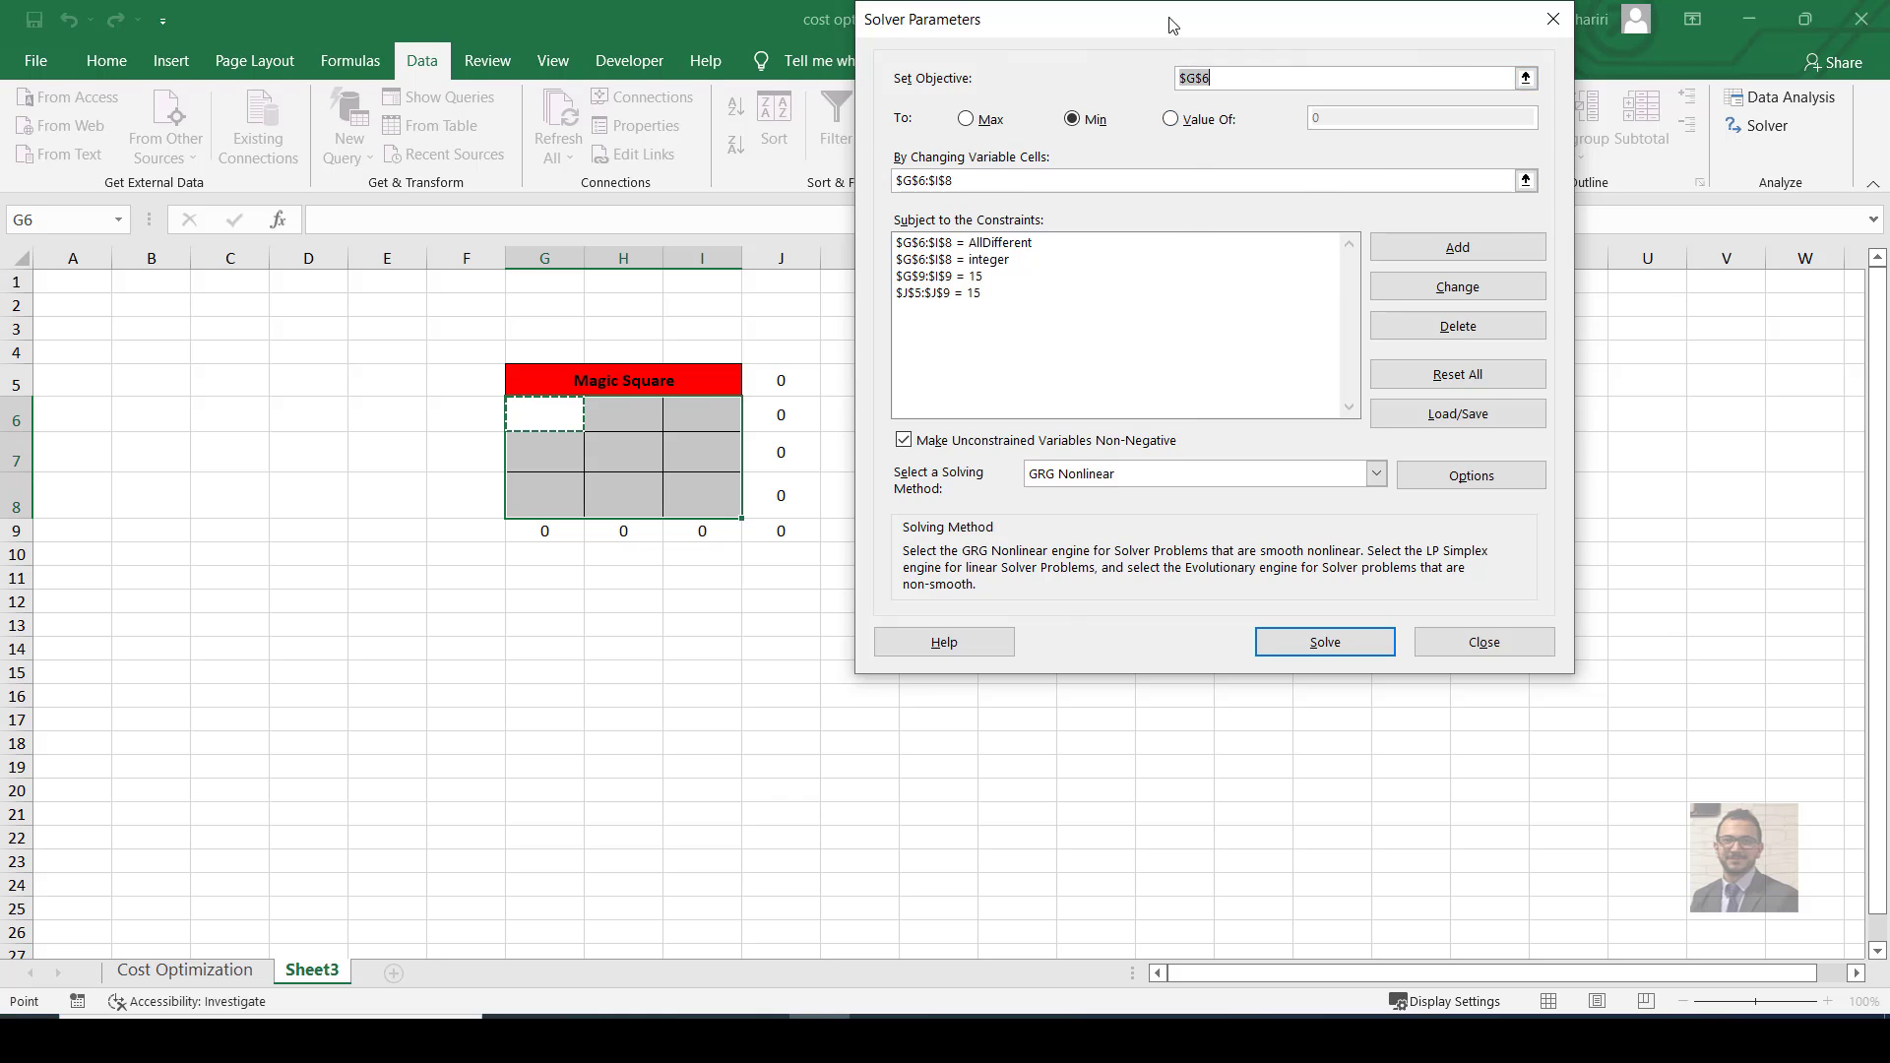
# Solve the Magic Square model keeping the Solver solution, and check the column sum in G9 and the row sums in J6:J8.
pyautogui.moveTo(1168, 26); pyautogui.dragTo(1291, 78)
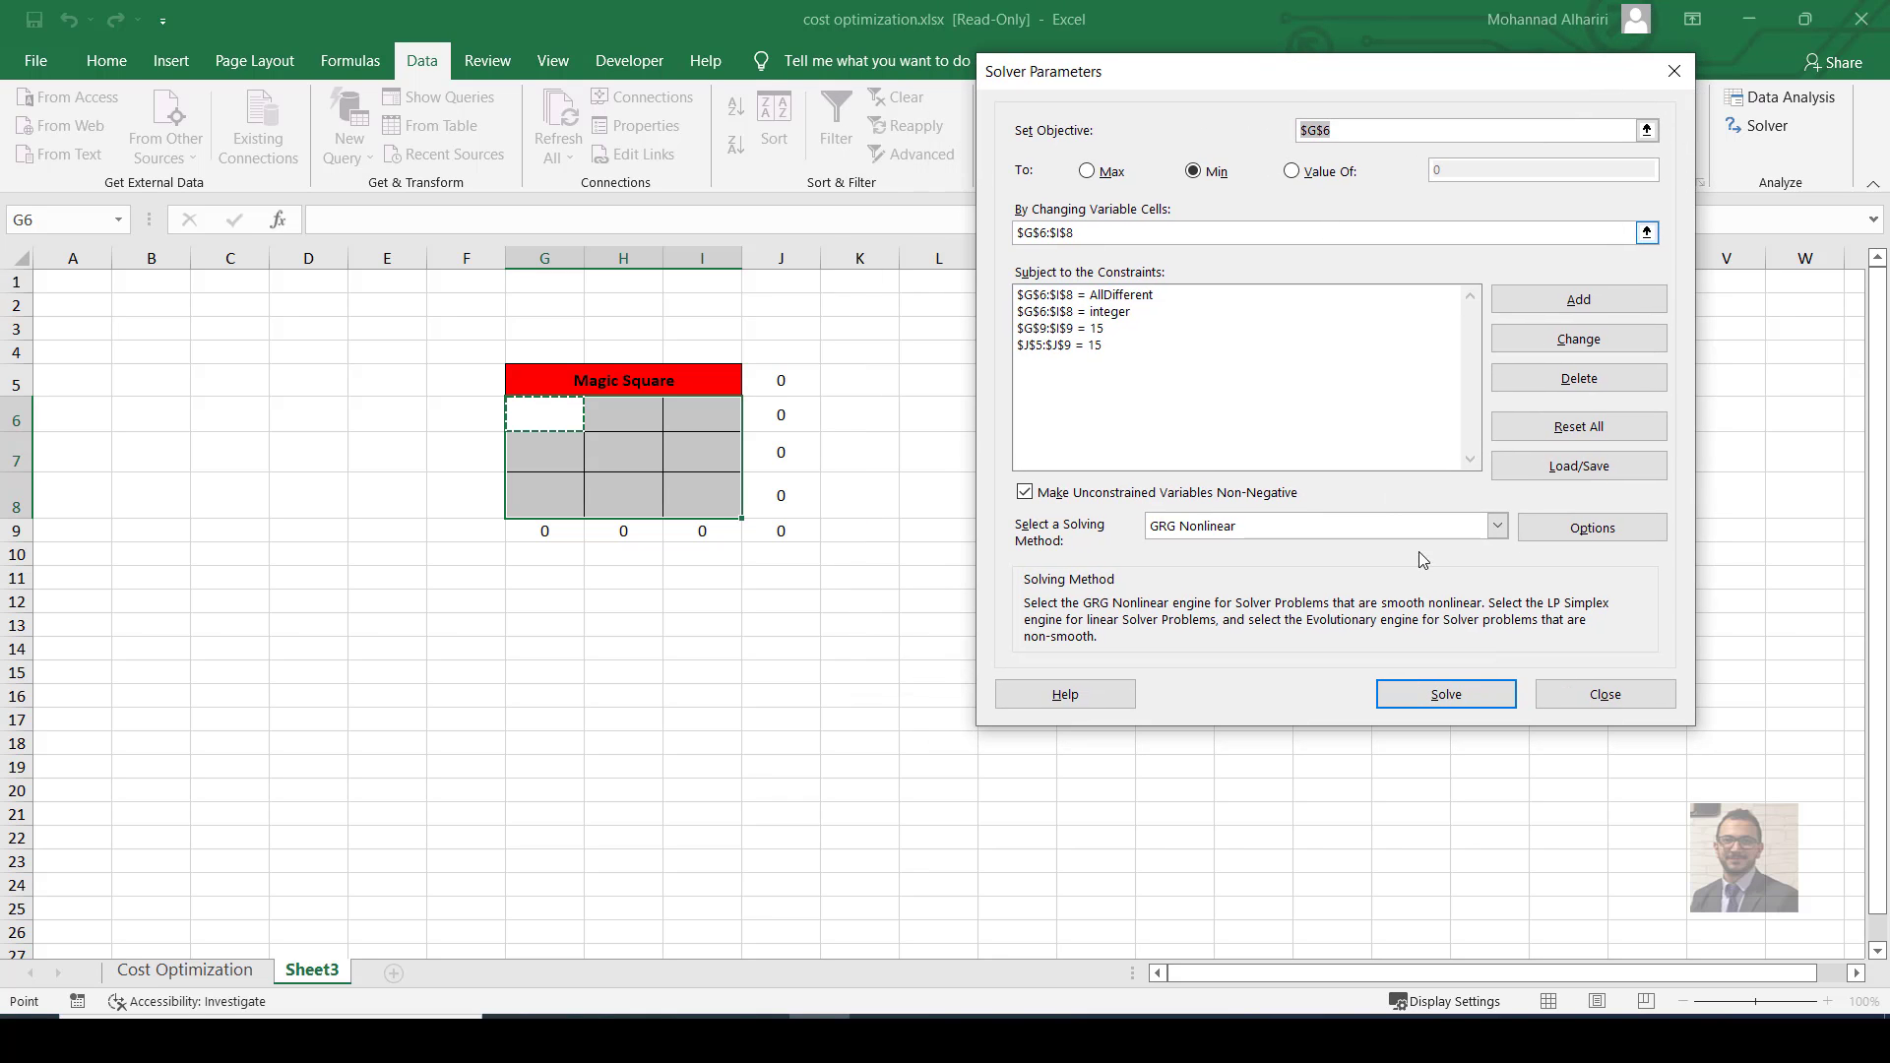
pyautogui.click(1446, 695)
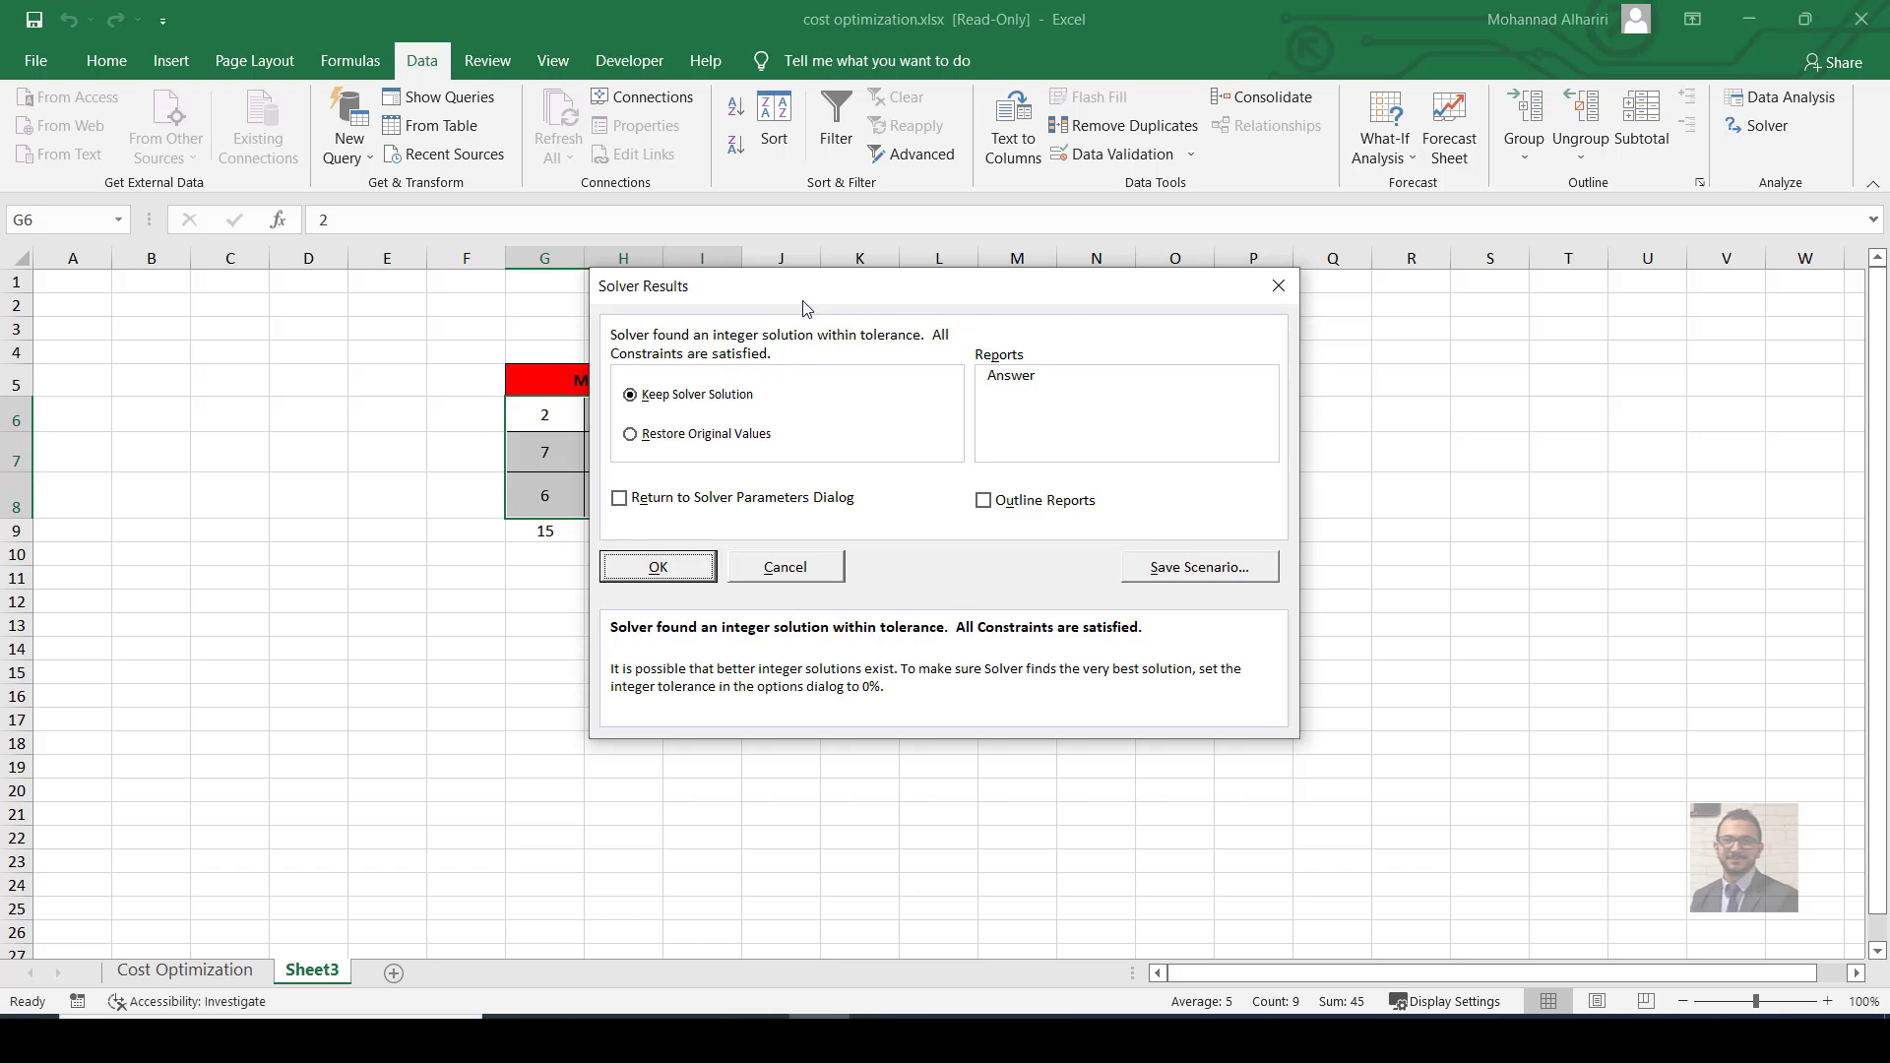
pyautogui.click(956, 558)
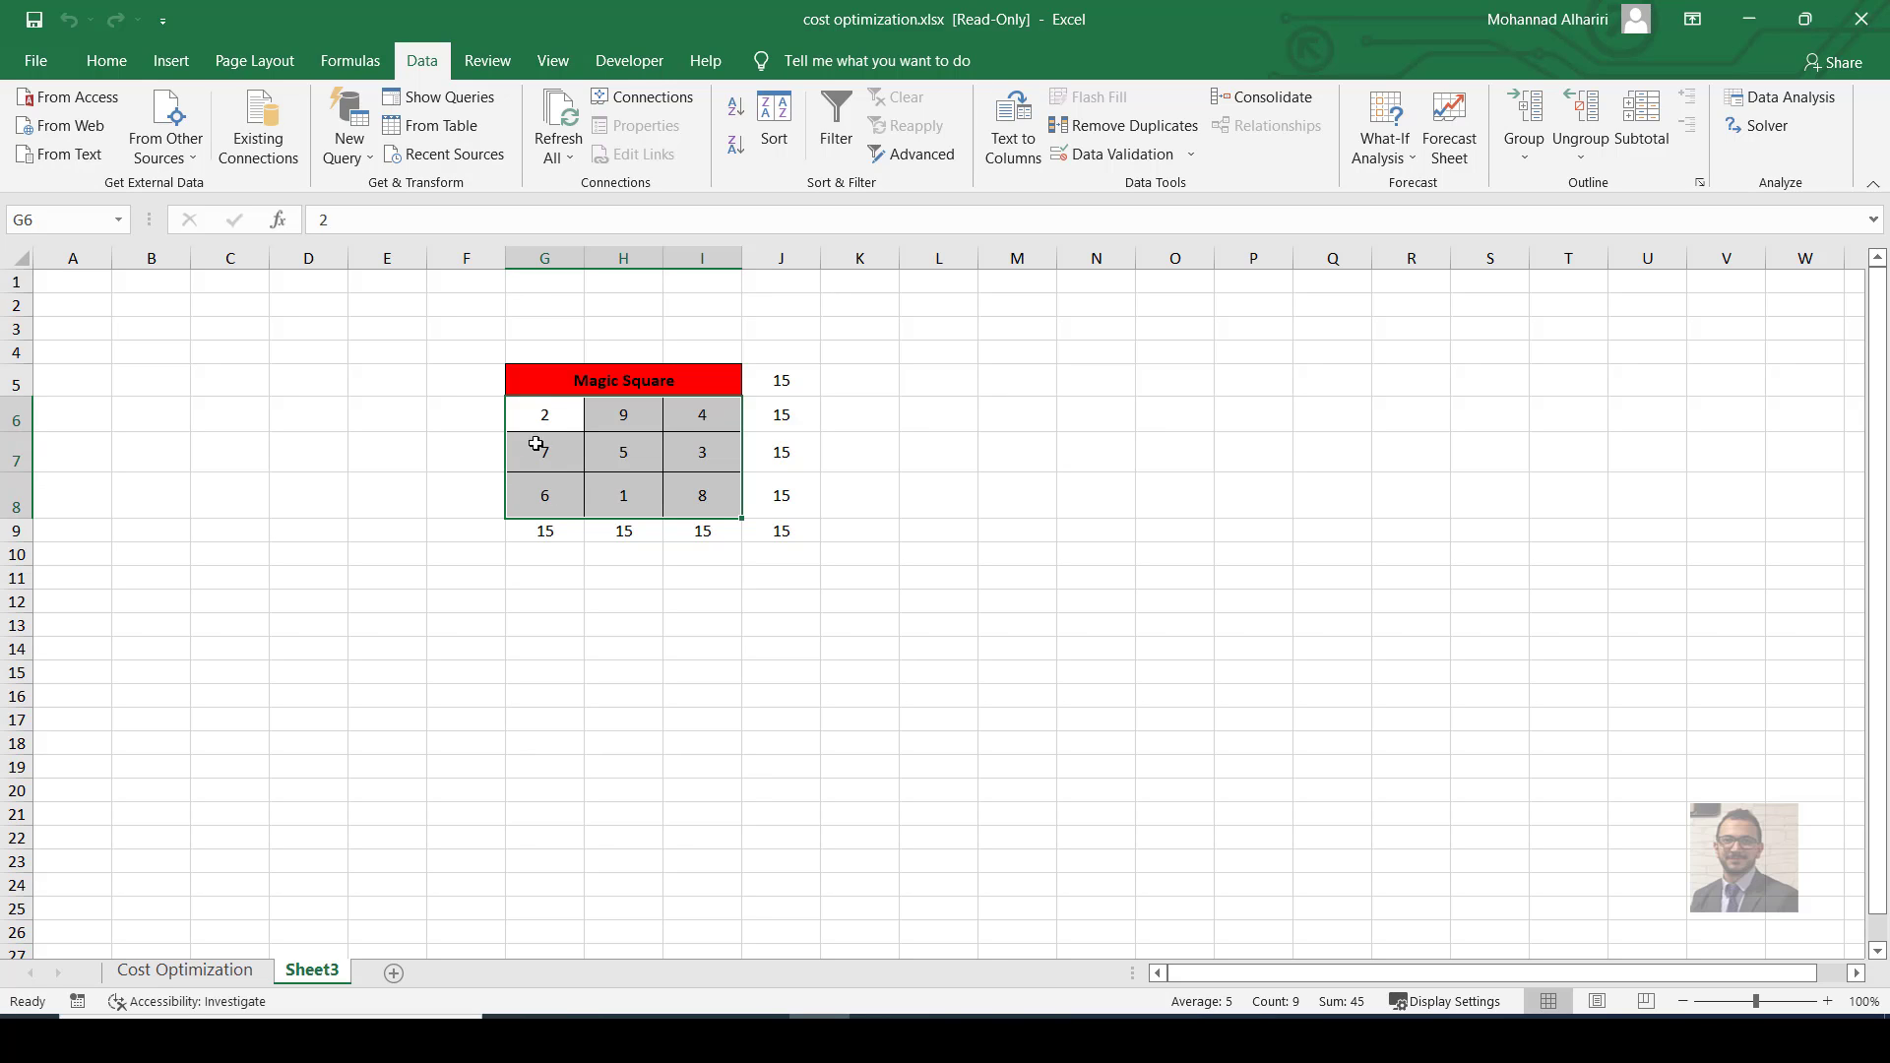
pyautogui.click(551, 530)
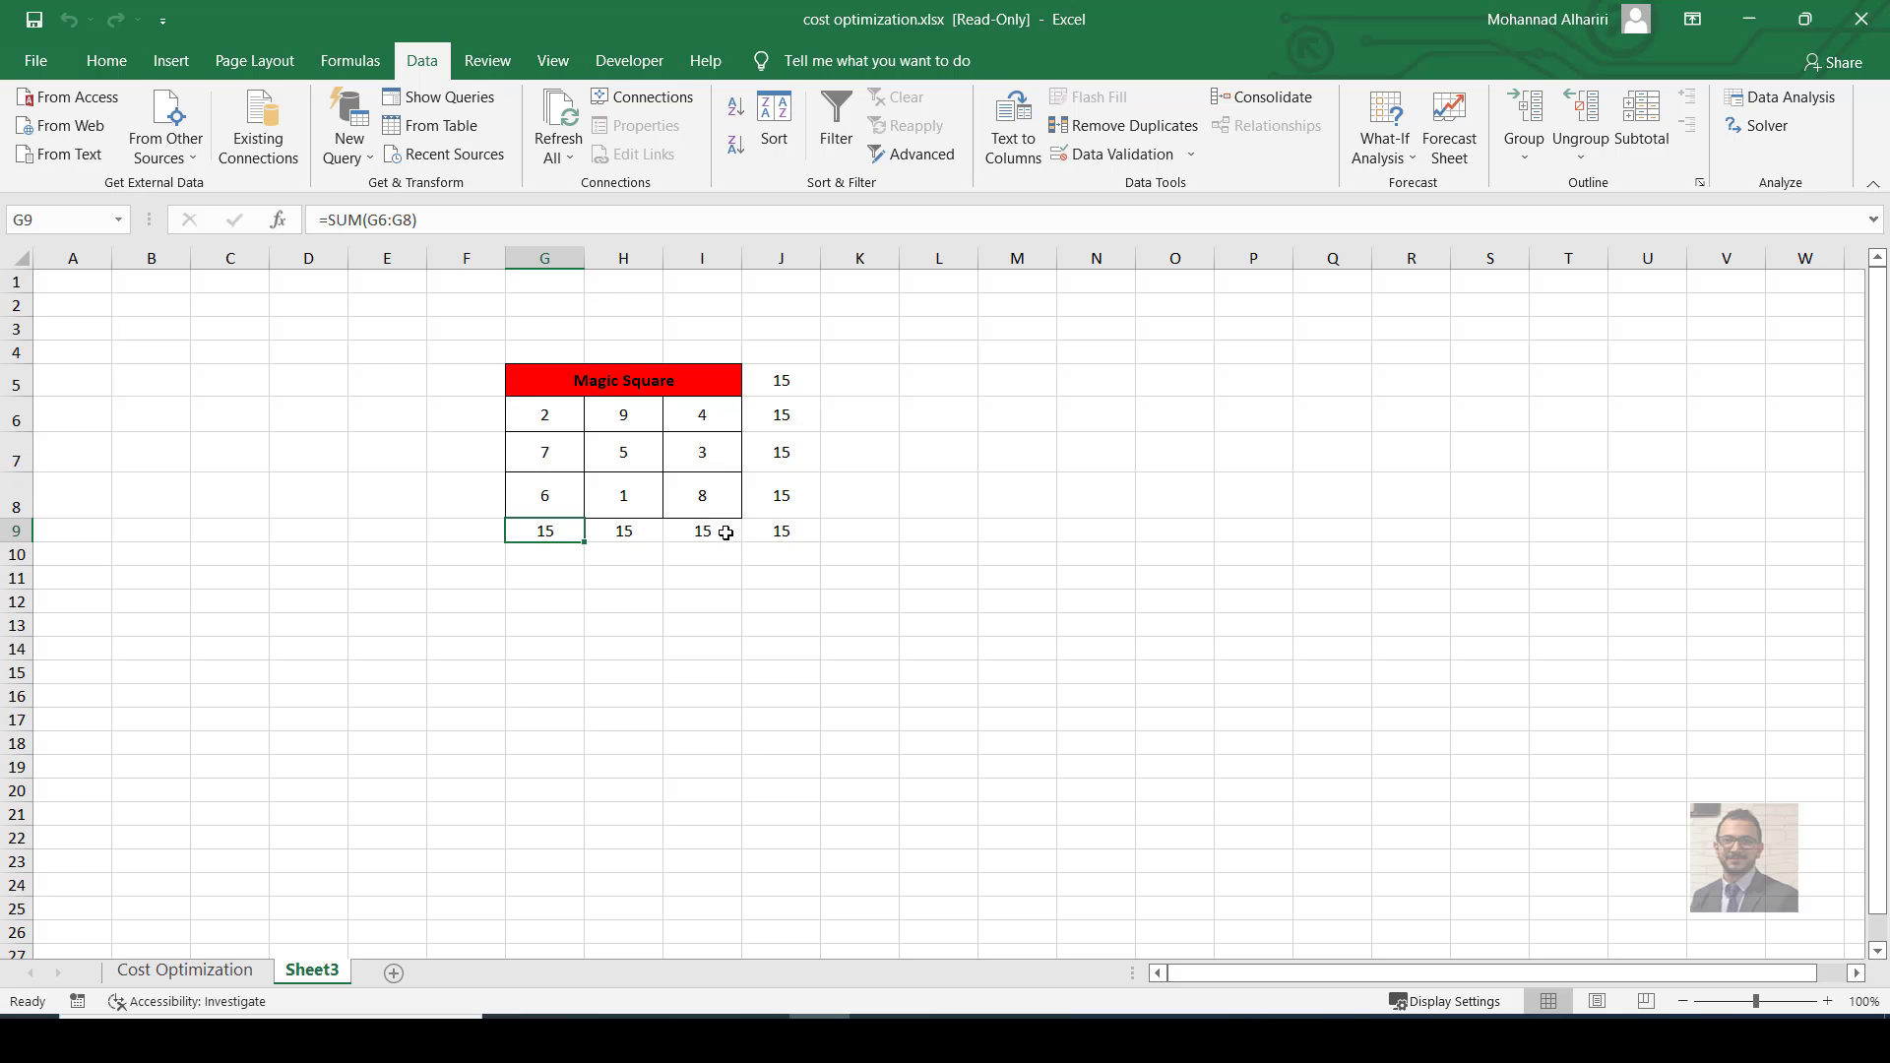
pyautogui.moveTo(782, 418); pyautogui.dragTo(783, 498)
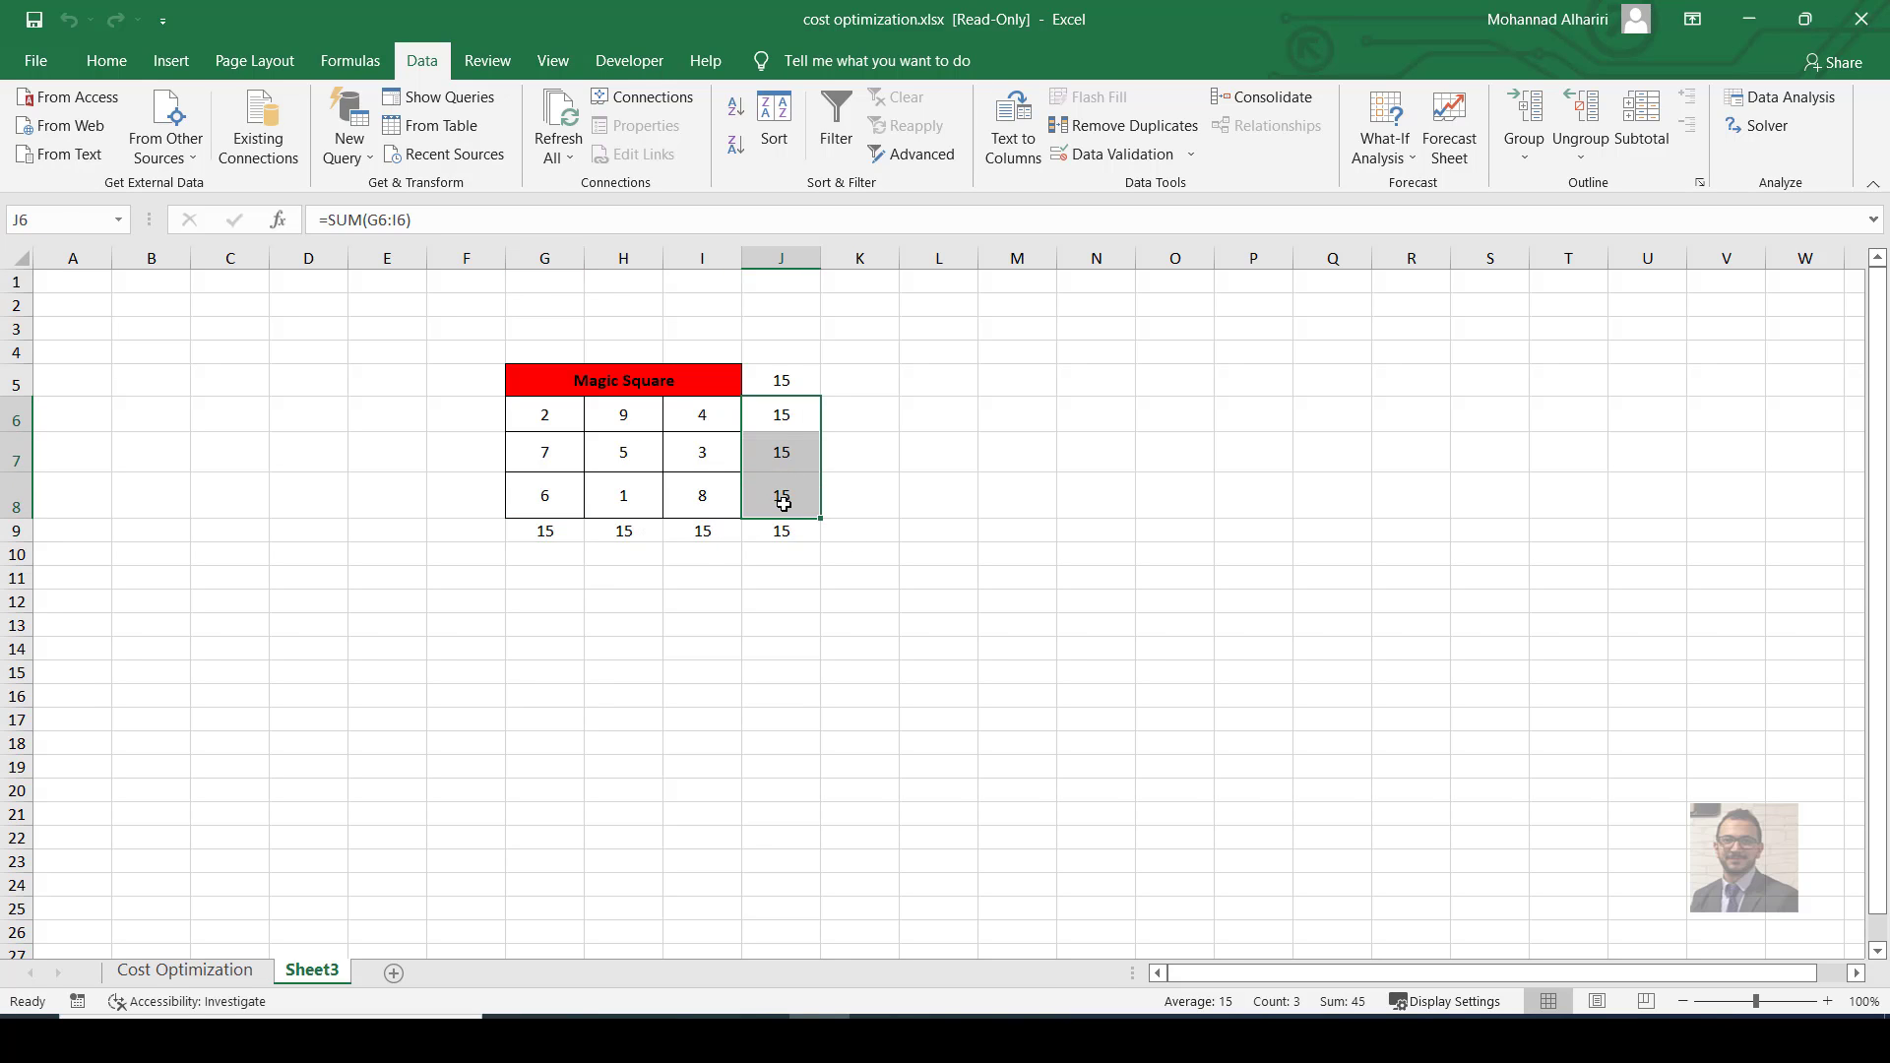